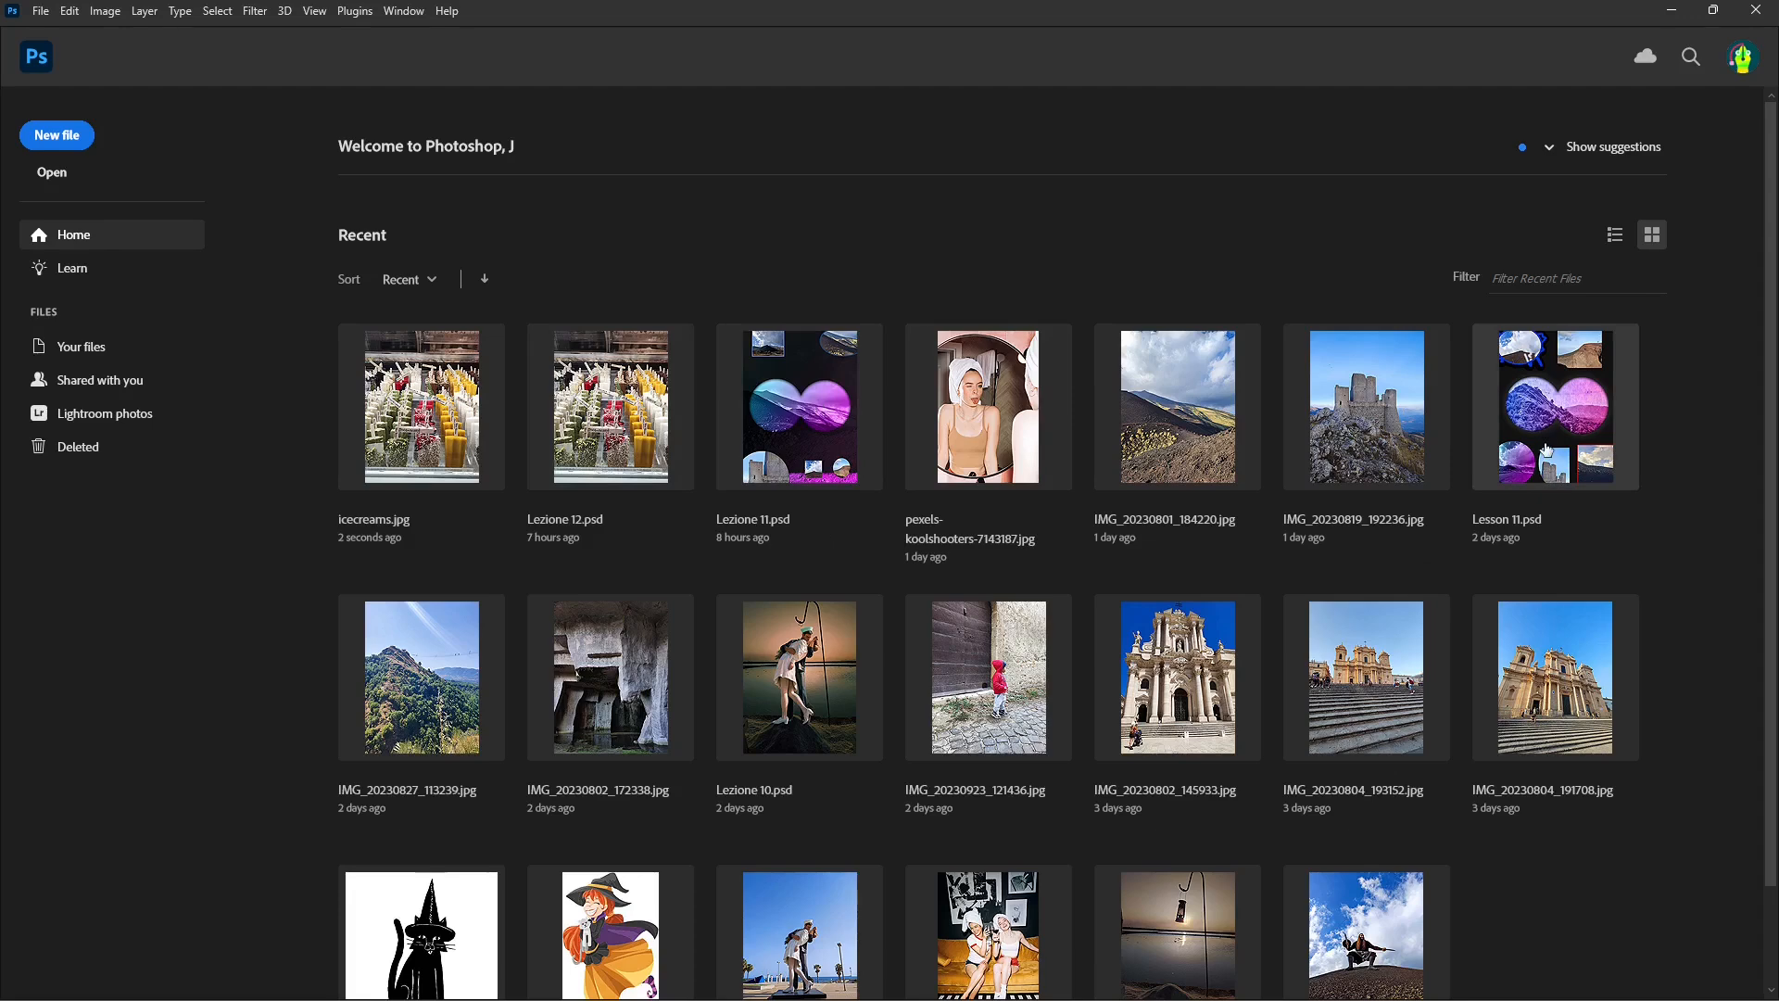
# Open the recent file Lesson 11.psd to review its layer stack, and close the document.
pyautogui.click(1555, 407)
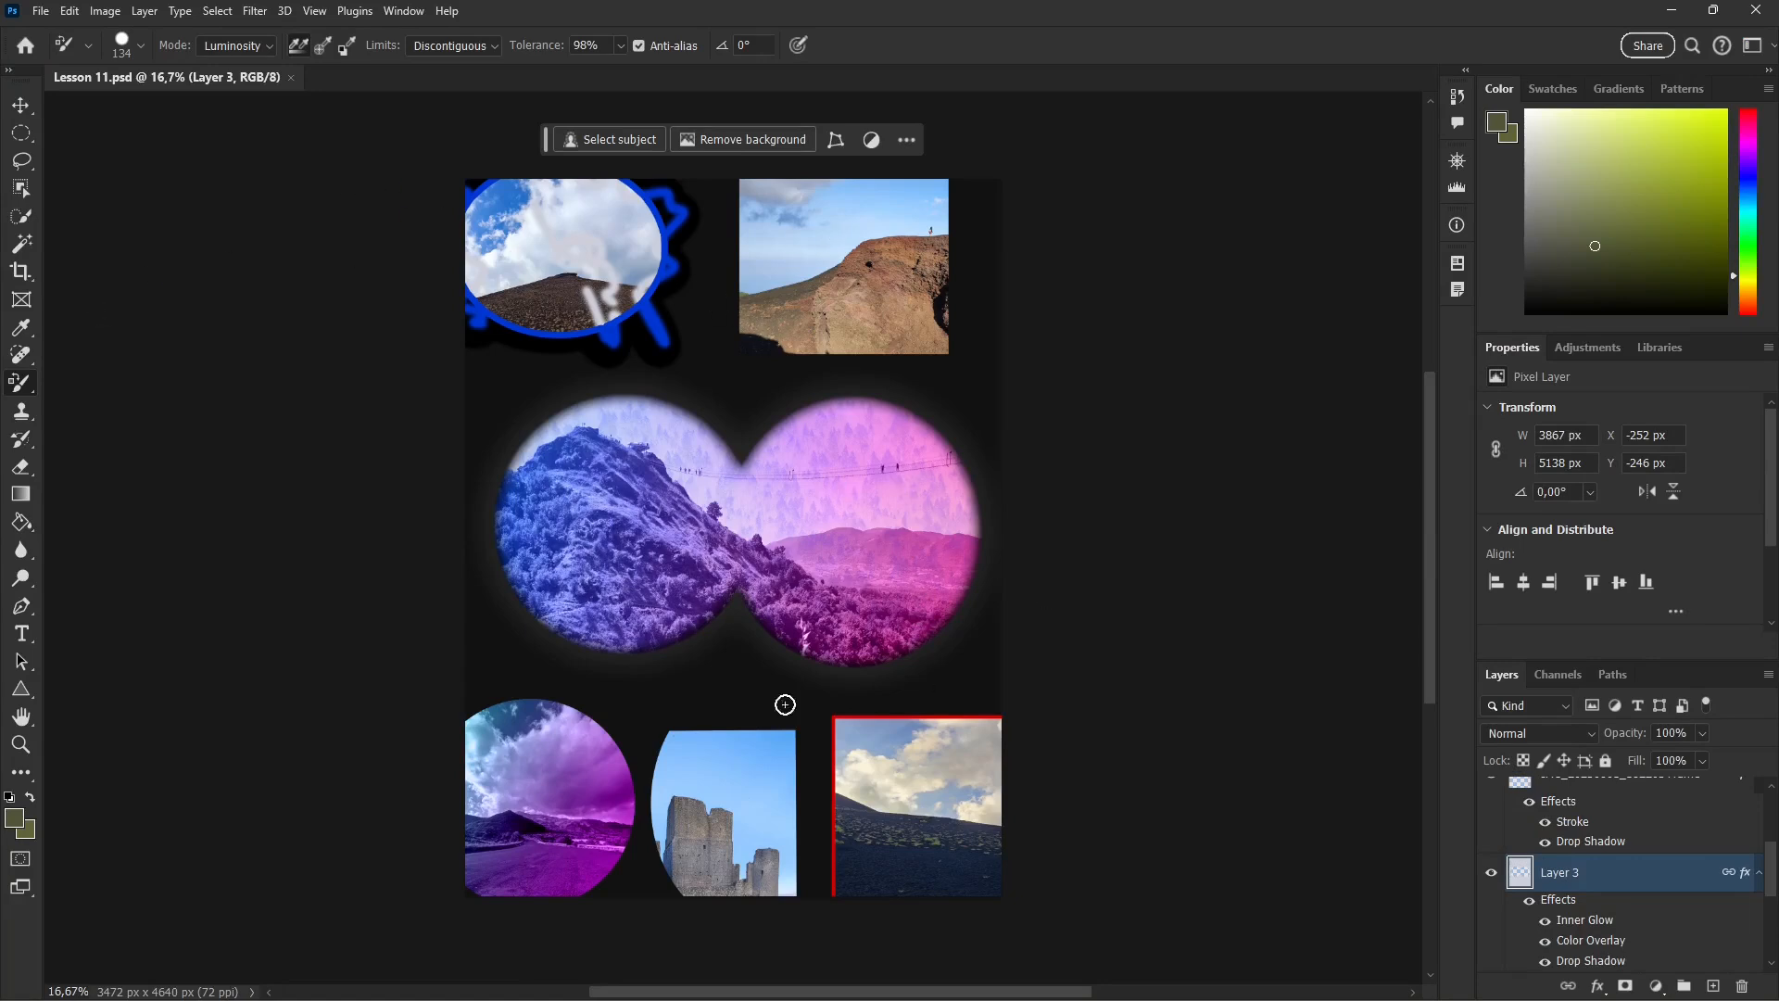
pyautogui.scroll(5, 1614, 808)
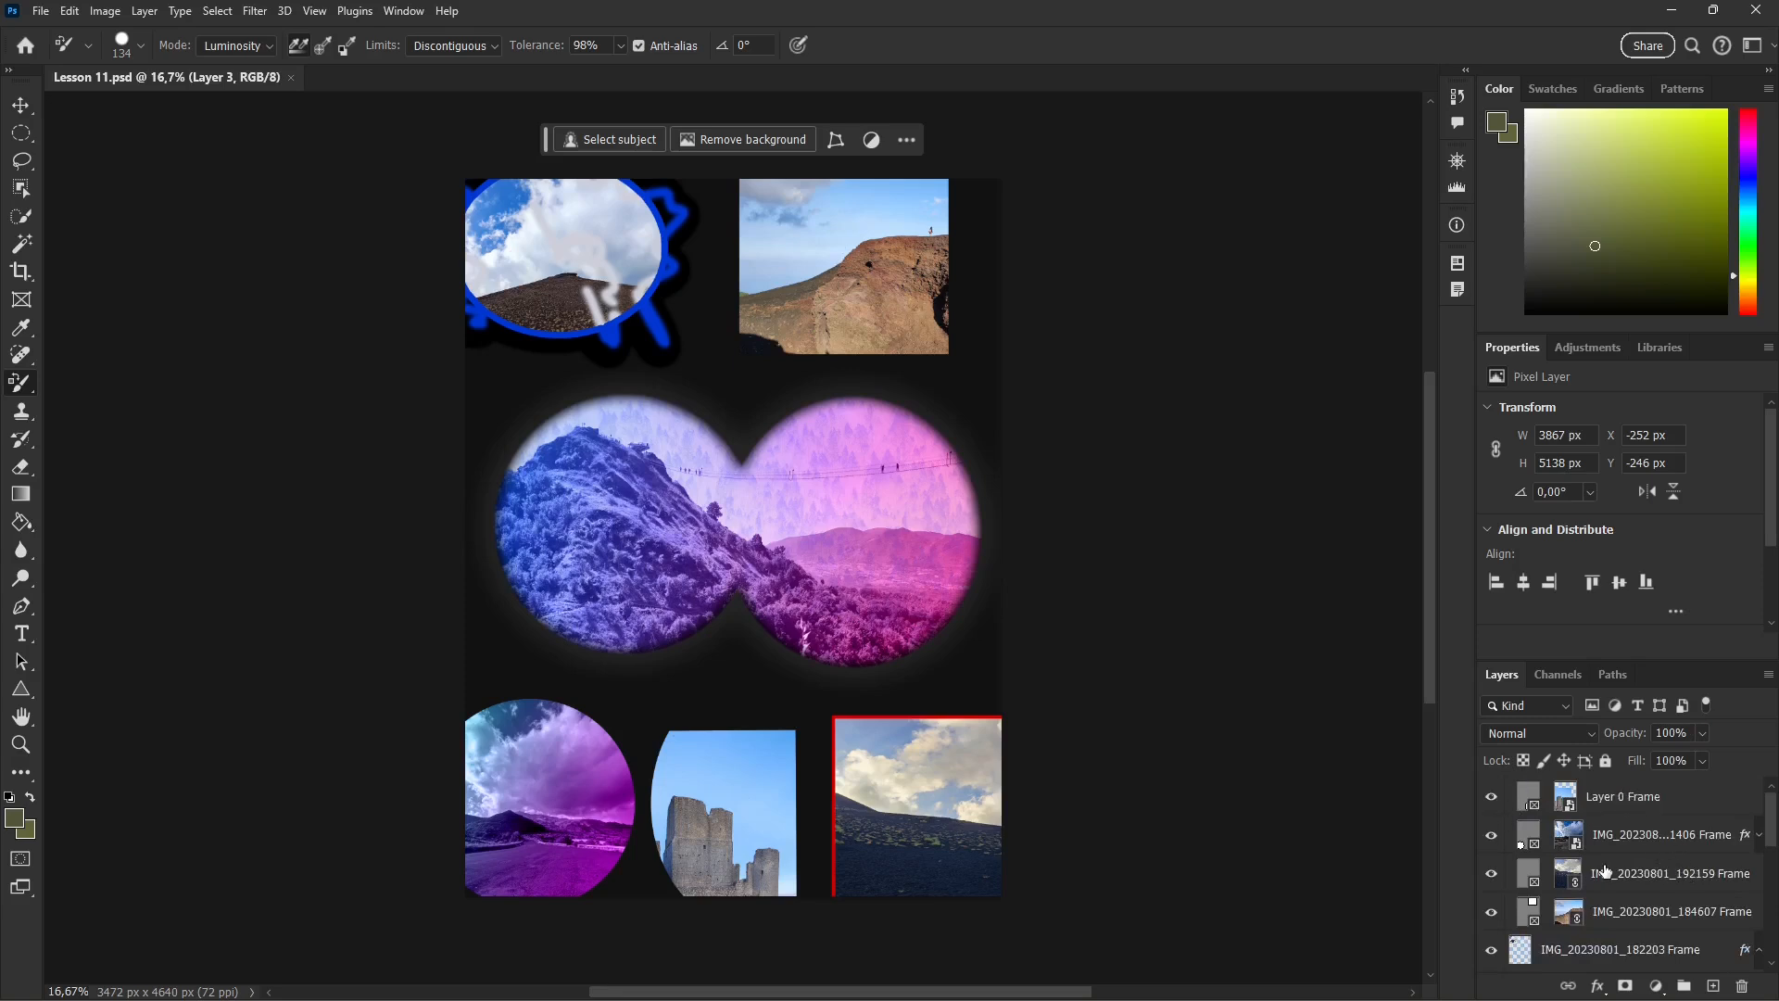
pyautogui.scroll(-5, 1613, 903)
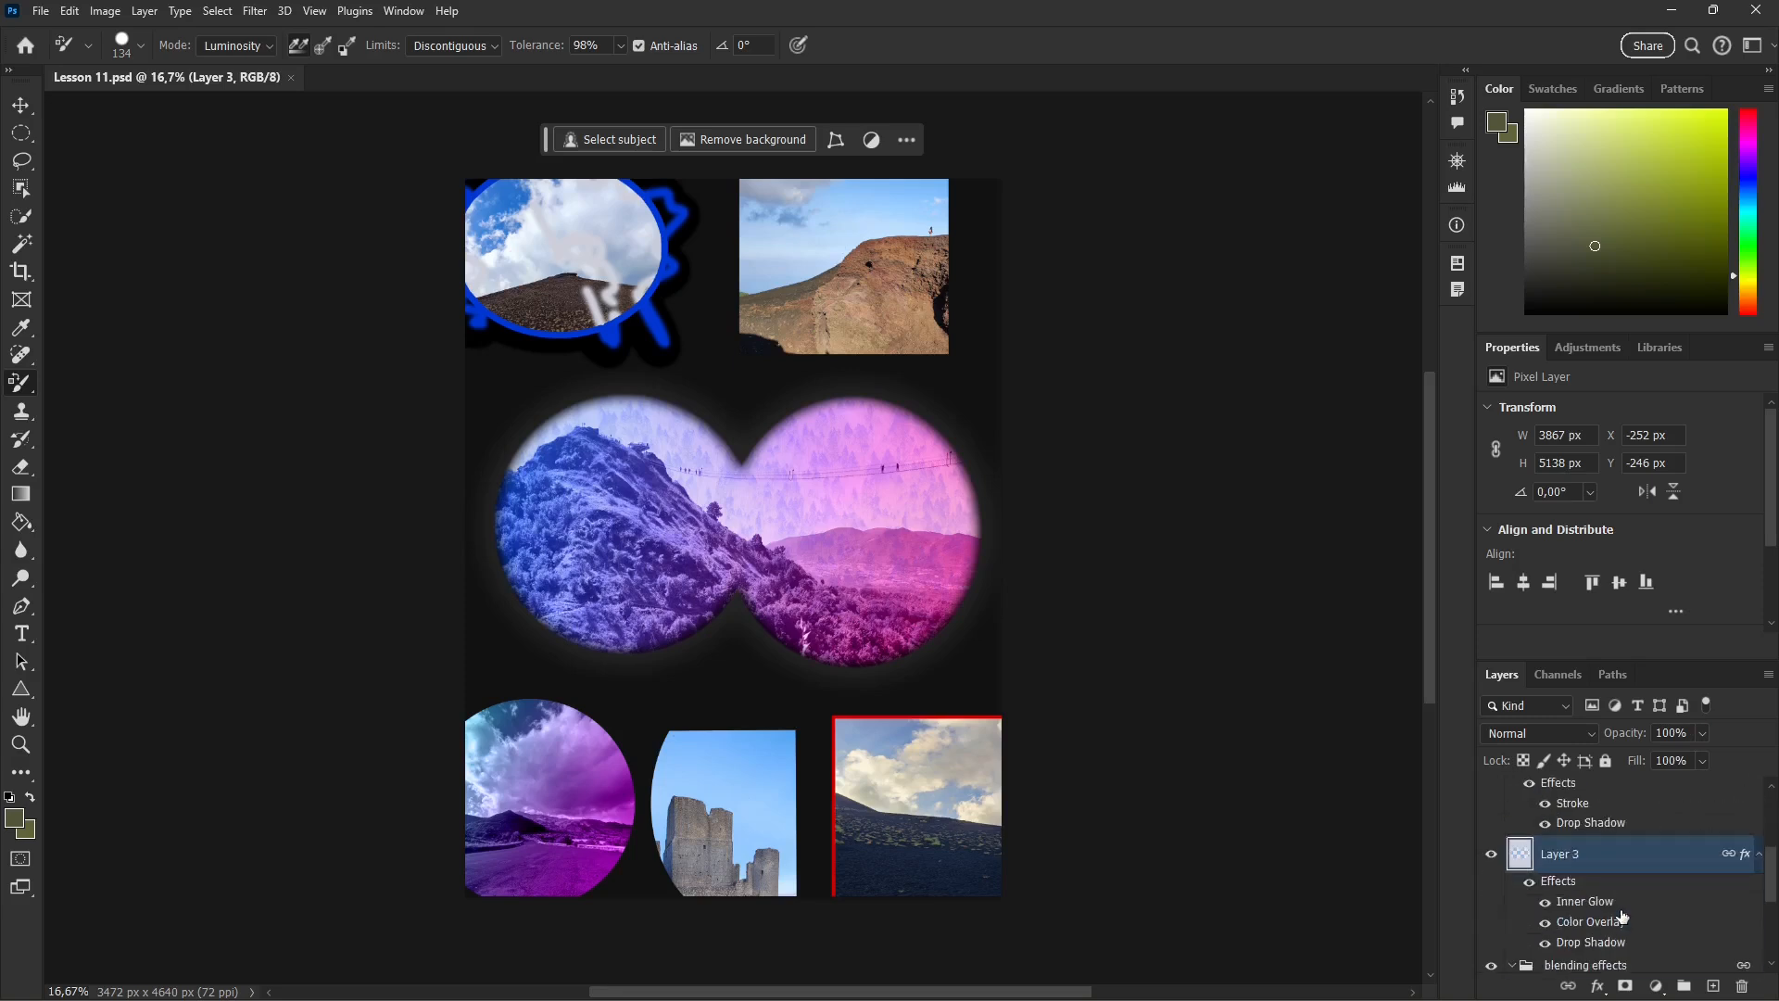
pyautogui.click(290, 77)
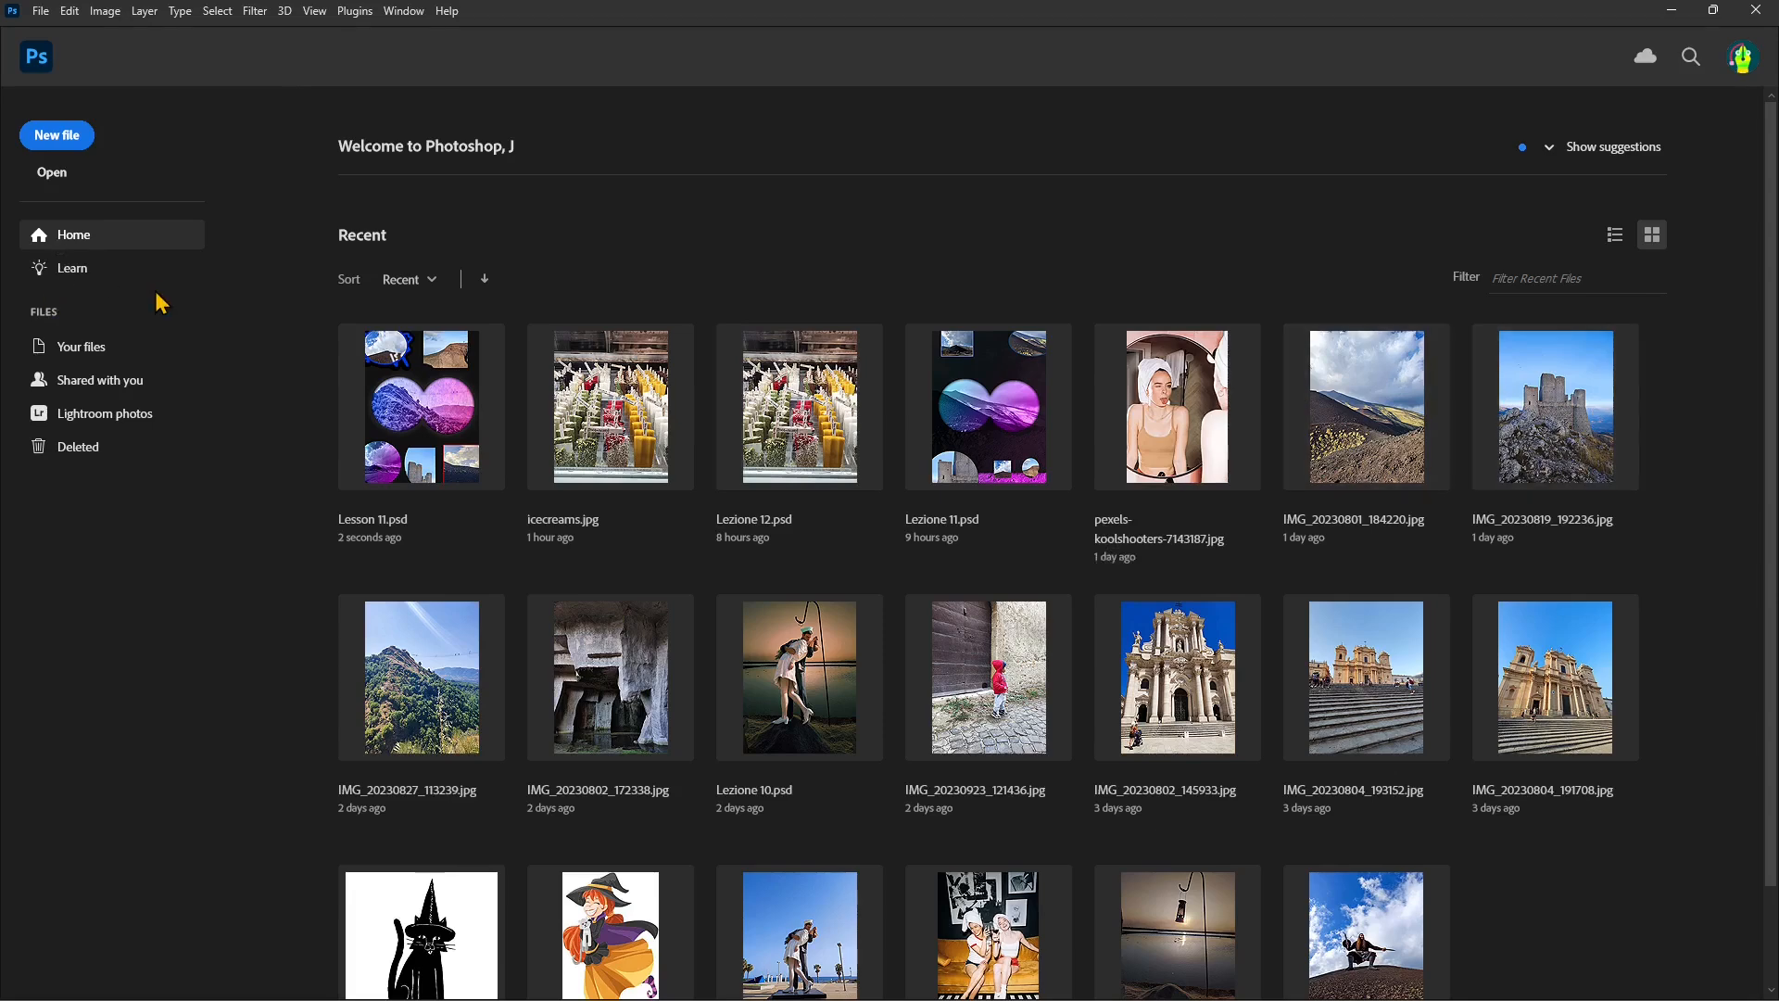
# Open the photo IMG_20230820_213833 from the Photos folder inside WORKS > PHOTOSHOP.
pyautogui.click(53, 173)
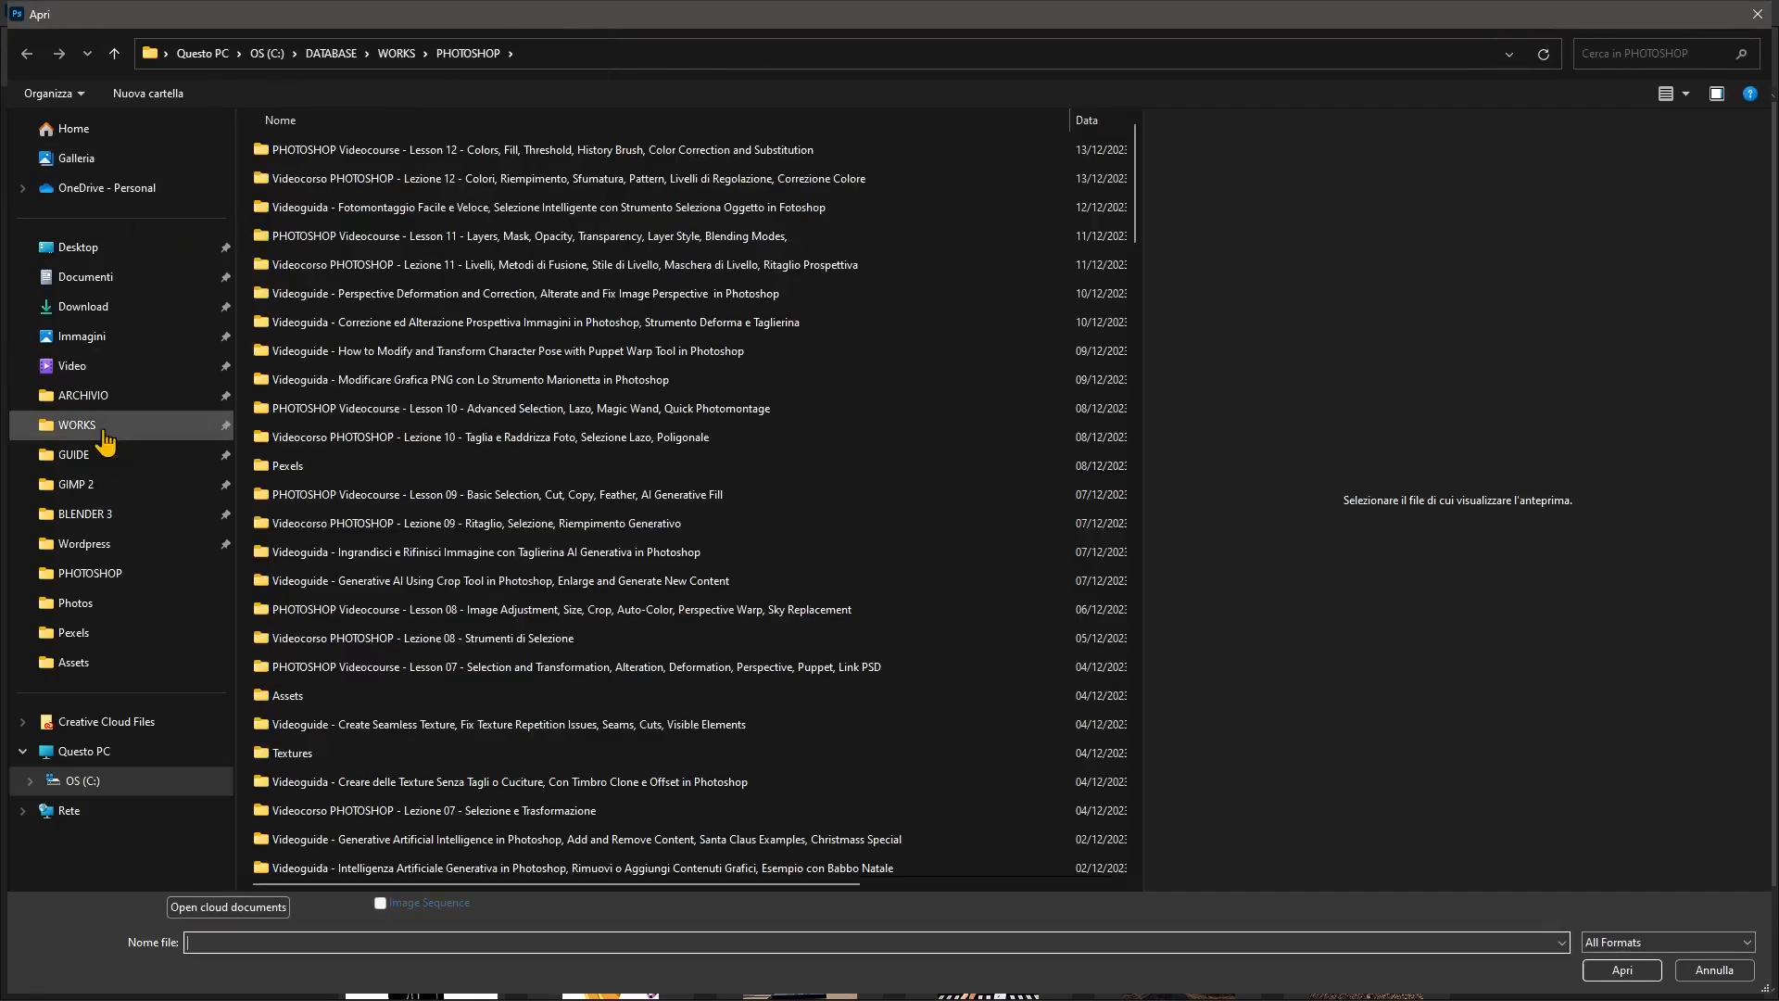
pyautogui.click(104, 432)
pyautogui.scroll(-12, 435, 605)
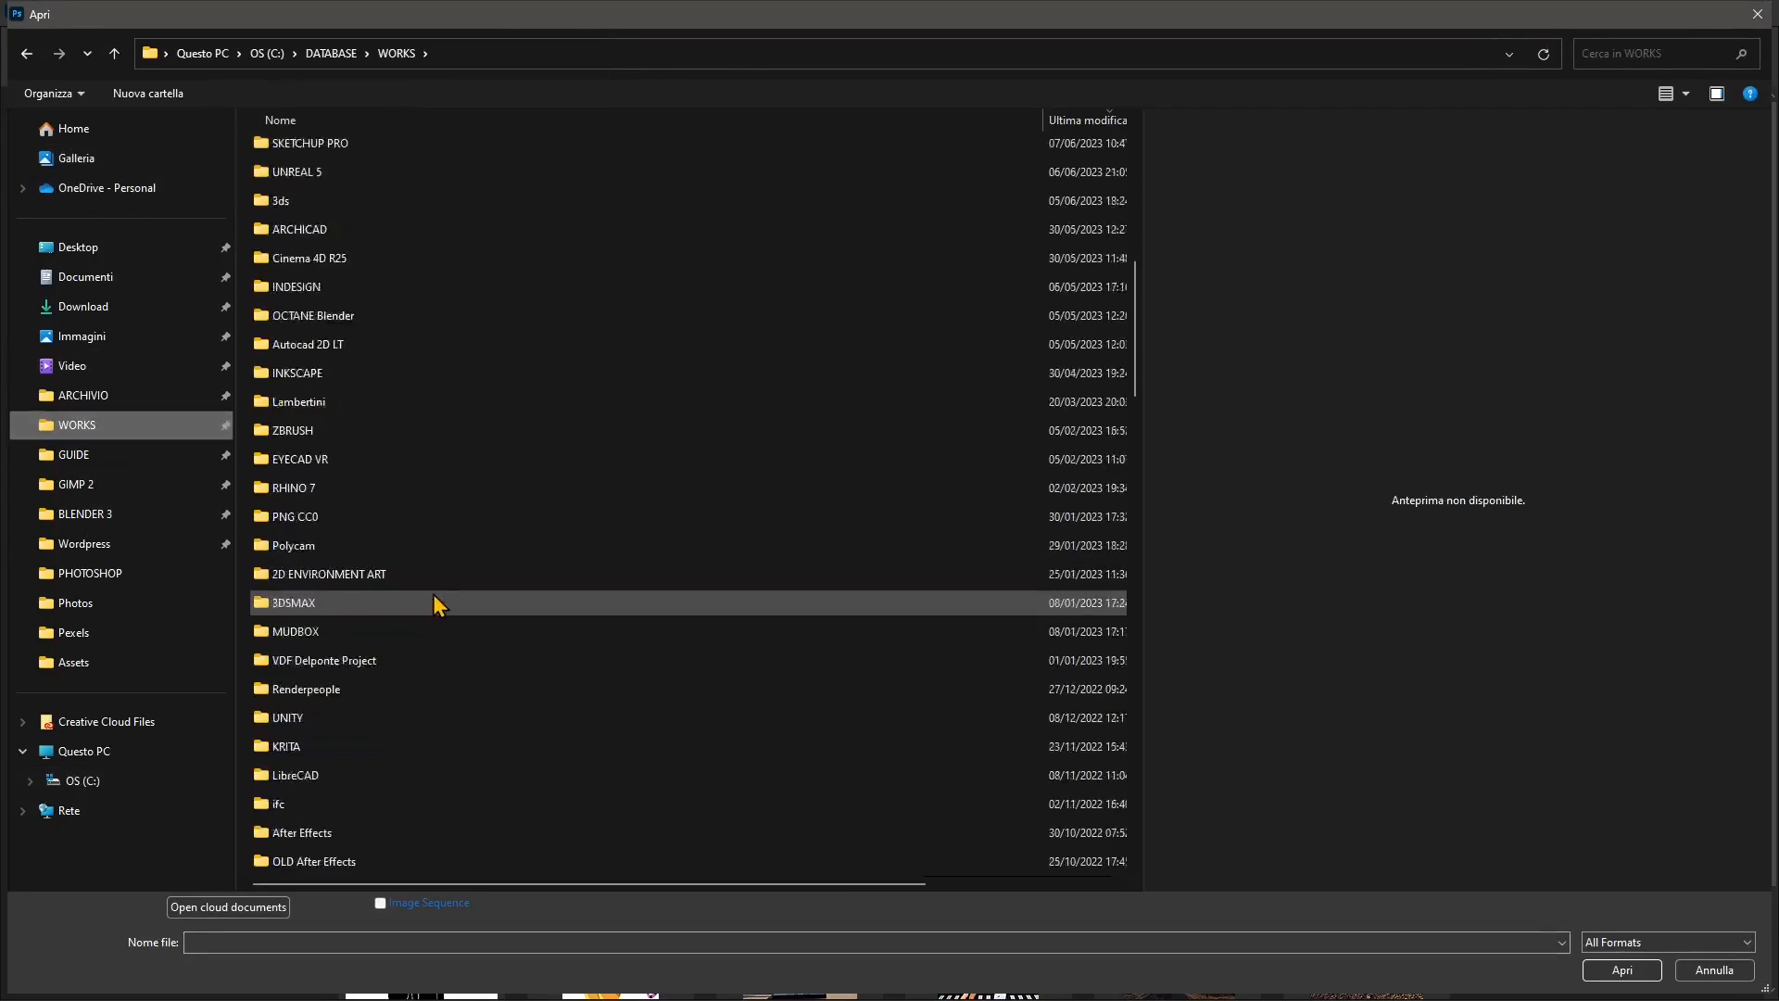
pyautogui.scroll(12, 298, 403)
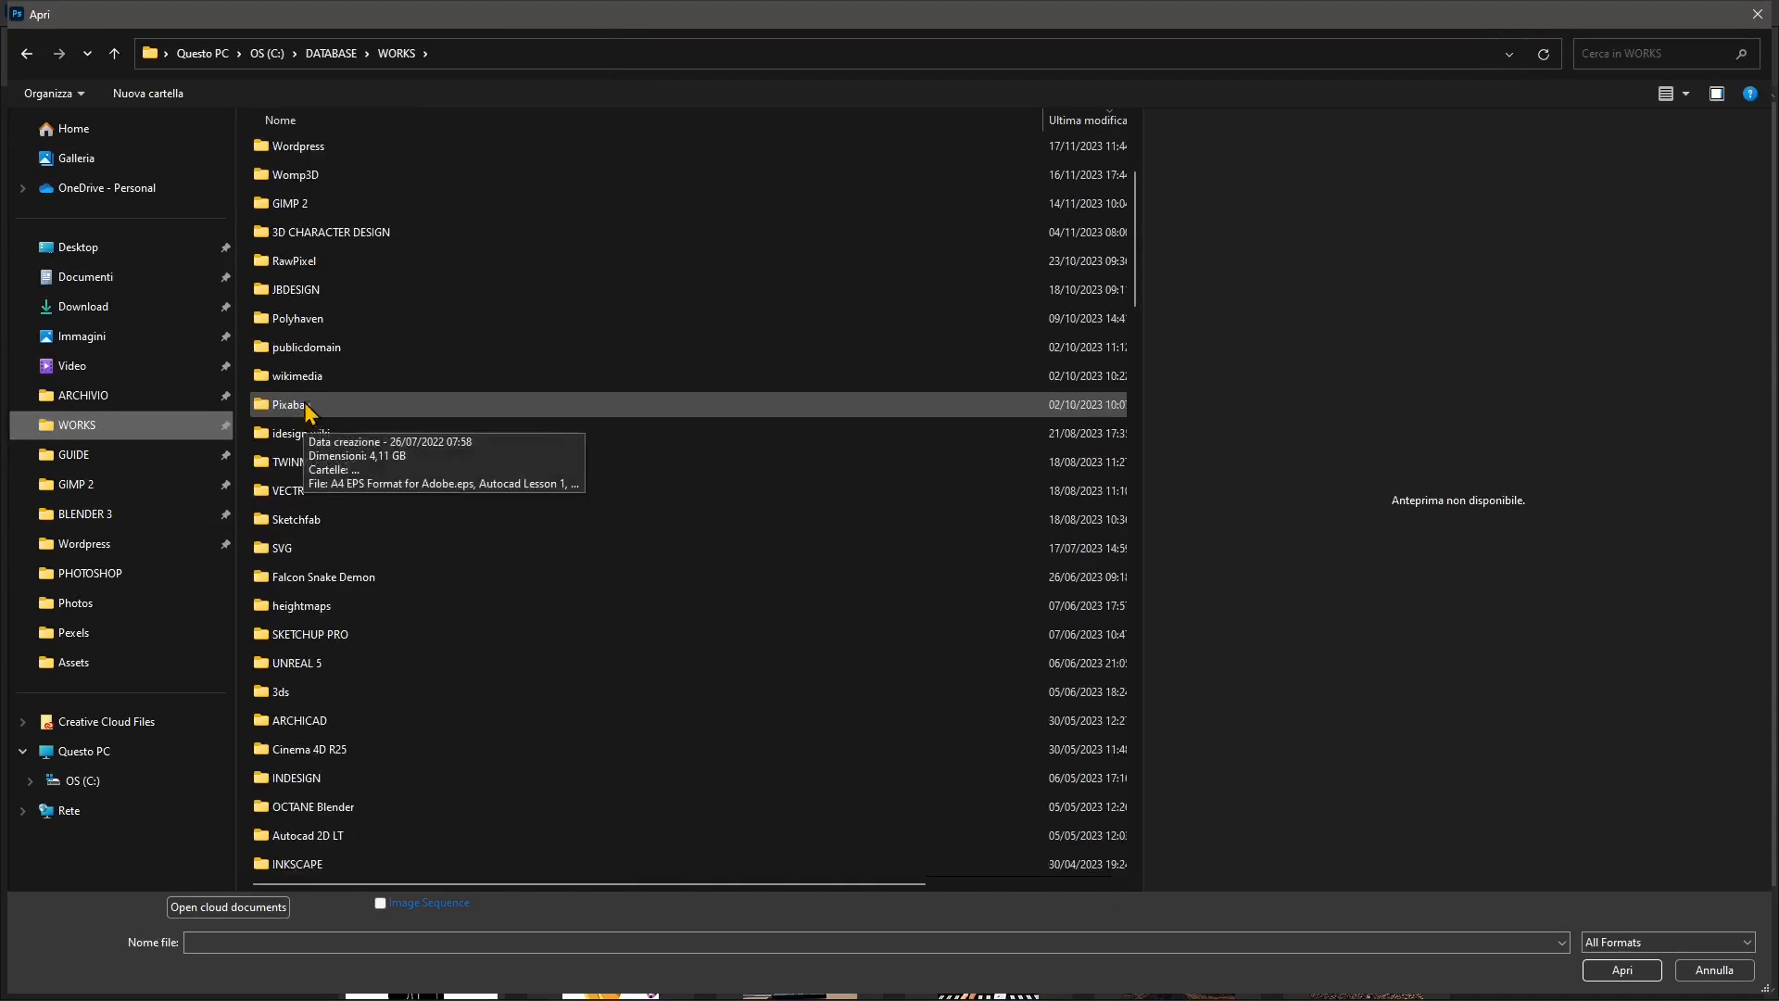
pyautogui.doubleClick(289, 152)
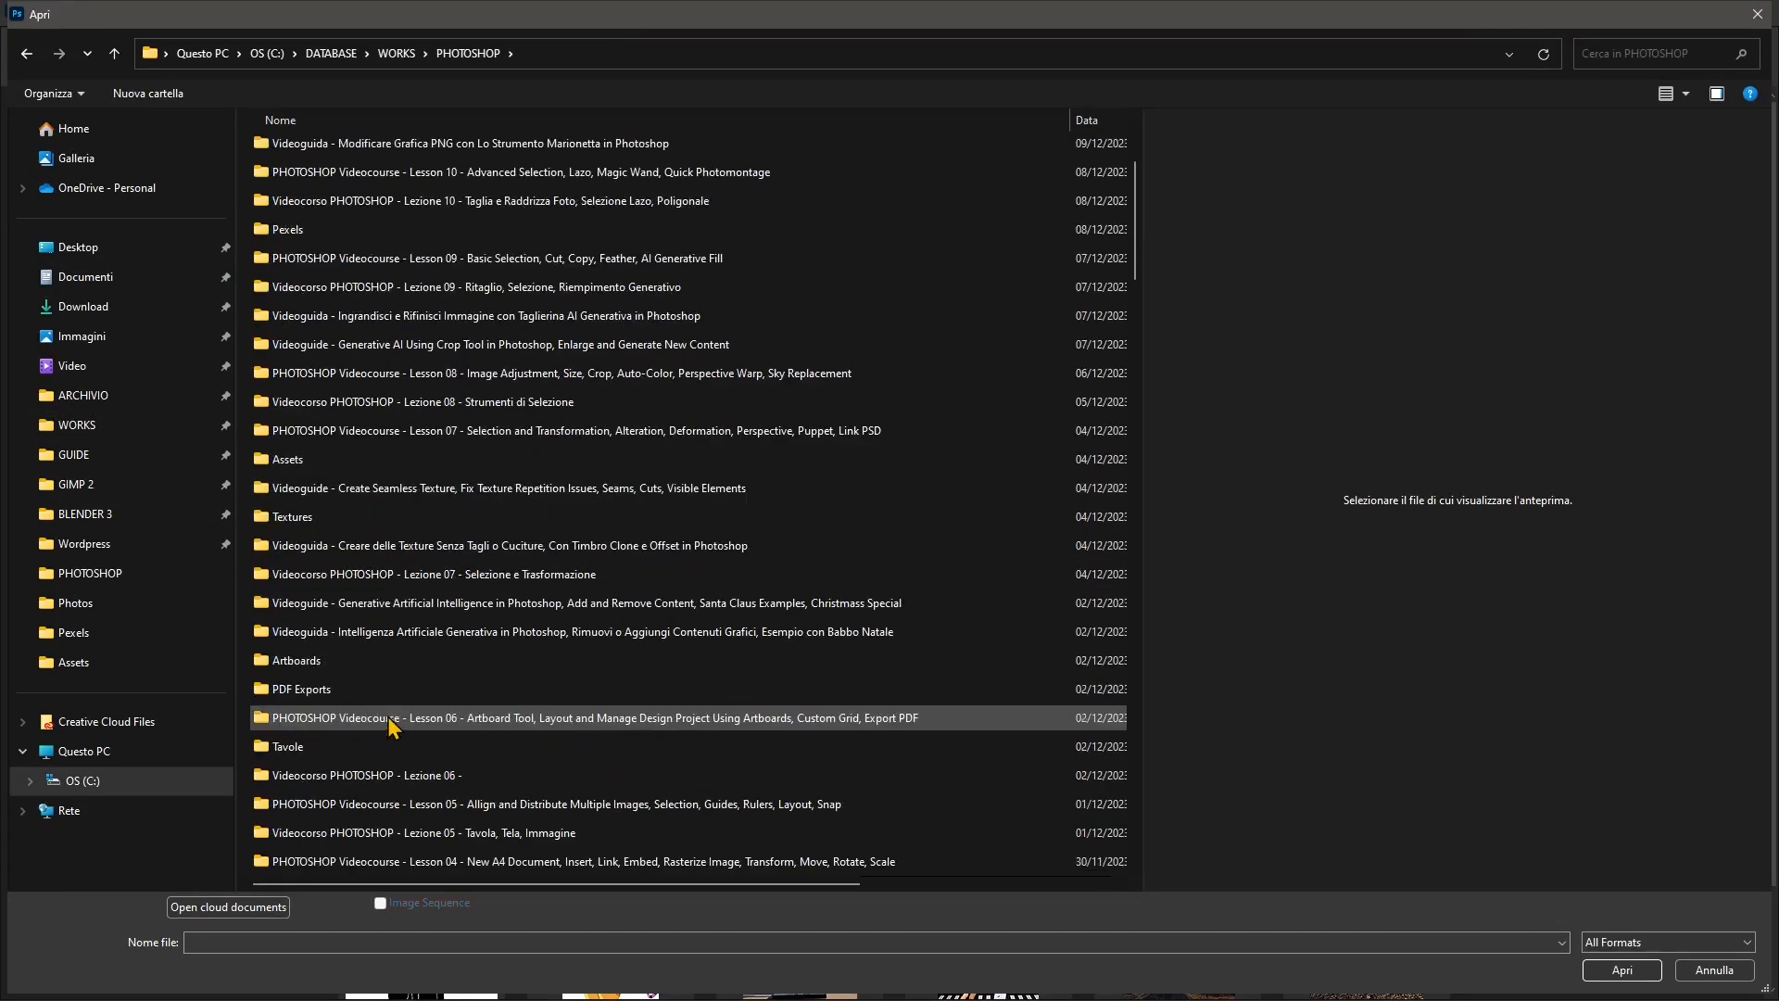
pyautogui.scroll(-1, 412, 689)
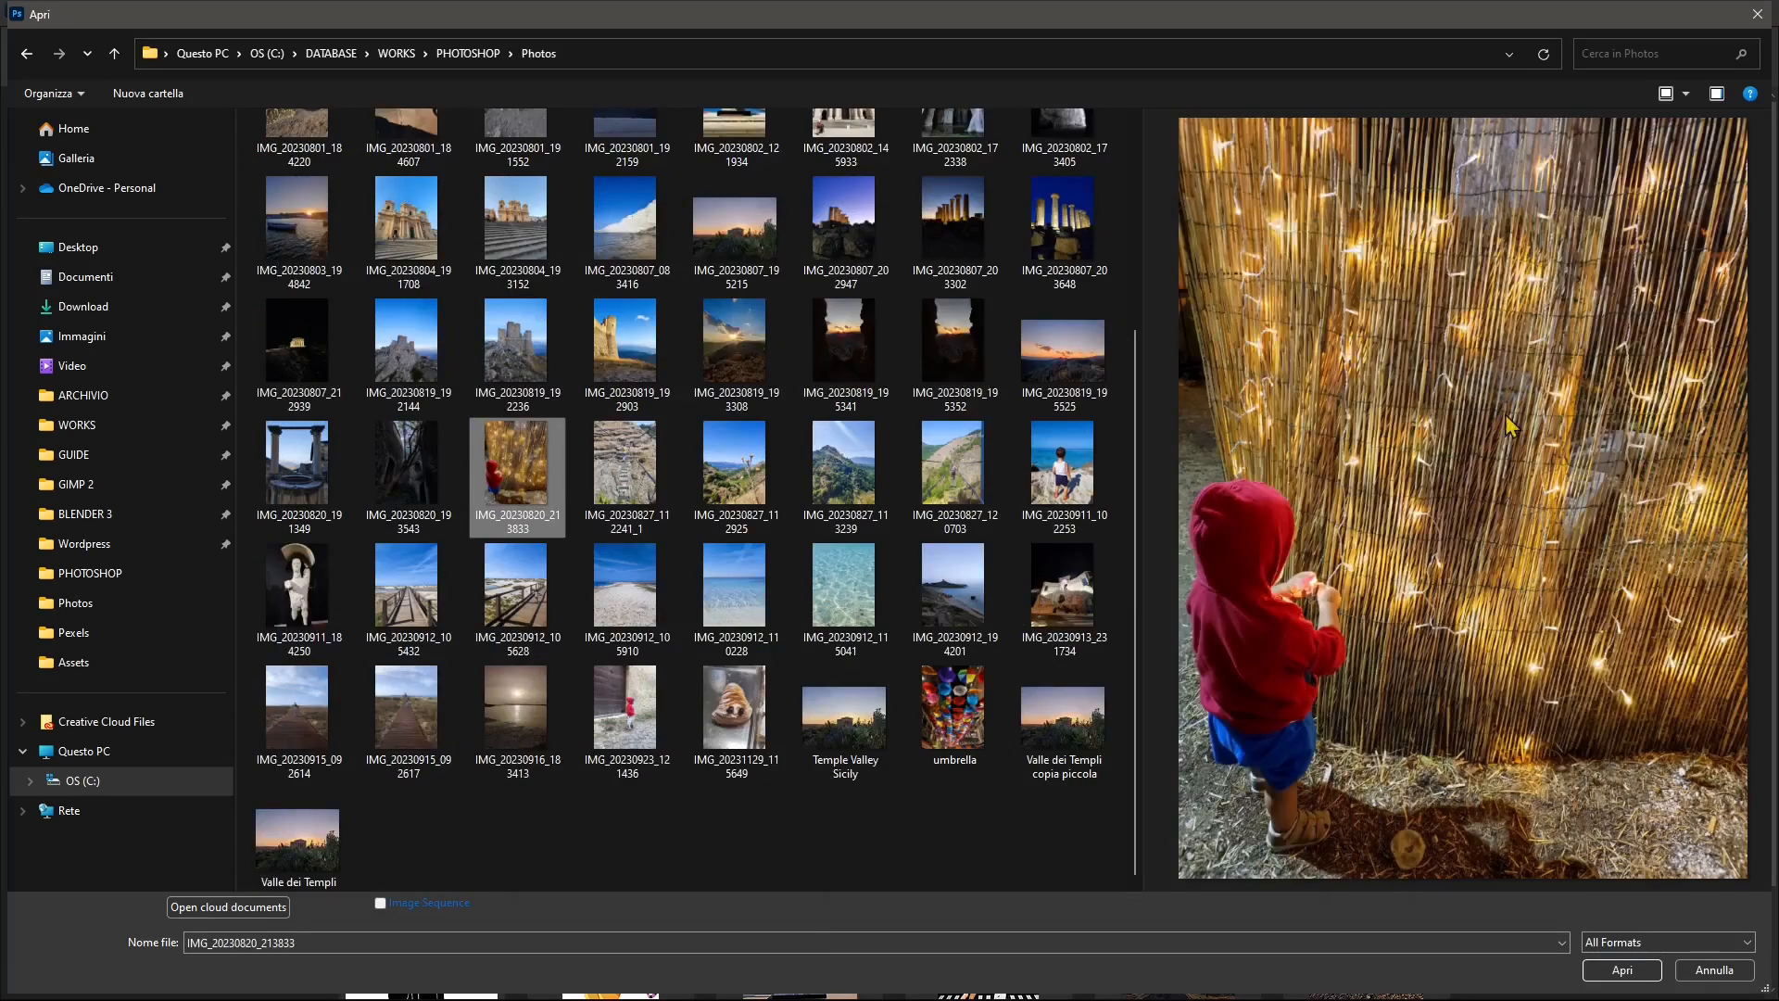
pyautogui.click(1621, 970)
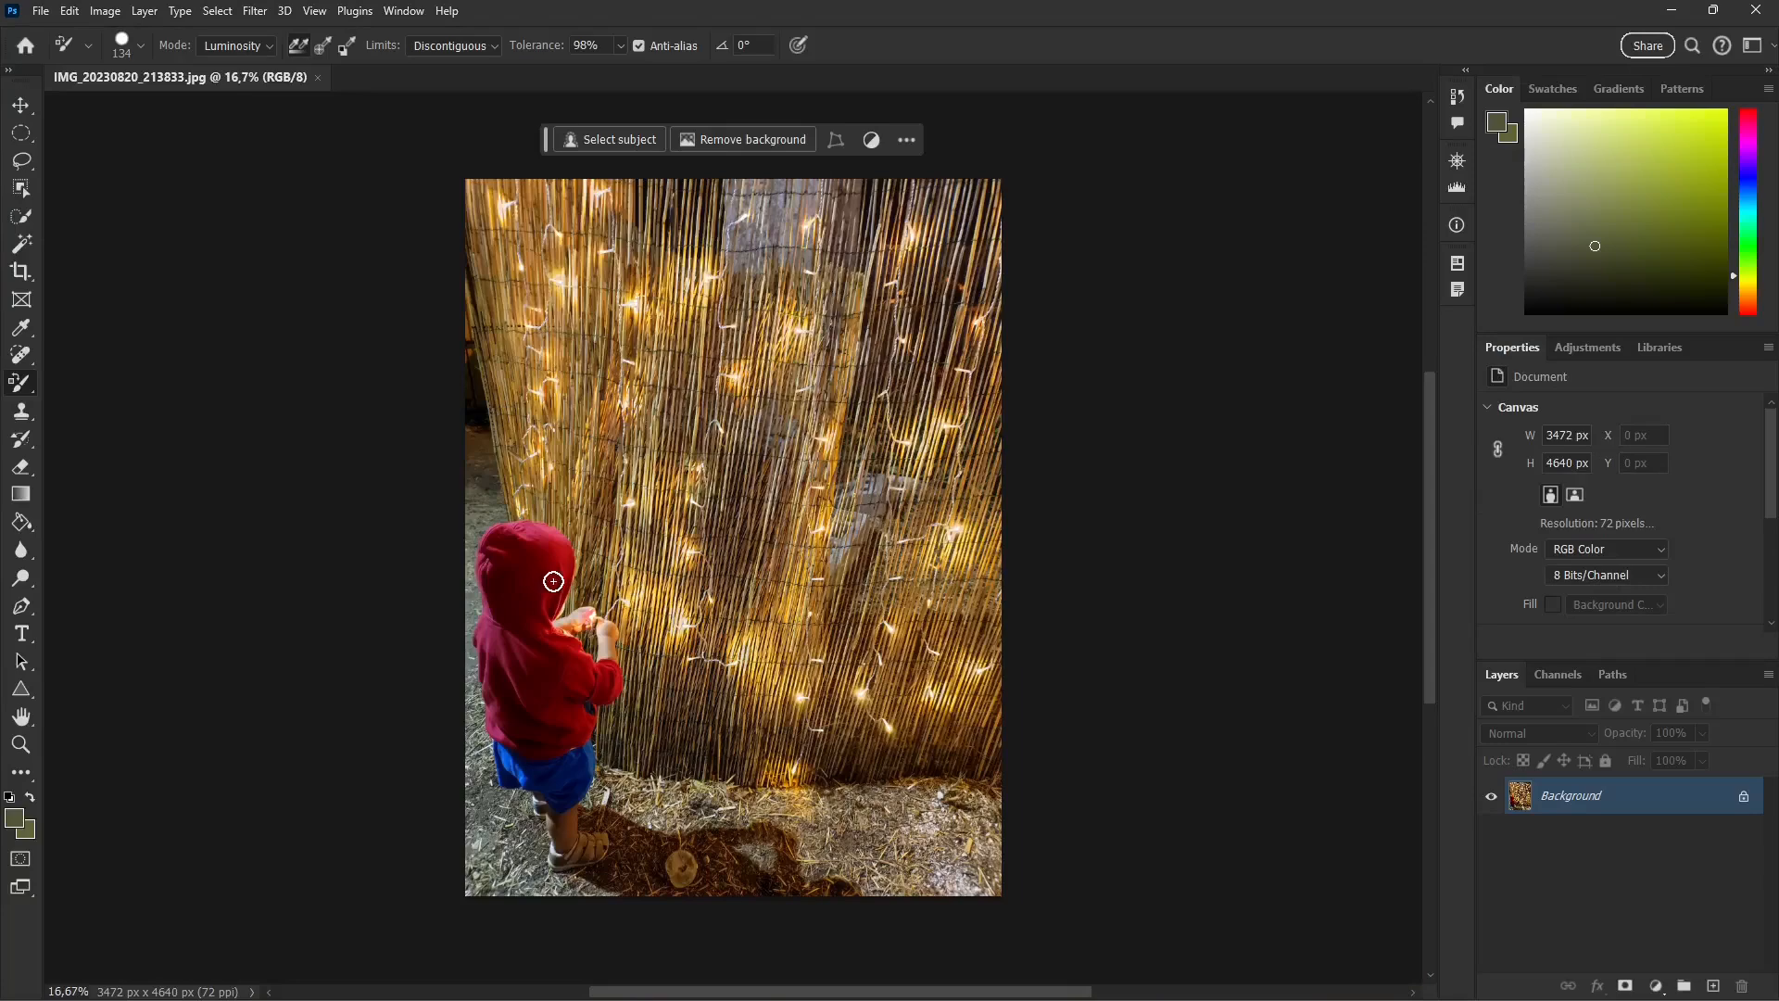
# Sample foreground colors from the red hood, a string light and the bamboo fence with the Eyedropper tool.
pyautogui.click(16, 113)
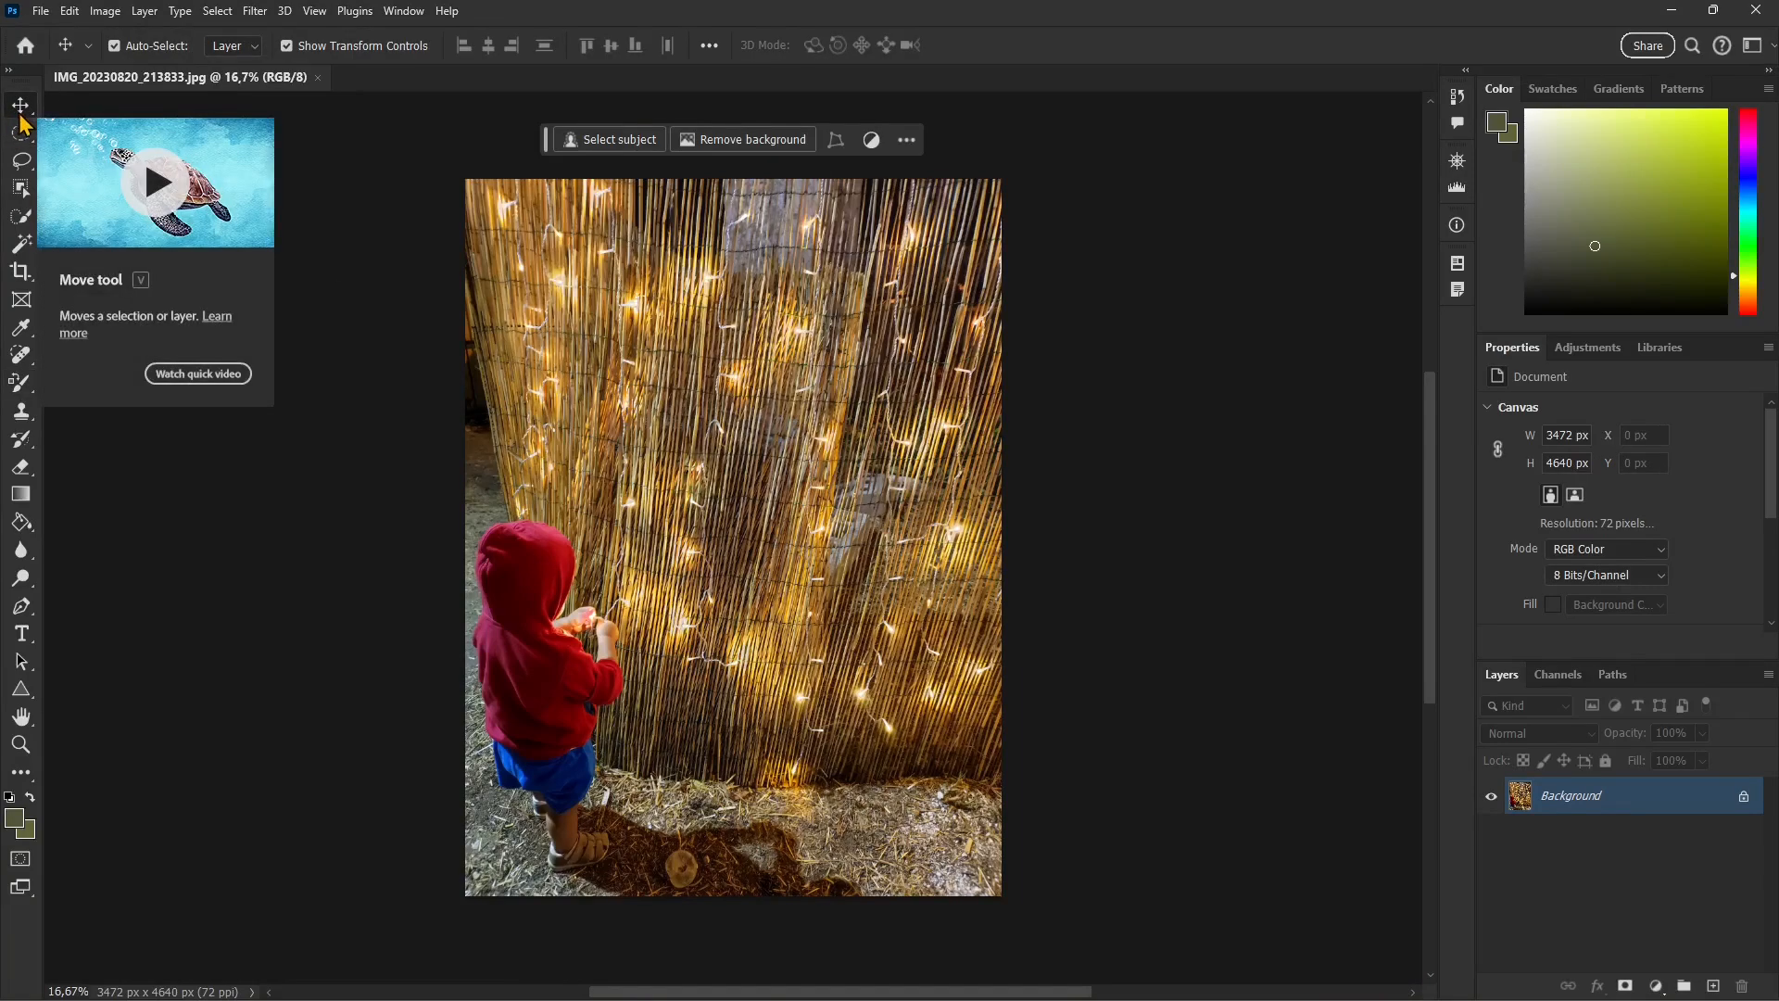
pyautogui.click(22, 281)
pyautogui.click(23, 333)
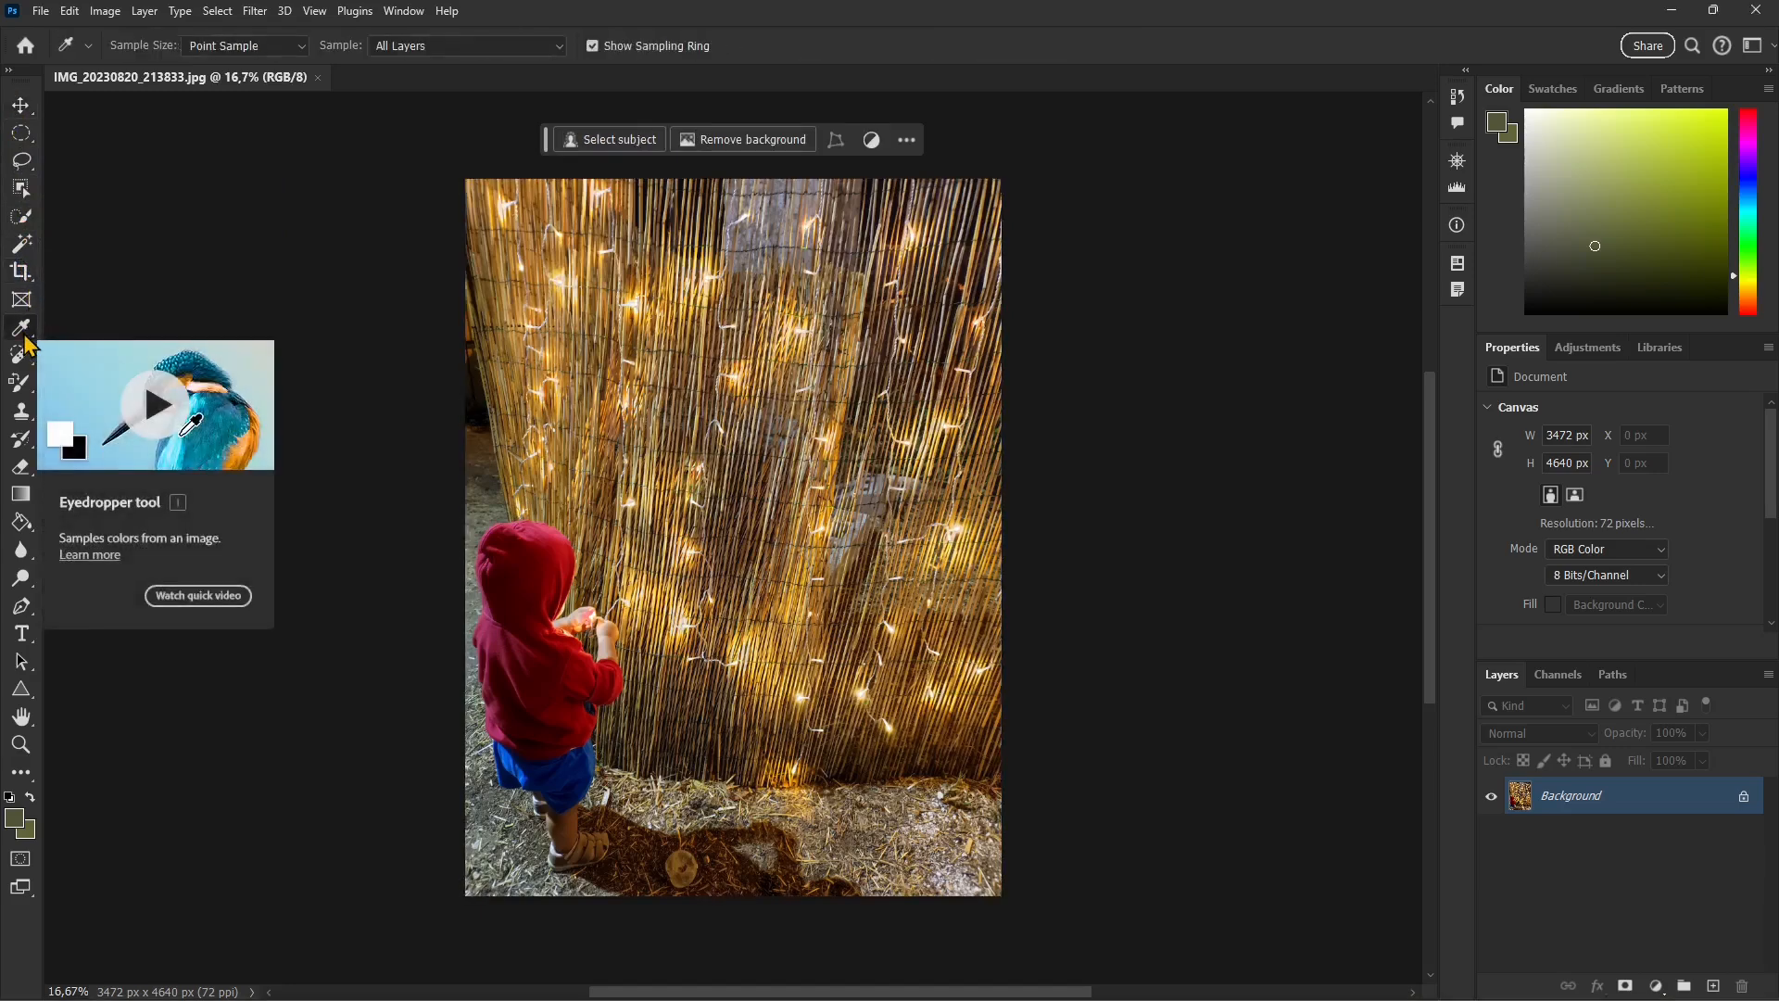
pyautogui.click(22, 338)
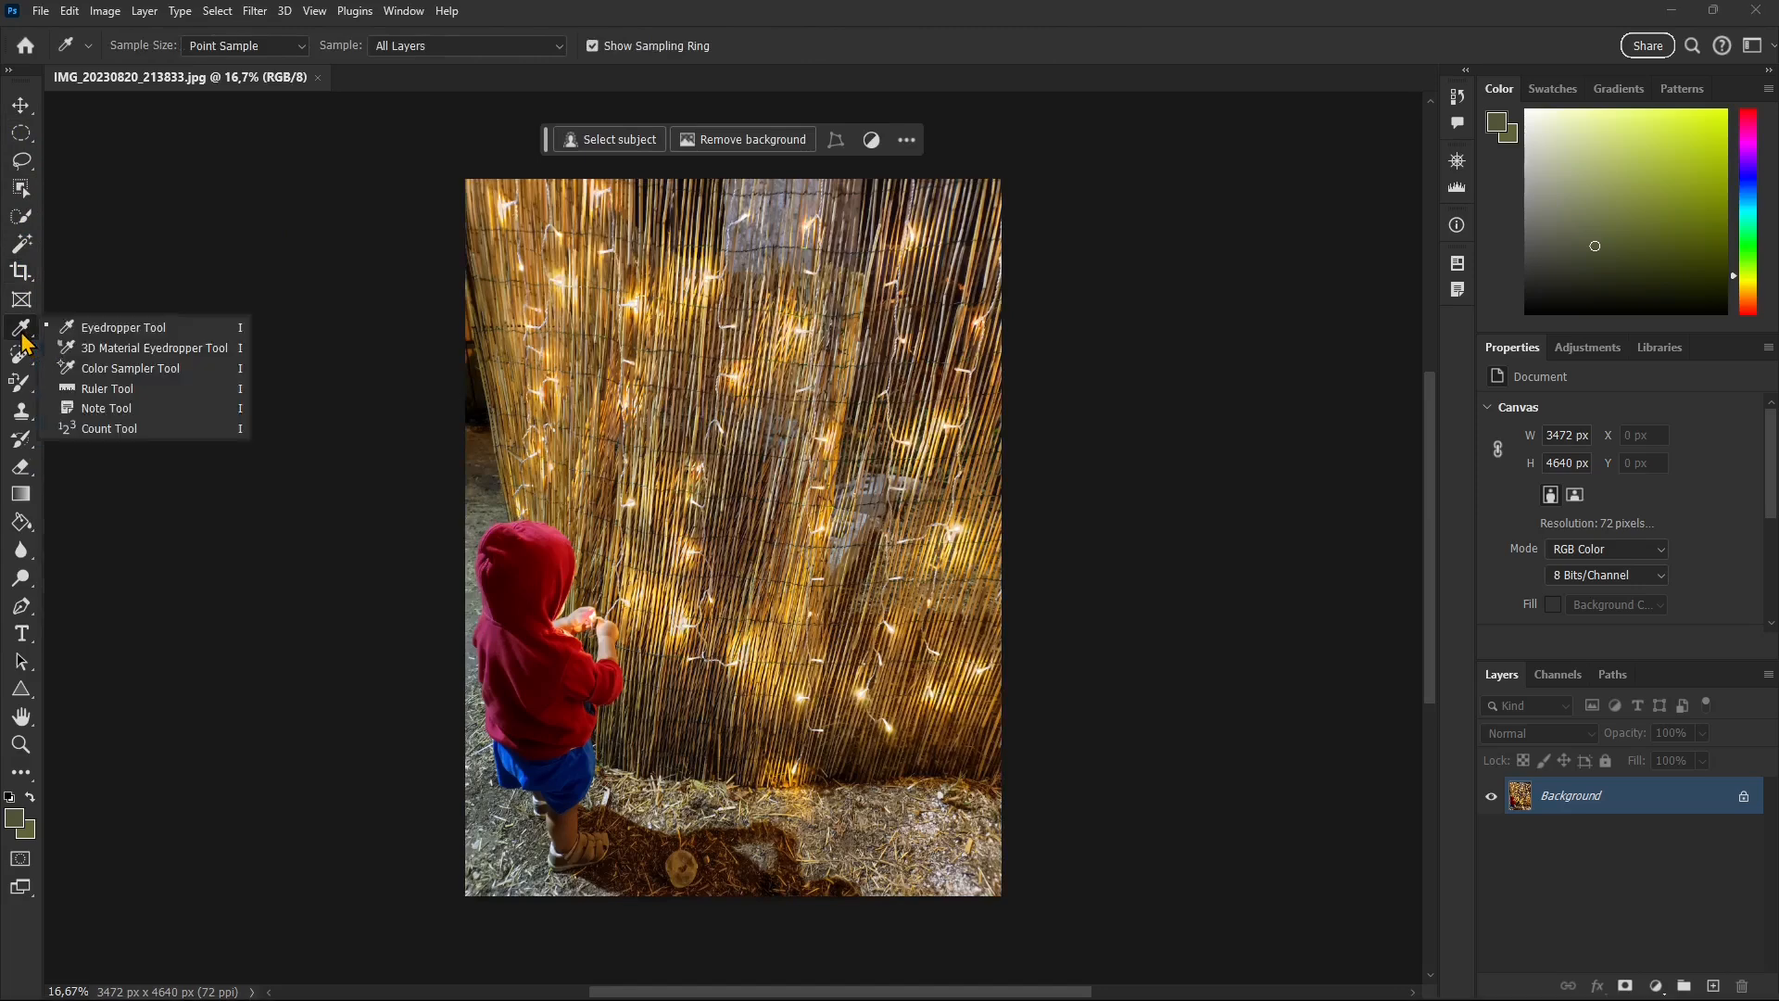
pyautogui.click(132, 329)
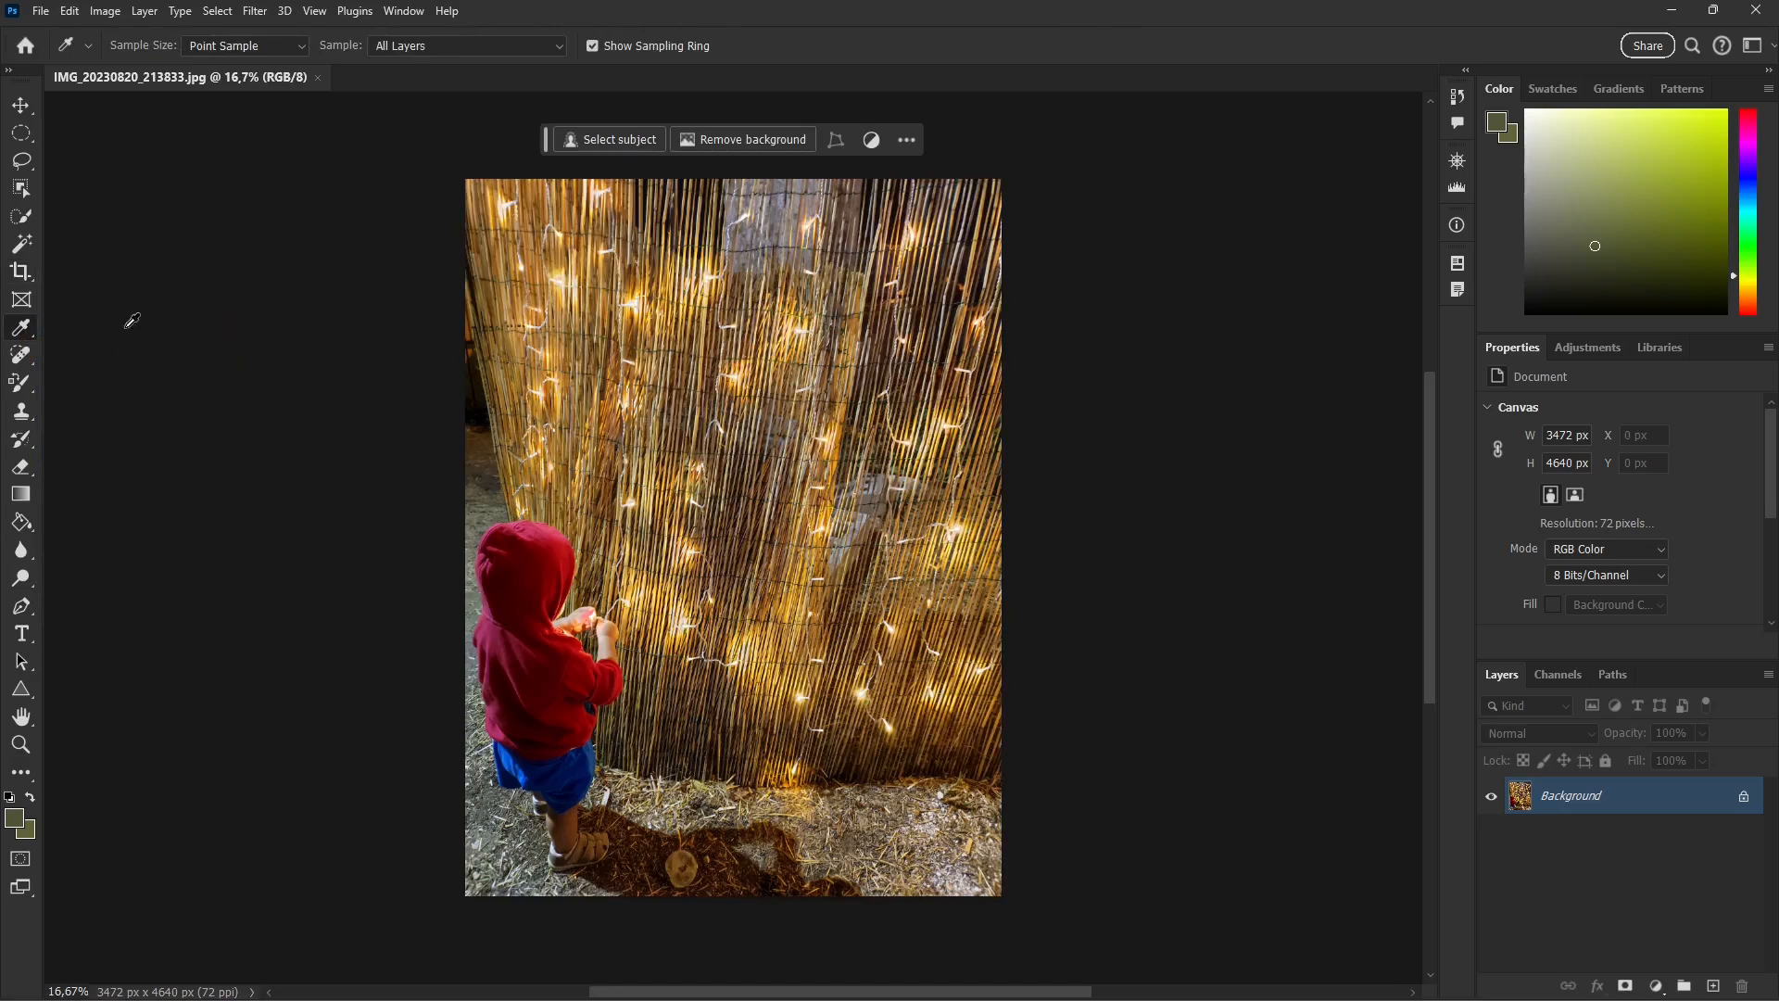
pyautogui.click(557, 539)
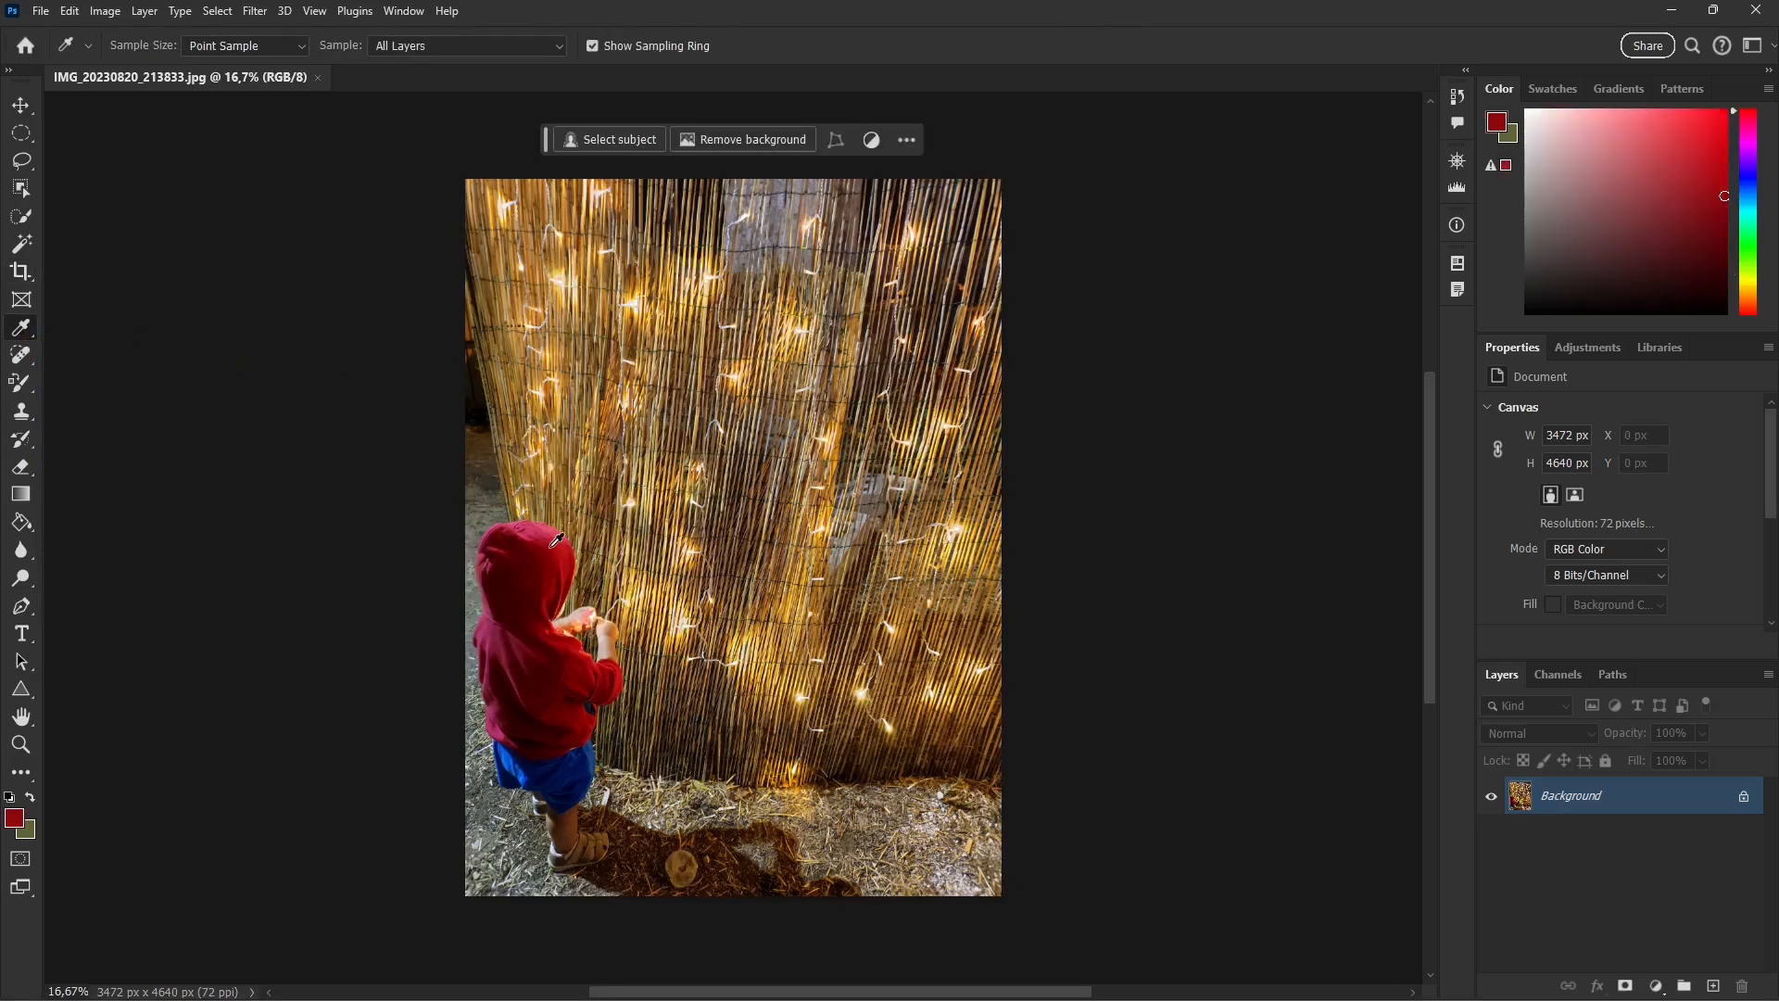
pyautogui.click(639, 303)
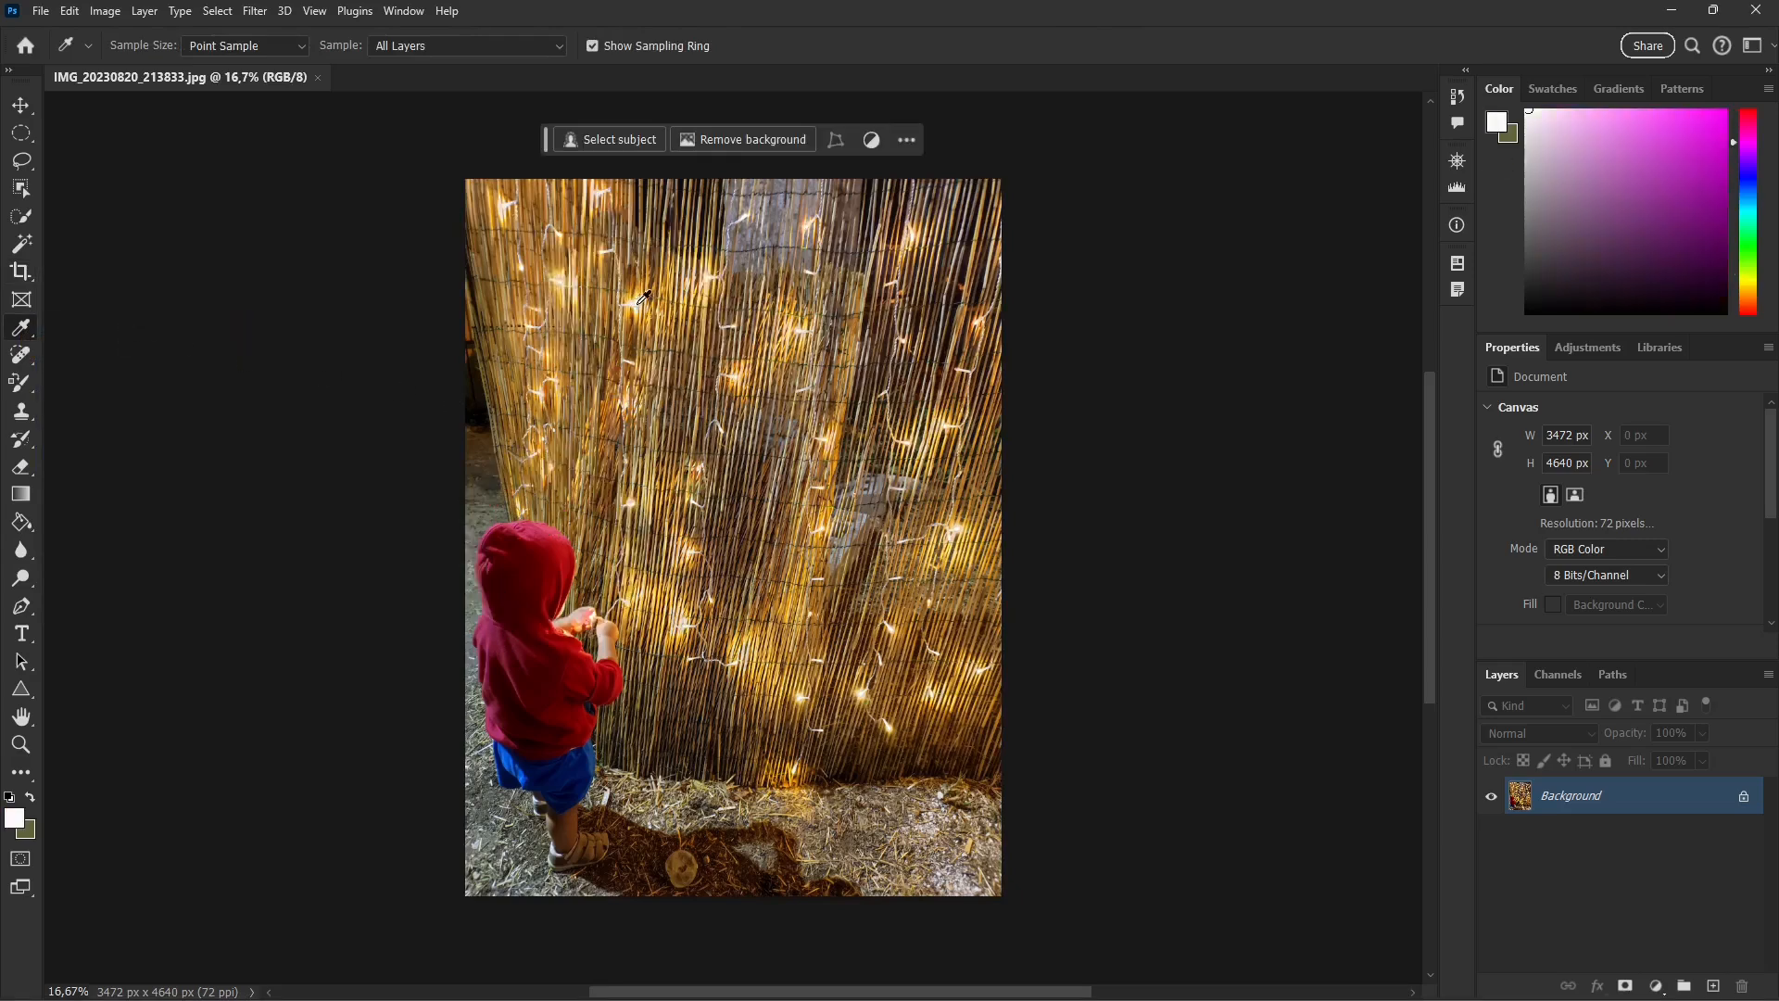
pyautogui.click(542, 388)
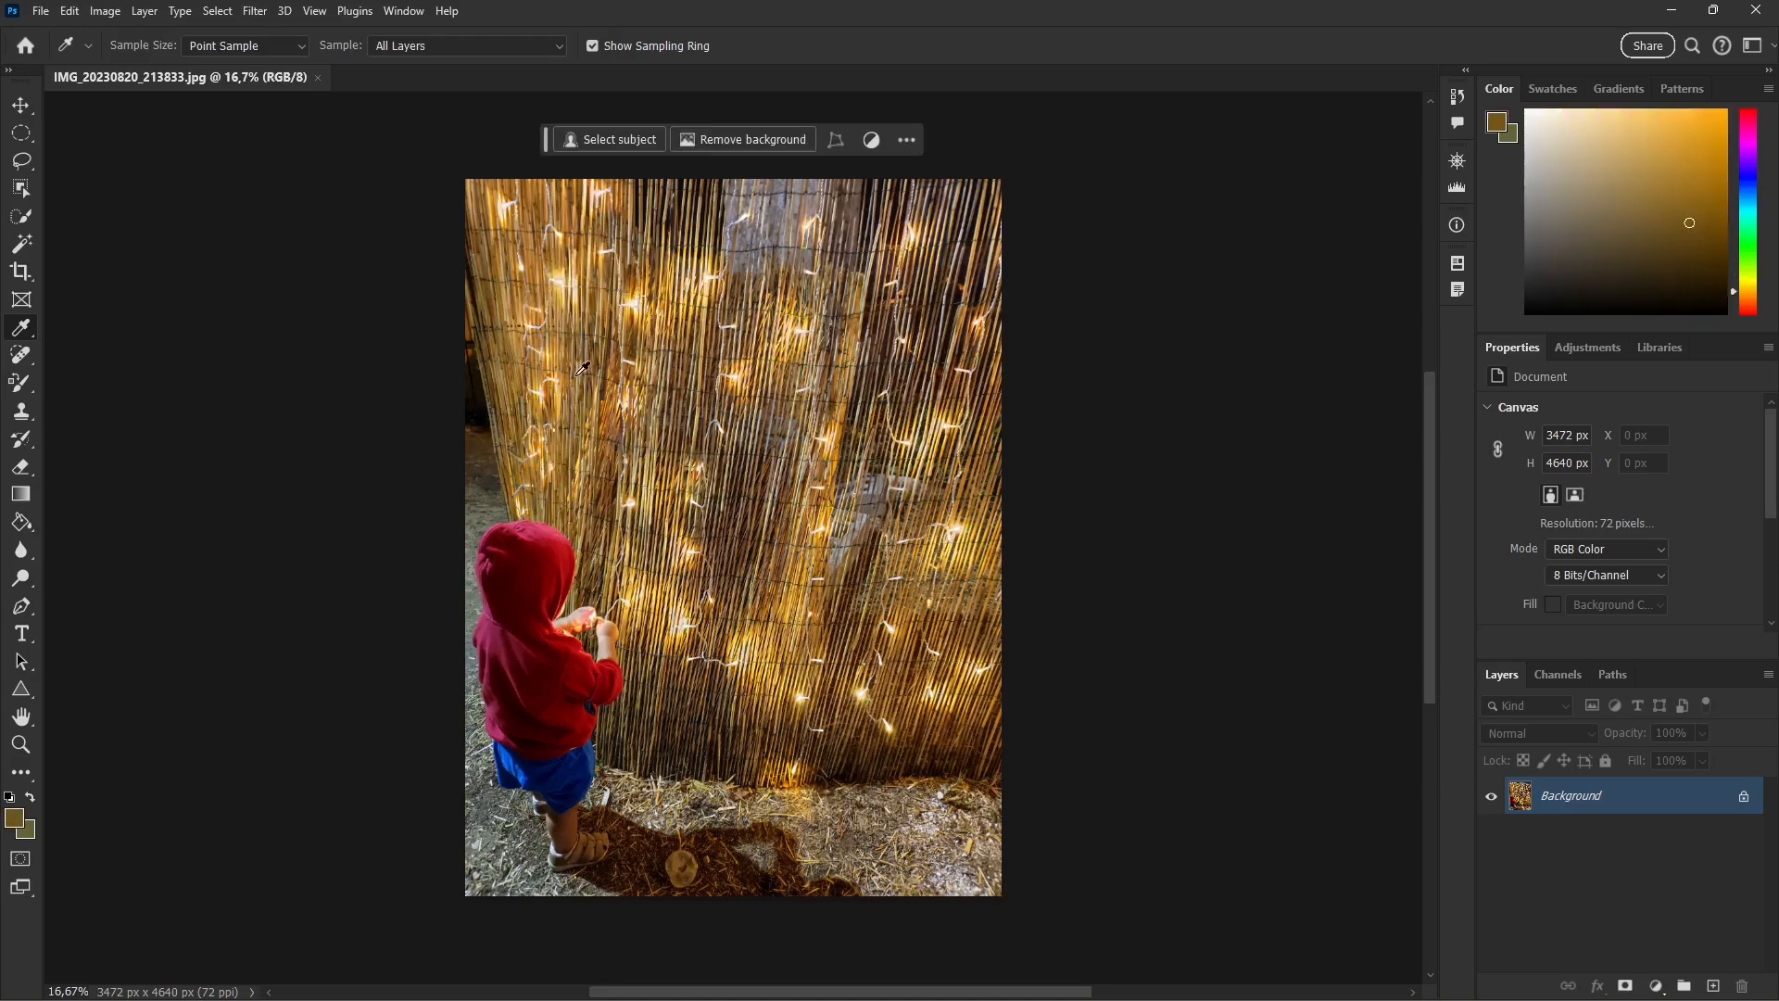
# Reset the foreground and background colors to default black and white, and activate the Brush tool.
pyautogui.click(10, 799)
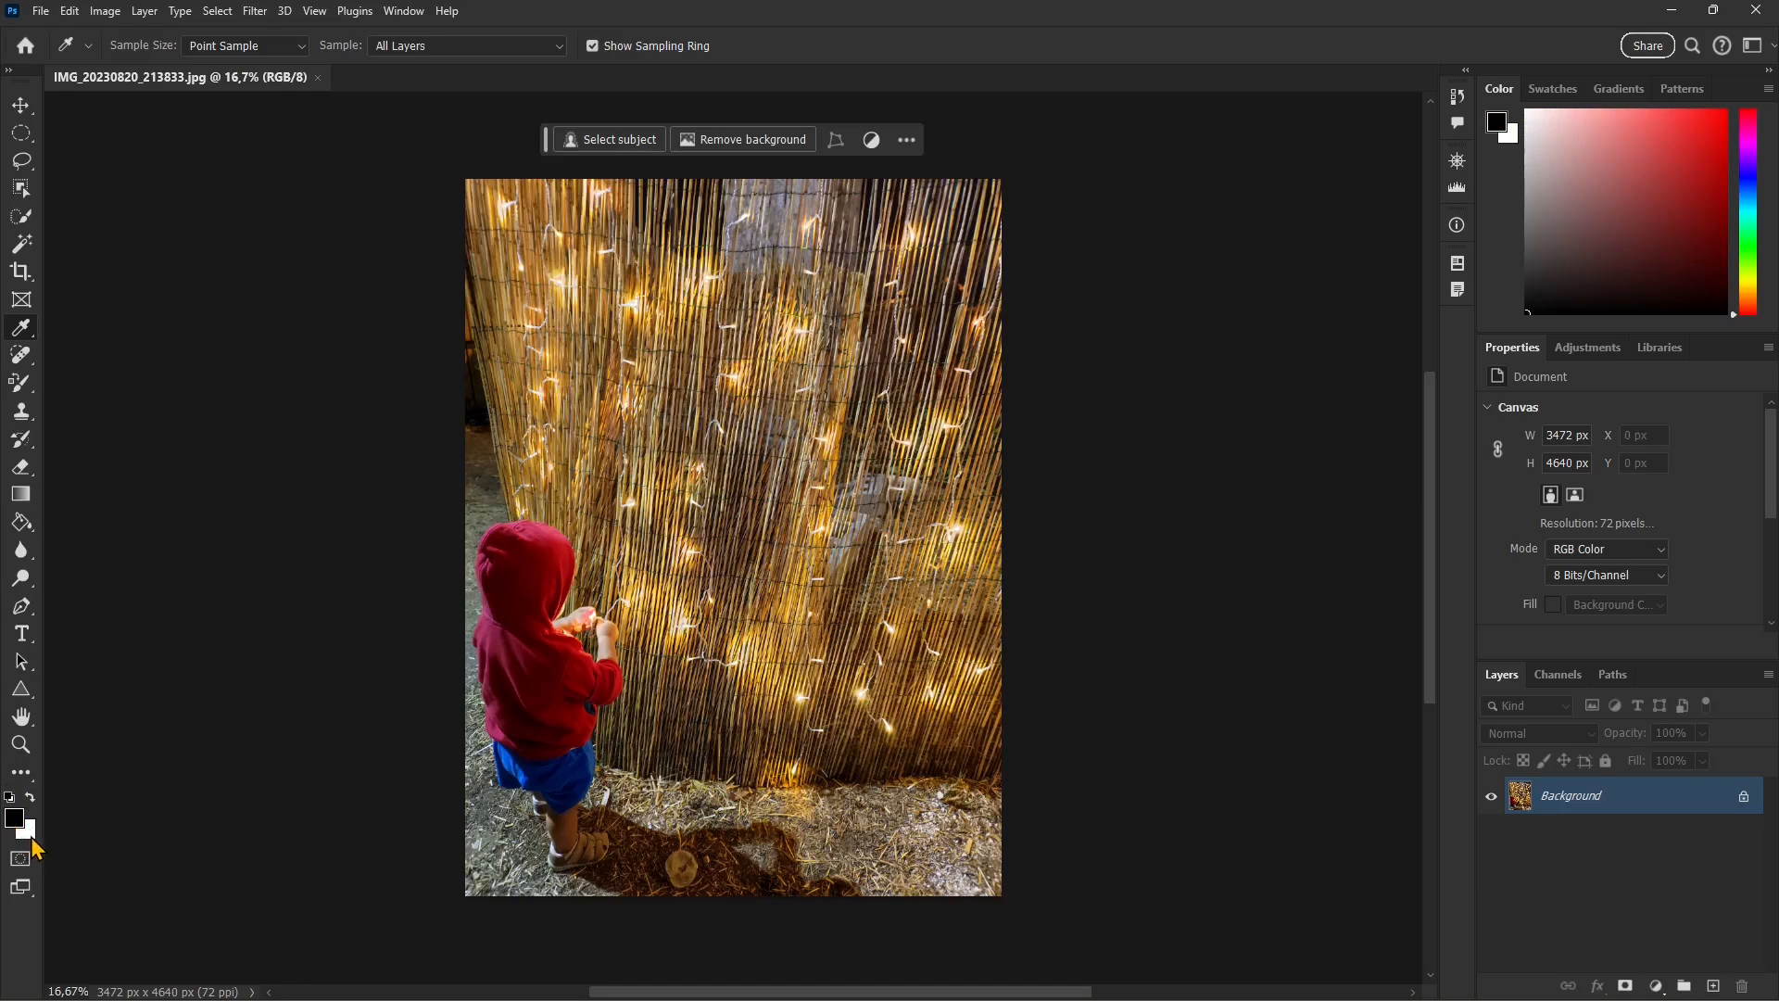
pyautogui.click(31, 799)
pyautogui.click(31, 799)
pyautogui.click(21, 383)
pyautogui.click(79, 387)
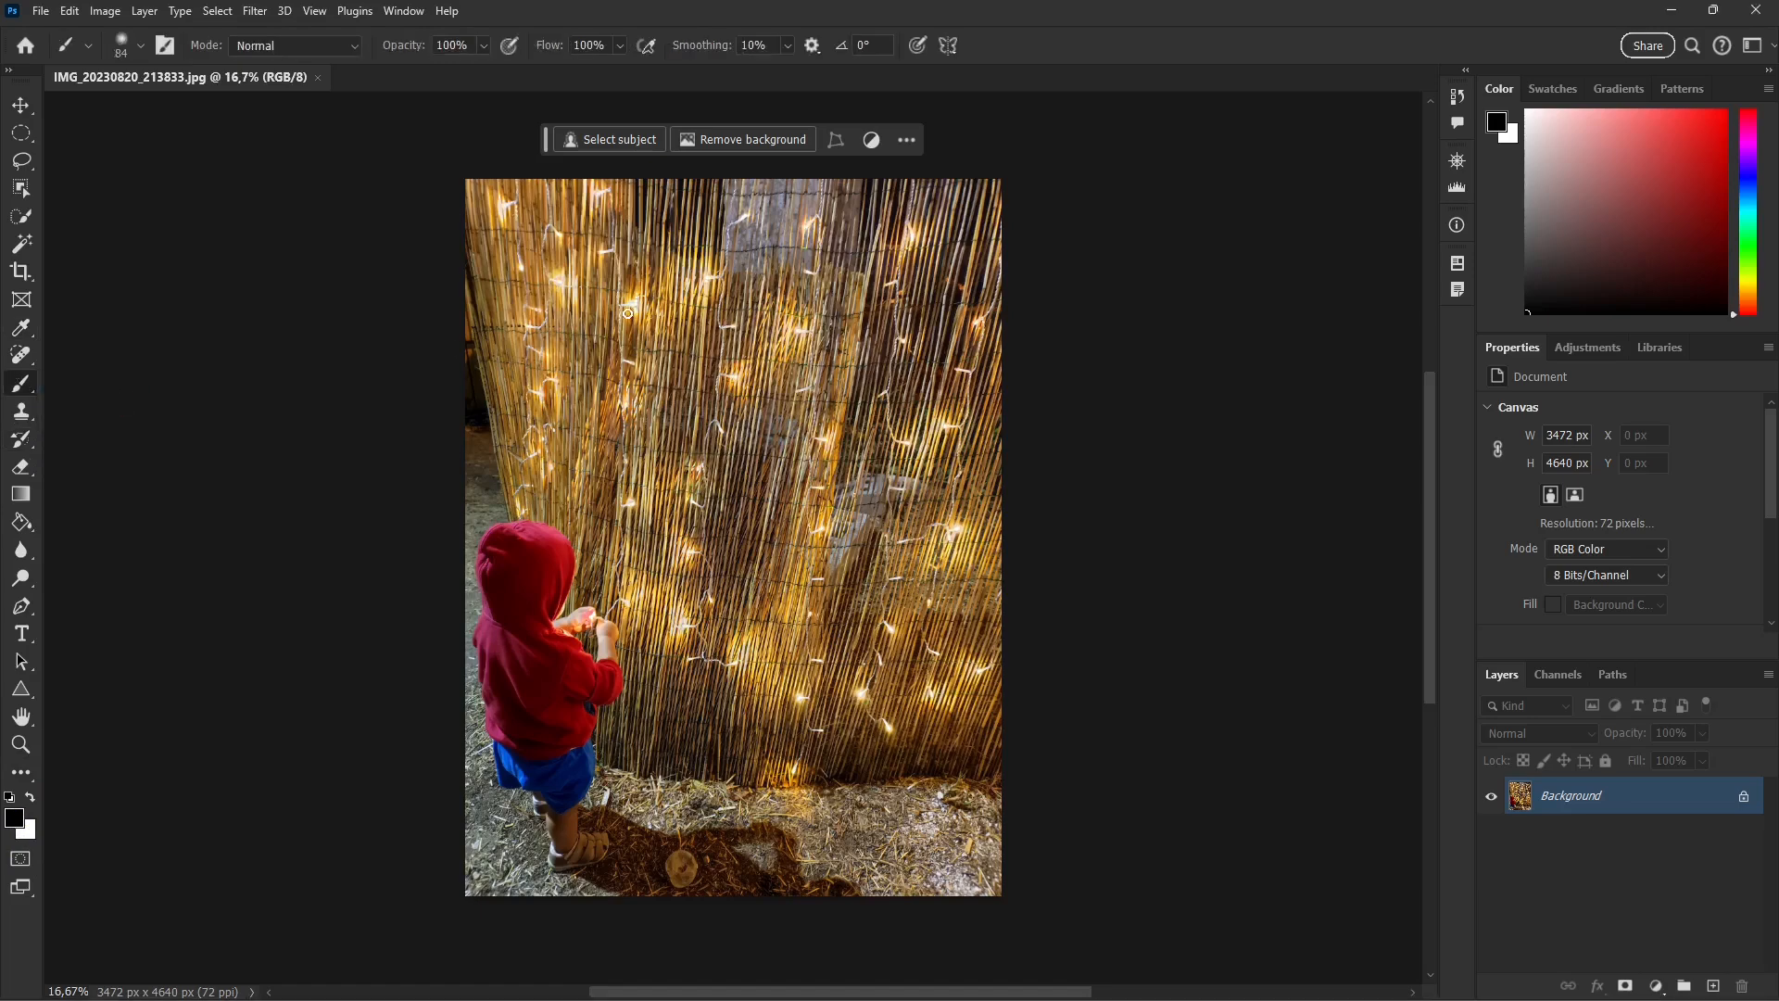
# Paint two black freehand zigzag test strokes over the bamboo fence on the Background, undoing each one.
pyautogui.moveTo(548, 305)
pyautogui.mouseDown()
pyautogui.moveTo(715, 342)
pyautogui.moveTo(807, 415)
pyautogui.moveTo(810, 476)
pyautogui.moveTo(776, 561)
pyautogui.mouseUp()
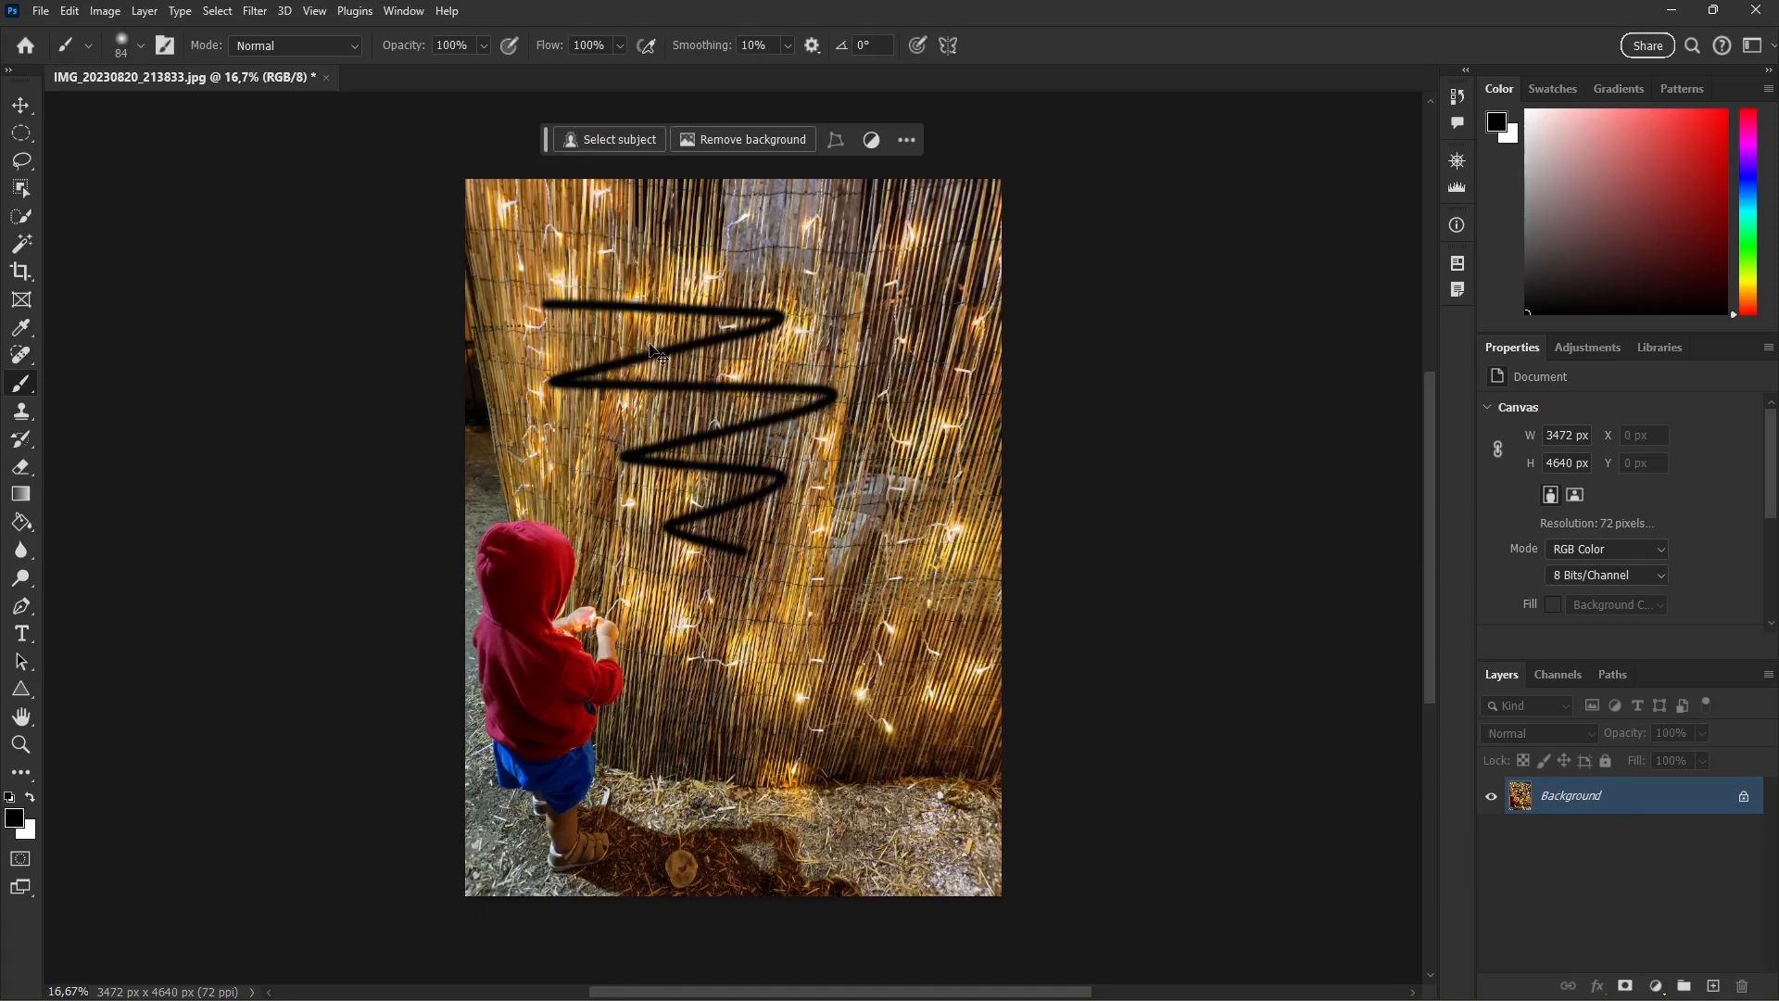
pyautogui.hotkey('ctrl', 'z')
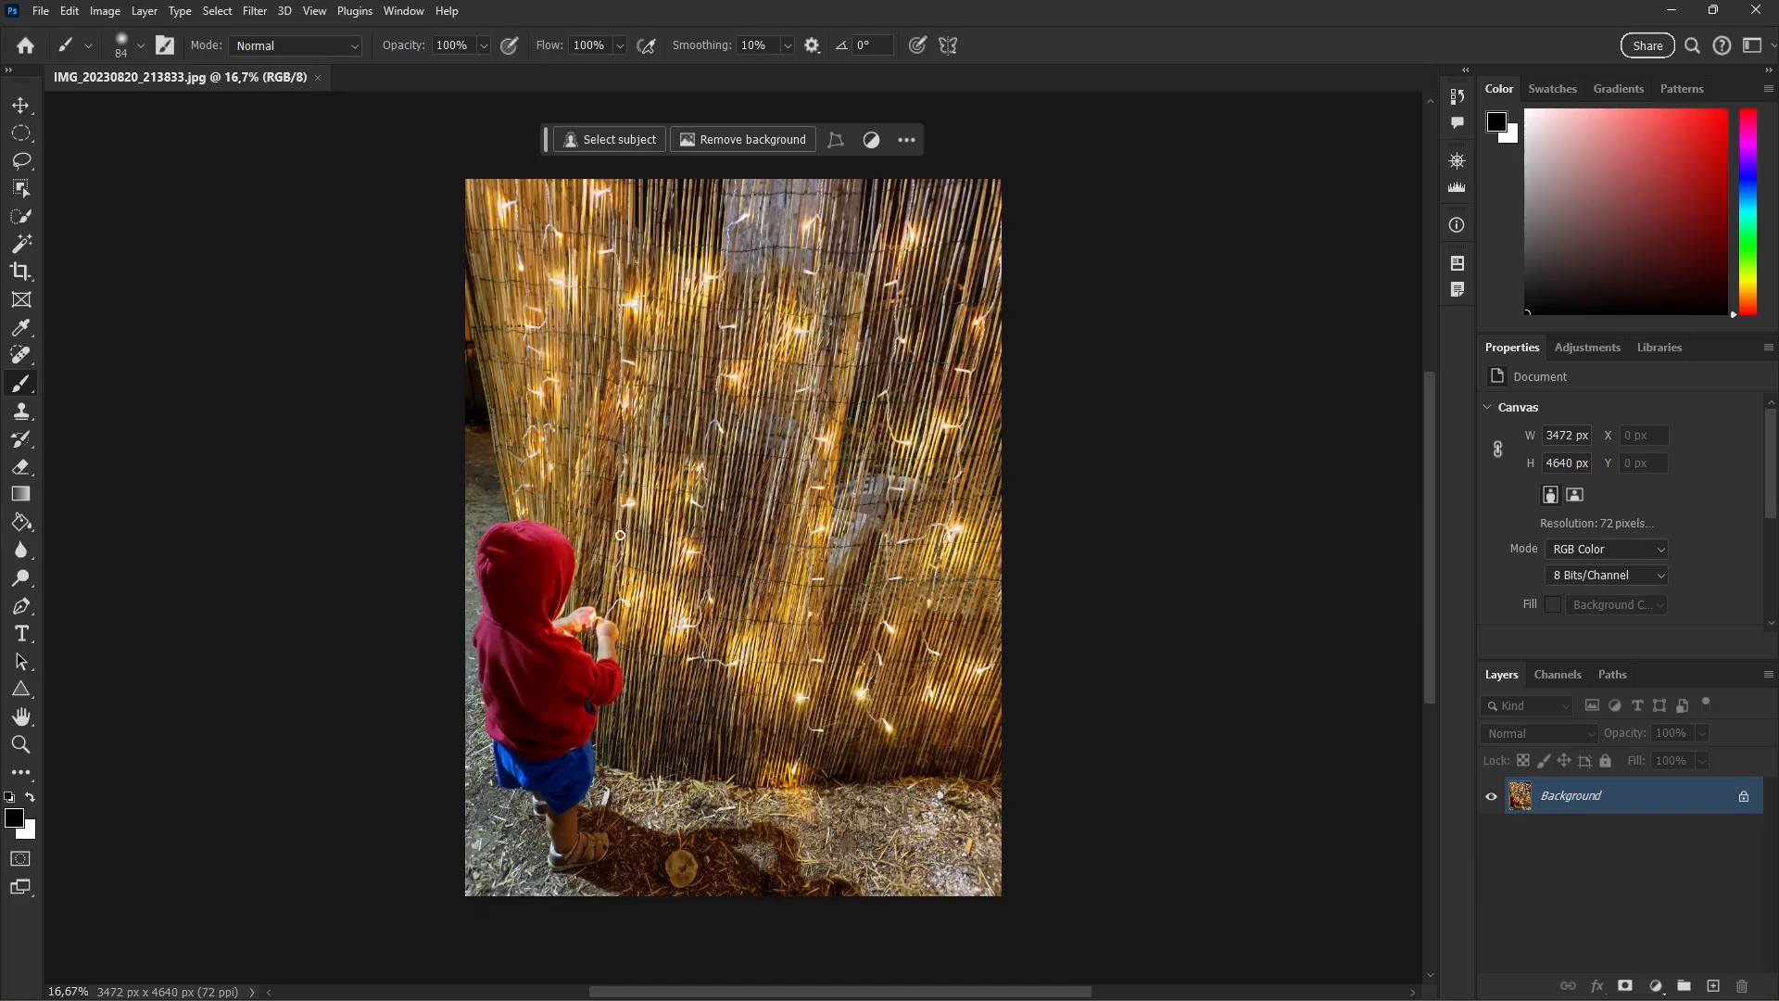
pyautogui.moveTo(660, 352)
pyautogui.mouseDown()
pyautogui.moveTo(661, 444)
pyautogui.moveTo(747, 503)
pyautogui.moveTo(781, 596)
pyautogui.moveTo(739, 605)
pyautogui.mouseUp()
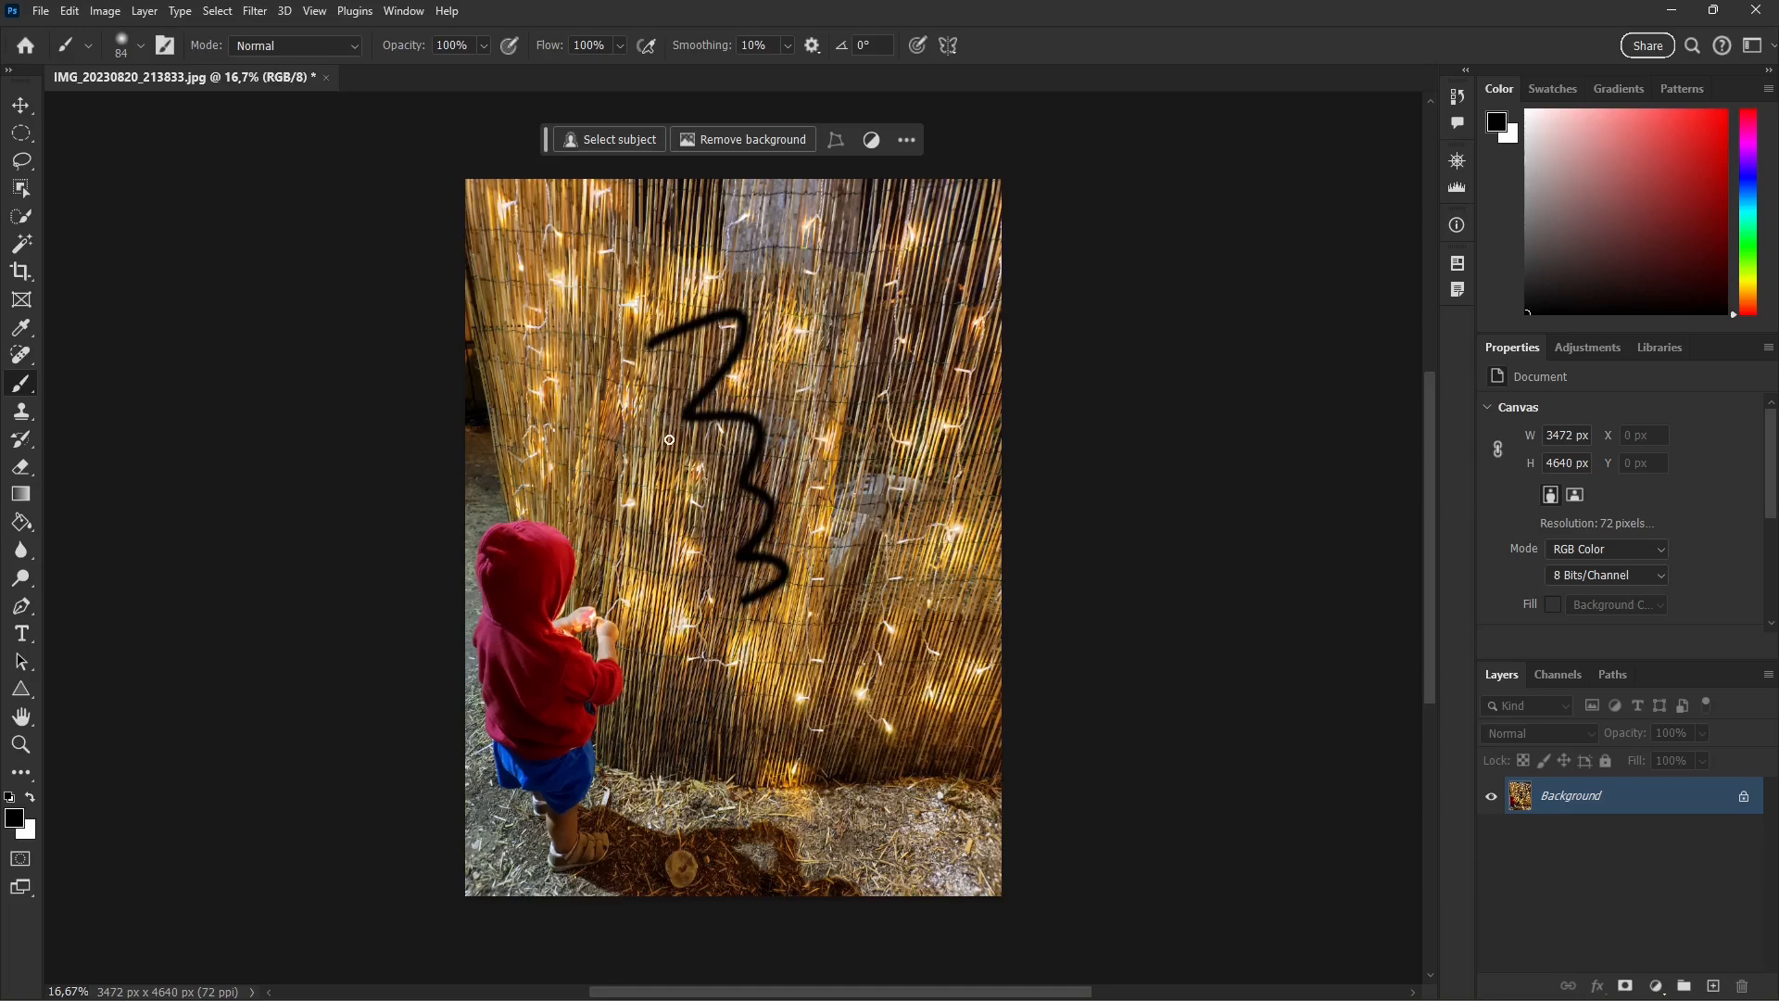
pyautogui.hotkey('ctrl', 'z')
# Convert the locked Background into a regular layer named Layer 0, and undo a black test stroke painted on it.
pyautogui.doubleClick(1567, 797)
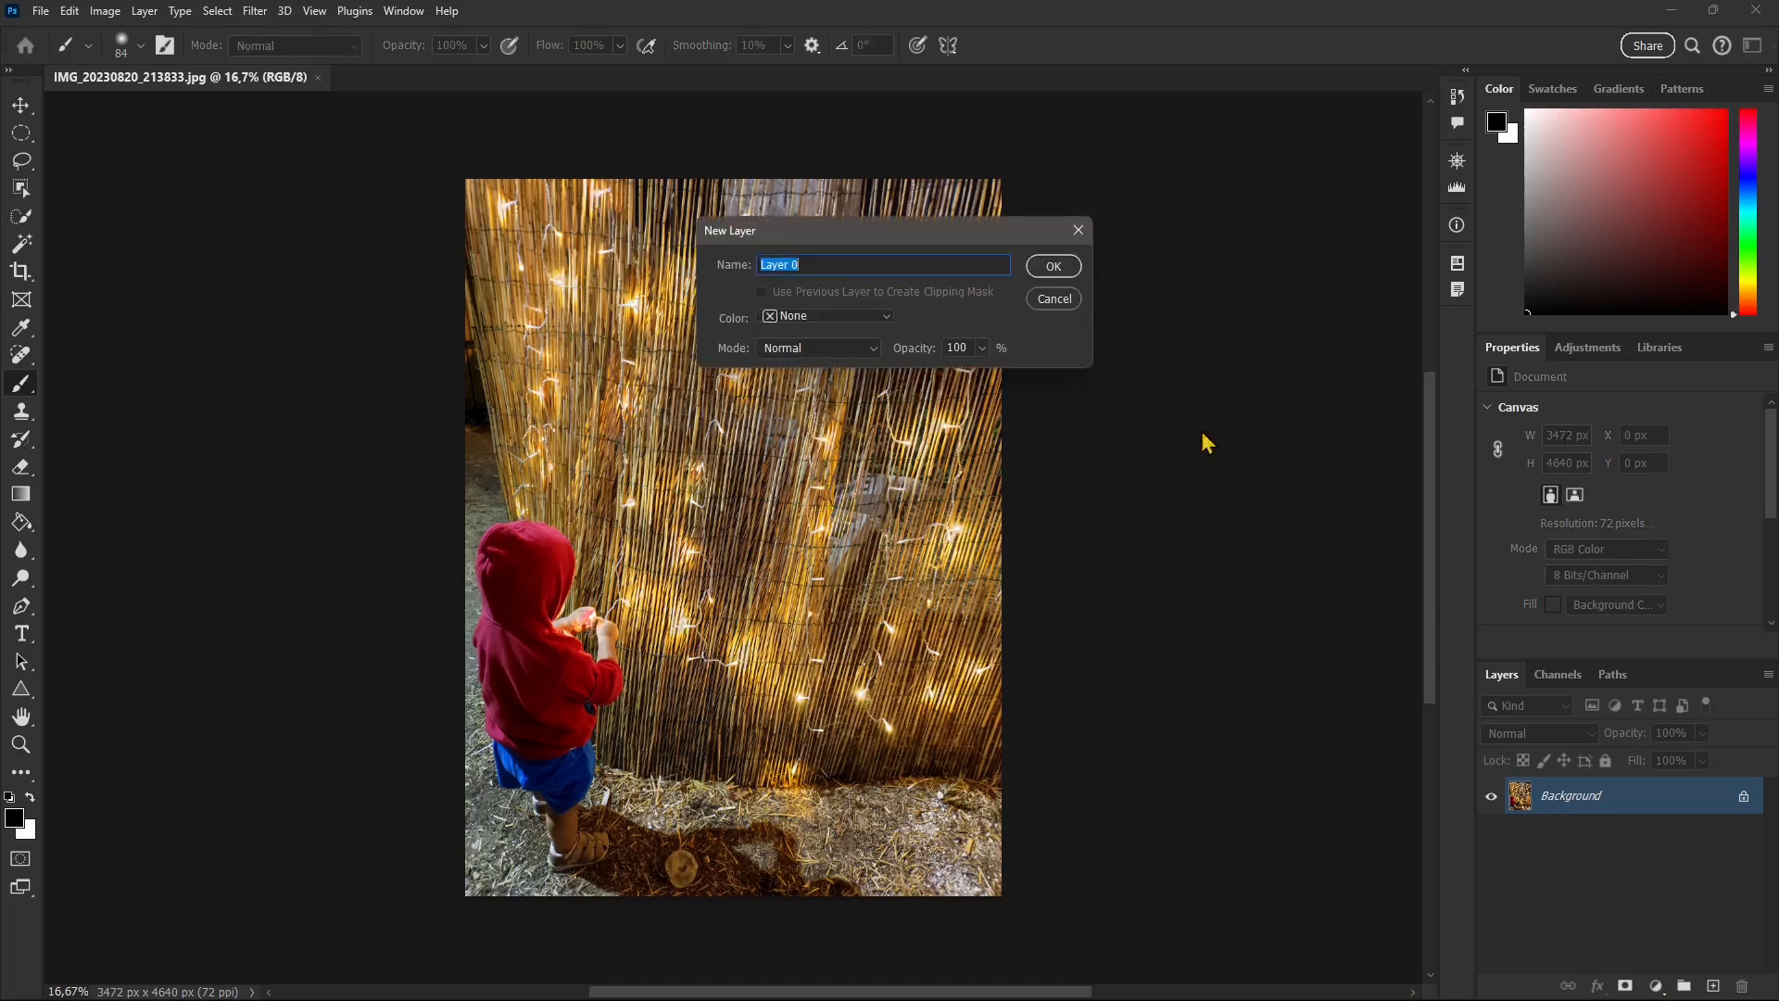
pyautogui.click(1053, 266)
pyautogui.moveTo(692, 302)
pyautogui.mouseDown()
pyautogui.moveTo(772, 315)
pyautogui.moveTo(816, 398)
pyautogui.moveTo(845, 595)
pyautogui.moveTo(784, 635)
pyautogui.mouseUp()
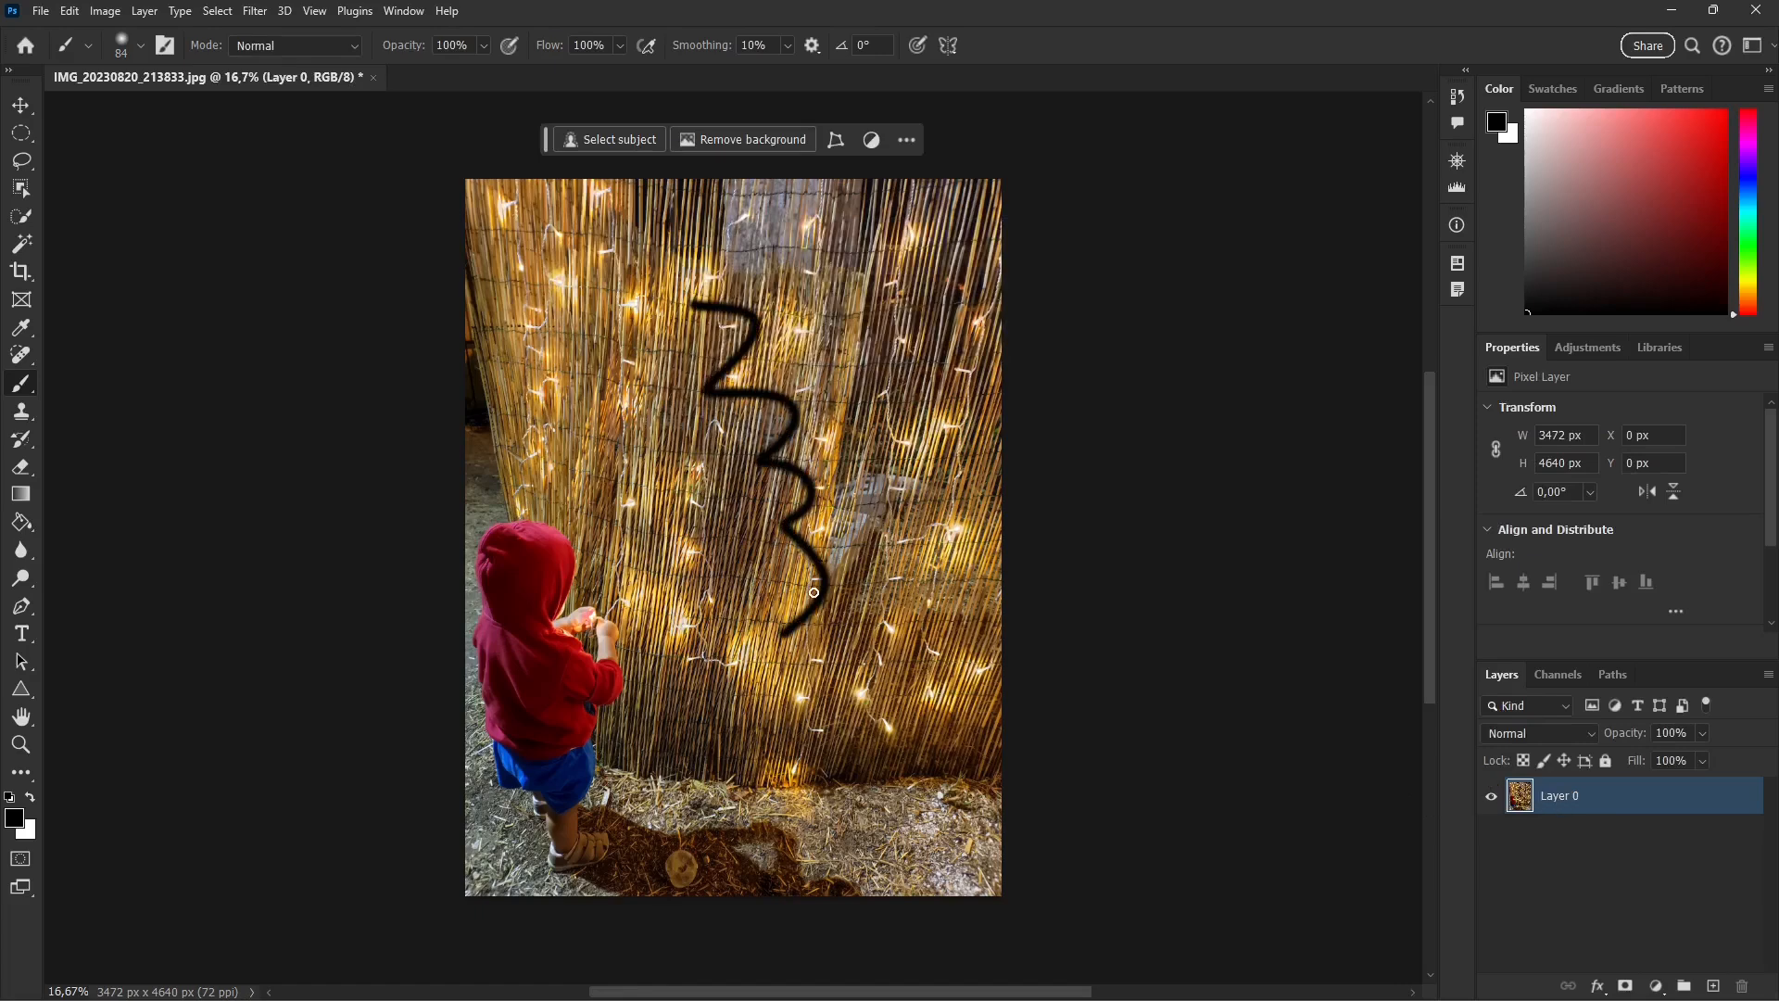
pyautogui.hotkey('ctrl', 'z')
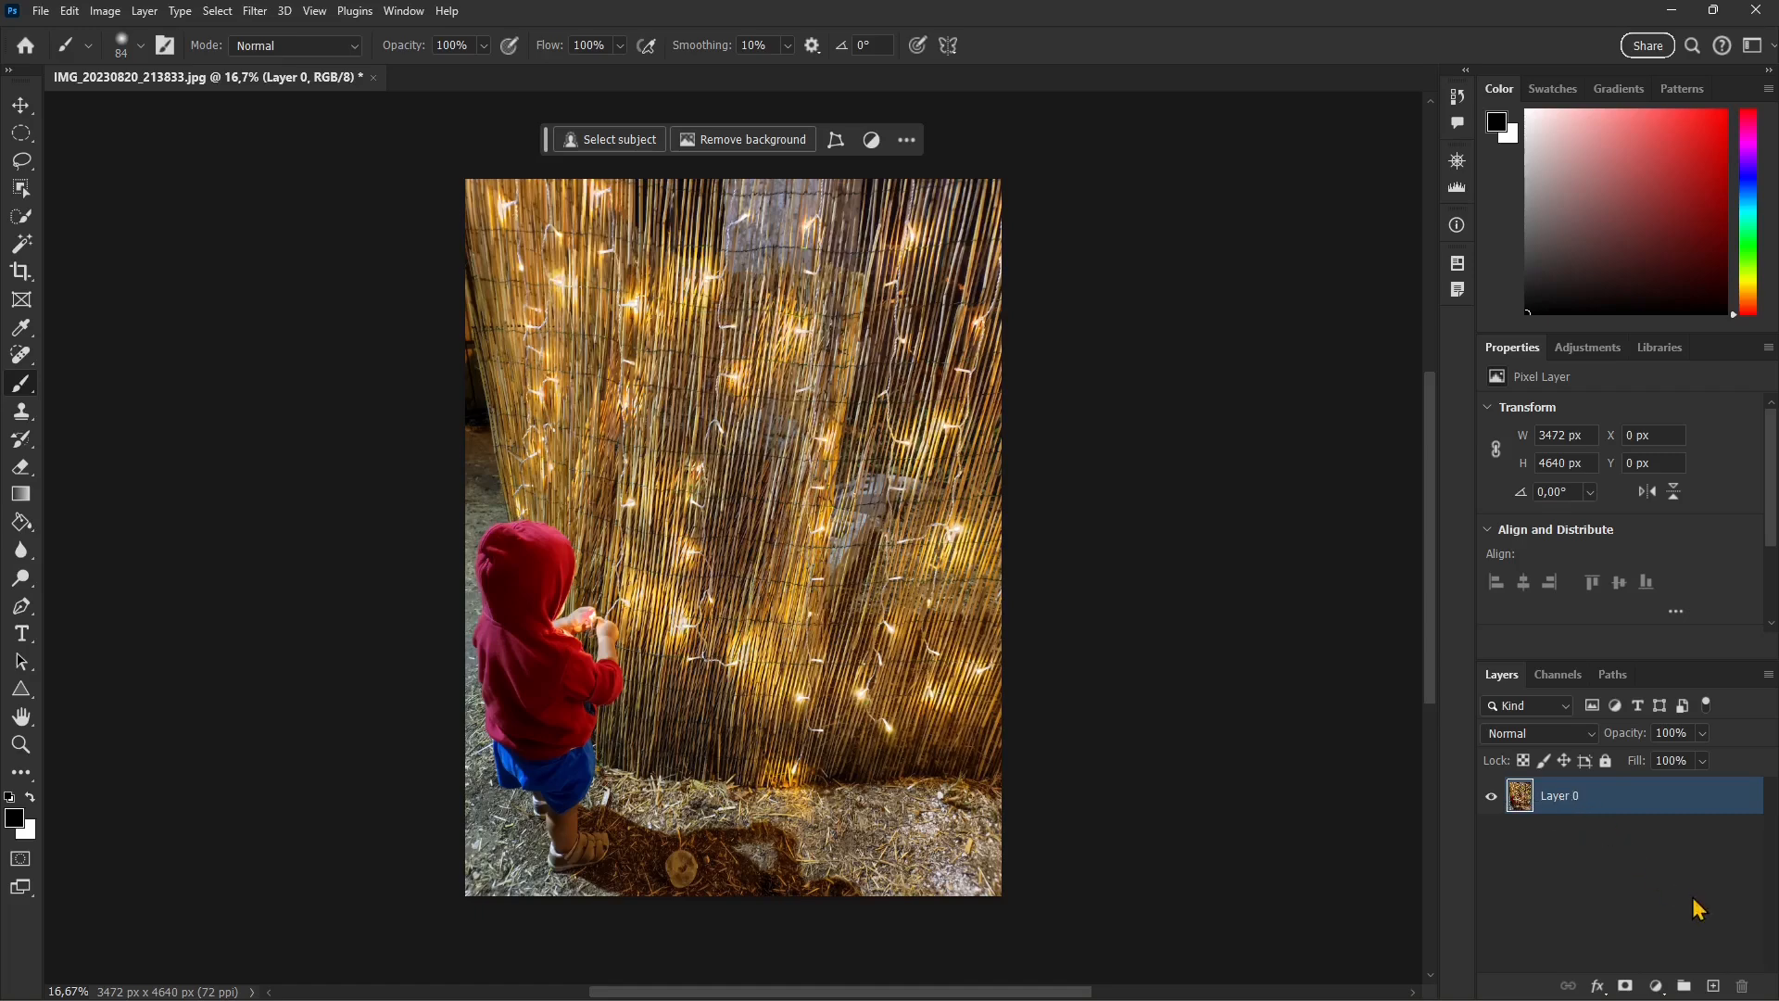
# Paint a black curvy stroke on a new layer above the photo, and toggle both layers' visibility to compare them.
pyautogui.click(1713, 985)
pyautogui.moveTo(644, 309)
pyautogui.mouseDown()
pyautogui.moveTo(725, 376)
pyautogui.moveTo(783, 580)
pyautogui.mouseUp()
pyautogui.click(1493, 803)
pyautogui.click(1493, 803)
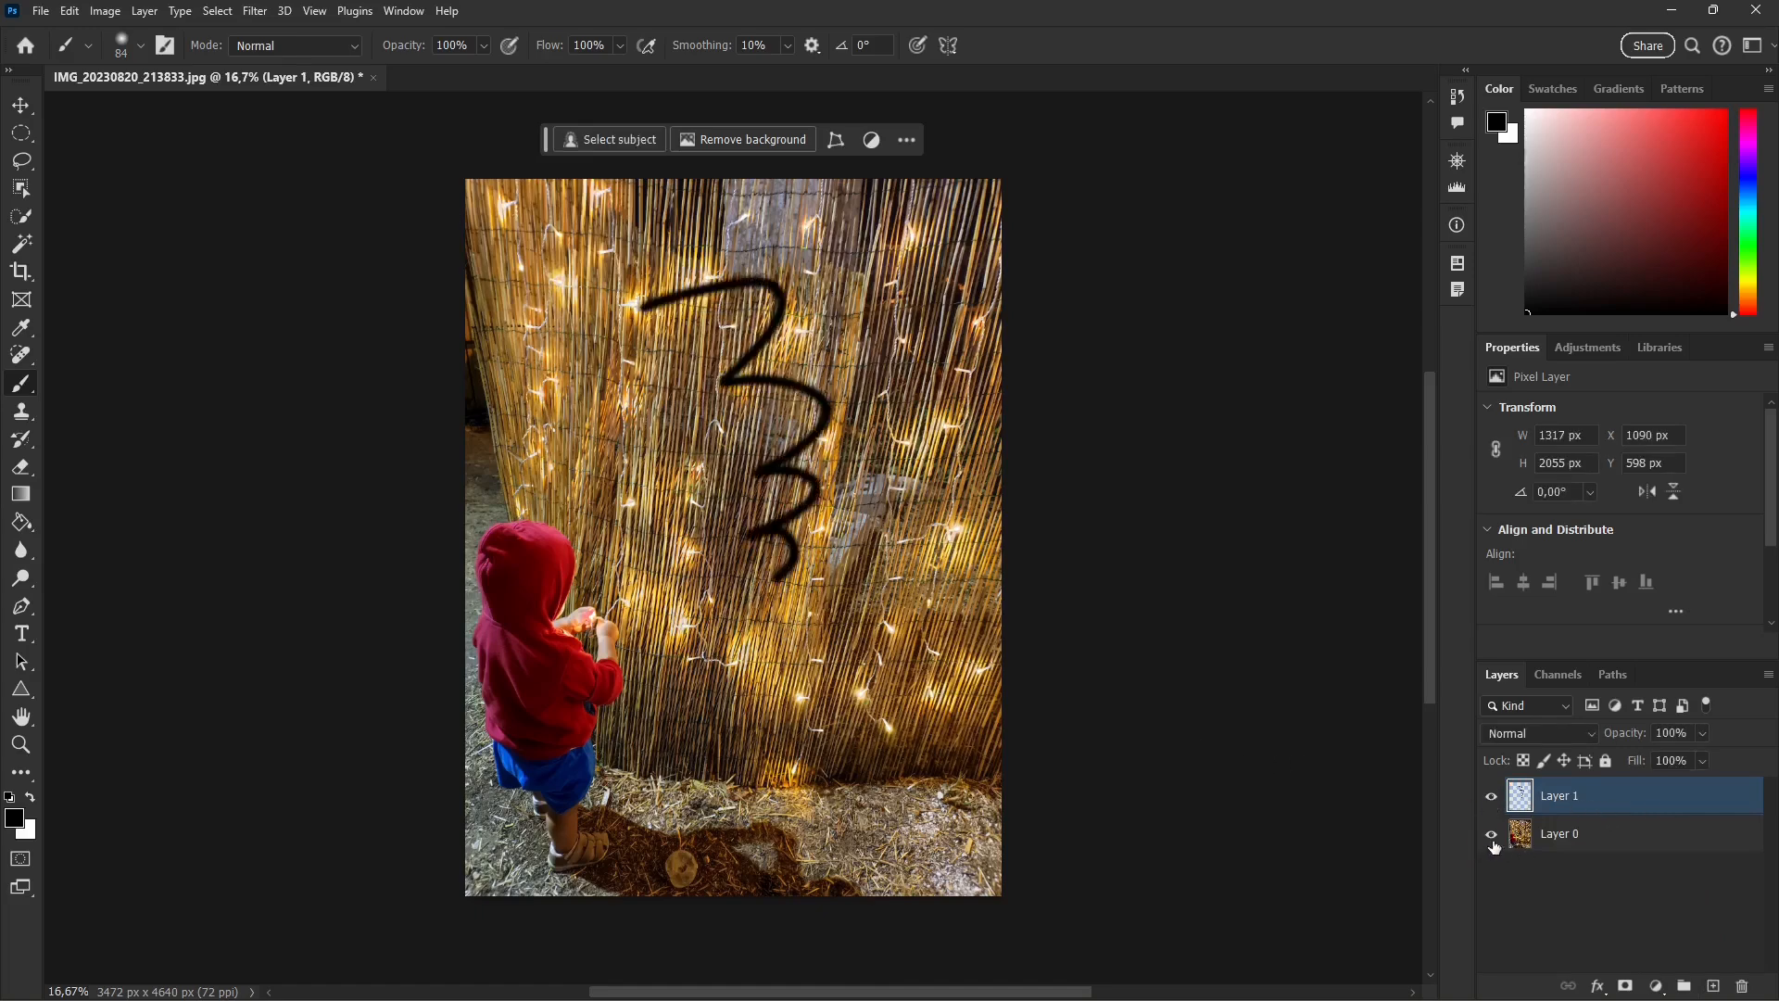
pyautogui.click(1498, 842)
pyautogui.click(1499, 841)
pyautogui.click(1496, 808)
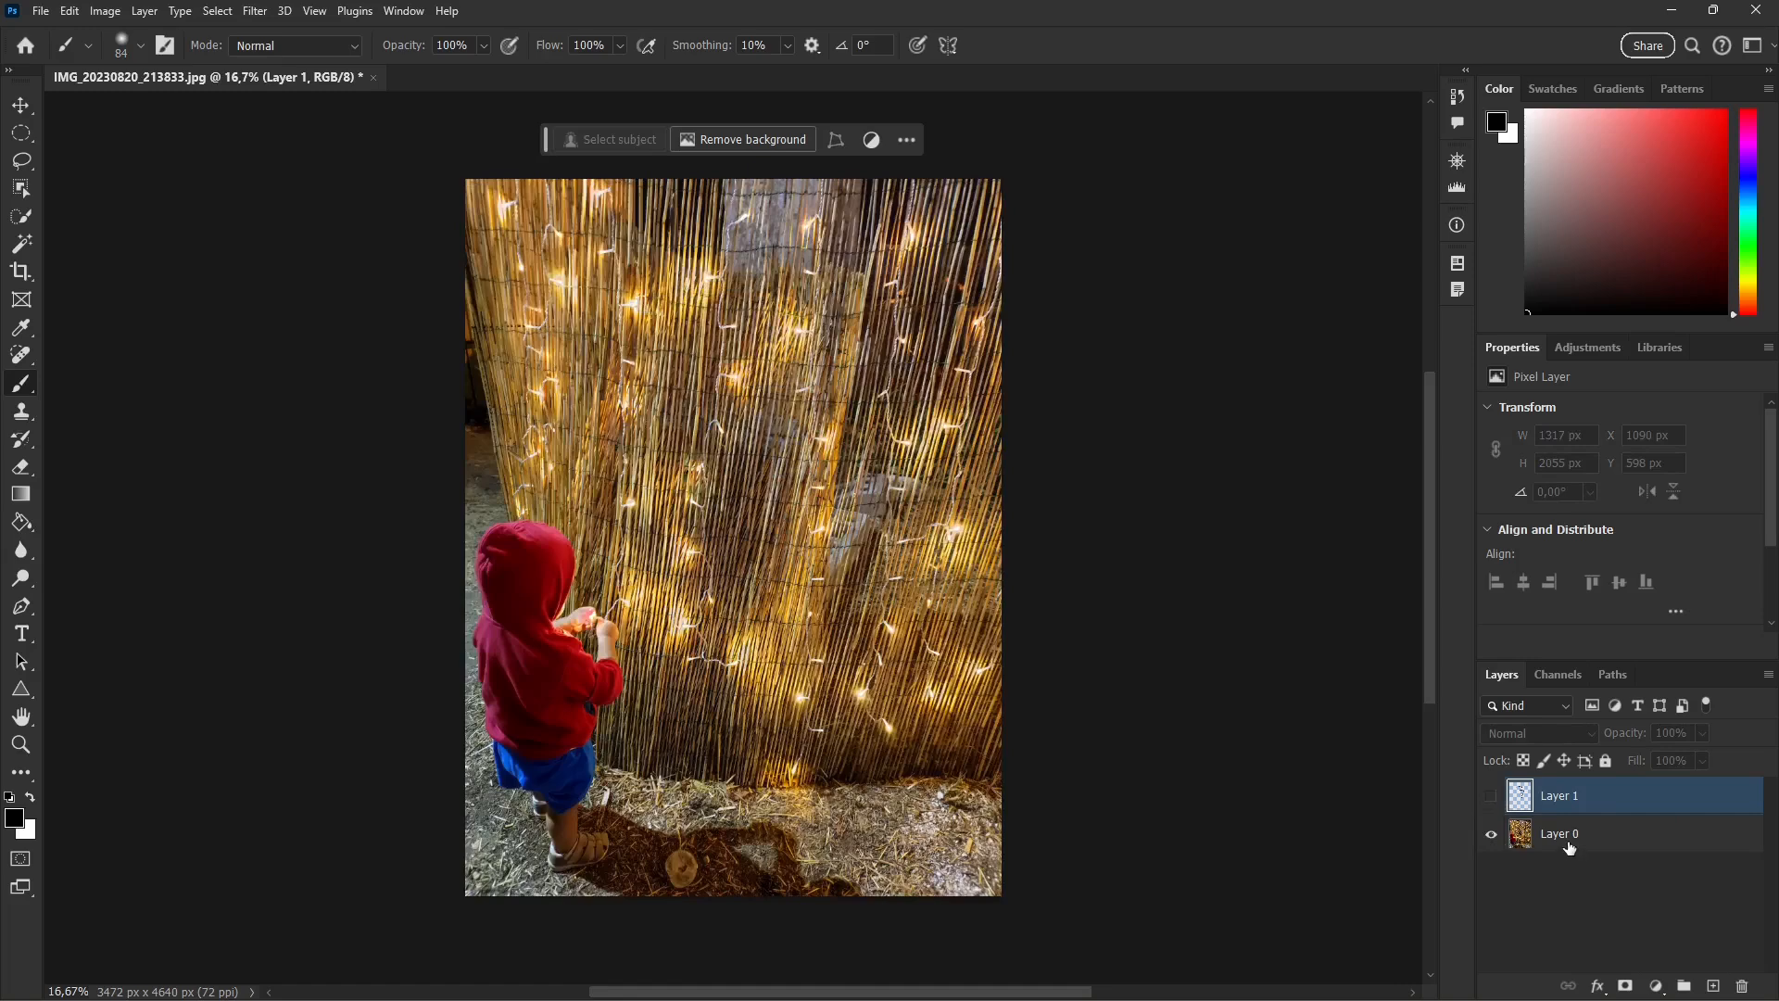
pyautogui.click(1491, 796)
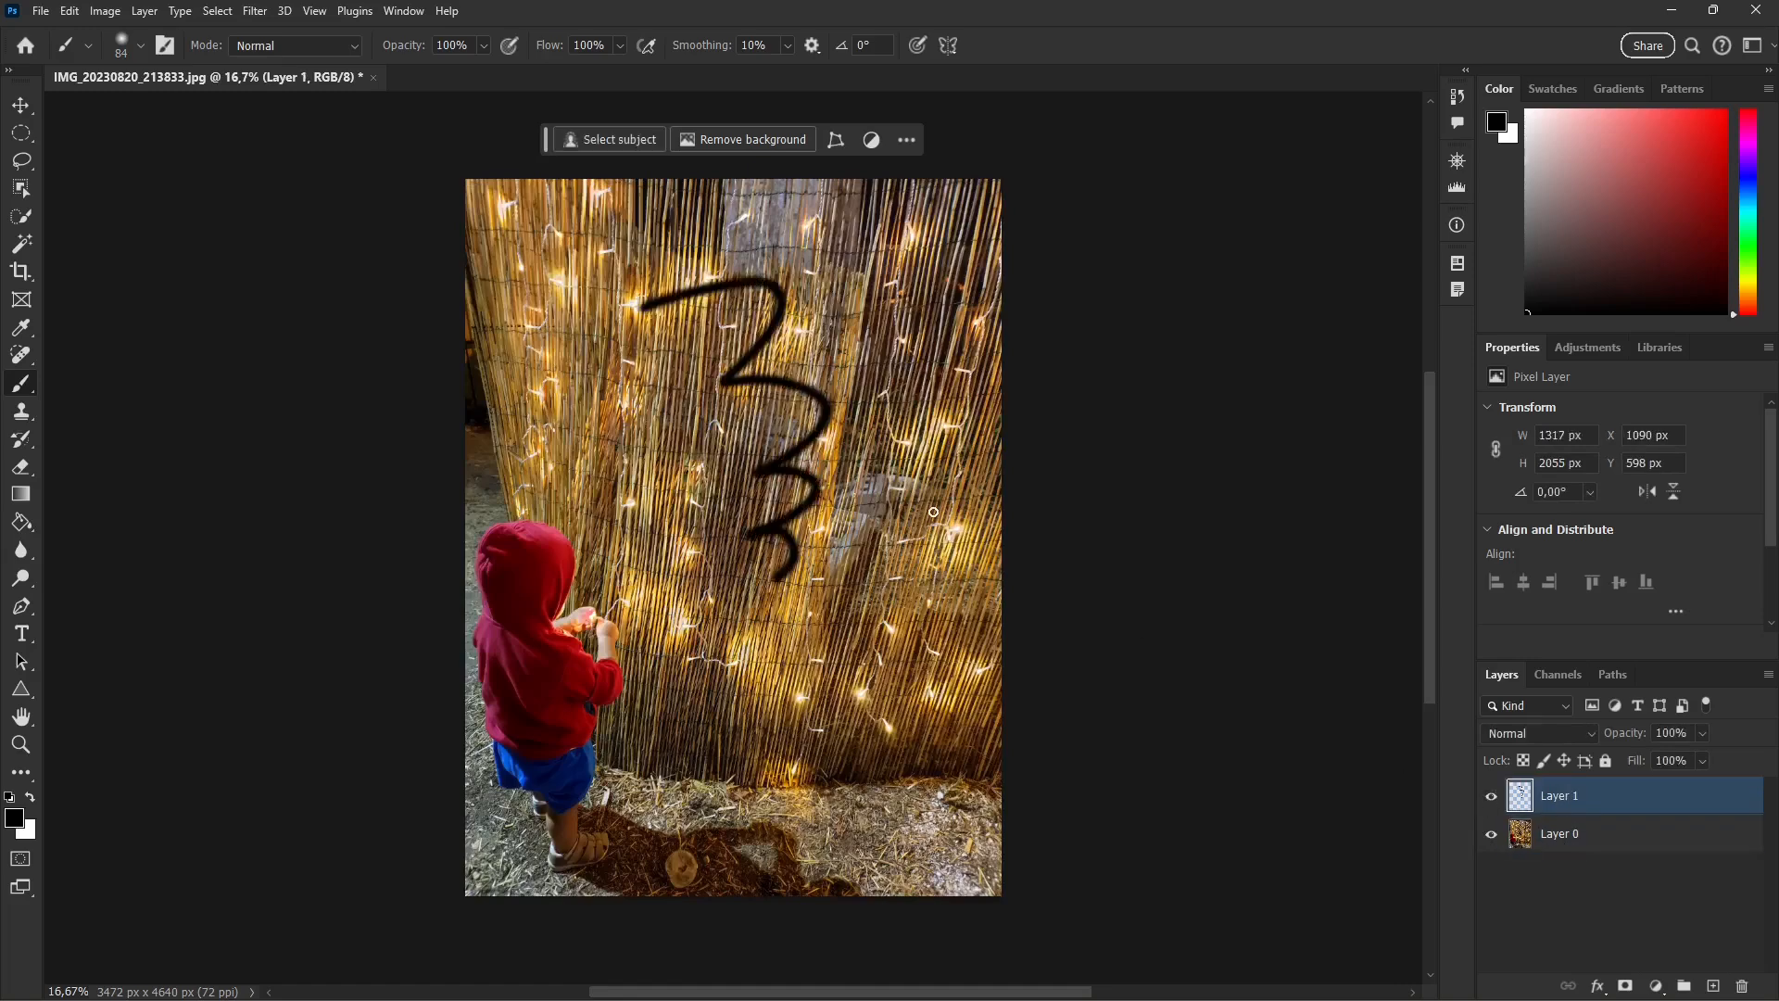
# Hide the layer holding the black brush stroke and delete it.
pyautogui.click(1492, 796)
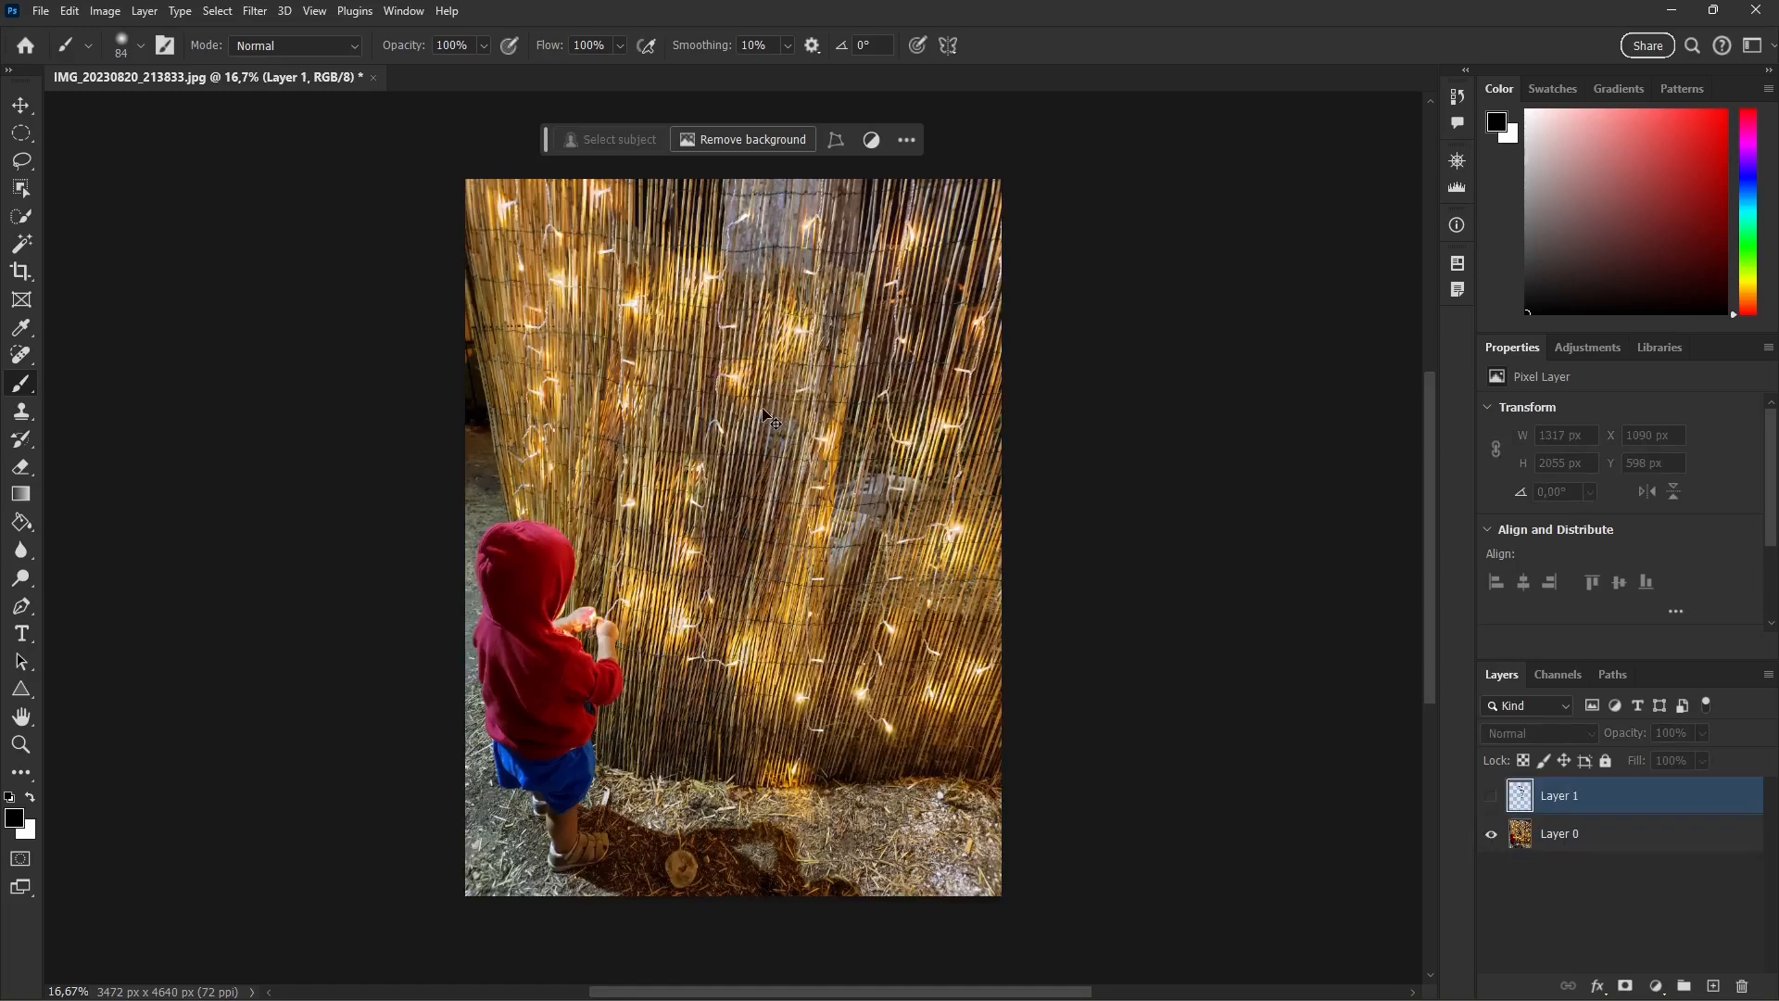
pyautogui.click(1743, 985)
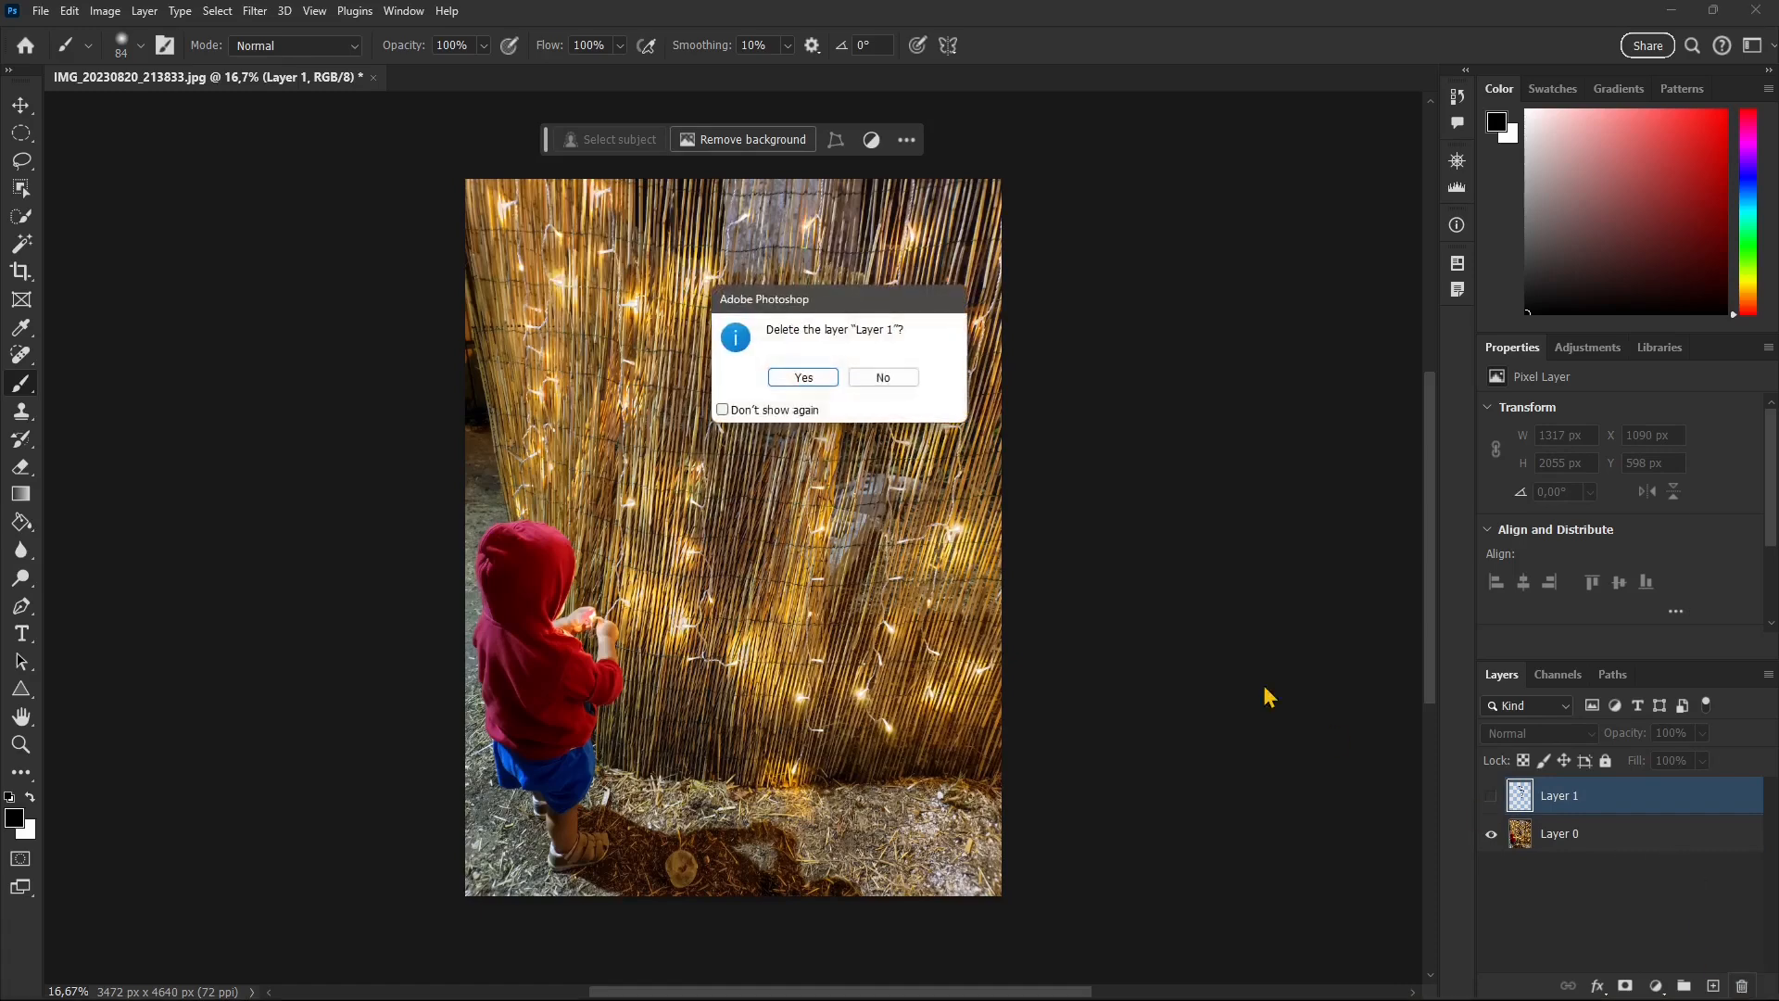
pyautogui.click(837, 387)
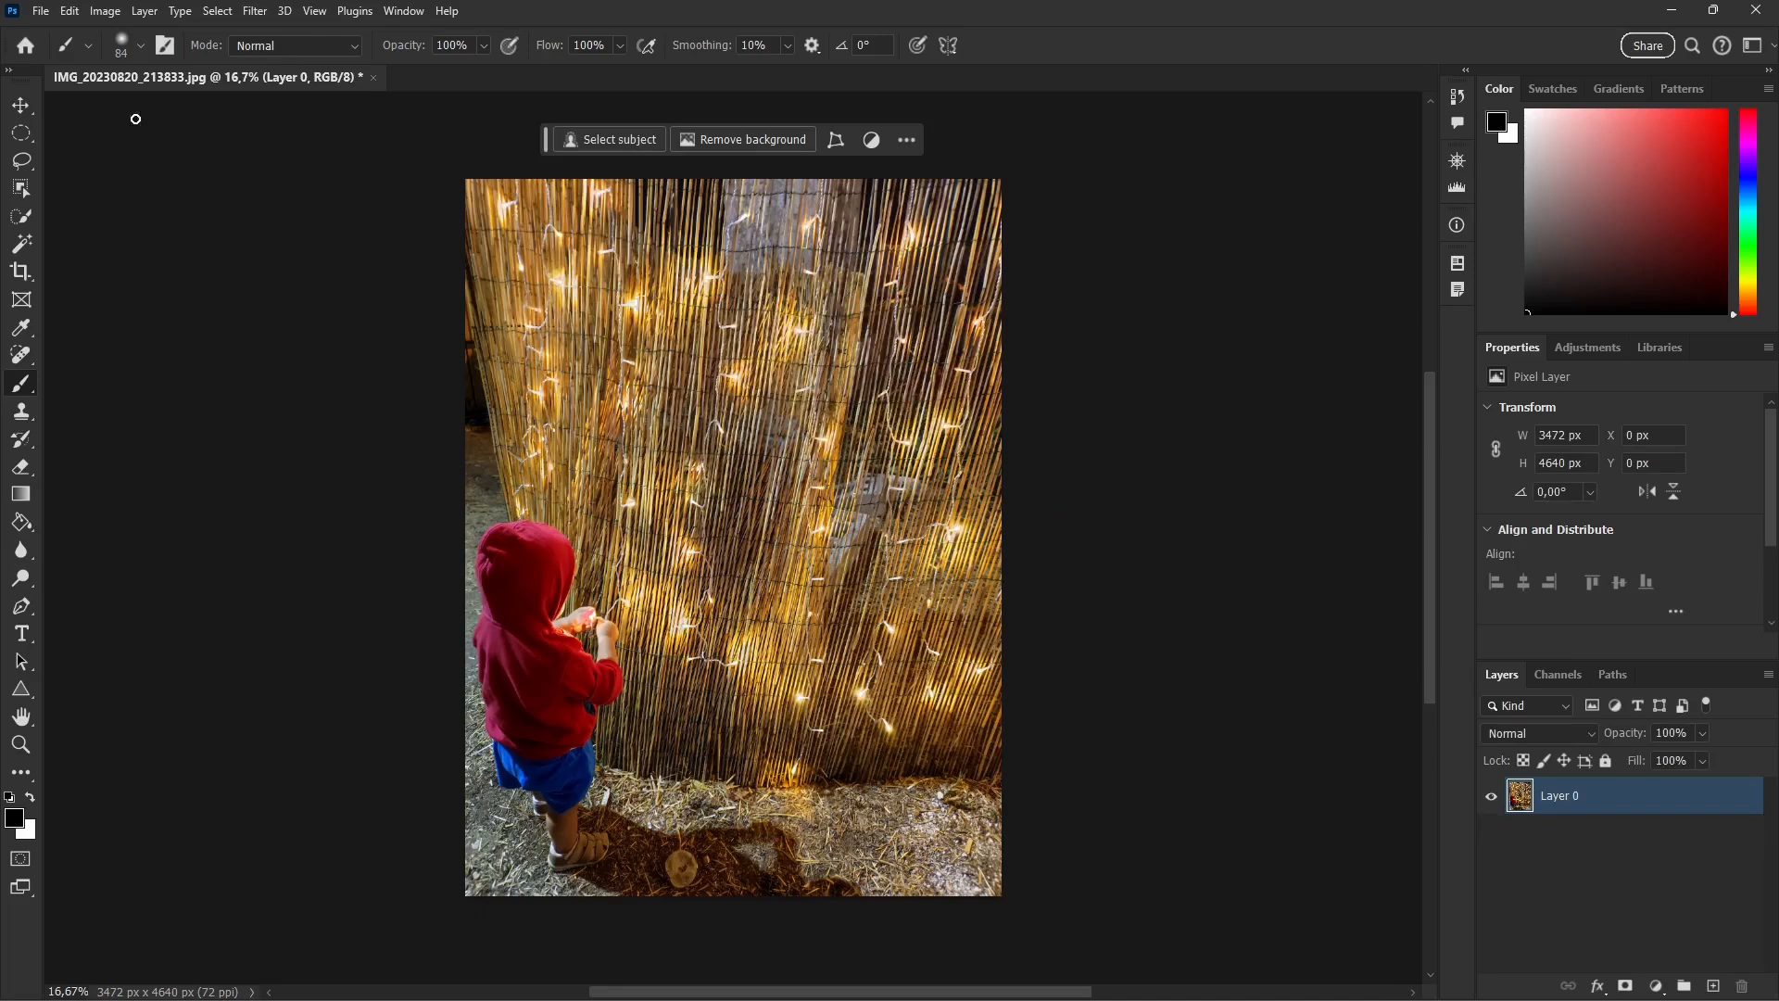
# Set the brush size to 186 px and paint a large black zigzag over the bamboo fence on Layer 0.
pyautogui.click(134, 46)
pyautogui.moveTo(151, 102); pyautogui.dragTo(196, 110)
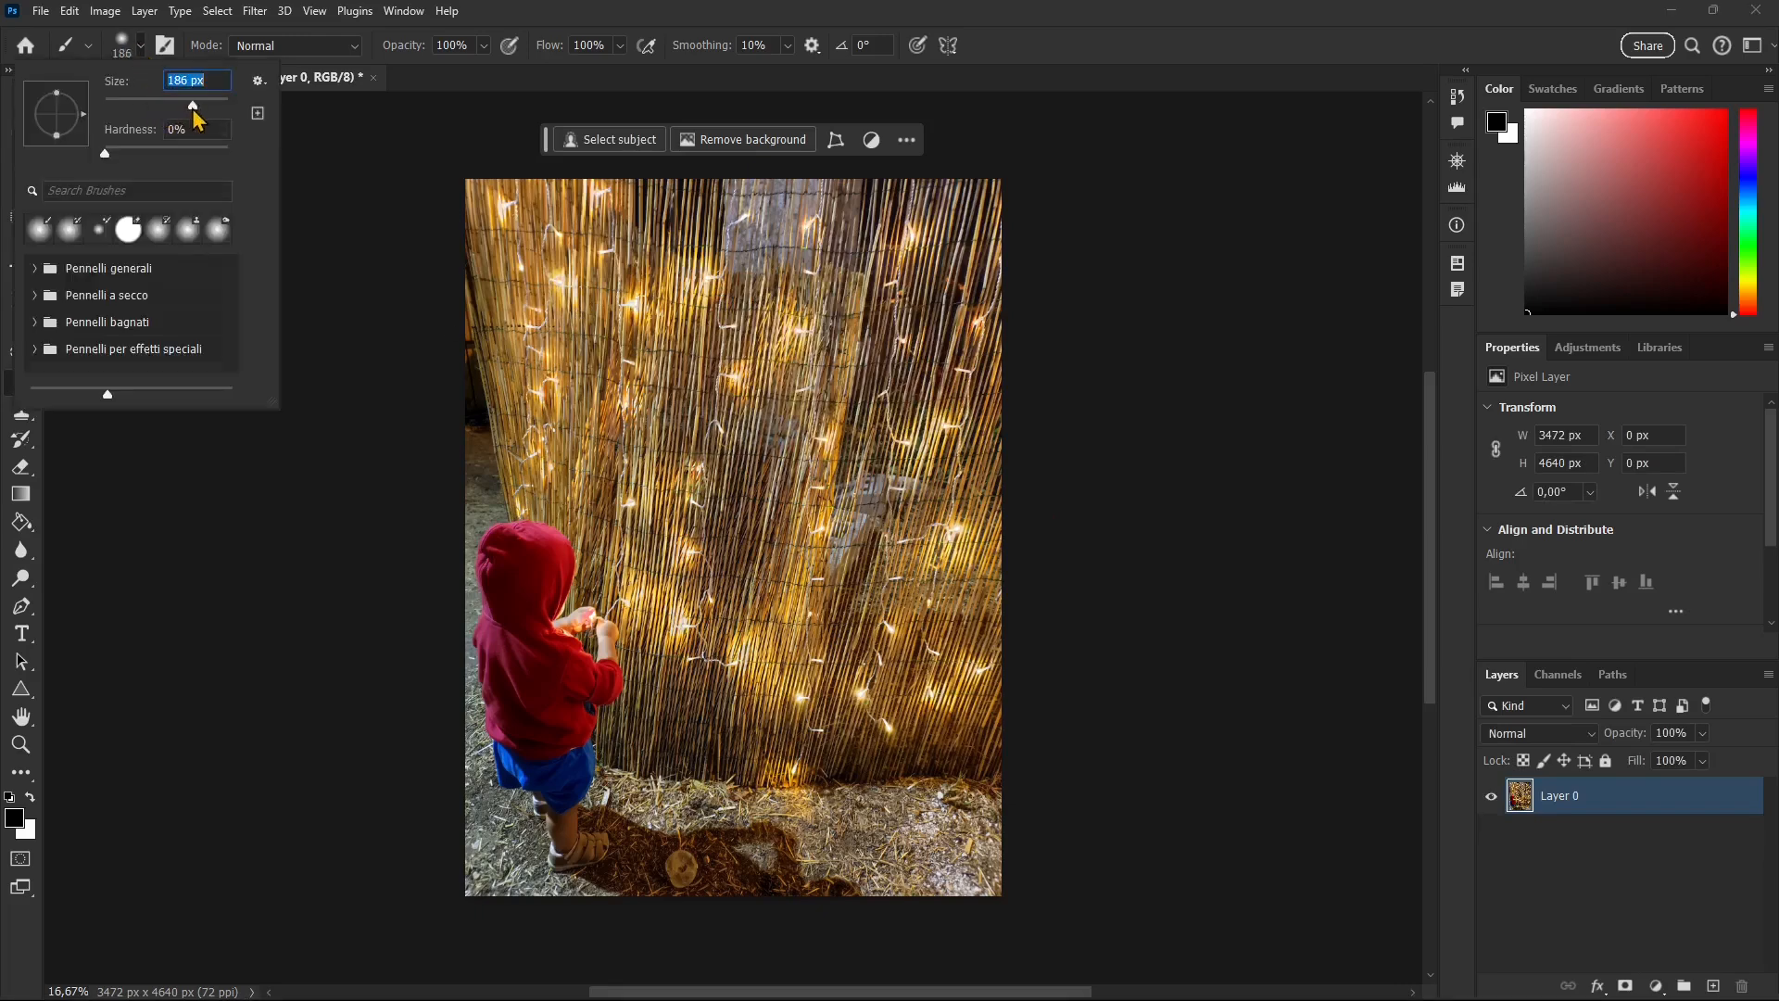
pyautogui.moveTo(580, 281); pyautogui.dragTo(788, 352)
pyautogui.moveTo(661, 417)
pyautogui.mouseDown()
pyautogui.moveTo(879, 410)
pyautogui.moveTo(680, 536)
pyautogui.moveTo(856, 494)
pyautogui.moveTo(781, 590)
pyautogui.moveTo(871, 558)
pyautogui.moveTo(813, 683)
pyautogui.mouseUp()
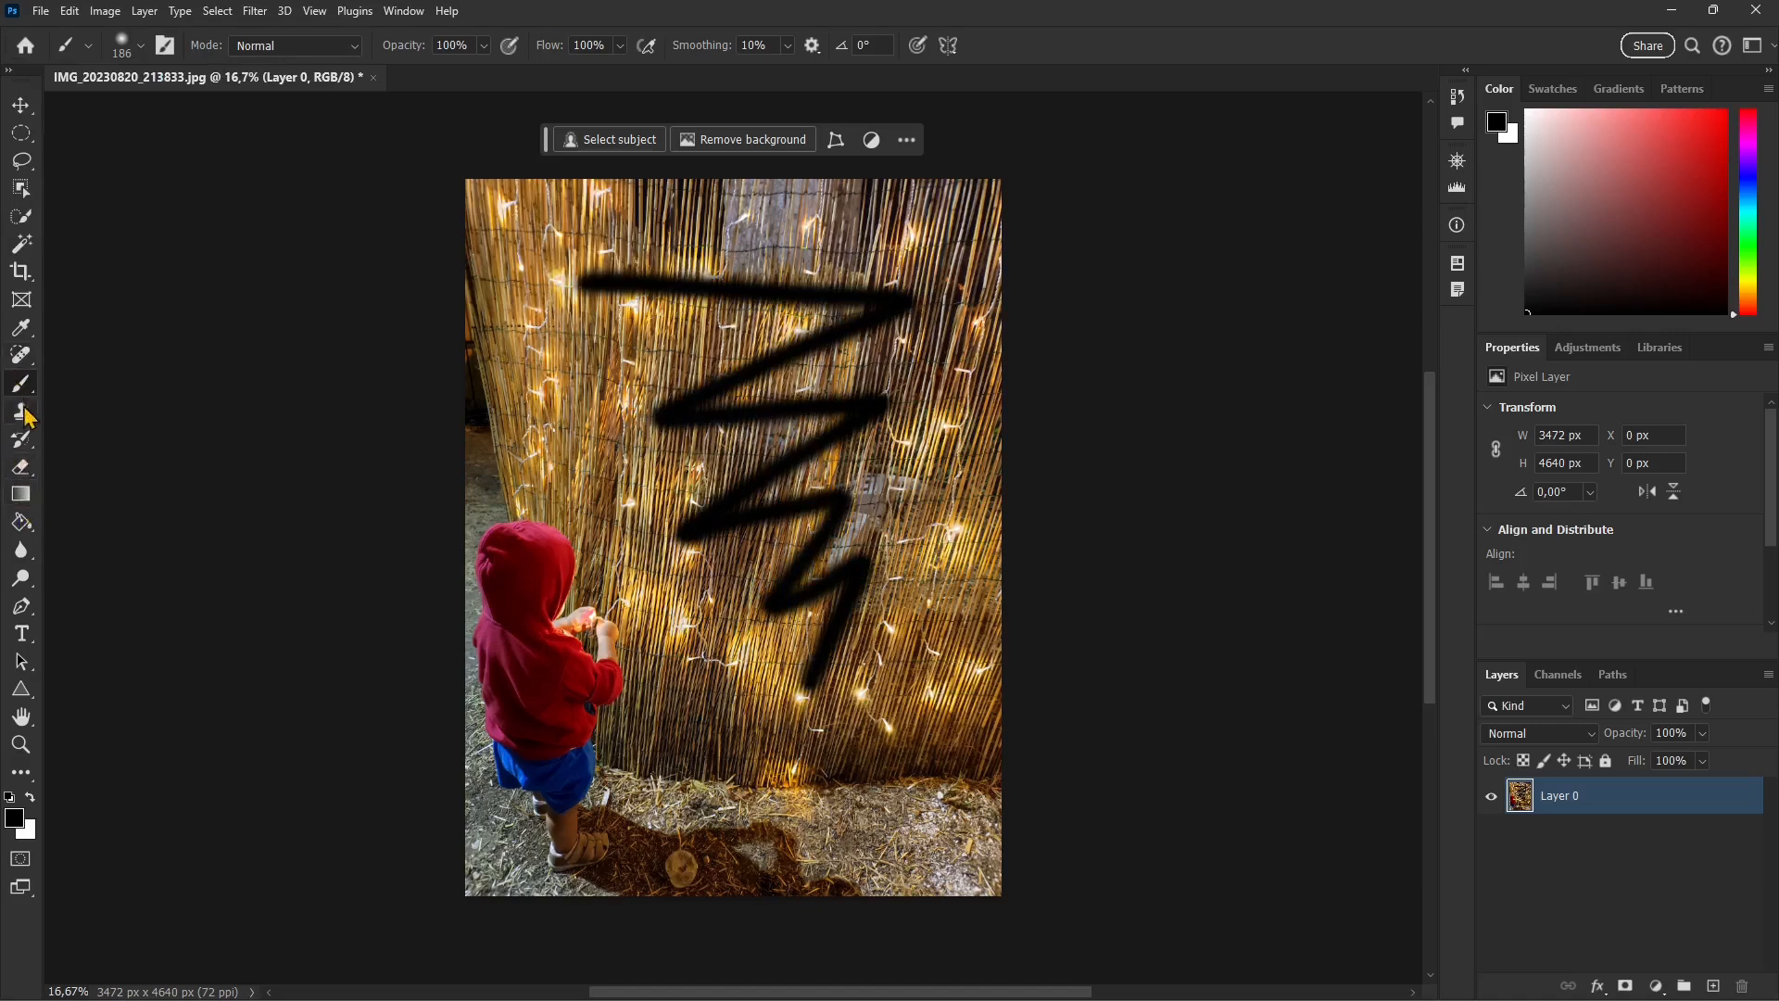
# Erase over the upper part of the black zigzag with the Eraser Tool, and undo the erasing.
pyautogui.click(22, 442)
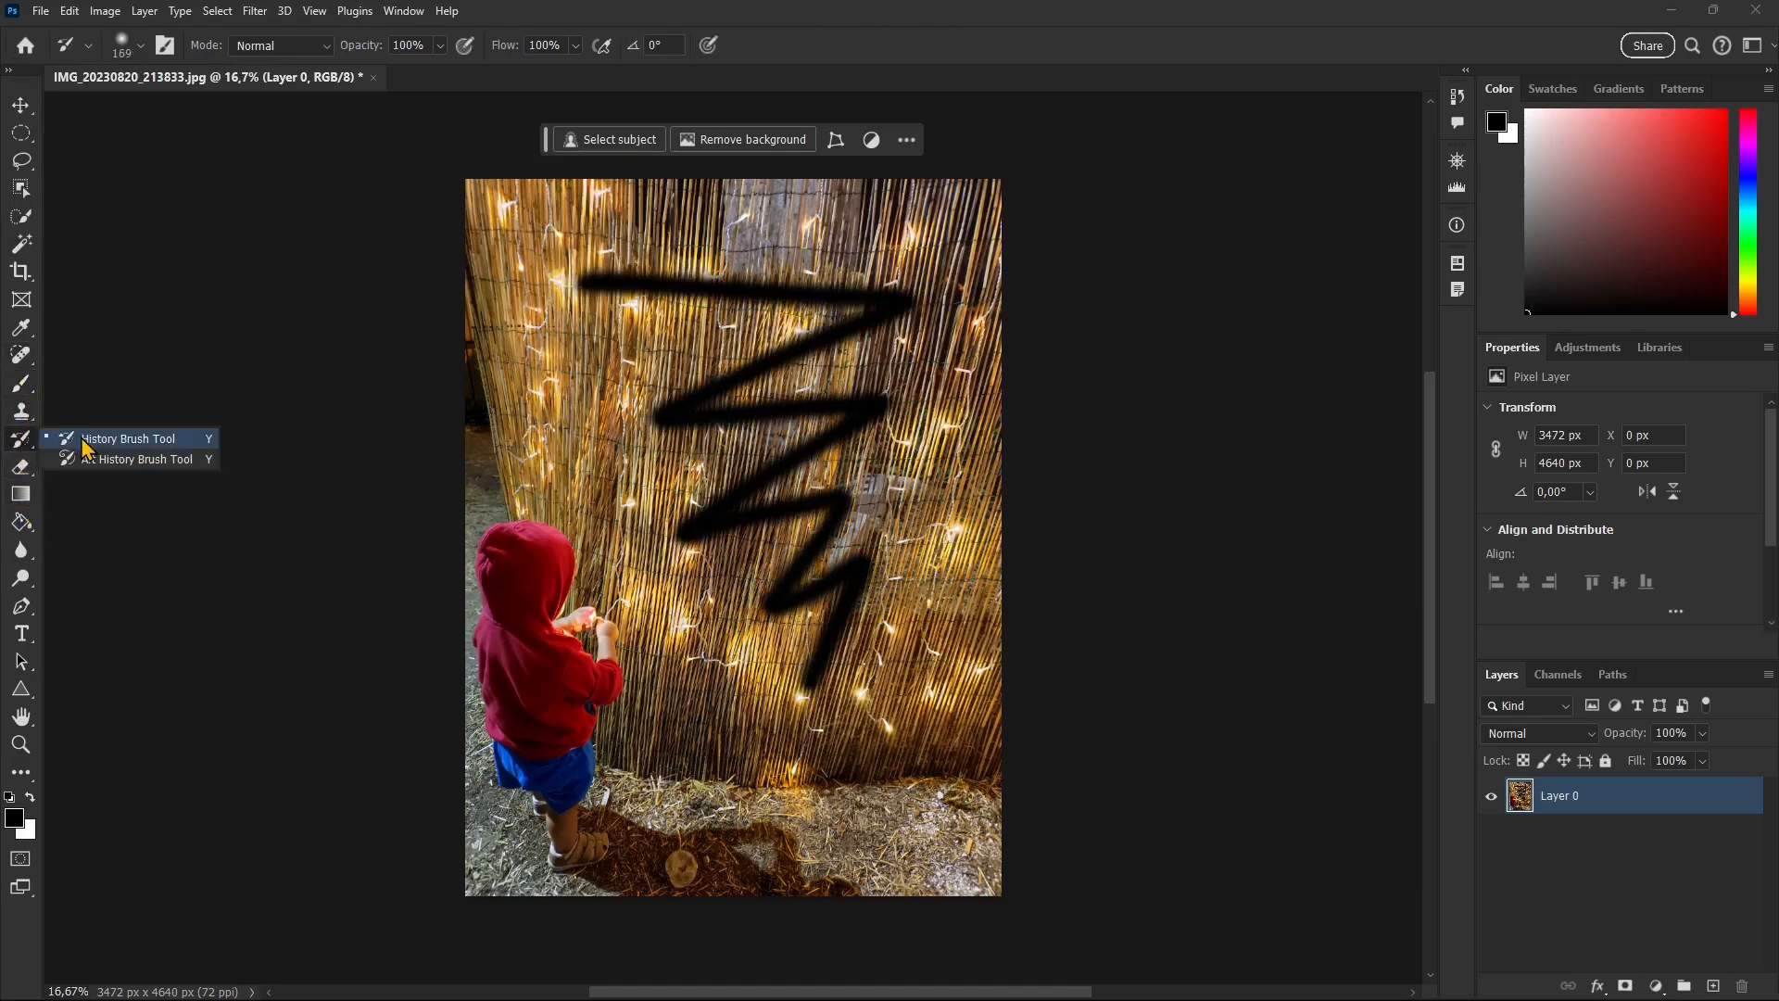
pyautogui.click(25, 472)
pyautogui.rightClick(22, 471)
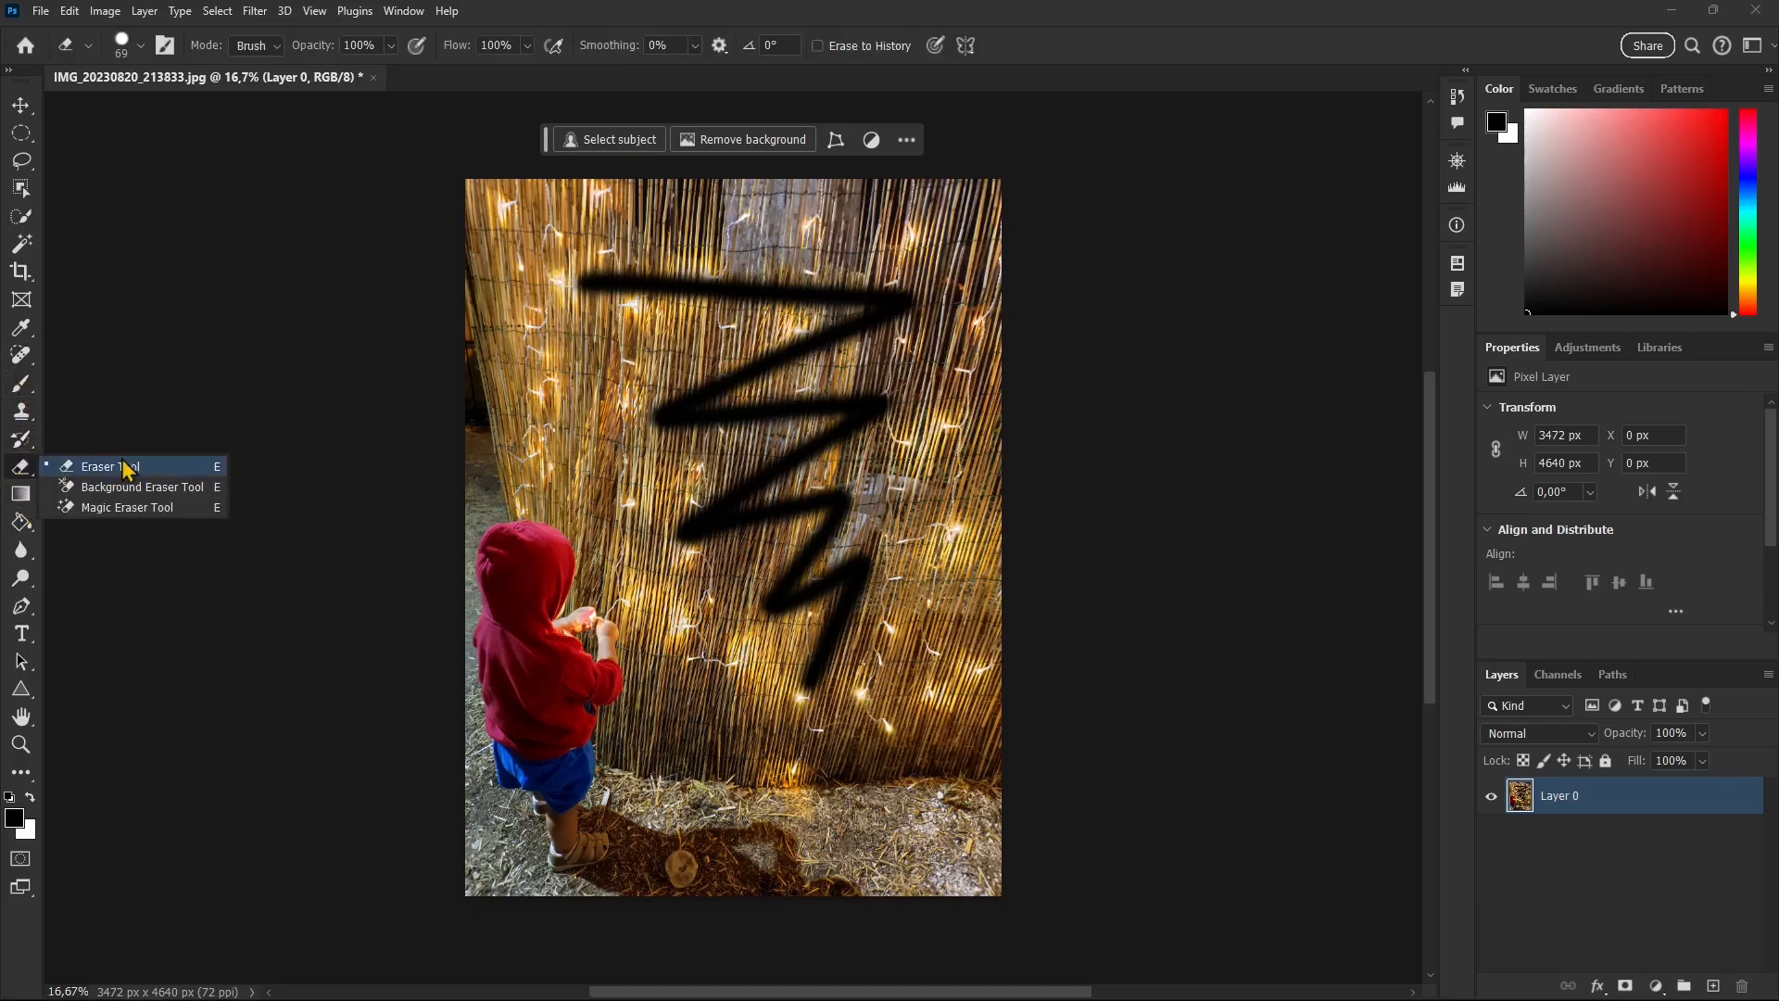
pyautogui.click(121, 466)
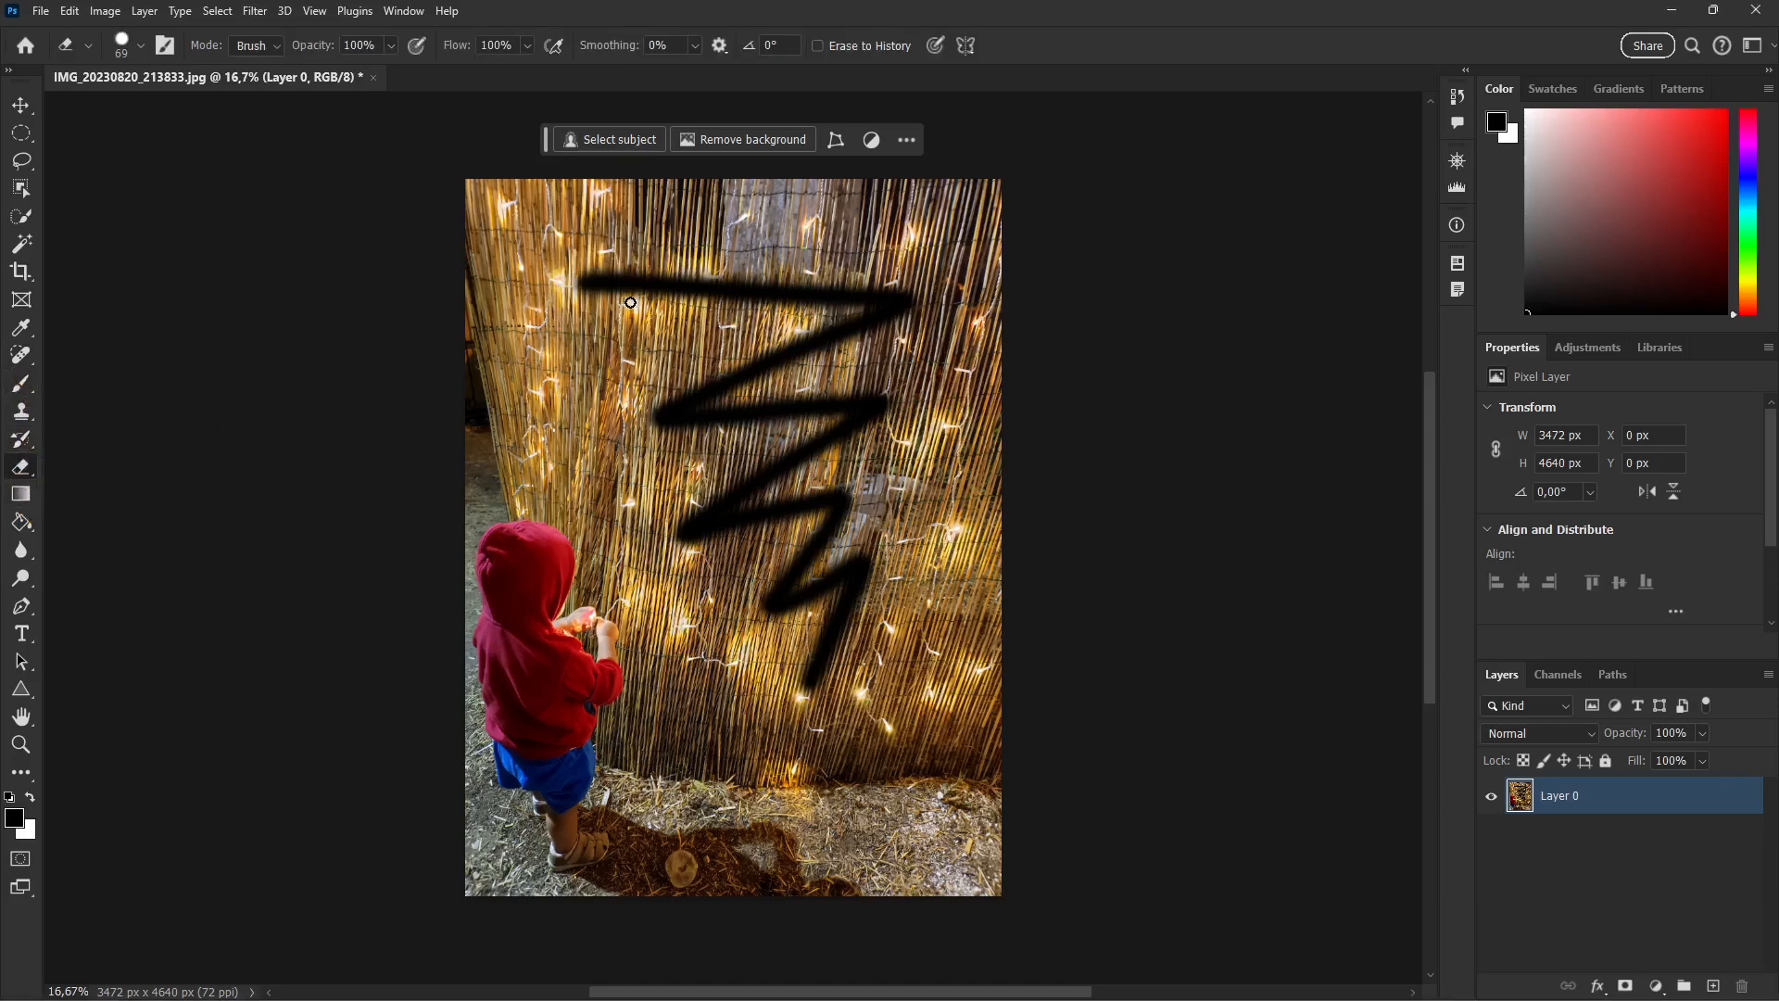
pyautogui.moveTo(663, 257)
pyautogui.mouseDown()
pyautogui.moveTo(685, 248)
pyautogui.moveTo(653, 311)
pyautogui.moveTo(727, 251)
pyautogui.moveTo(757, 295)
pyautogui.moveTo(920, 297)
pyautogui.moveTo(880, 301)
pyautogui.mouseUp()
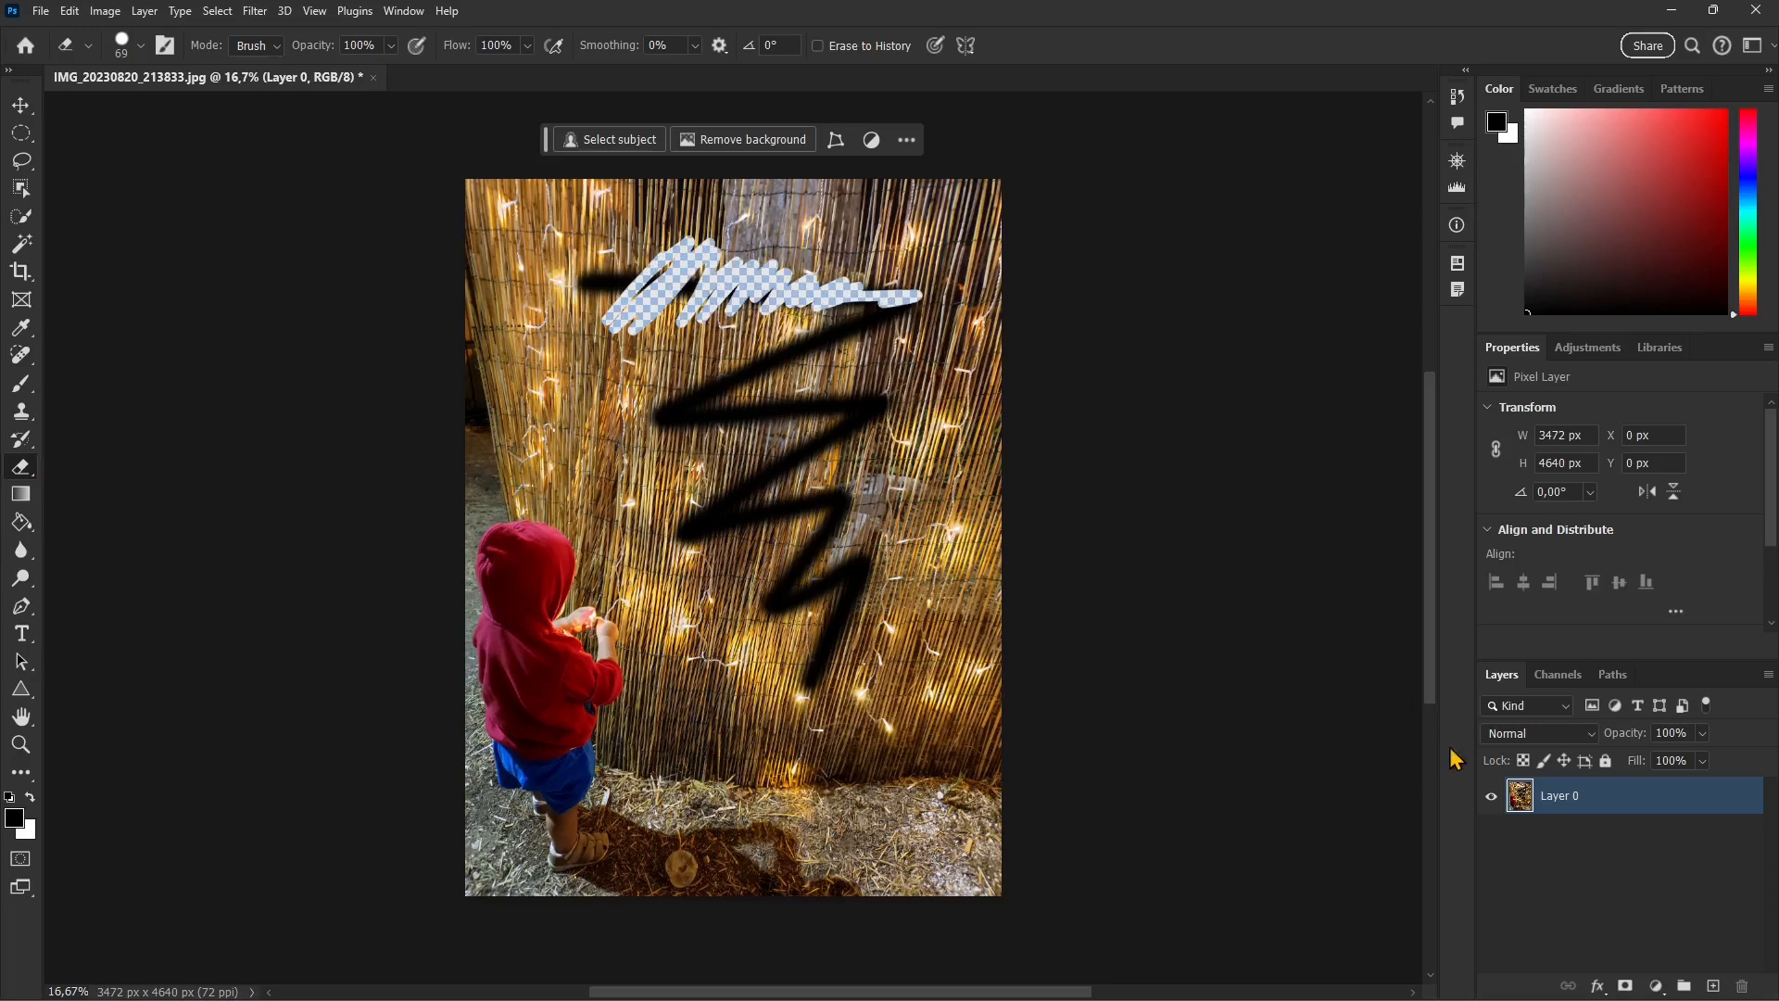
pyautogui.click(1490, 797)
pyautogui.click(1490, 797)
pyautogui.moveTo(623, 293)
pyautogui.mouseDown()
pyautogui.moveTo(686, 287)
pyautogui.moveTo(718, 318)
pyautogui.moveTo(667, 352)
pyautogui.moveTo(779, 375)
pyautogui.moveTo(707, 405)
pyautogui.moveTo(781, 406)
pyautogui.moveTo(732, 426)
pyautogui.mouseUp()
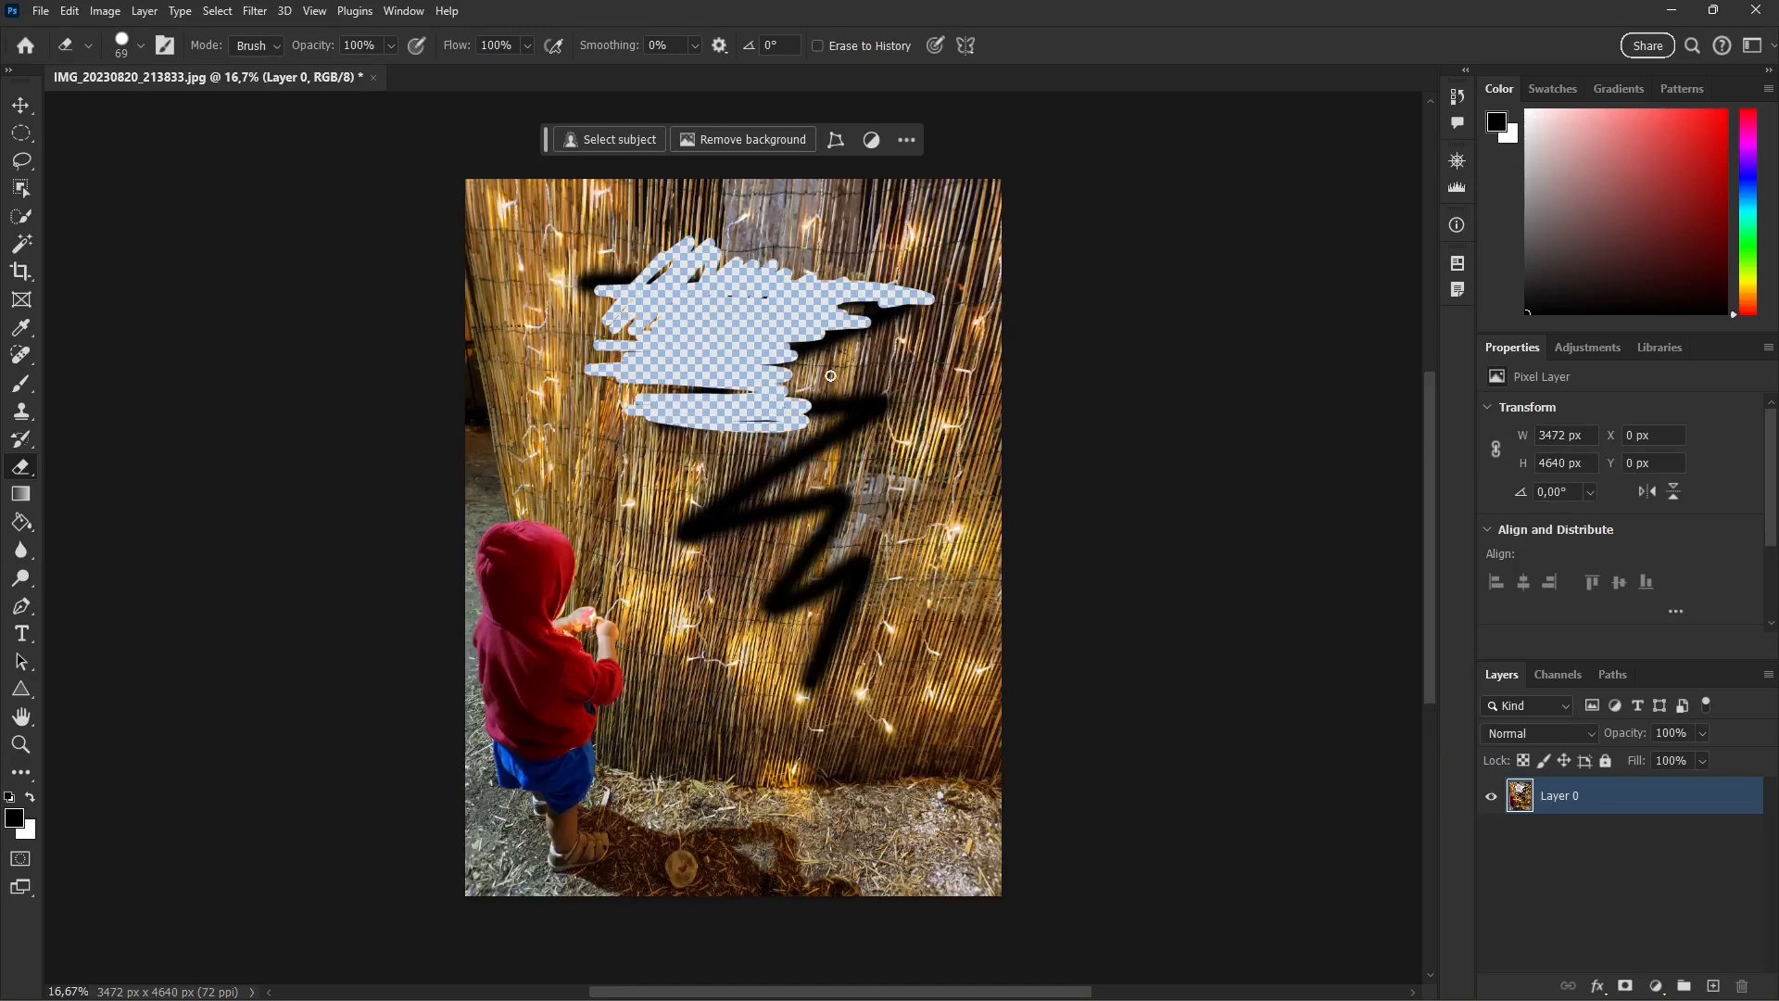
pyautogui.hotkey('ctrl', 'z')
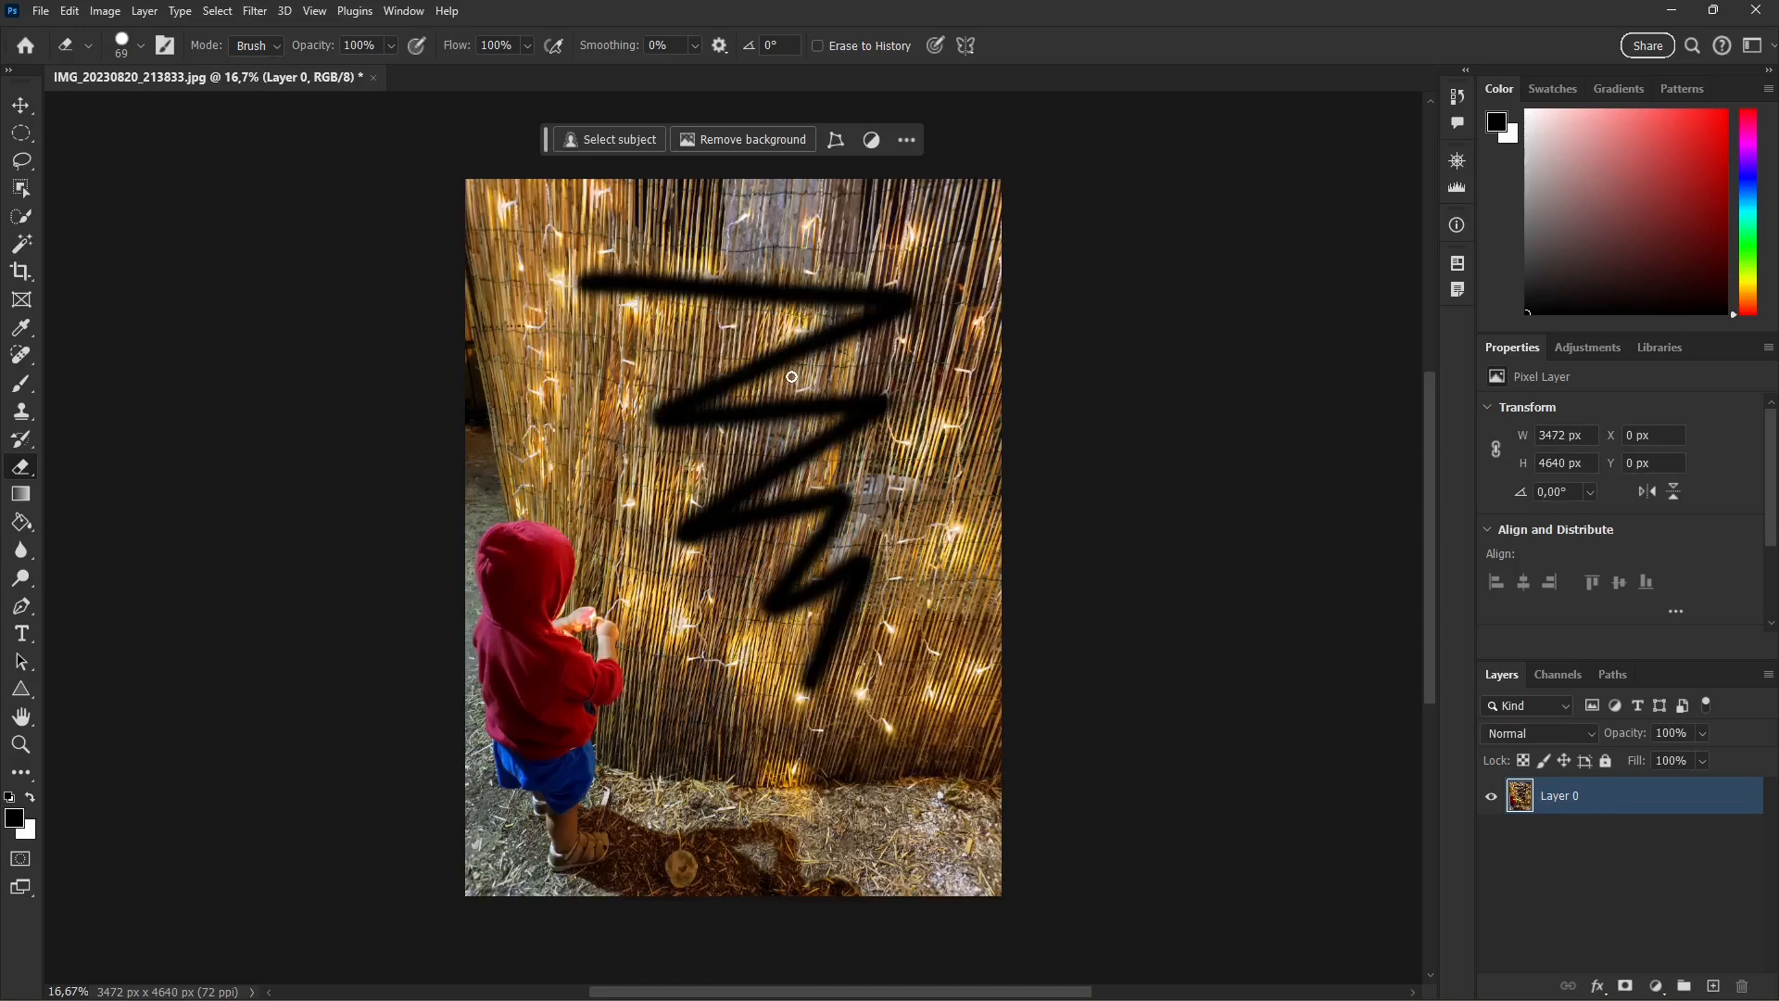
# Brush away the upper strokes of the black zigzag with the History Brush Tool, then undo back and redo the original zigzag.
pyautogui.click(22, 439)
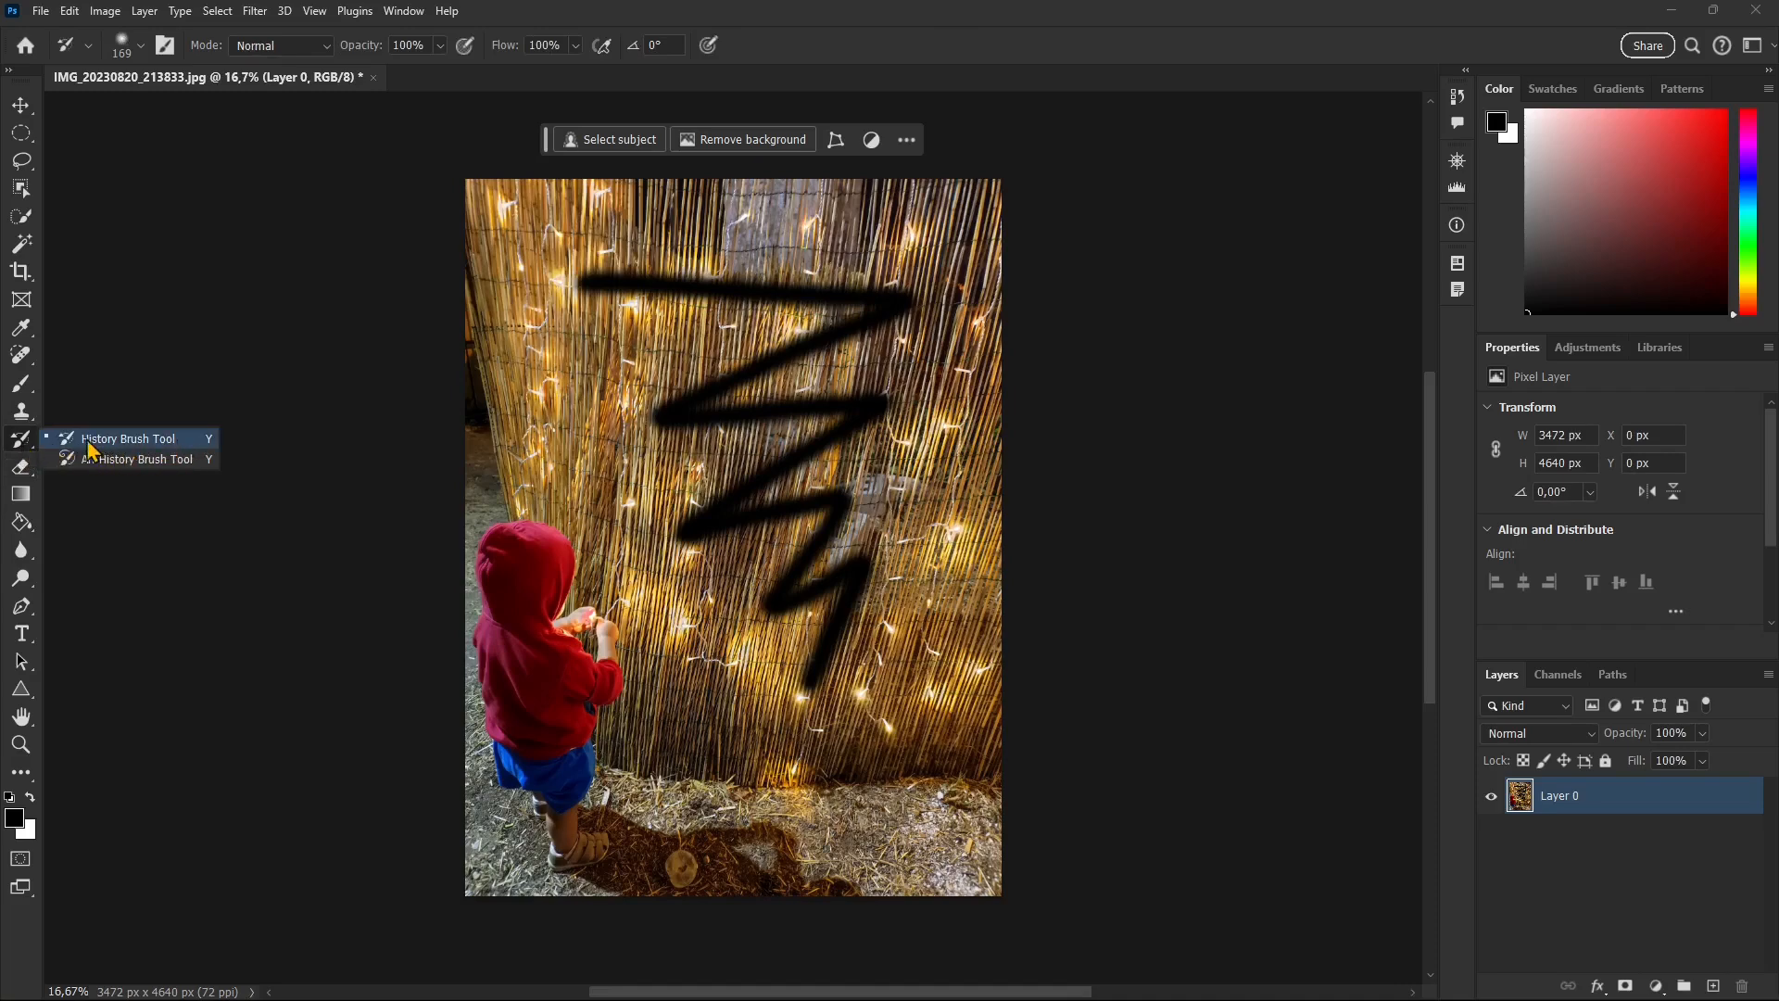
pyautogui.click(121, 442)
pyautogui.moveTo(569, 274)
pyautogui.mouseDown()
pyautogui.moveTo(609, 259)
pyautogui.moveTo(604, 298)
pyautogui.moveTo(685, 259)
pyautogui.moveTo(643, 280)
pyautogui.moveTo(875, 296)
pyautogui.moveTo(642, 300)
pyautogui.moveTo(824, 280)
pyautogui.moveTo(919, 308)
pyautogui.moveTo(890, 303)
pyautogui.moveTo(844, 321)
pyautogui.moveTo(901, 321)
pyautogui.moveTo(823, 332)
pyautogui.moveTo(669, 408)
pyautogui.mouseUp()
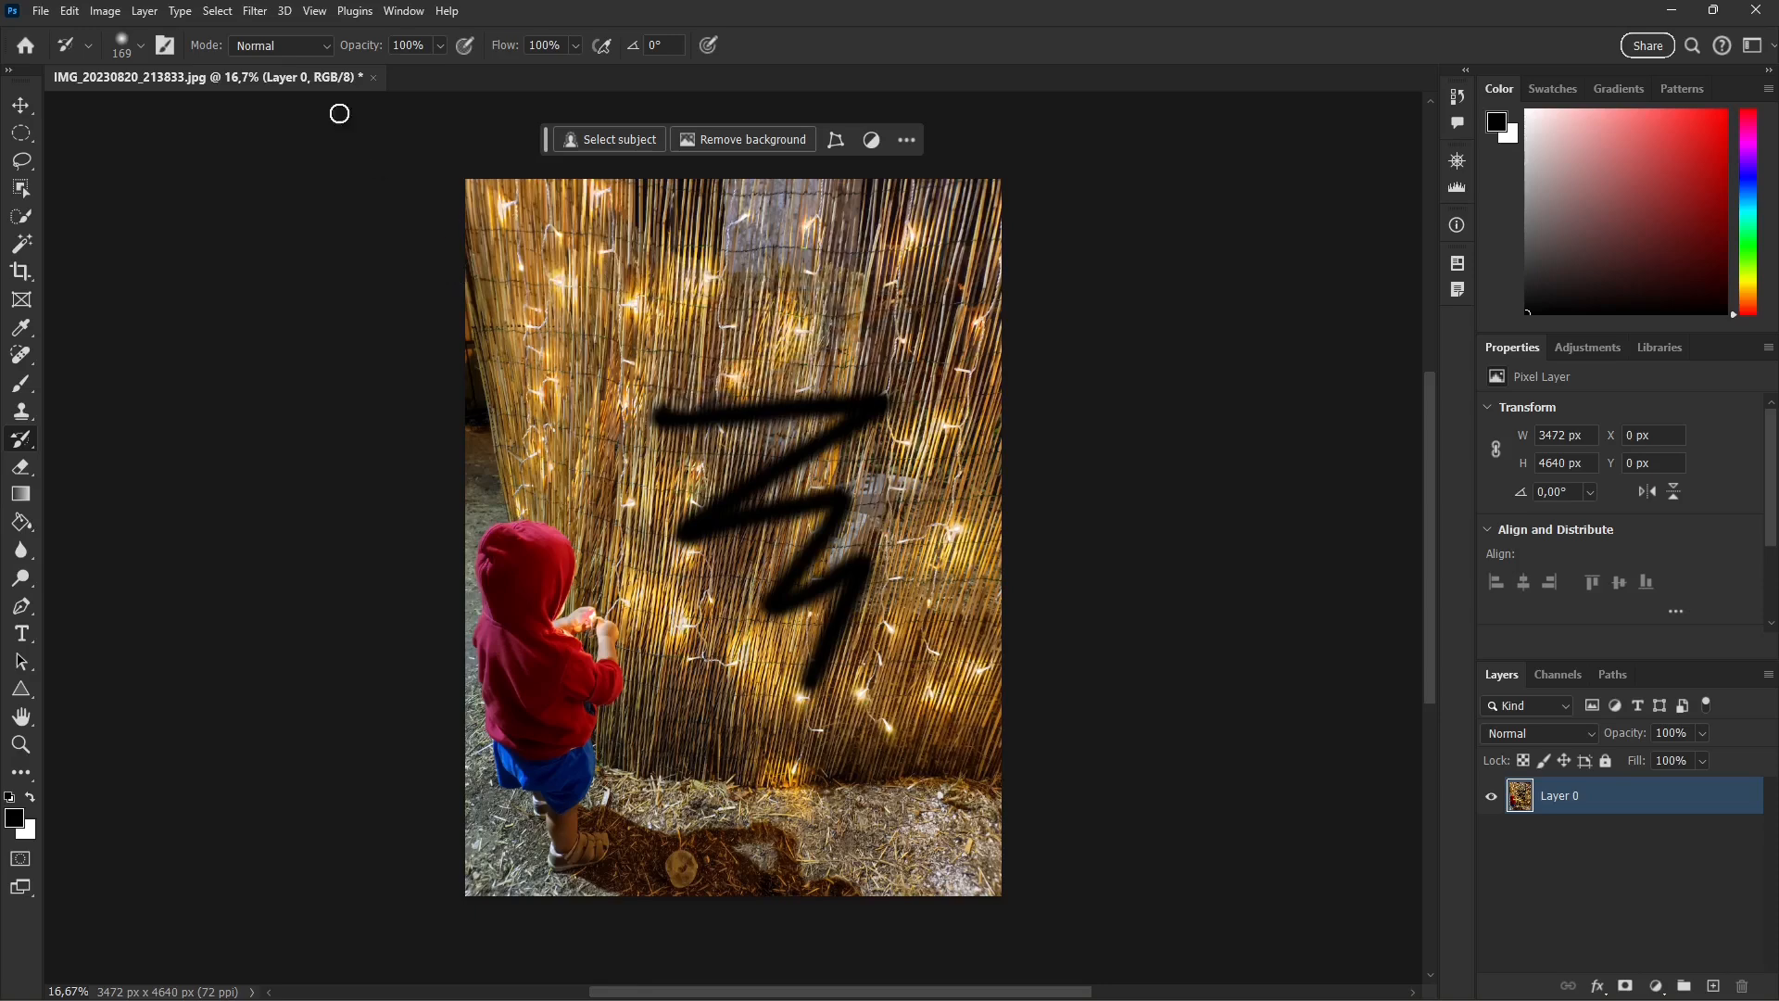
pyautogui.click(69, 11)
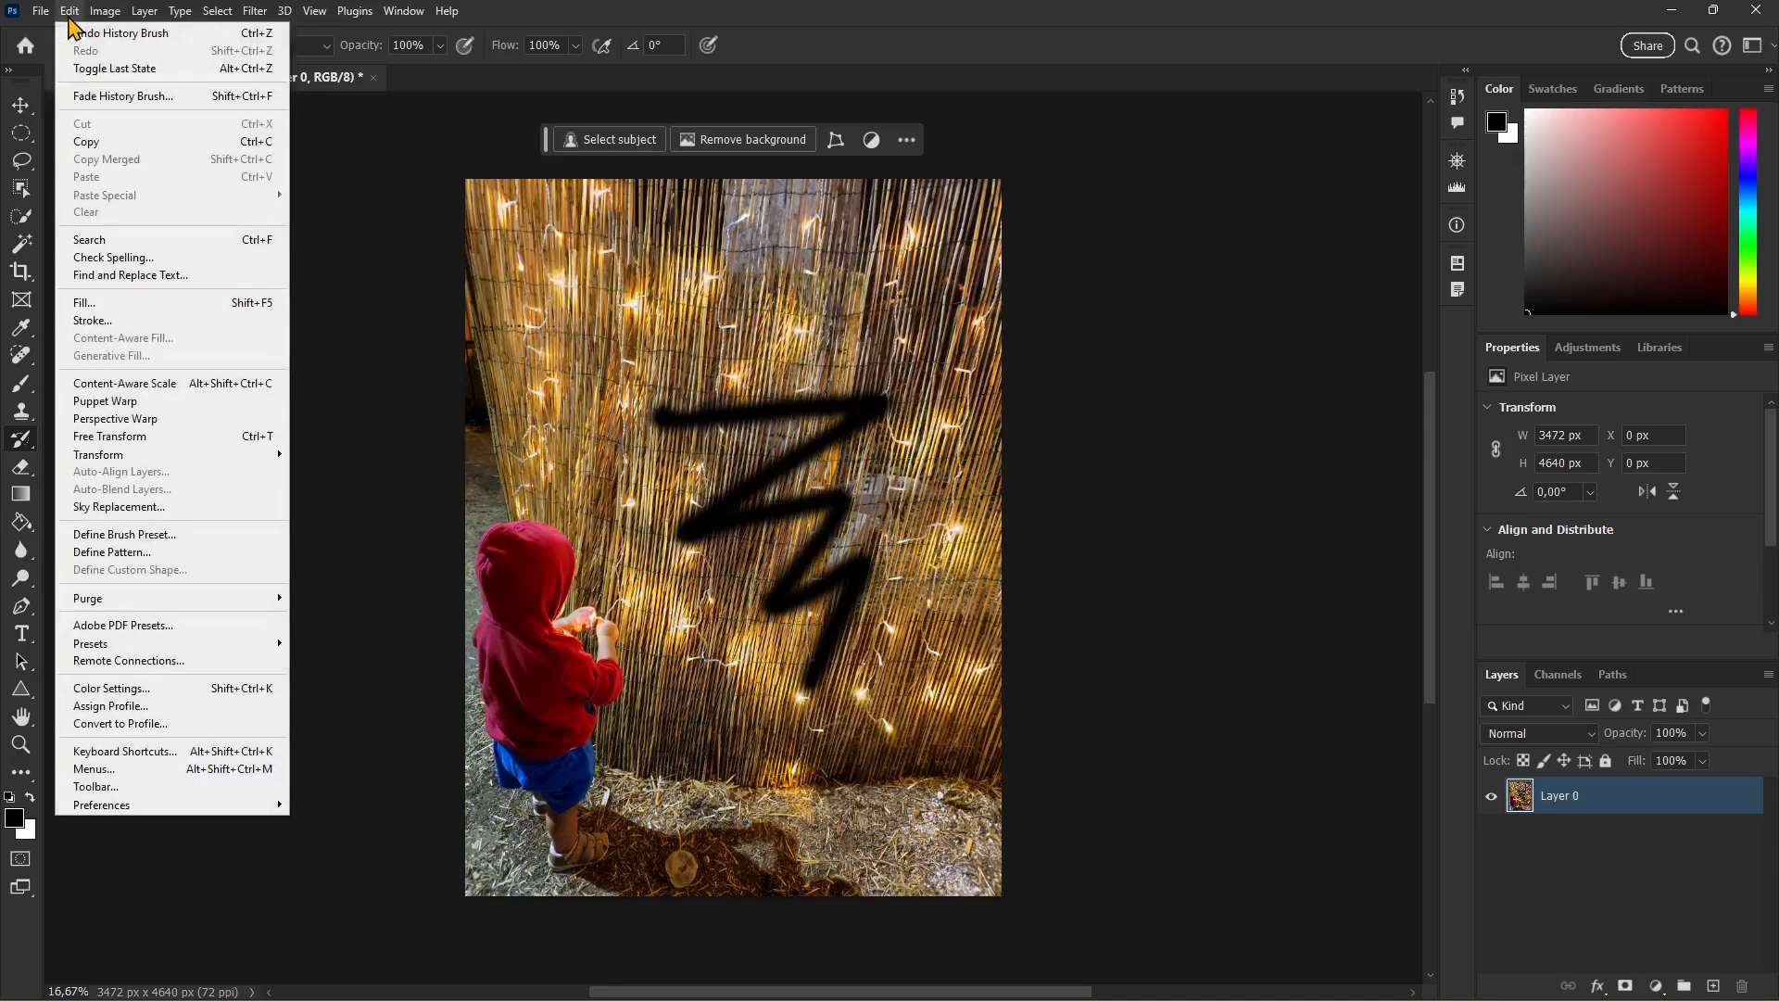
pyautogui.click(120, 33)
pyautogui.hotkey('ctrl', 'z')
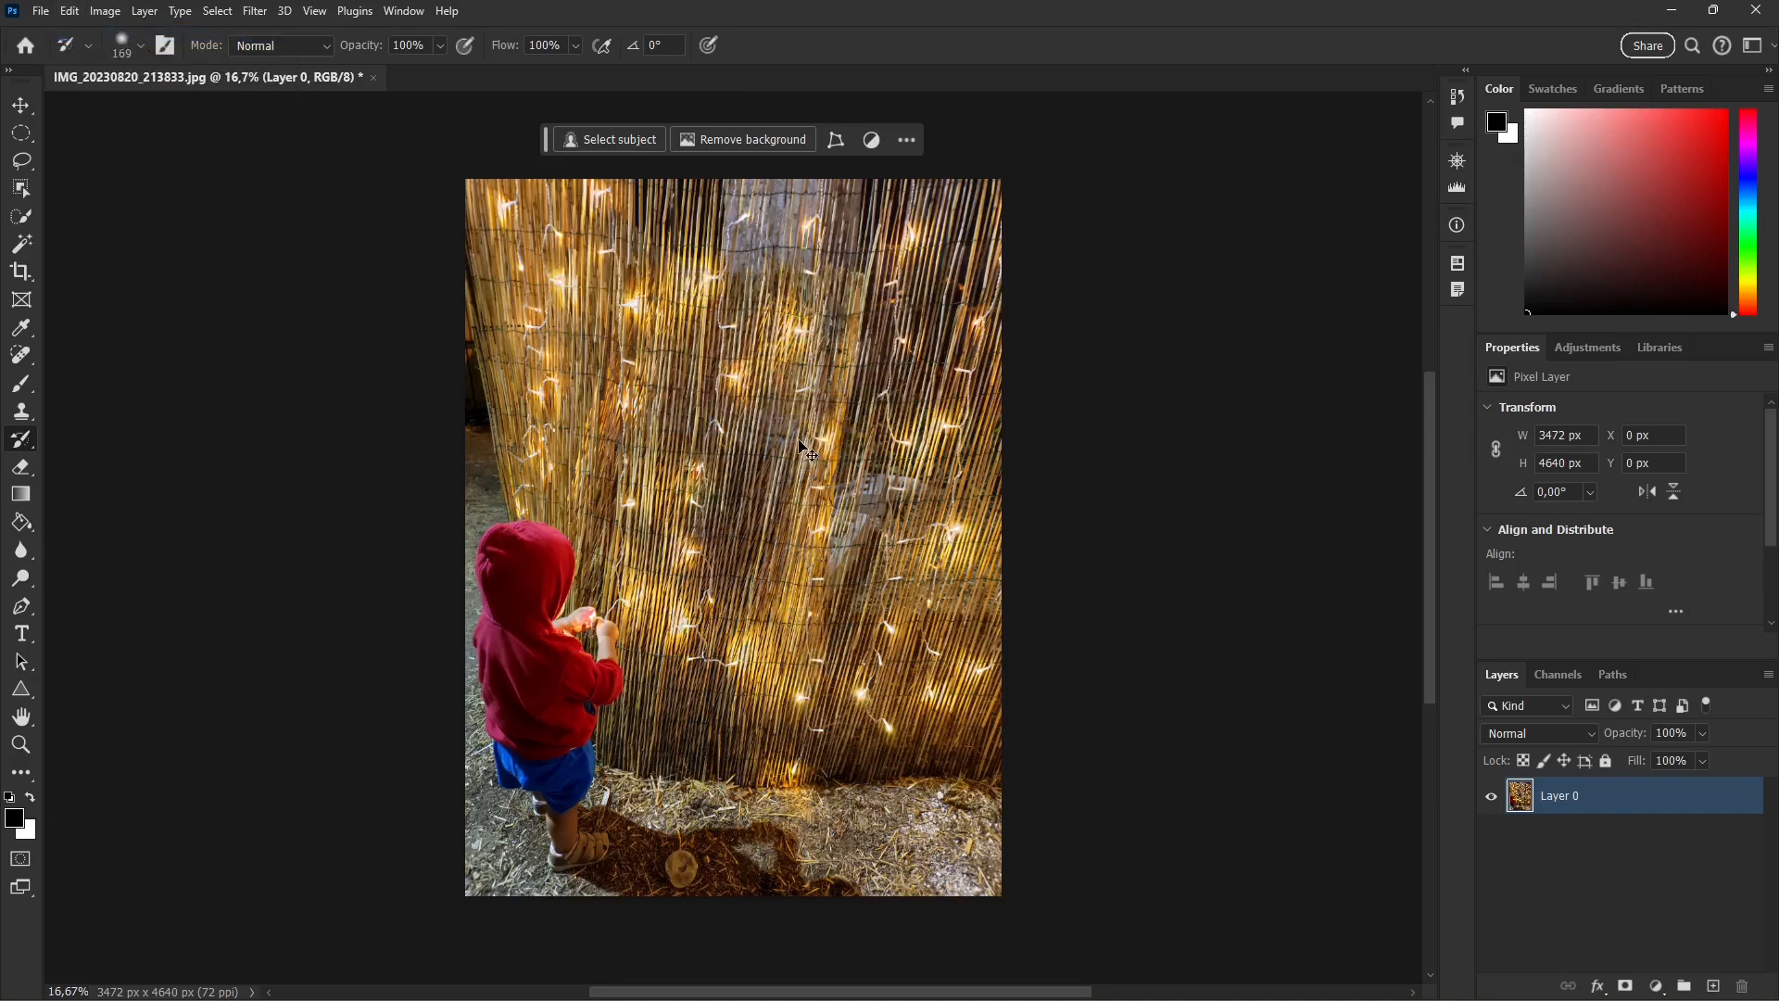
pyautogui.click(69, 10)
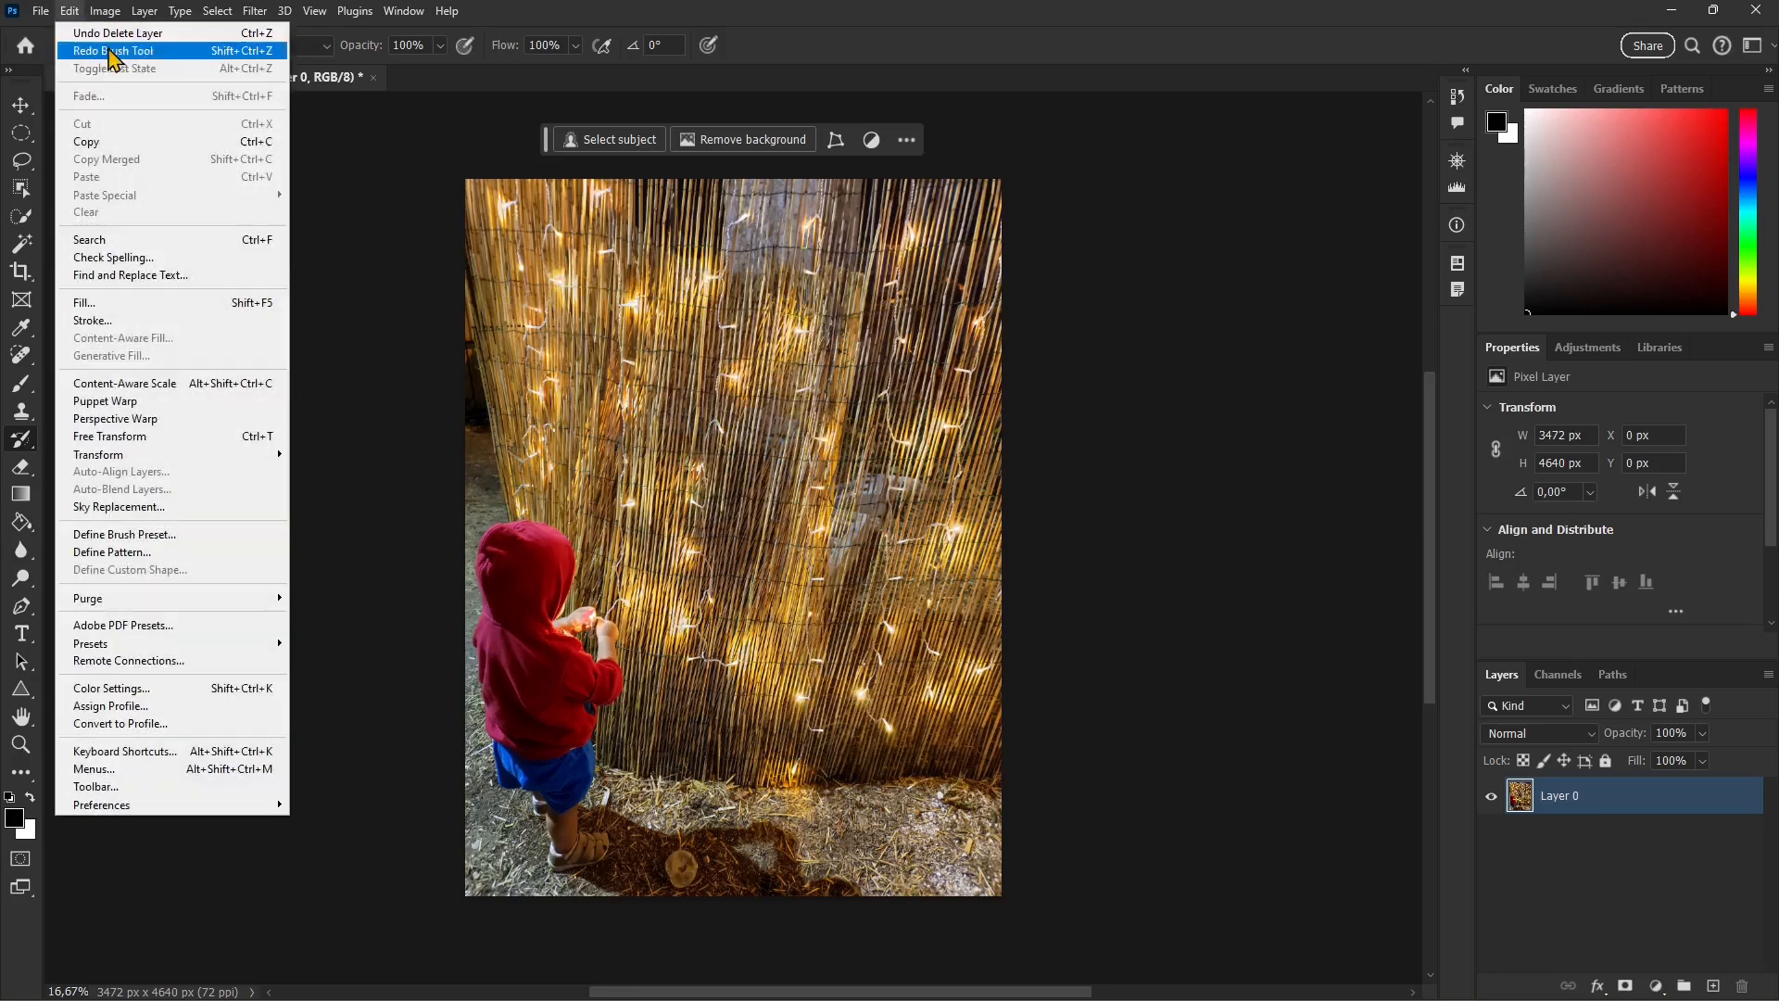
pyautogui.click(93, 51)
# Restore patches of the bamboo fence through the black zigzag with repeated History Brush strokes.
pyautogui.moveTo(672, 294)
pyautogui.mouseDown()
pyautogui.moveTo(741, 273)
pyautogui.moveTo(733, 297)
pyautogui.moveTo(795, 357)
pyautogui.moveTo(799, 389)
pyautogui.moveTo(763, 417)
pyautogui.moveTo(809, 454)
pyautogui.moveTo(763, 523)
pyautogui.moveTo(834, 530)
pyautogui.moveTo(812, 542)
pyautogui.moveTo(848, 628)
pyautogui.moveTo(812, 637)
pyautogui.mouseUp()
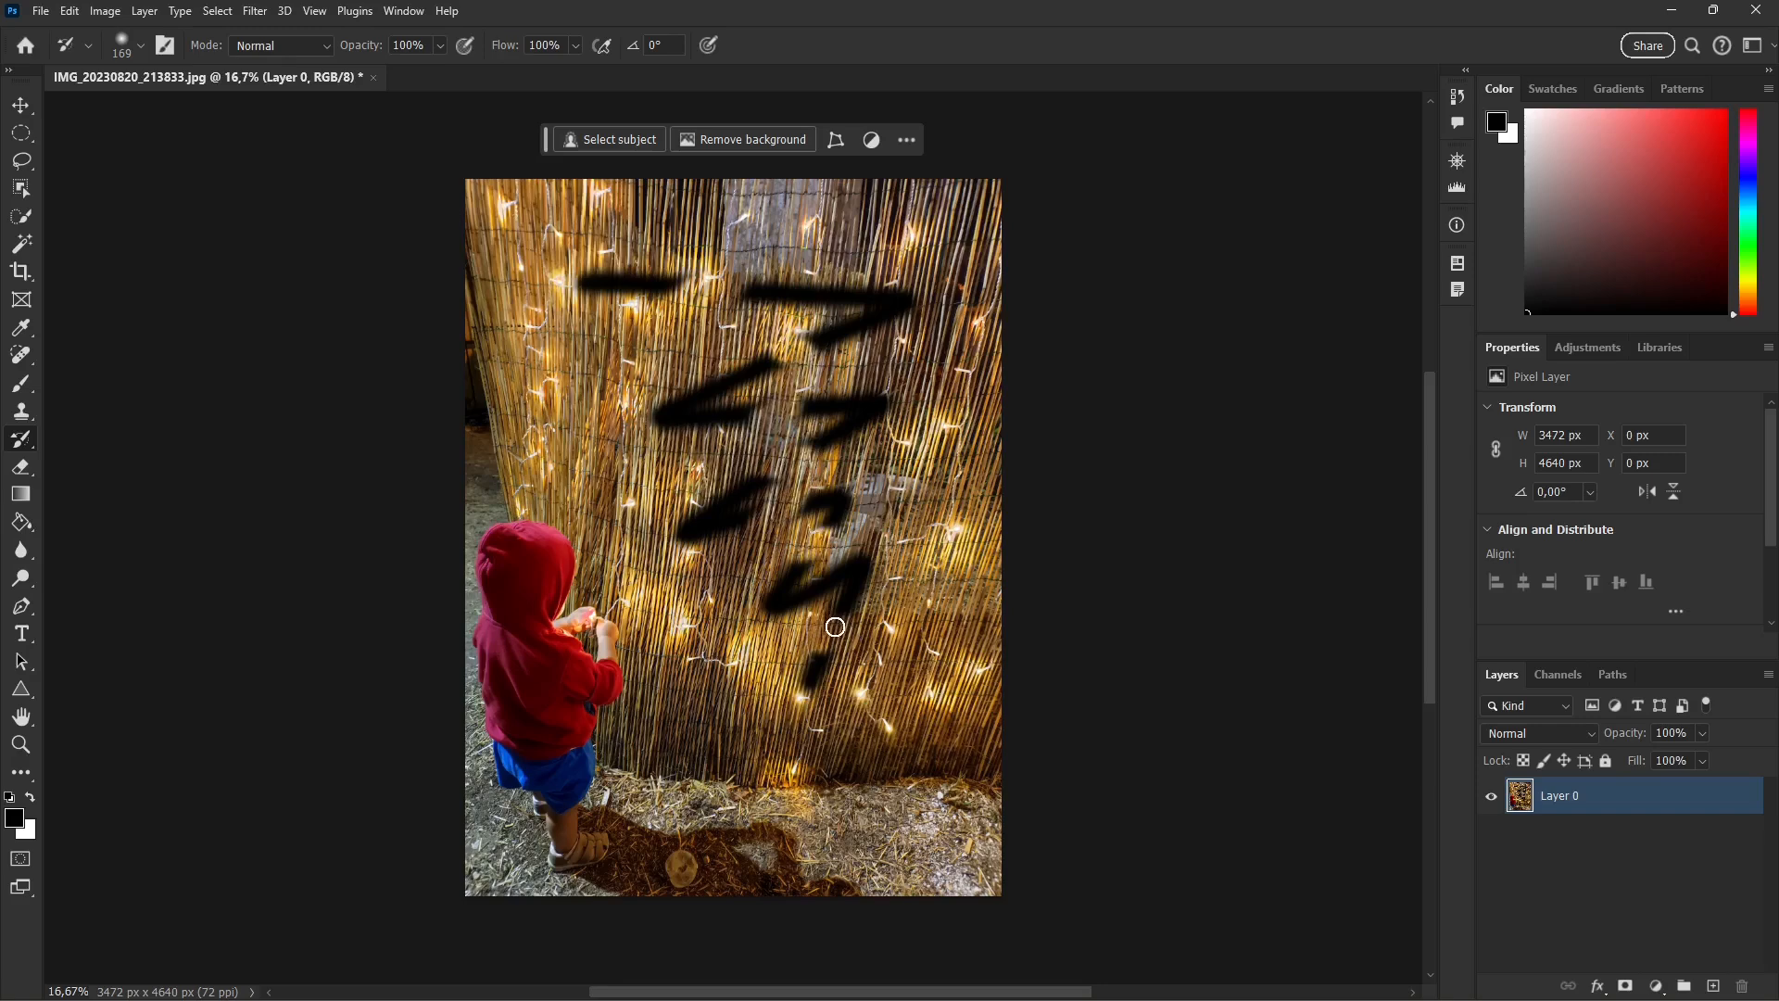
pyautogui.moveTo(634, 283)
pyautogui.mouseDown()
pyautogui.moveTo(825, 287)
pyautogui.moveTo(789, 307)
pyautogui.moveTo(847, 314)
pyautogui.moveTo(891, 361)
pyautogui.moveTo(750, 411)
pyautogui.moveTo(735, 364)
pyautogui.moveTo(746, 417)
pyautogui.moveTo(719, 411)
pyautogui.moveTo(849, 406)
pyautogui.moveTo(705, 490)
pyautogui.moveTo(739, 513)
pyautogui.moveTo(714, 475)
pyautogui.moveTo(833, 612)
pyautogui.moveTo(821, 601)
pyautogui.mouseUp()
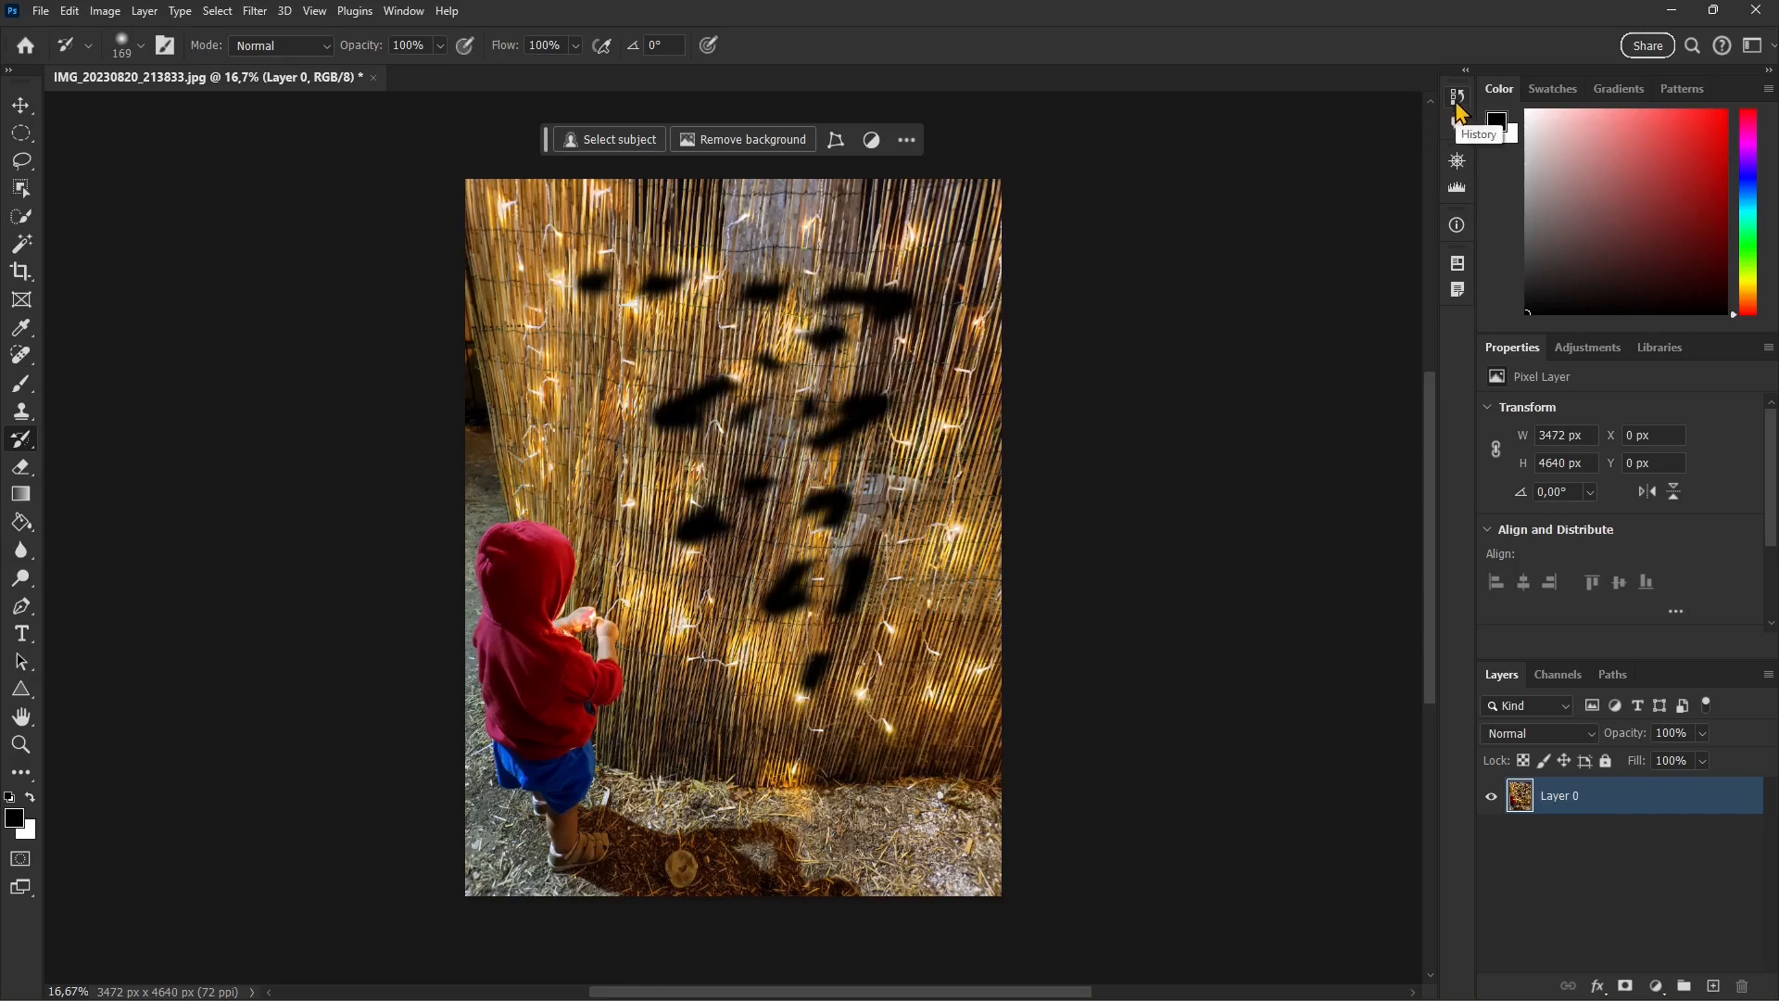
# Roll the history back to the eighth History Brush state, save it as a snapshot, and make that snapshot current.
pyautogui.click(1455, 108)
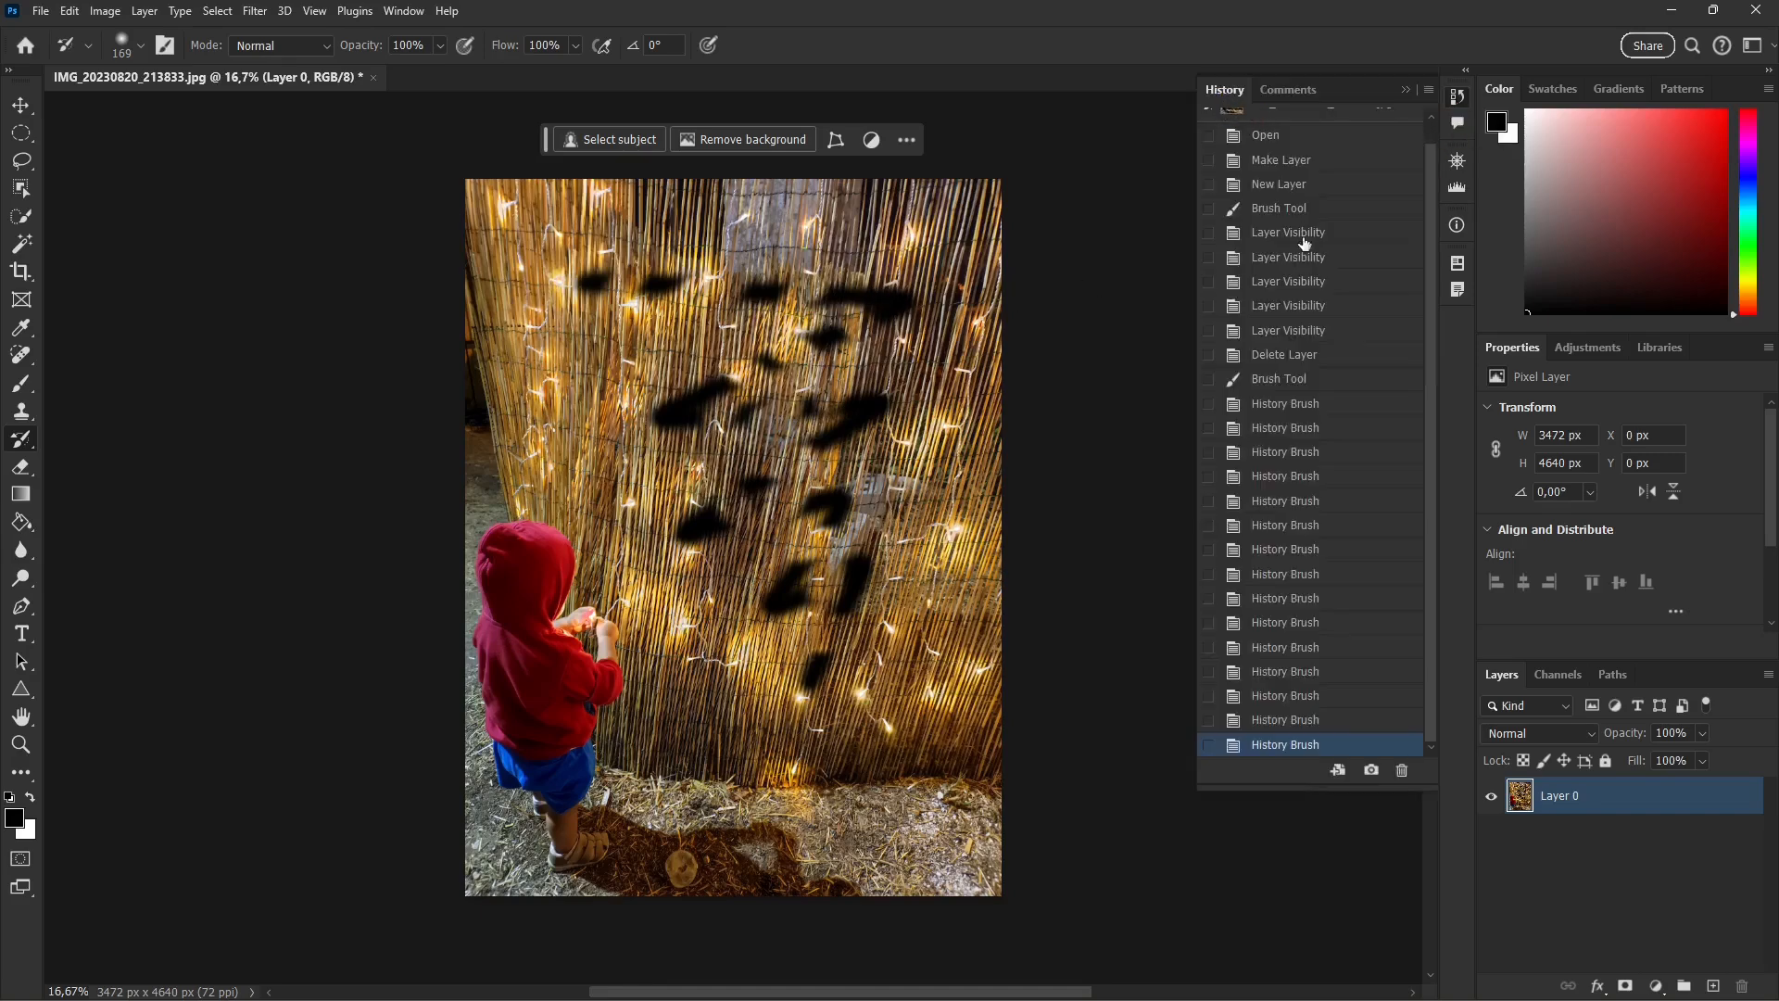
pyautogui.moveTo(1312, 671)
pyautogui.mouseDown()
pyautogui.moveTo(1299, 681)
pyautogui.moveTo(1286, 250)
pyautogui.moveTo(1276, 747)
pyautogui.mouseUp()
pyautogui.click(1298, 500)
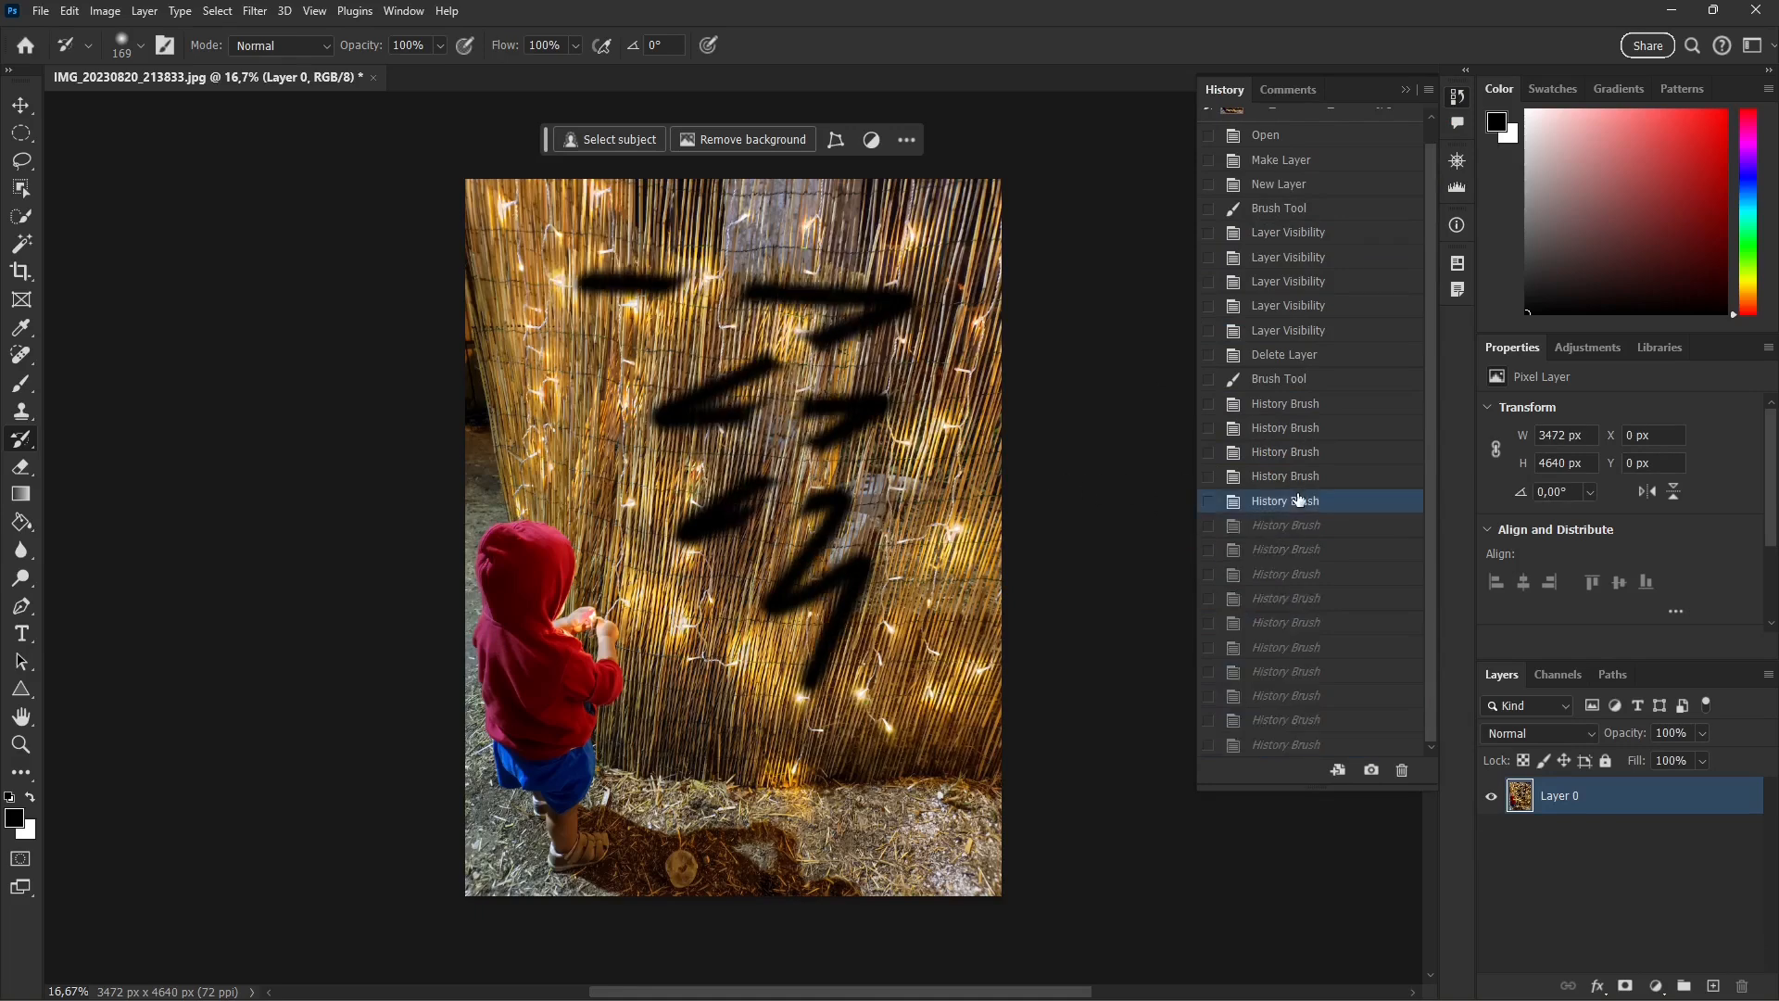
pyautogui.click(1280, 577)
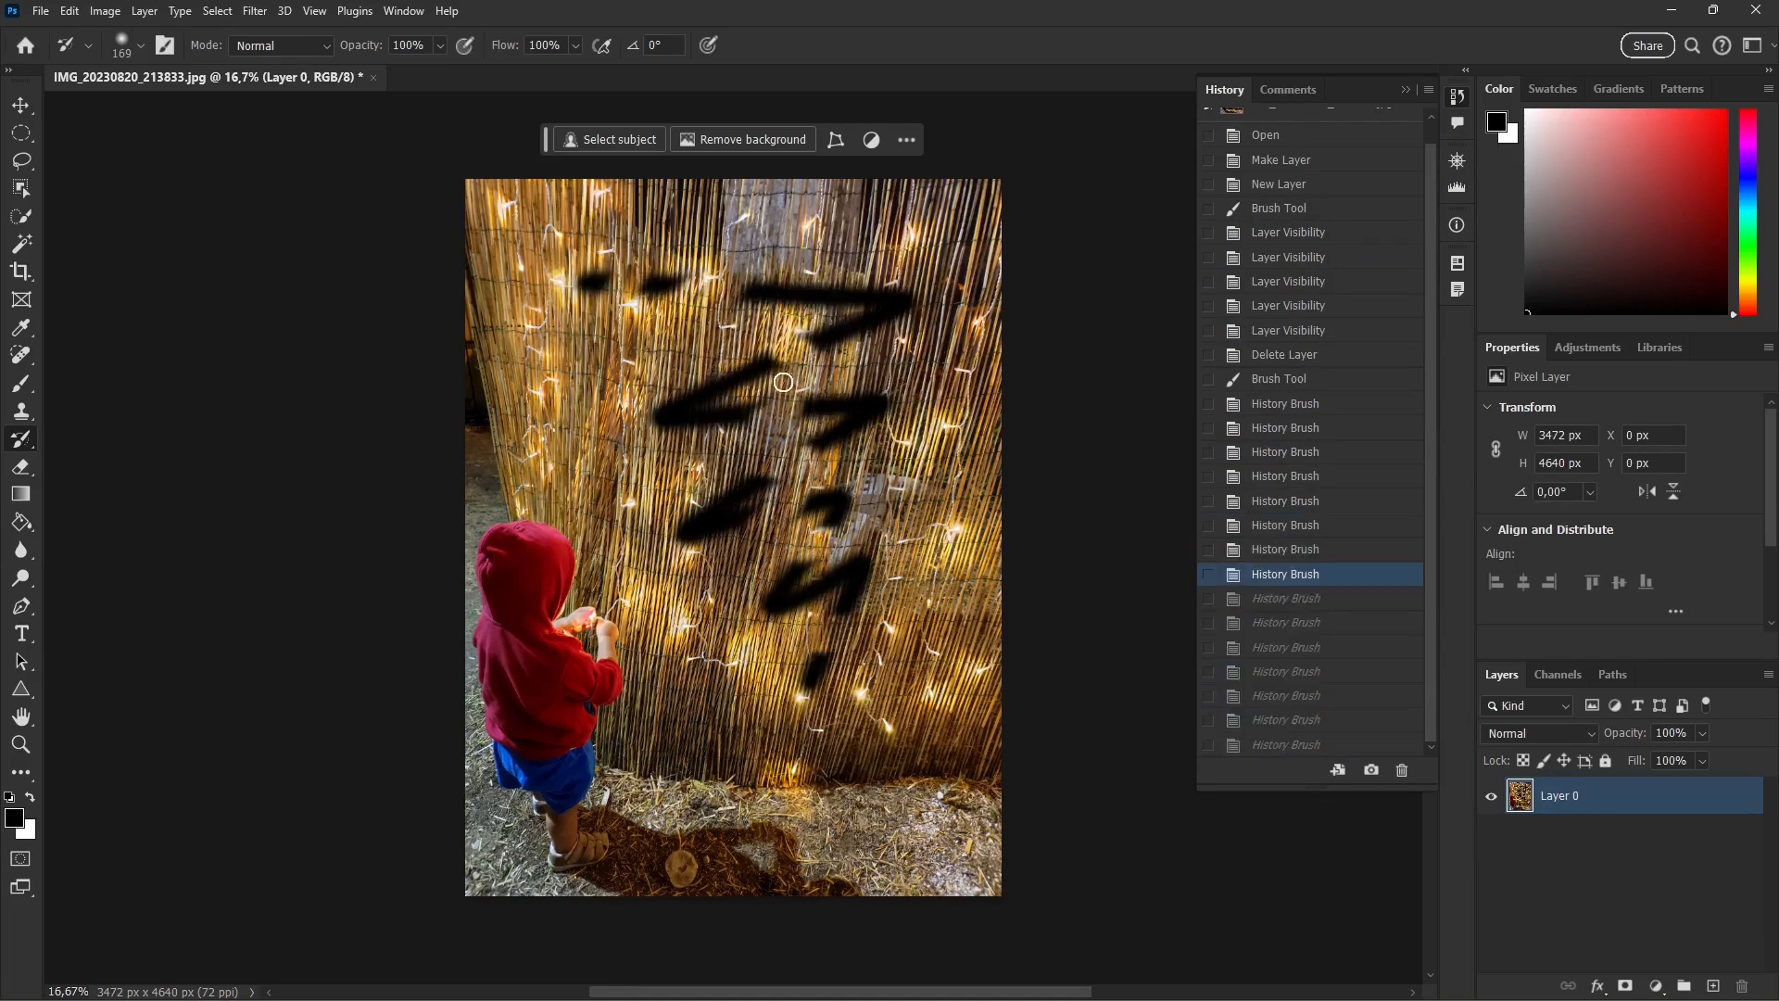
pyautogui.click(1372, 771)
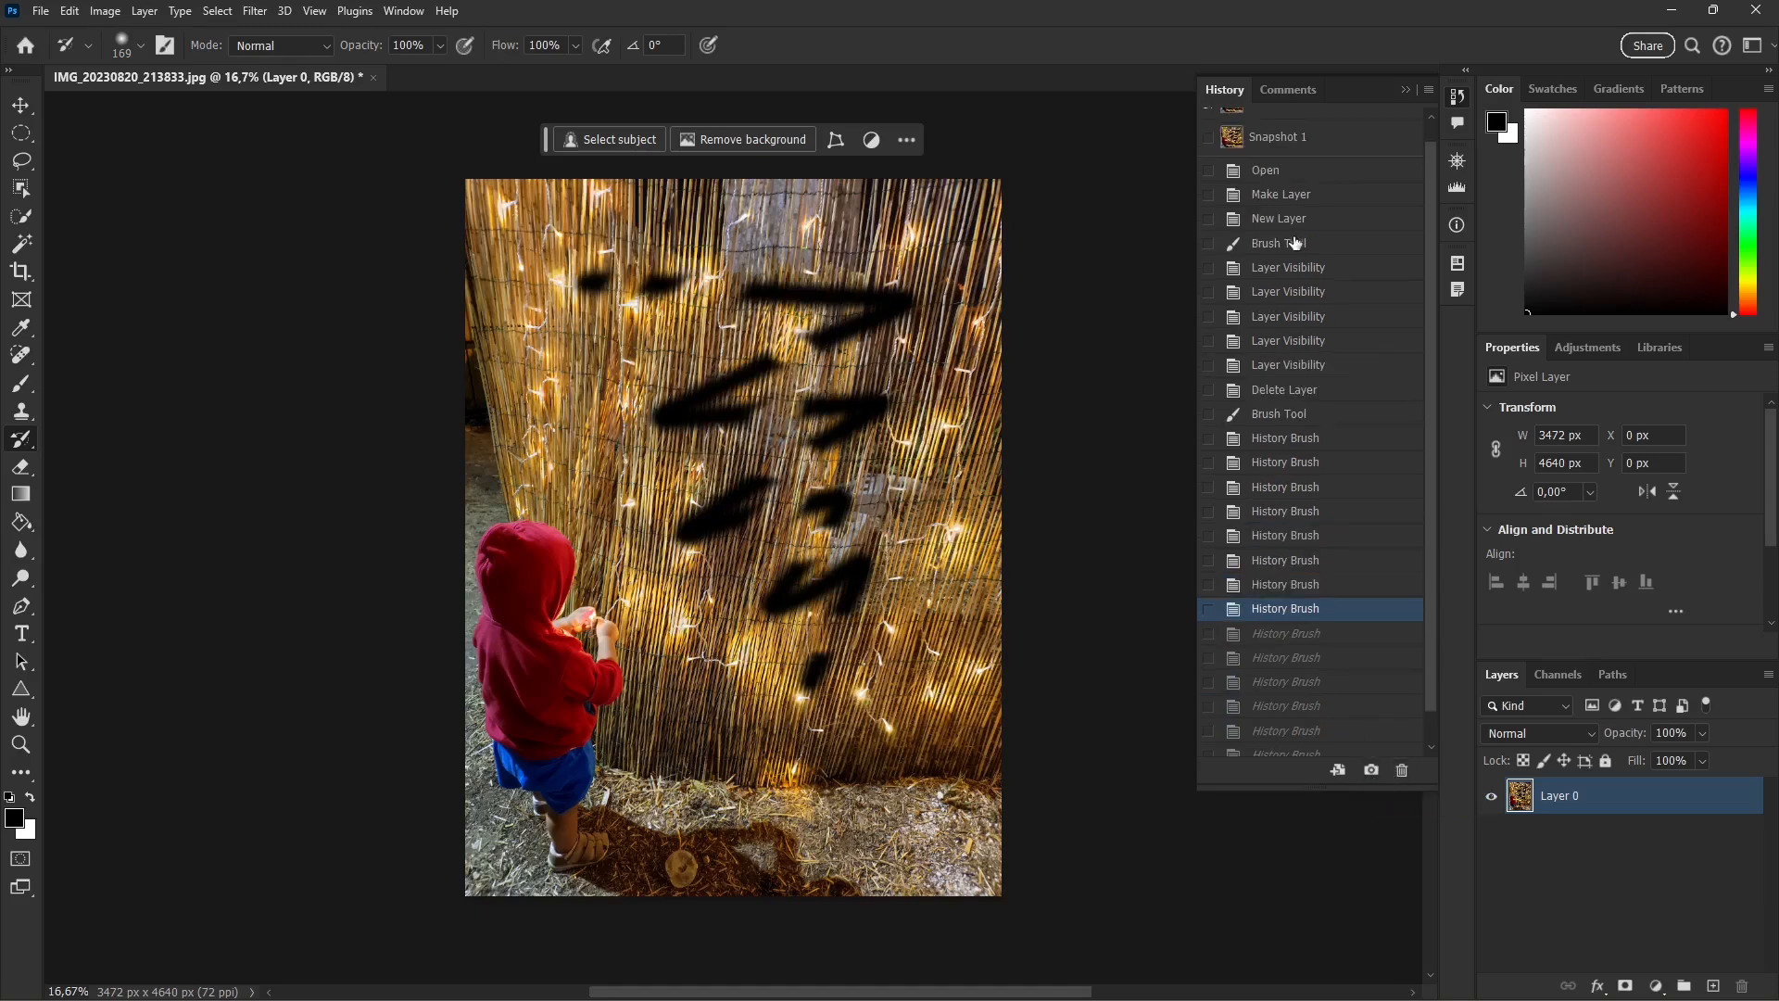
pyautogui.scroll(1, 1297, 247)
pyautogui.click(1279, 165)
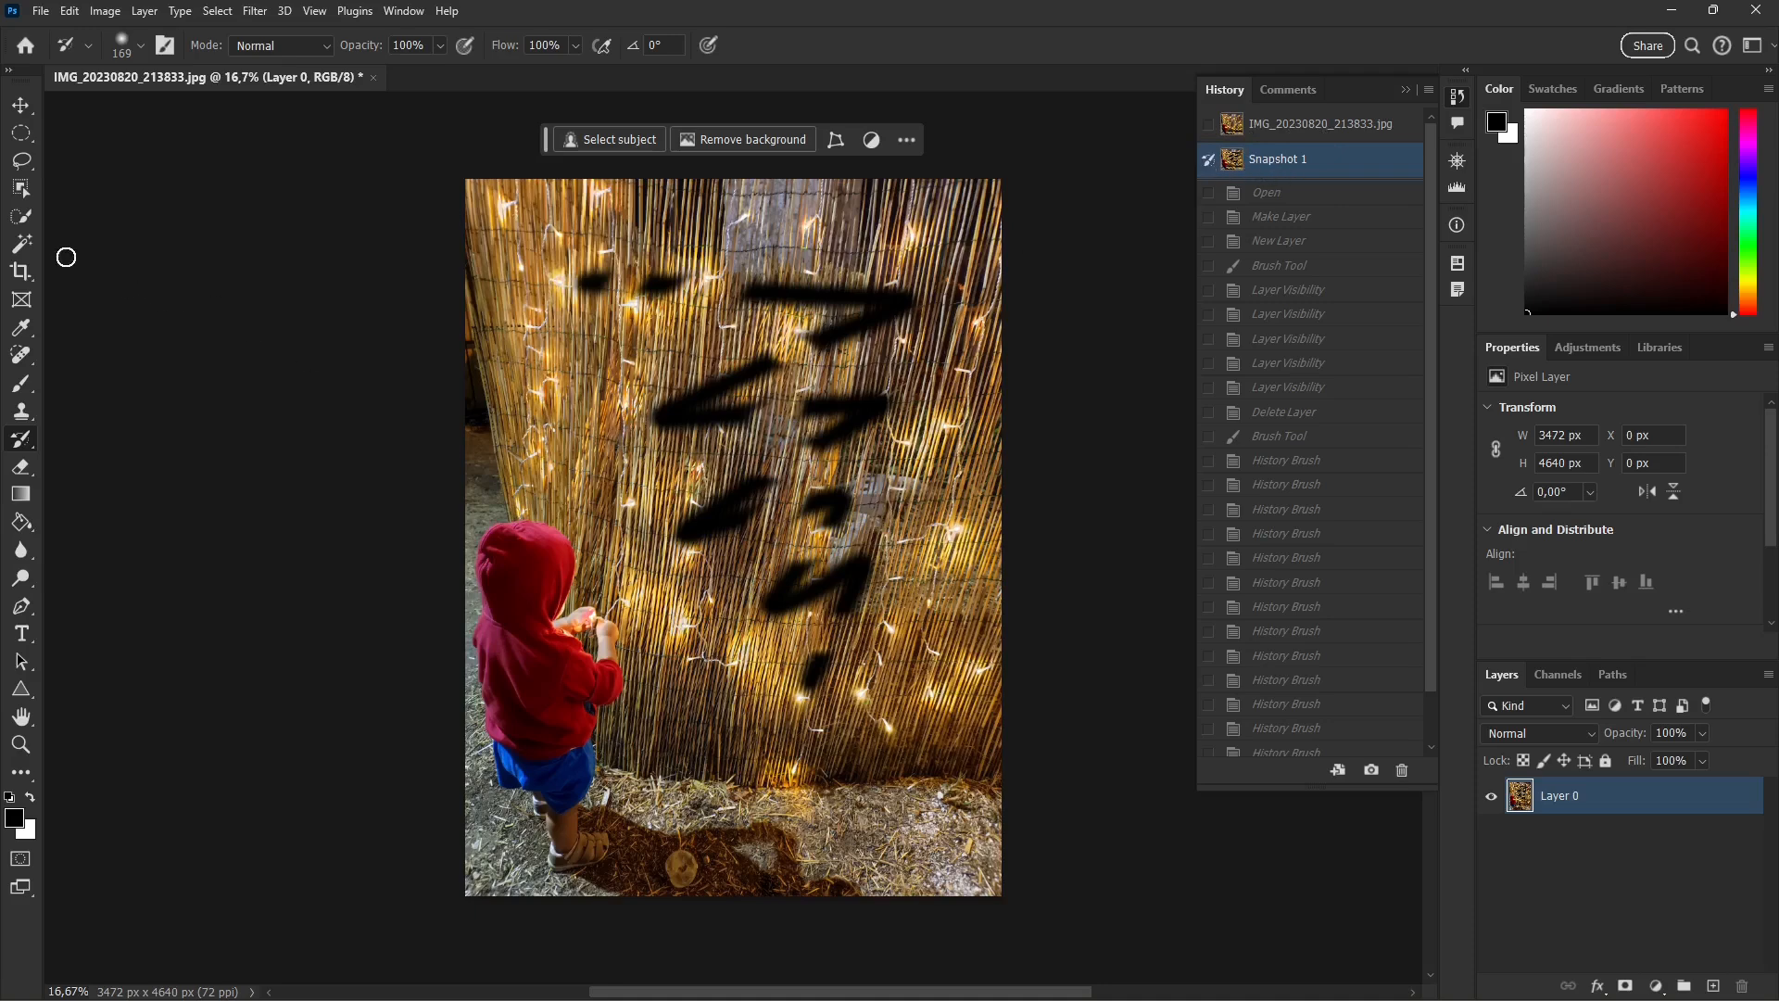
# Set the foreground color to the dark red sampled from the child's hood.
pyautogui.click(15, 821)
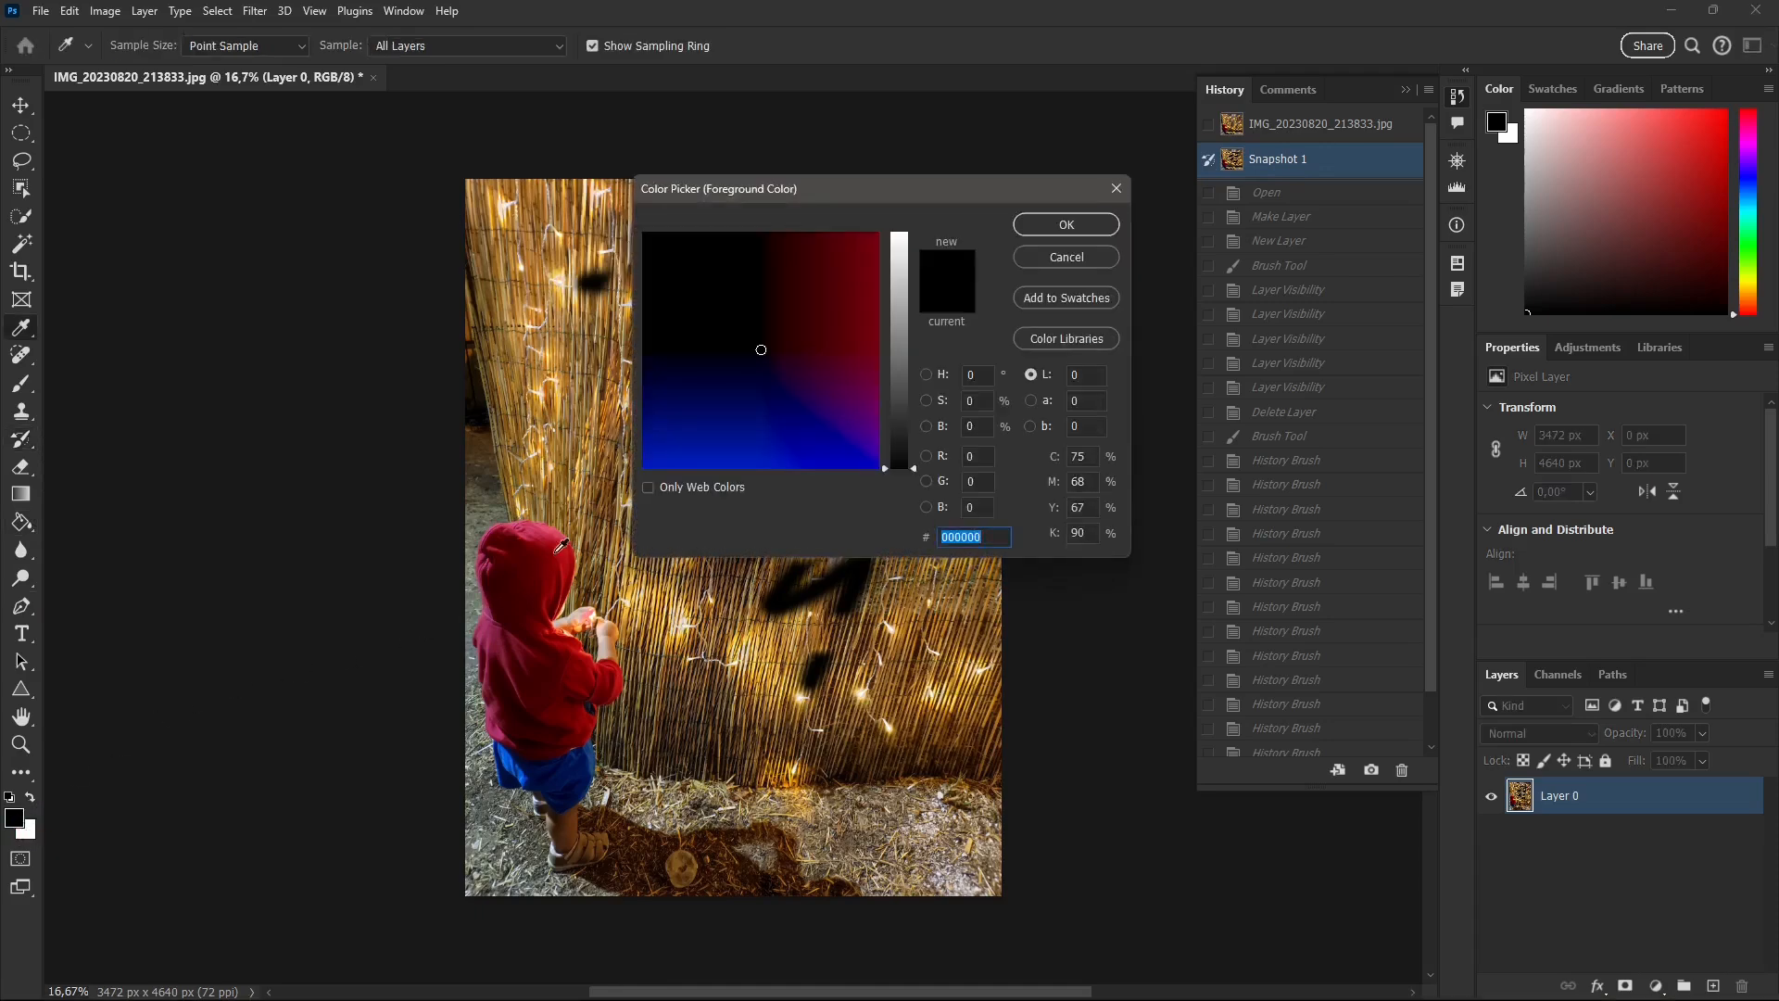
pyautogui.click(559, 549)
pyautogui.click(1067, 225)
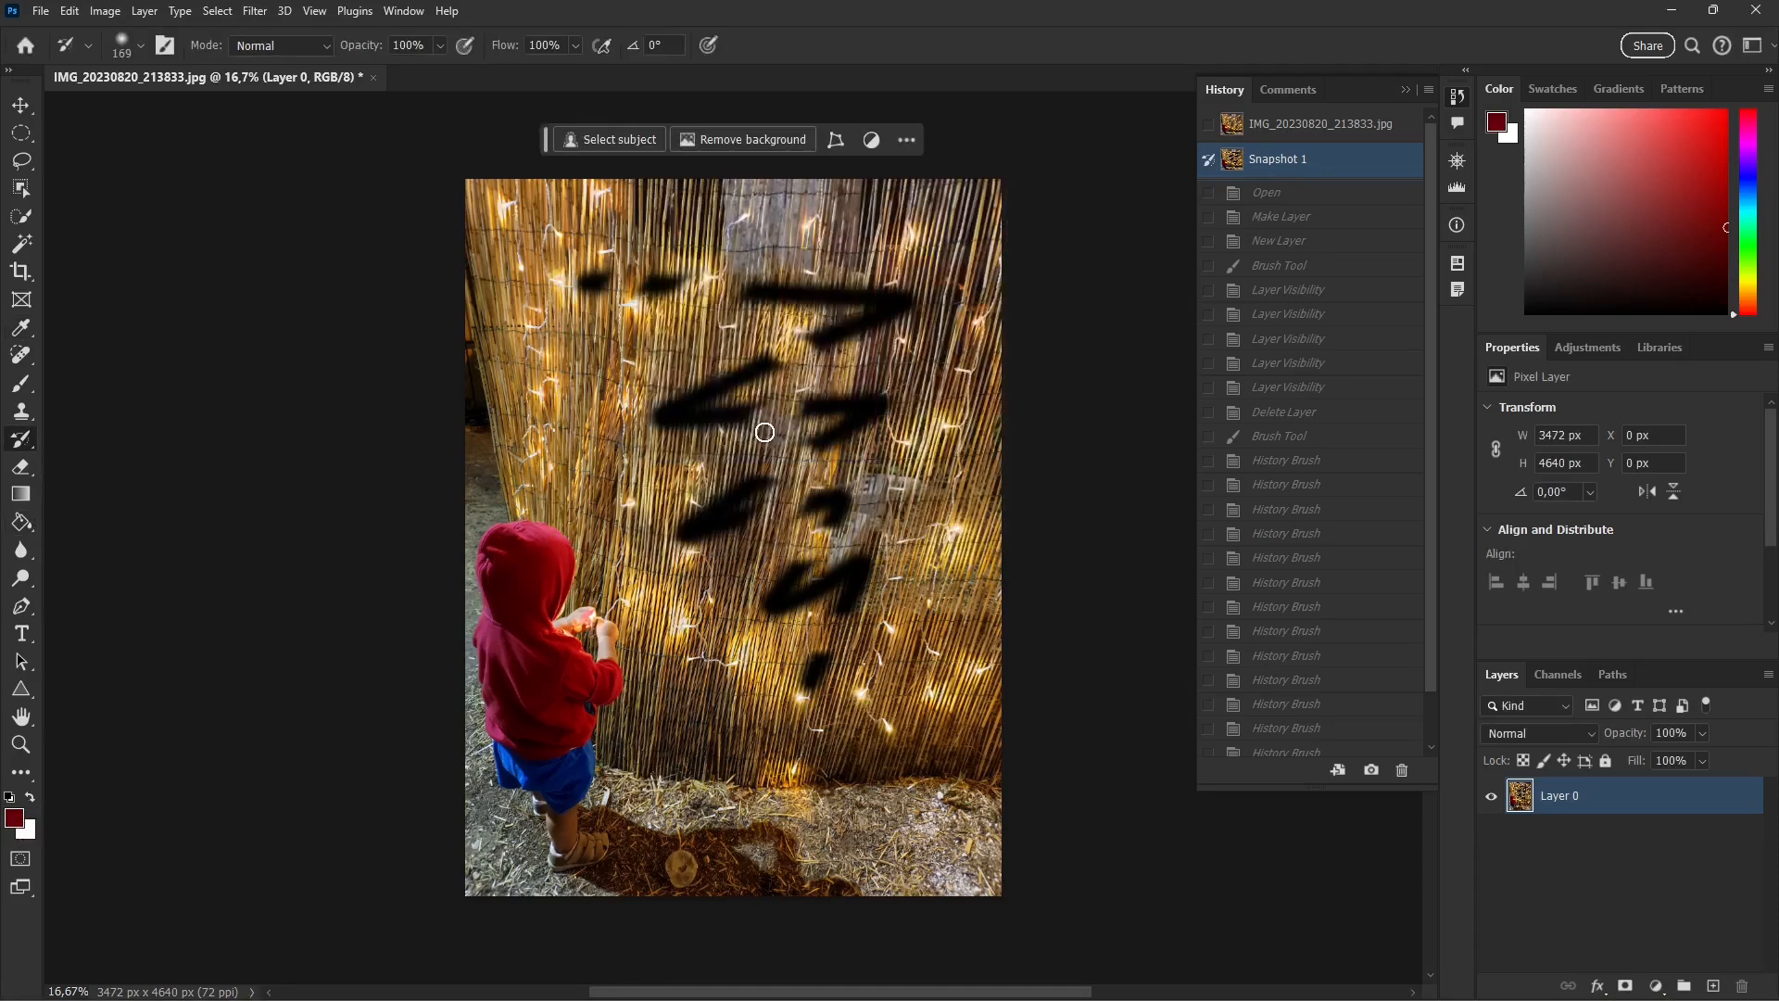
# Try to brush over the remaining black marks with the History Brush, using the snapshot as its source.
pyautogui.click(649, 349)
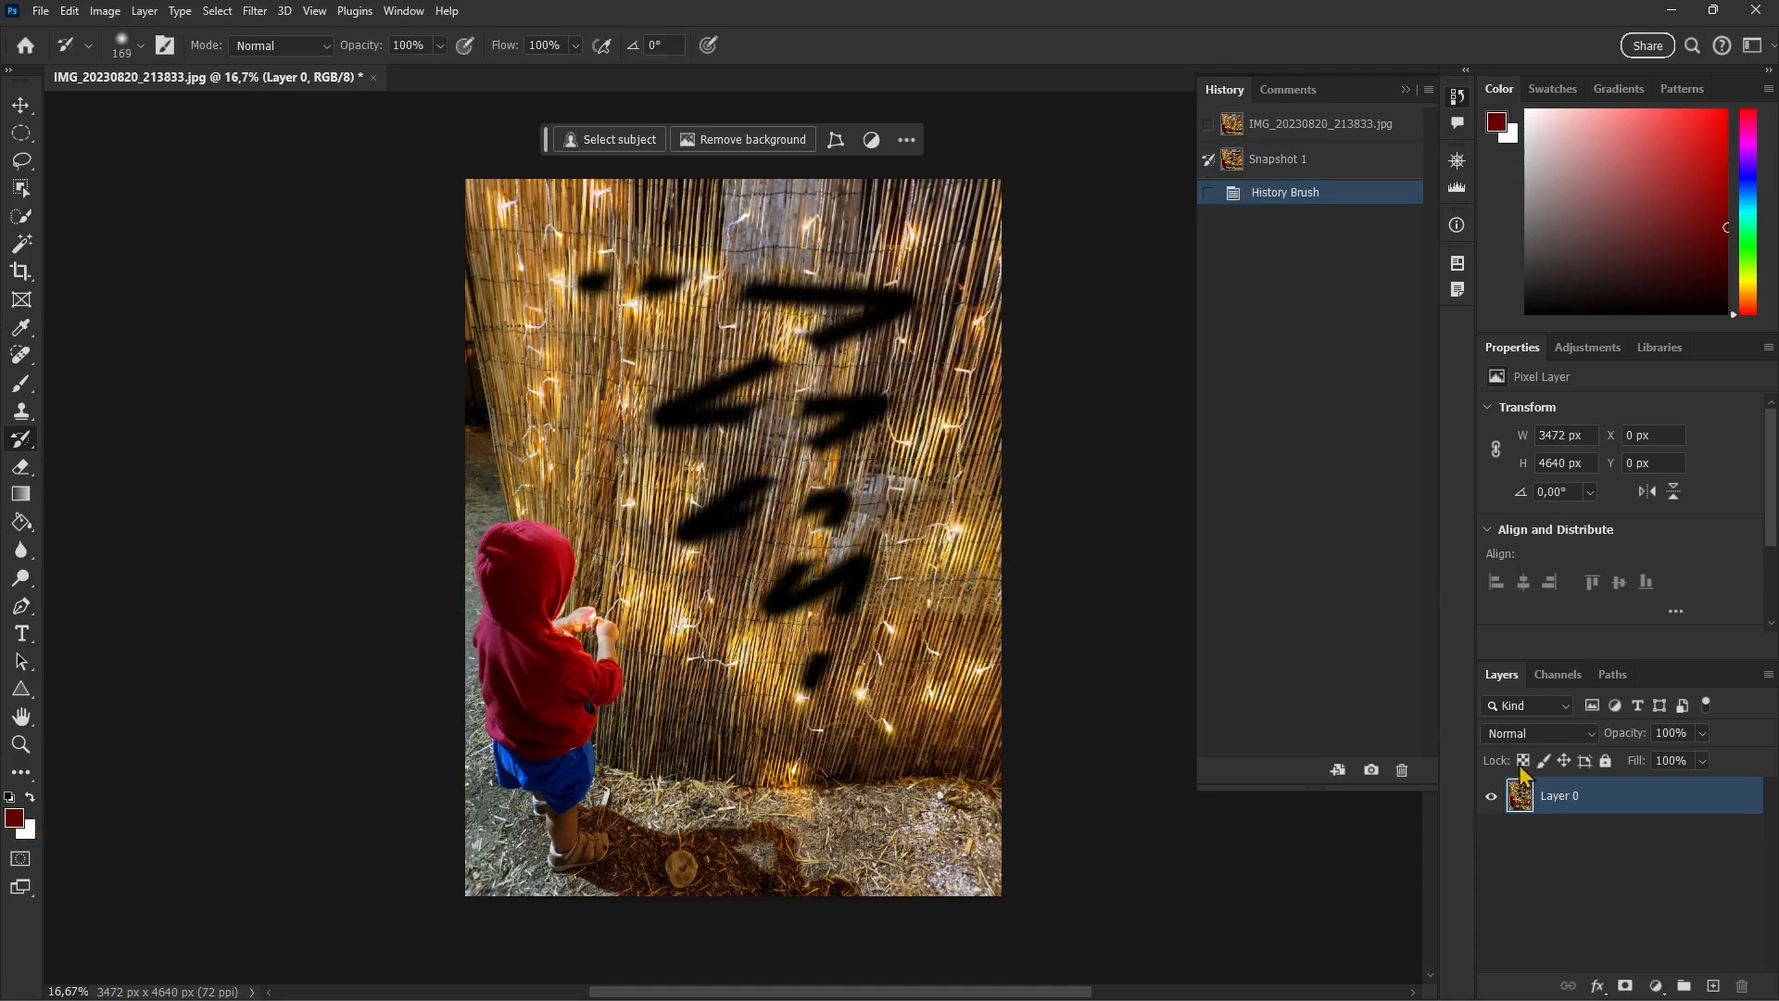
pyautogui.click(1281, 166)
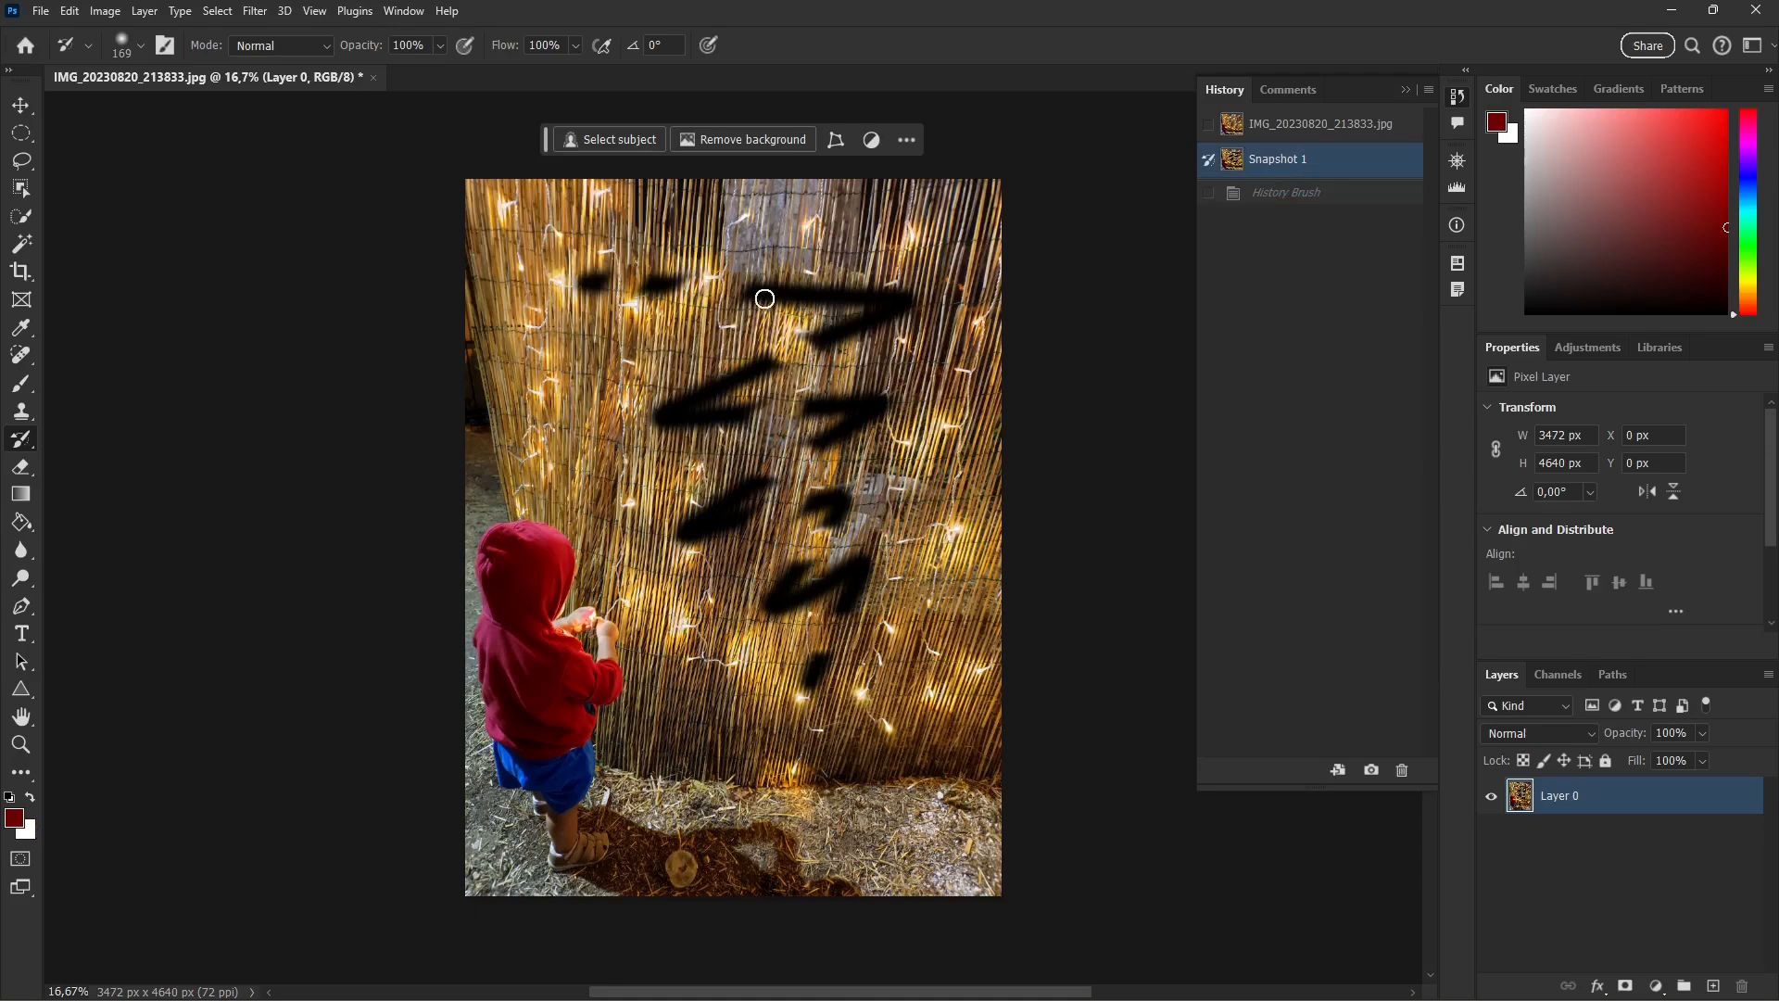
pyautogui.moveTo(805, 371); pyautogui.dragTo(761, 412)
pyautogui.moveTo(783, 277); pyautogui.dragTo(676, 378)
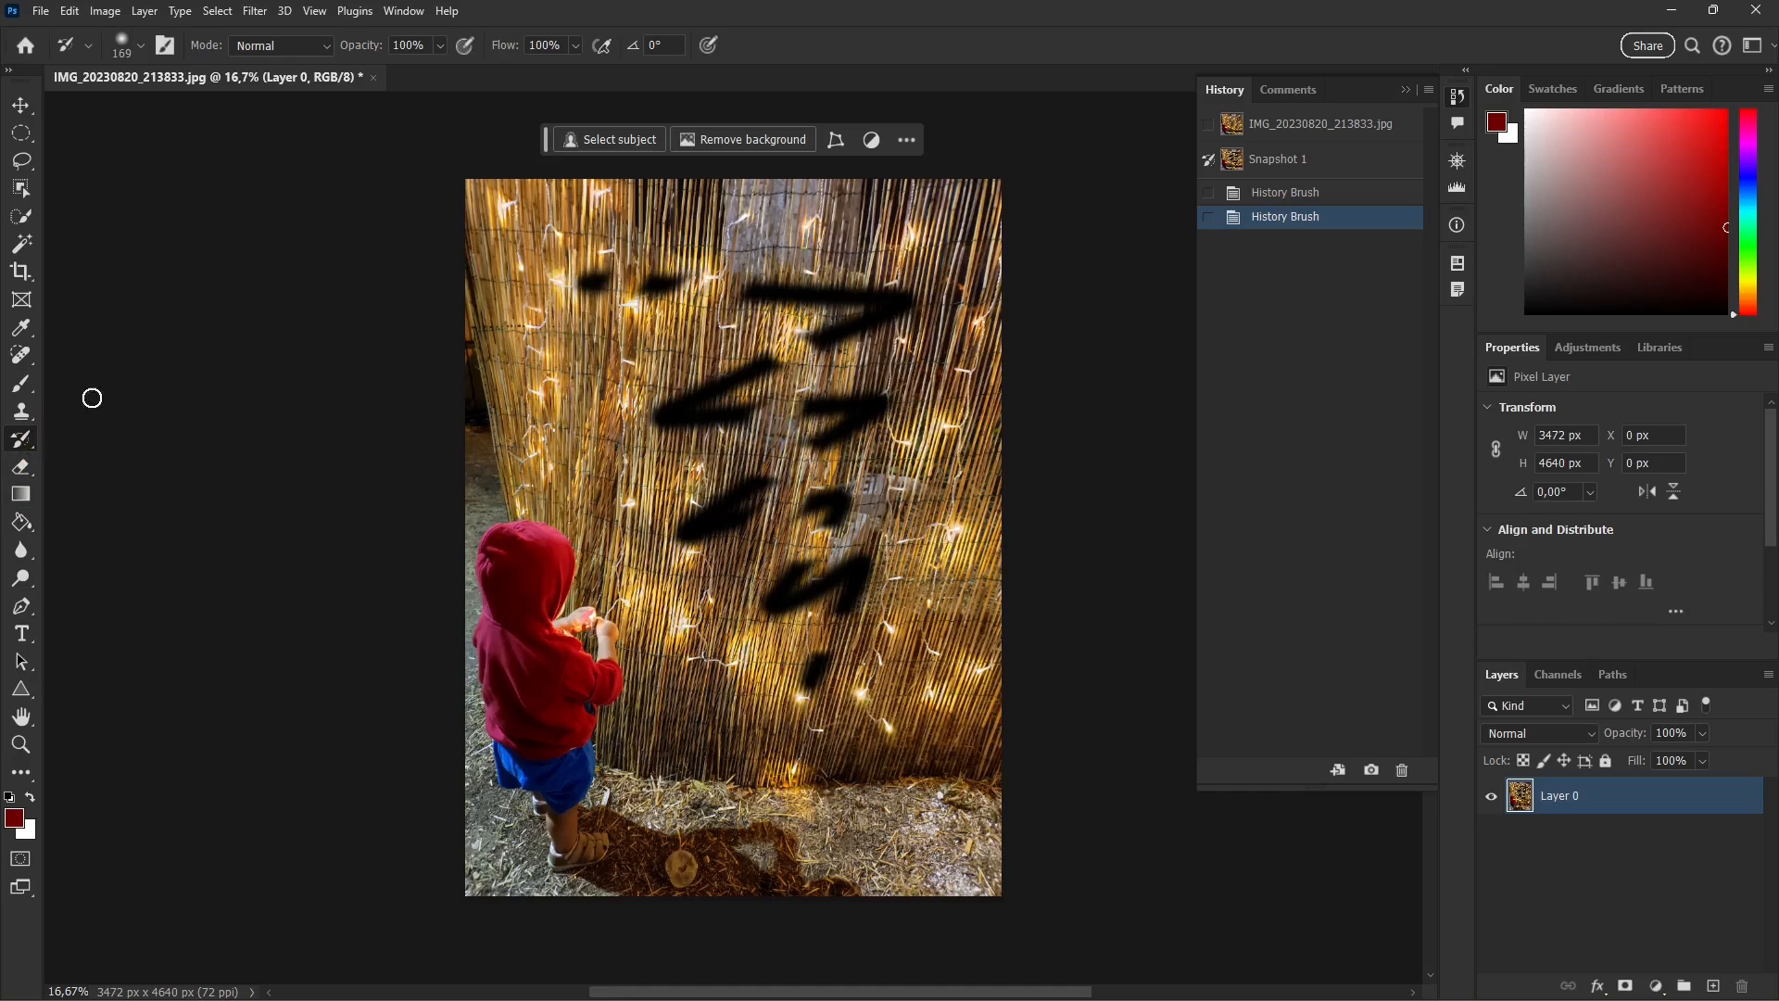
# Paint a large dark red zigzag over the black marks on the fence with the 186 px Brush Tool.
pyautogui.click(22, 387)
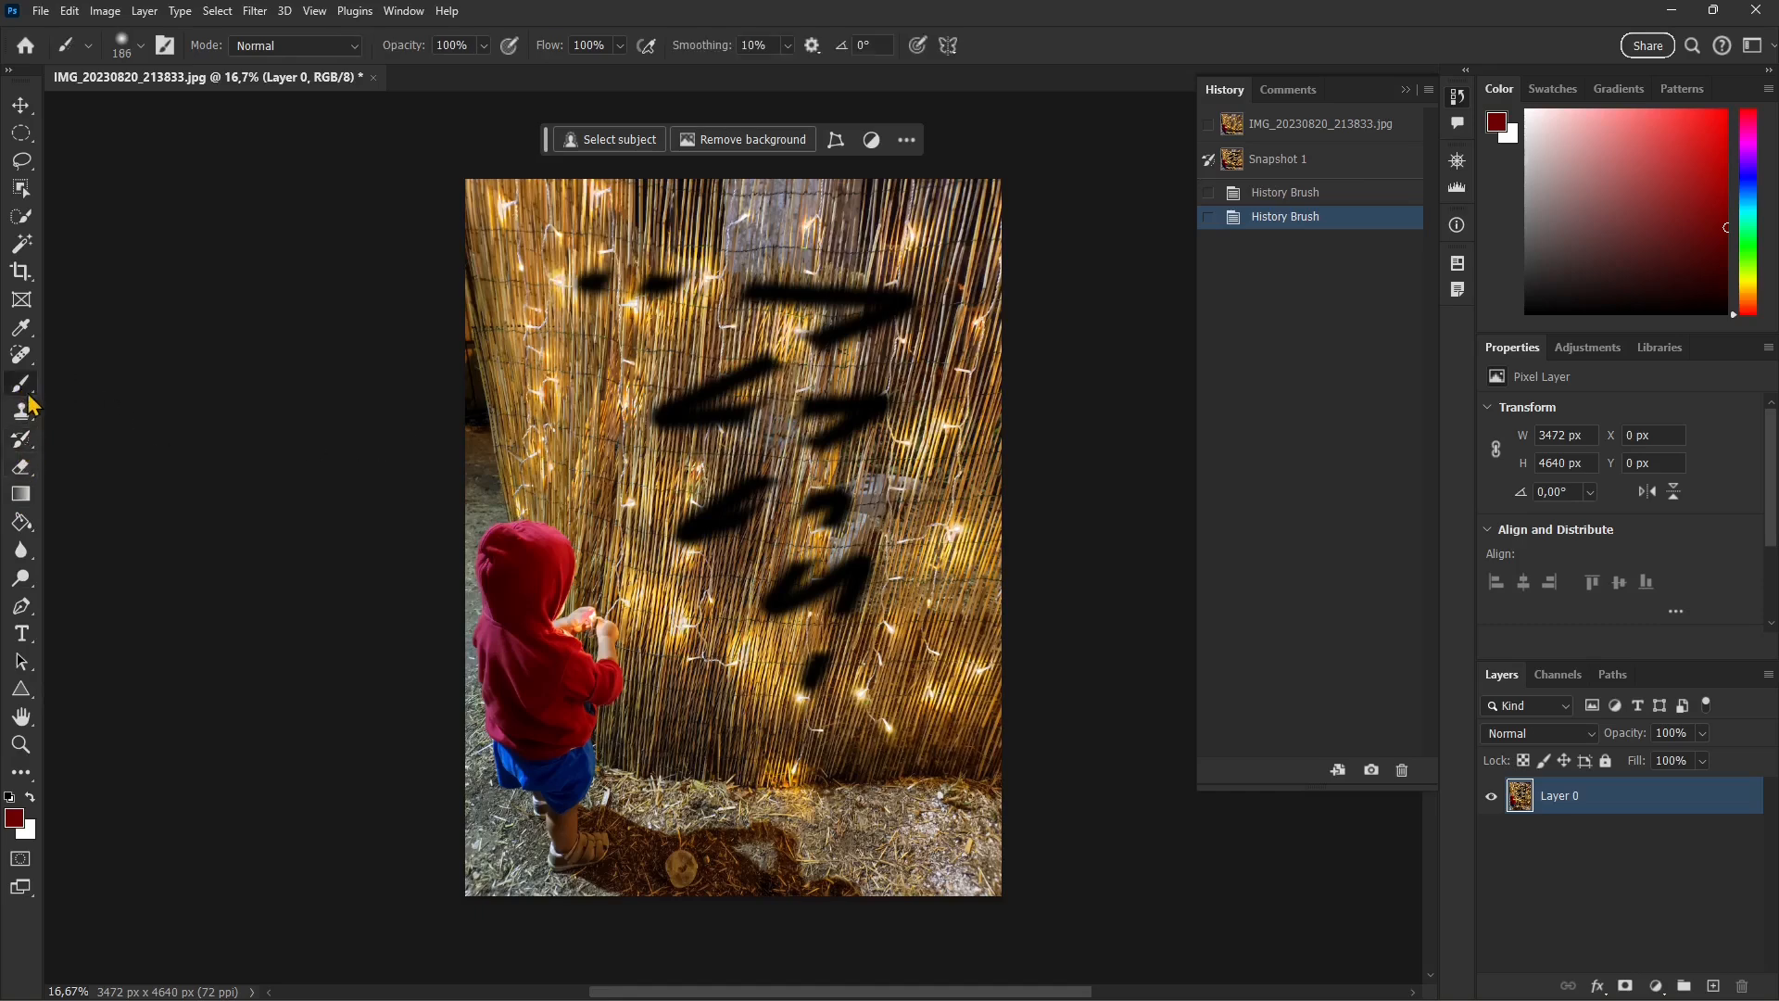
pyautogui.moveTo(611, 313)
pyautogui.mouseDown()
pyautogui.moveTo(868, 311)
pyautogui.moveTo(600, 410)
pyautogui.mouseUp()
pyautogui.moveTo(887, 334)
pyautogui.mouseDown()
pyautogui.moveTo(711, 406)
pyautogui.moveTo(877, 406)
pyautogui.moveTo(638, 527)
pyautogui.moveTo(789, 486)
pyautogui.moveTo(737, 565)
pyautogui.moveTo(842, 537)
pyautogui.moveTo(781, 607)
pyautogui.moveTo(872, 589)
pyautogui.moveTo(820, 649)
pyautogui.mouseUp()
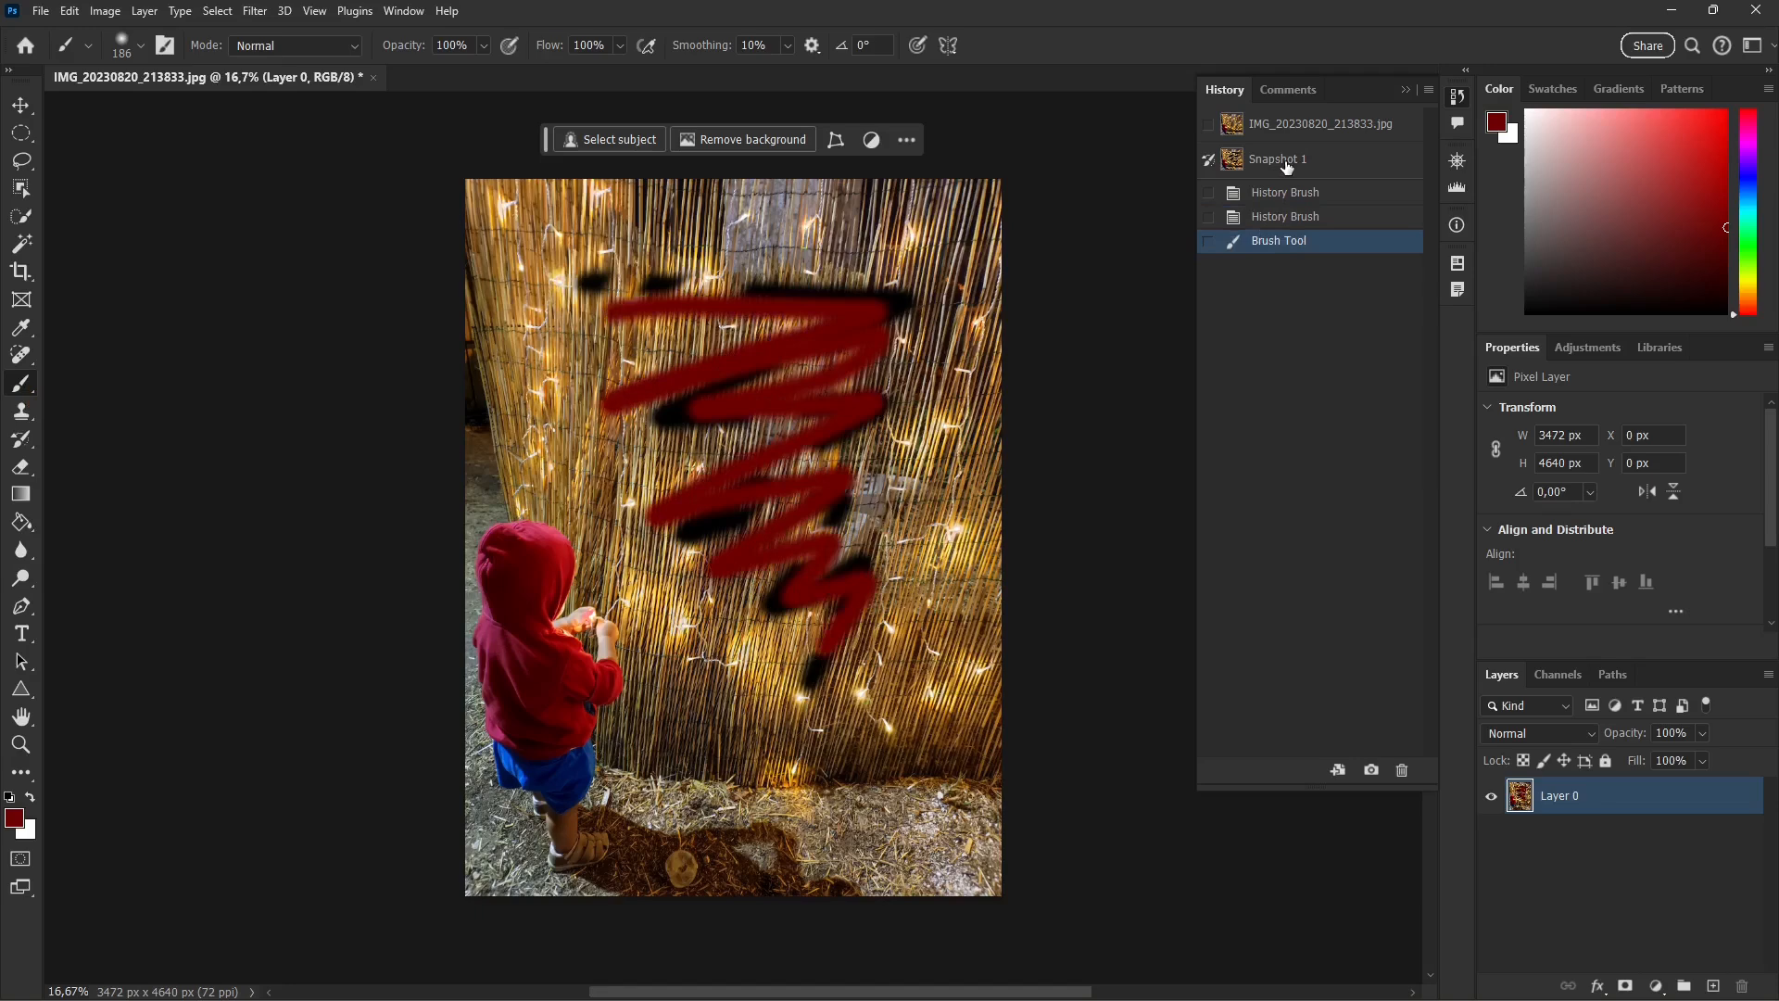
# Compare the original image with the snapshot in the history, and return to the Brush Tool state with the snapshot as brush source.
pyautogui.click(1269, 131)
pyautogui.click(1211, 126)
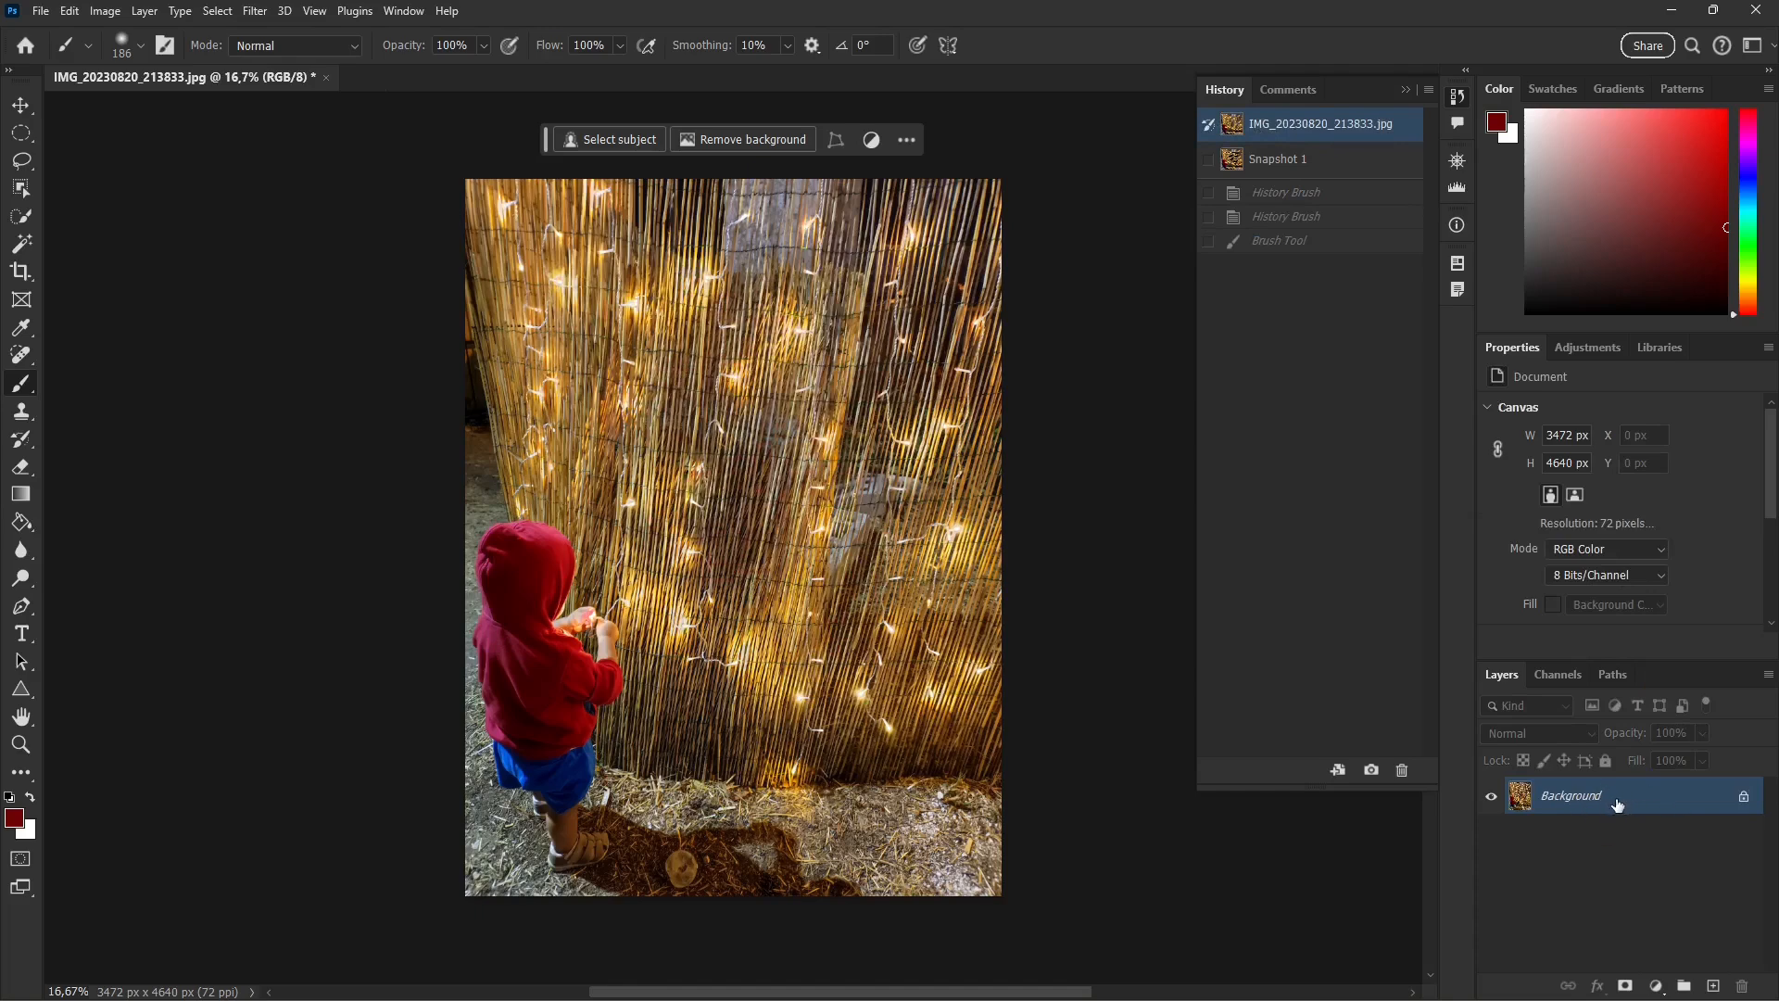
pyautogui.click(1209, 160)
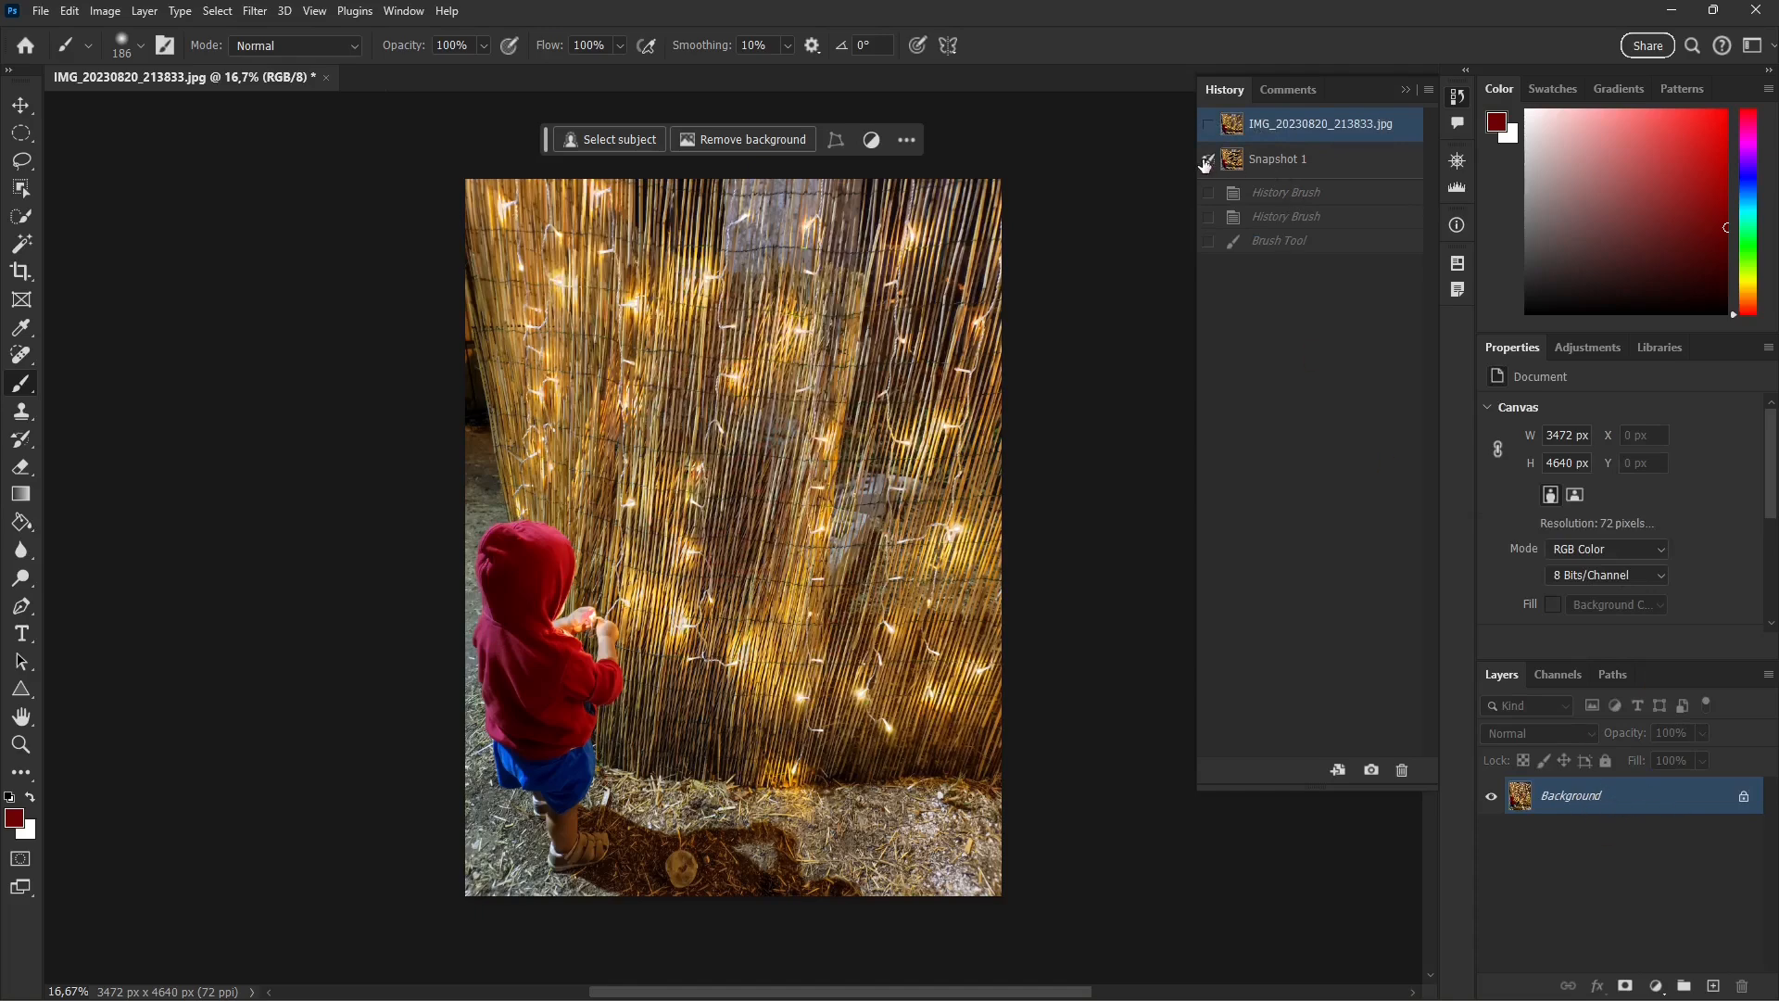
pyautogui.click(1260, 161)
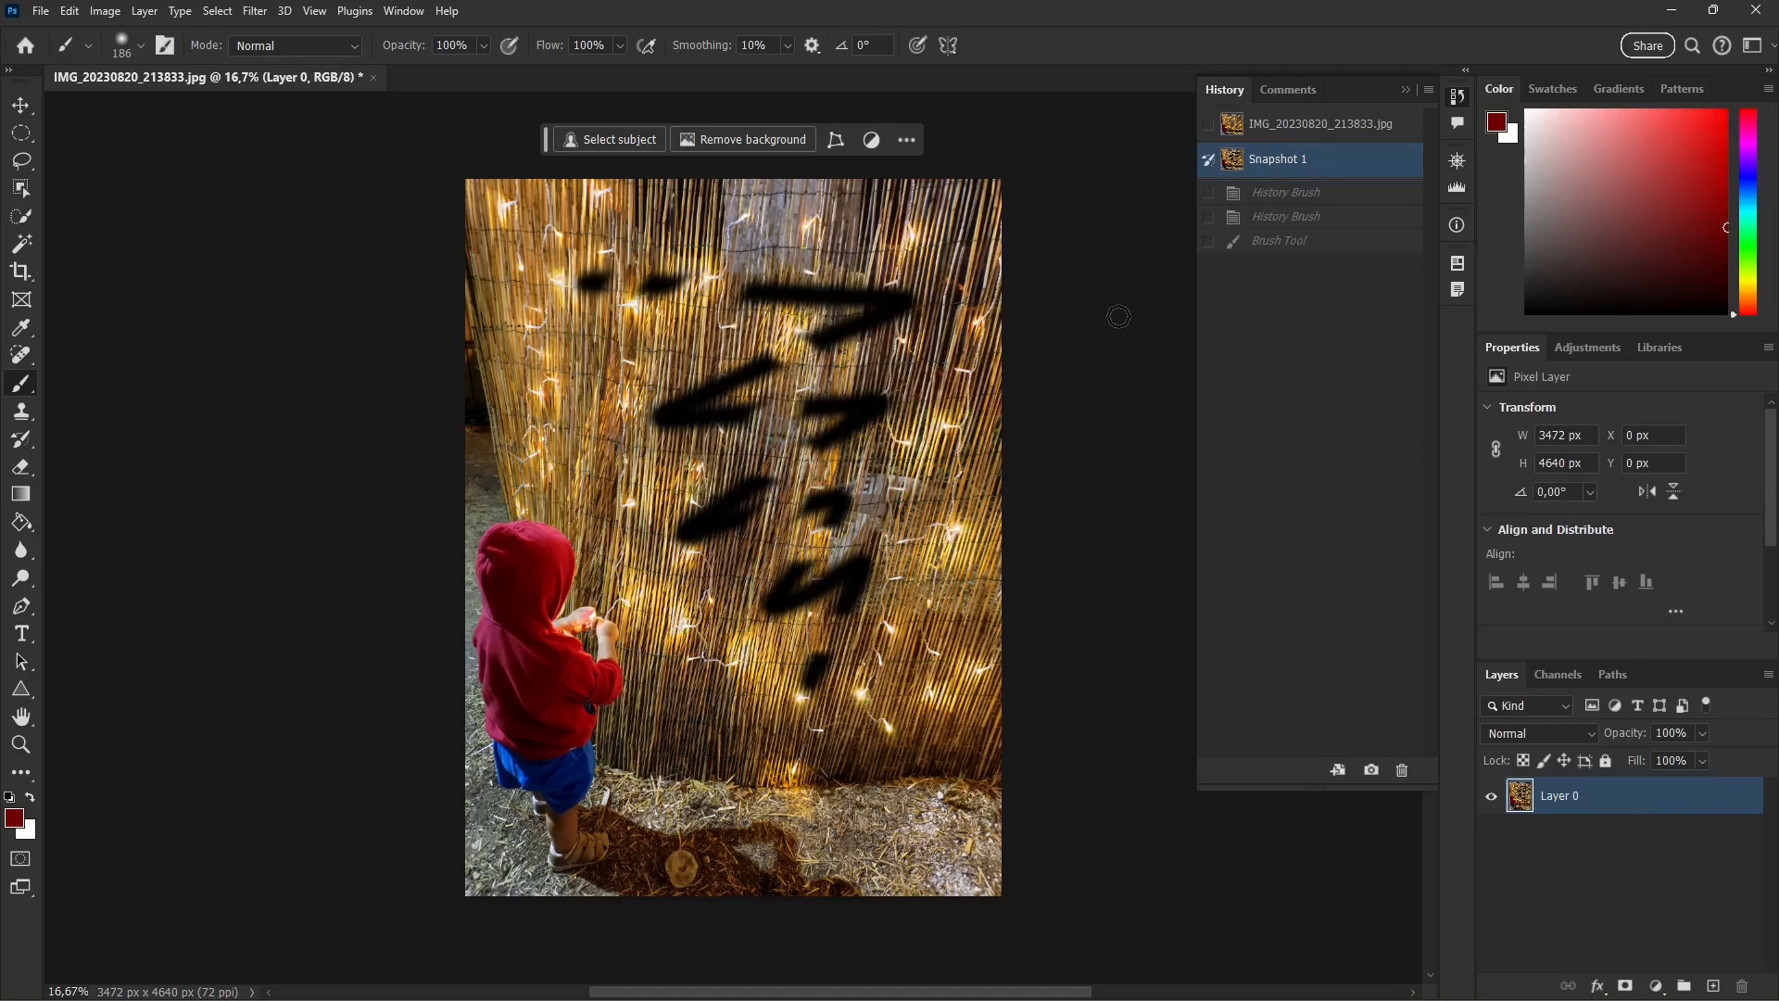
pyautogui.click(1266, 249)
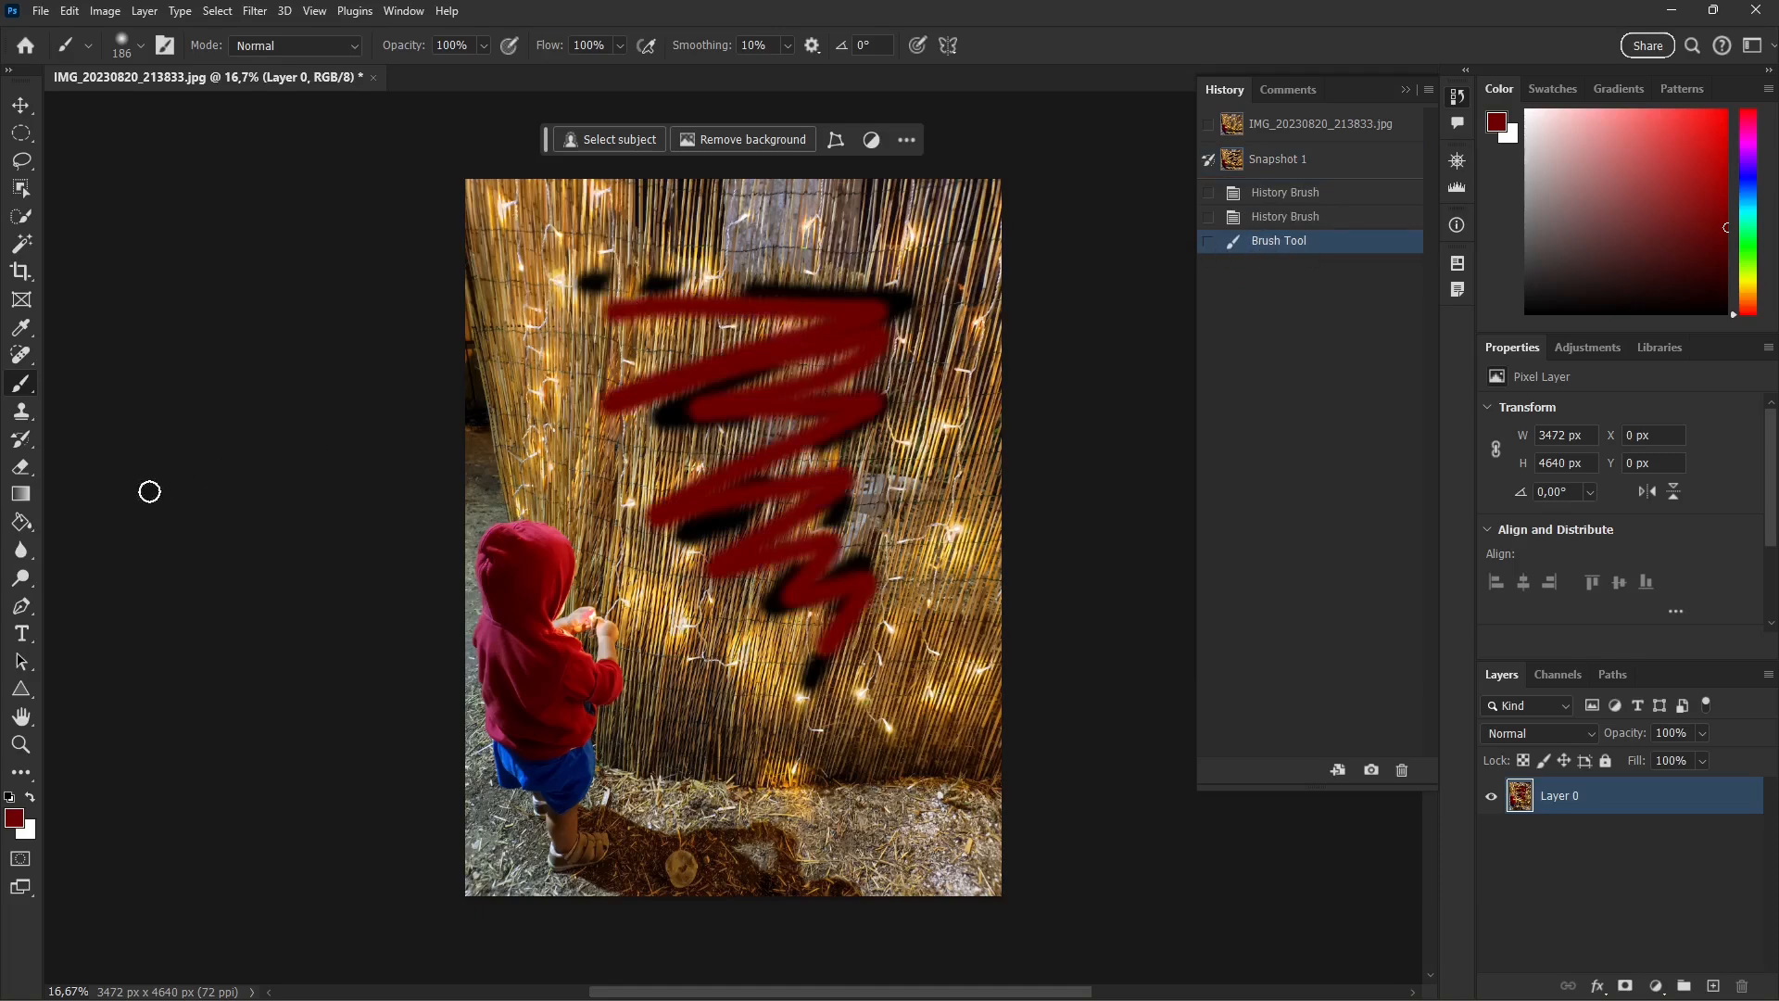
# Brush away parts of the red zigzag with the History Brush, restoring the fence and black marks from the snapshot.
pyautogui.click(24, 444)
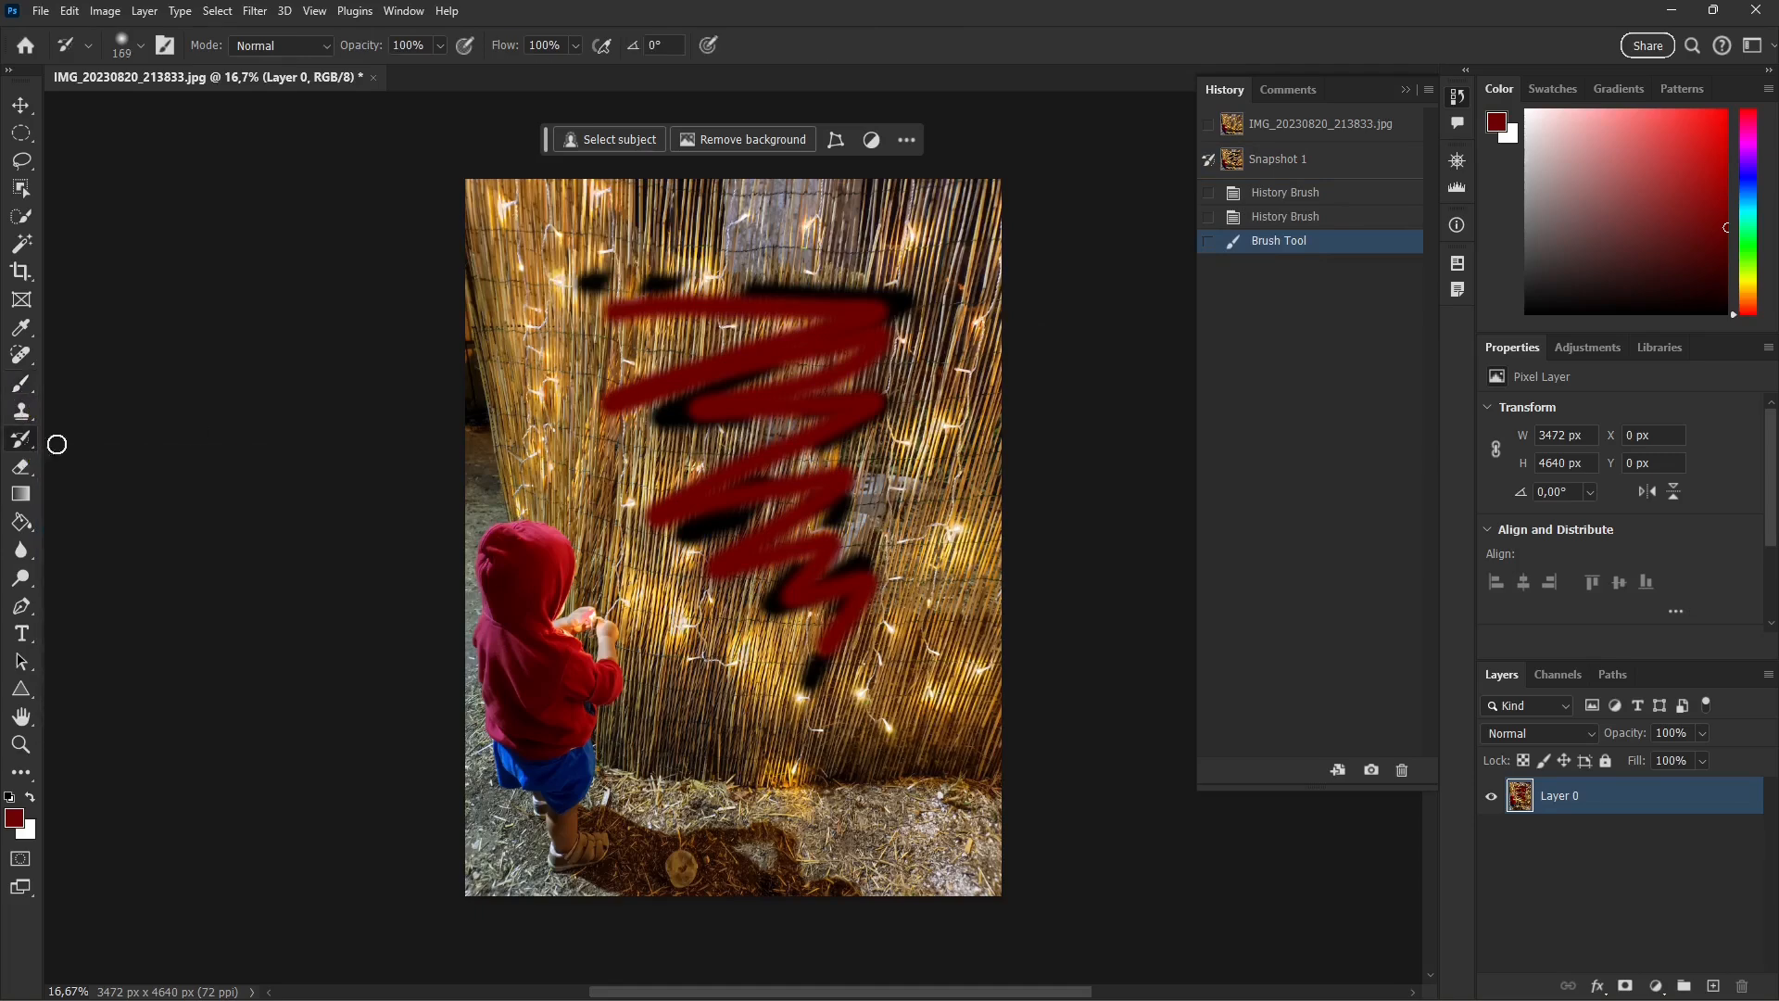
pyautogui.moveTo(788, 305); pyautogui.dragTo(846, 287)
pyautogui.moveTo(815, 351)
pyautogui.mouseDown()
pyautogui.moveTo(770, 395)
pyautogui.moveTo(850, 407)
pyautogui.mouseUp()
pyautogui.moveTo(870, 359); pyautogui.dragTo(834, 346)
pyautogui.moveTo(788, 400); pyautogui.dragTo(771, 411)
pyautogui.moveTo(807, 434); pyautogui.dragTo(701, 484)
pyautogui.moveTo(782, 482); pyautogui.dragTo(758, 517)
pyautogui.moveTo(771, 519)
pyautogui.mouseDown()
pyautogui.moveTo(832, 565)
pyautogui.moveTo(817, 588)
pyautogui.mouseUp()
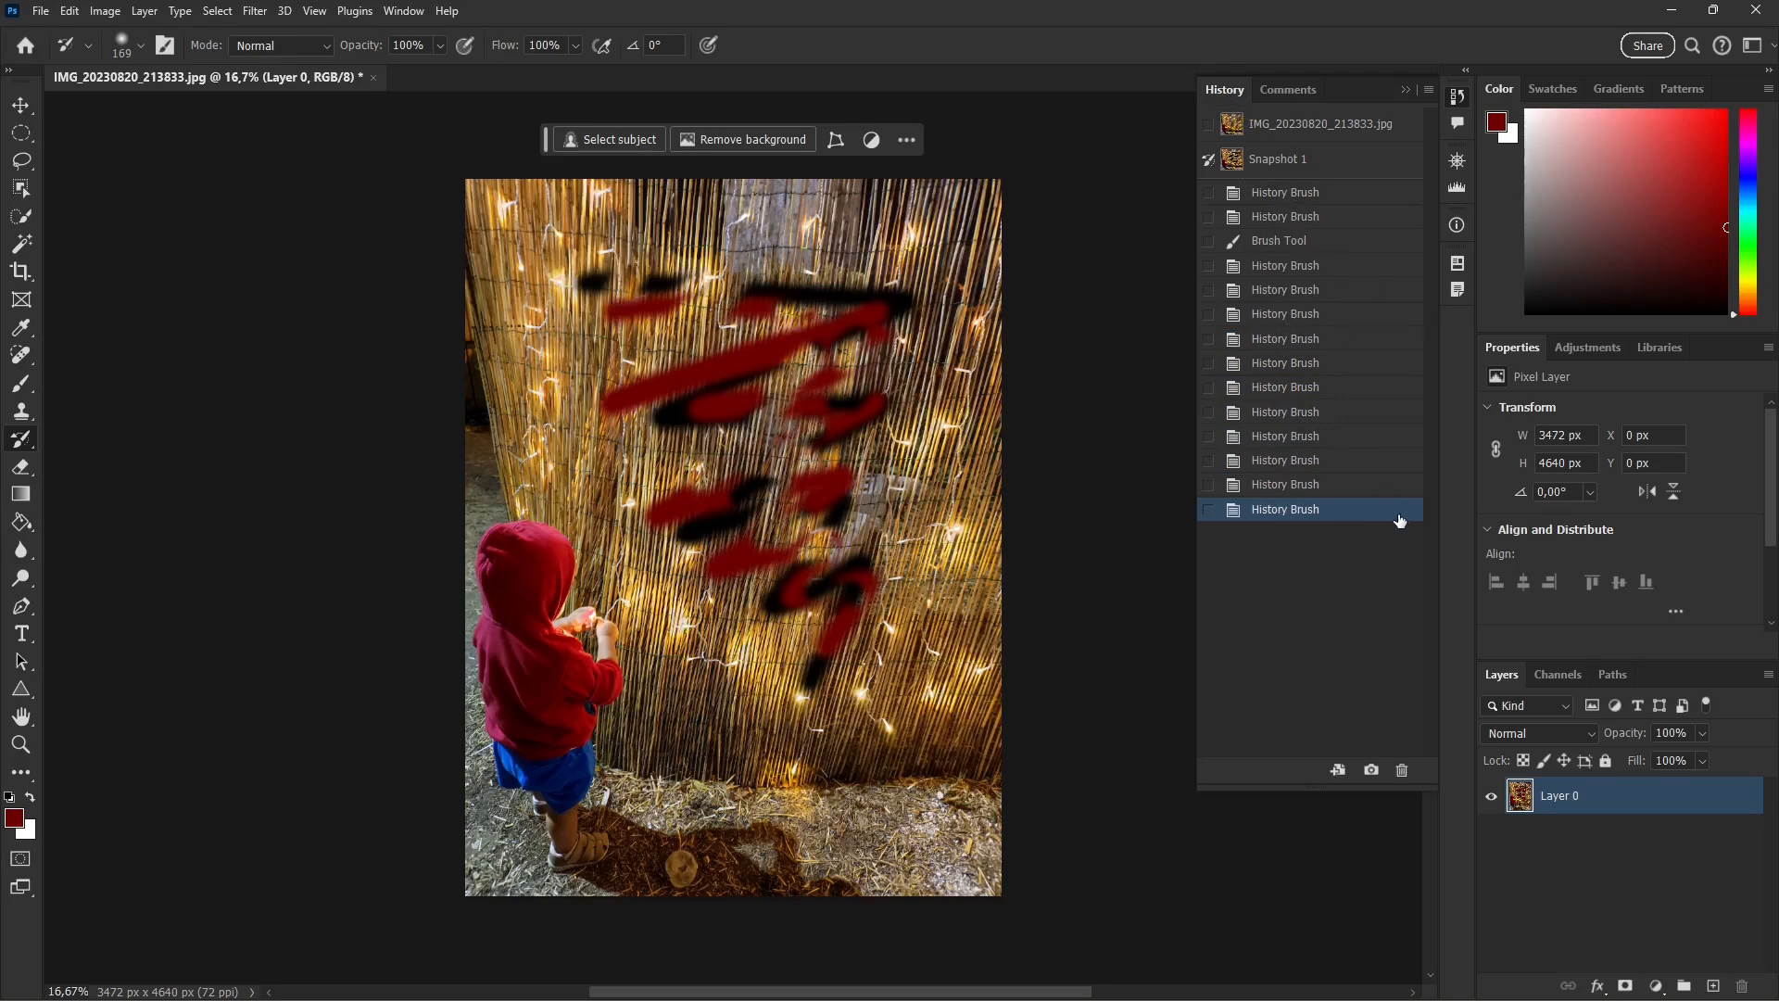
# Delete the latest History Brush state from the history.
pyautogui.click(1403, 771)
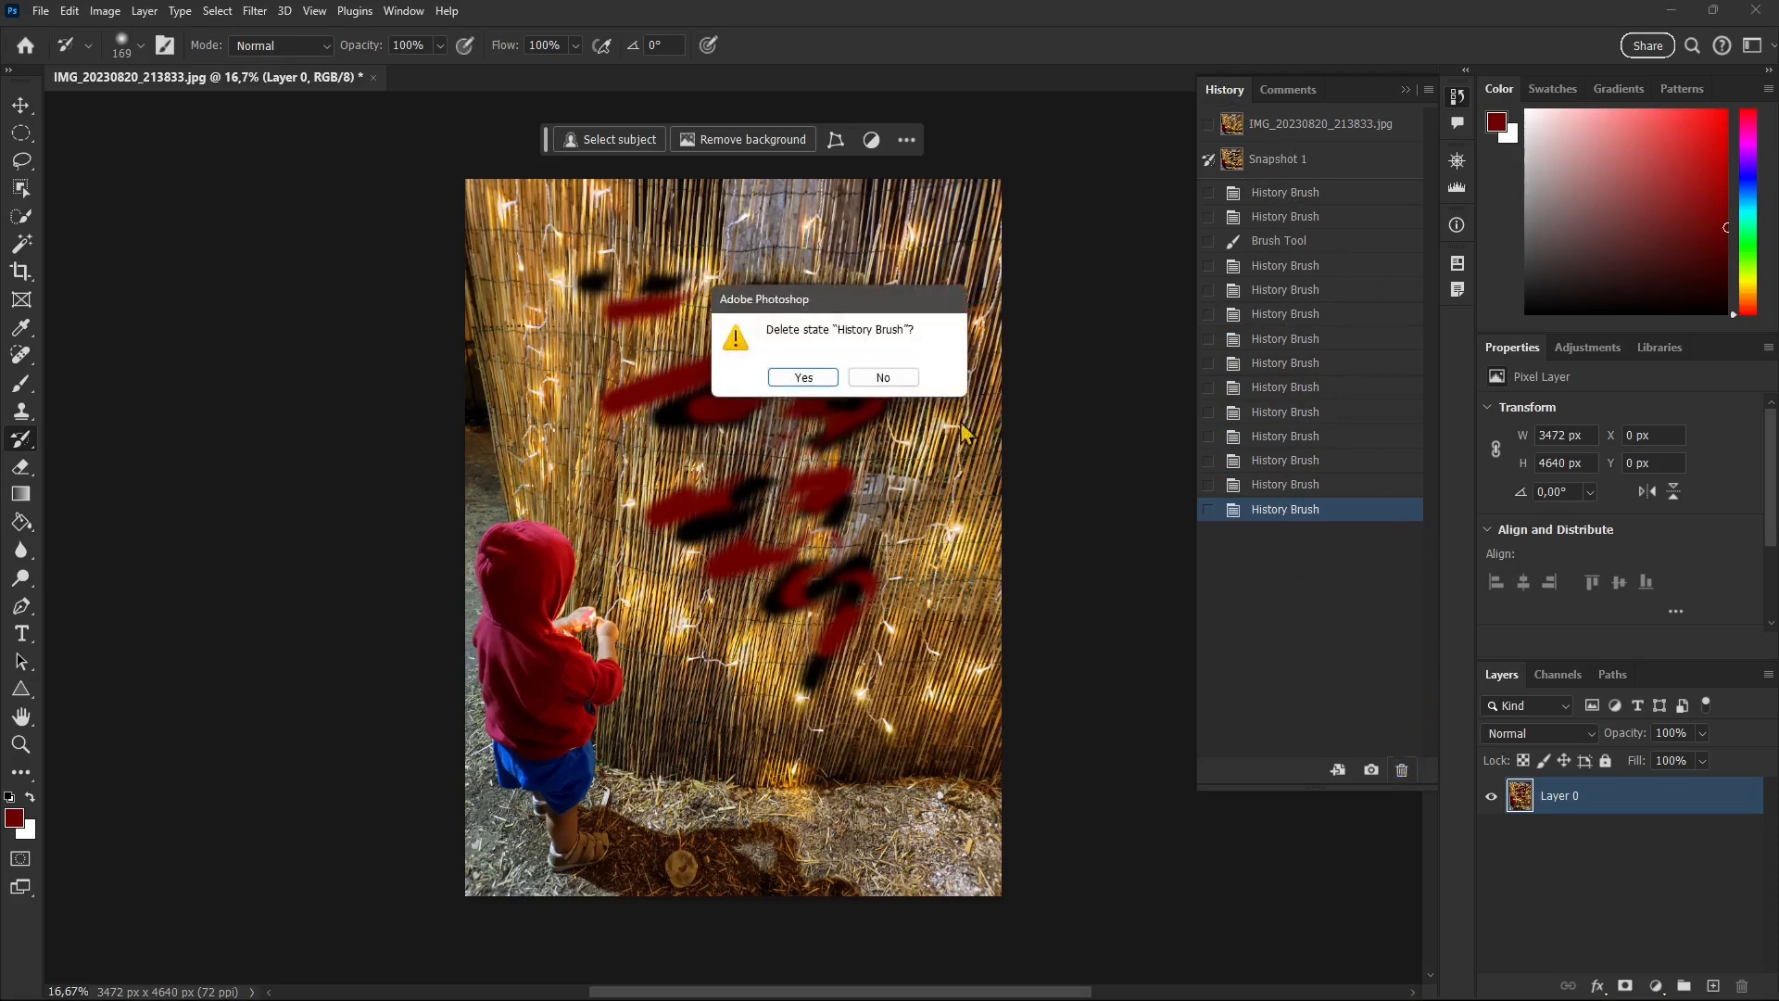
pyautogui.click(803, 489)
# Paint a stroke with the first History Brush state after the red zigzag as source, then revert to the originally opened image.
pyautogui.click(1208, 485)
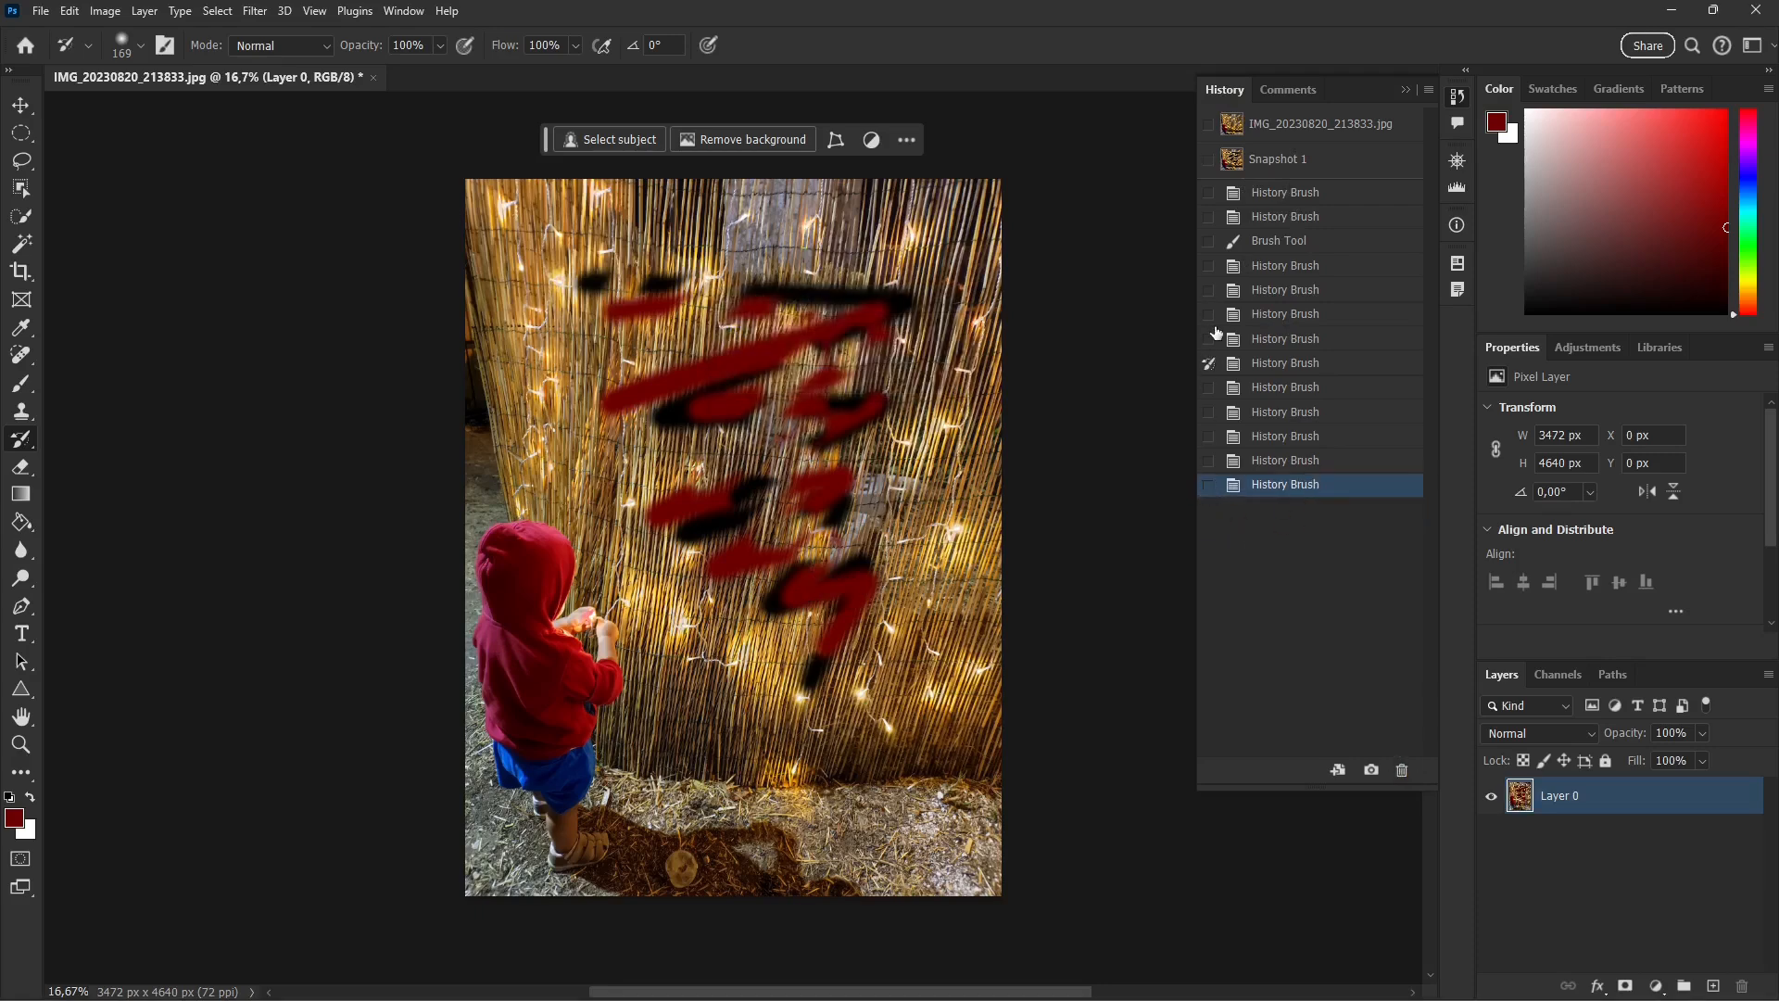
pyautogui.click(1208, 265)
pyautogui.moveTo(816, 361)
pyautogui.mouseDown()
pyautogui.moveTo(714, 370)
pyautogui.moveTo(788, 373)
pyautogui.mouseUp()
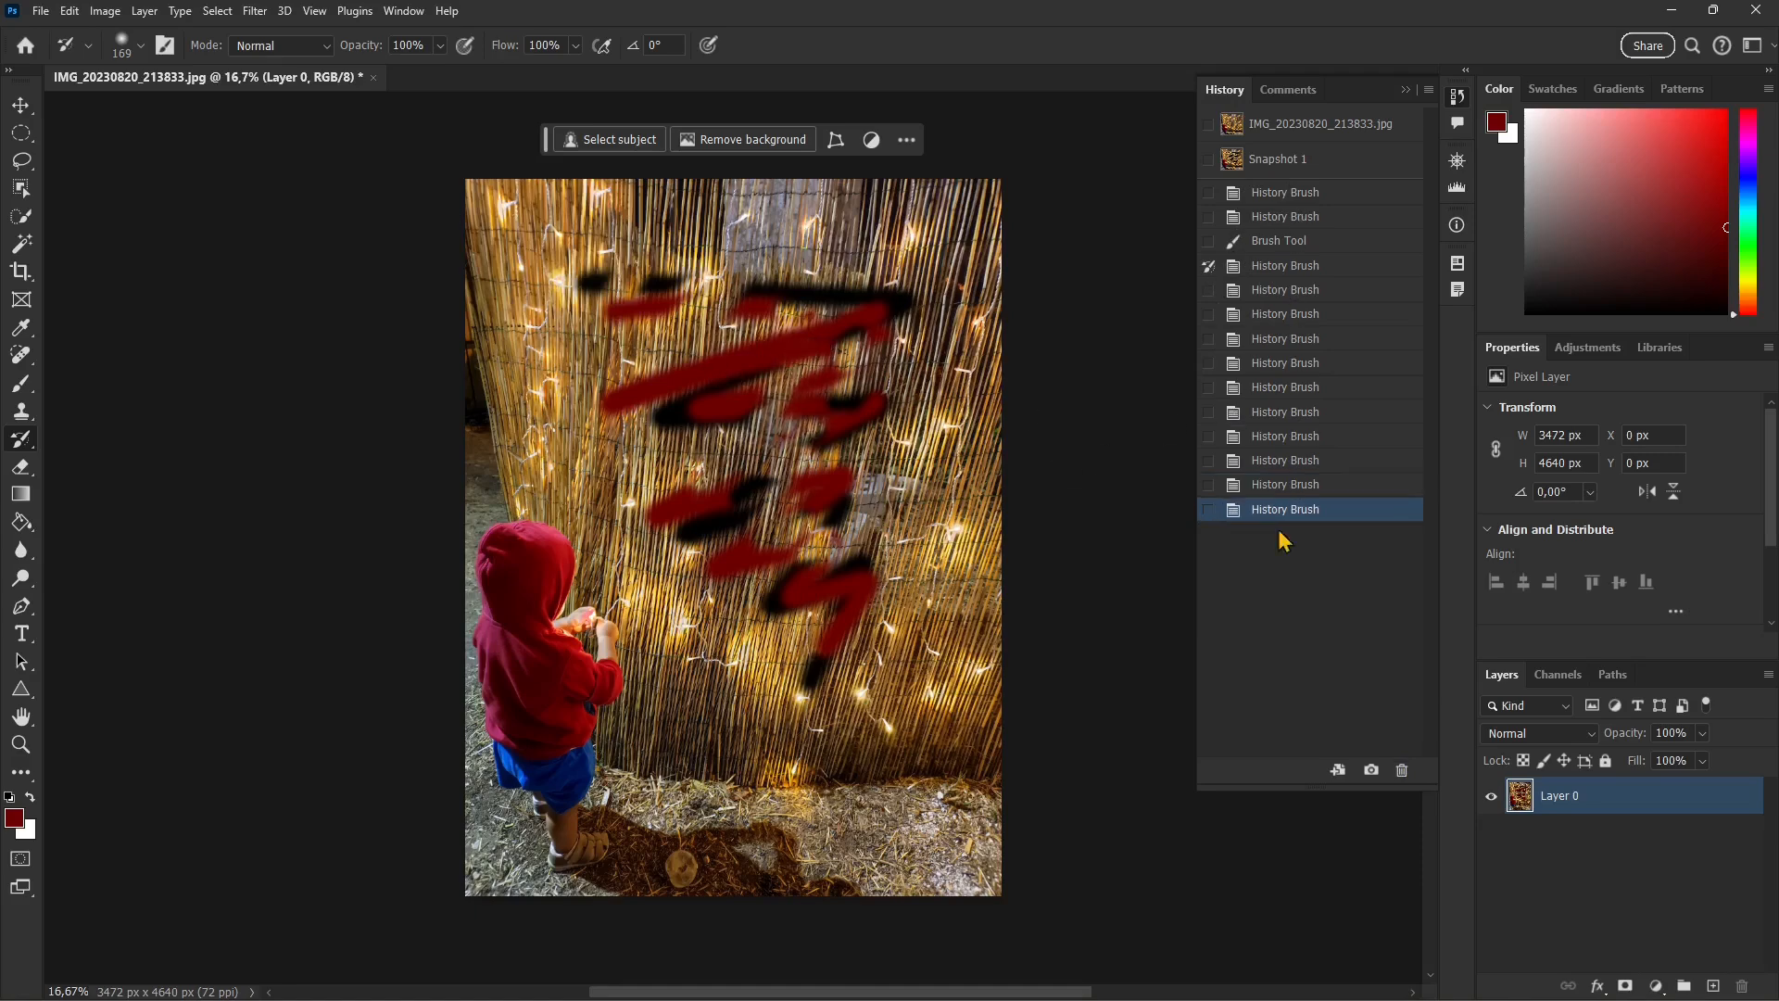
pyautogui.click(1266, 130)
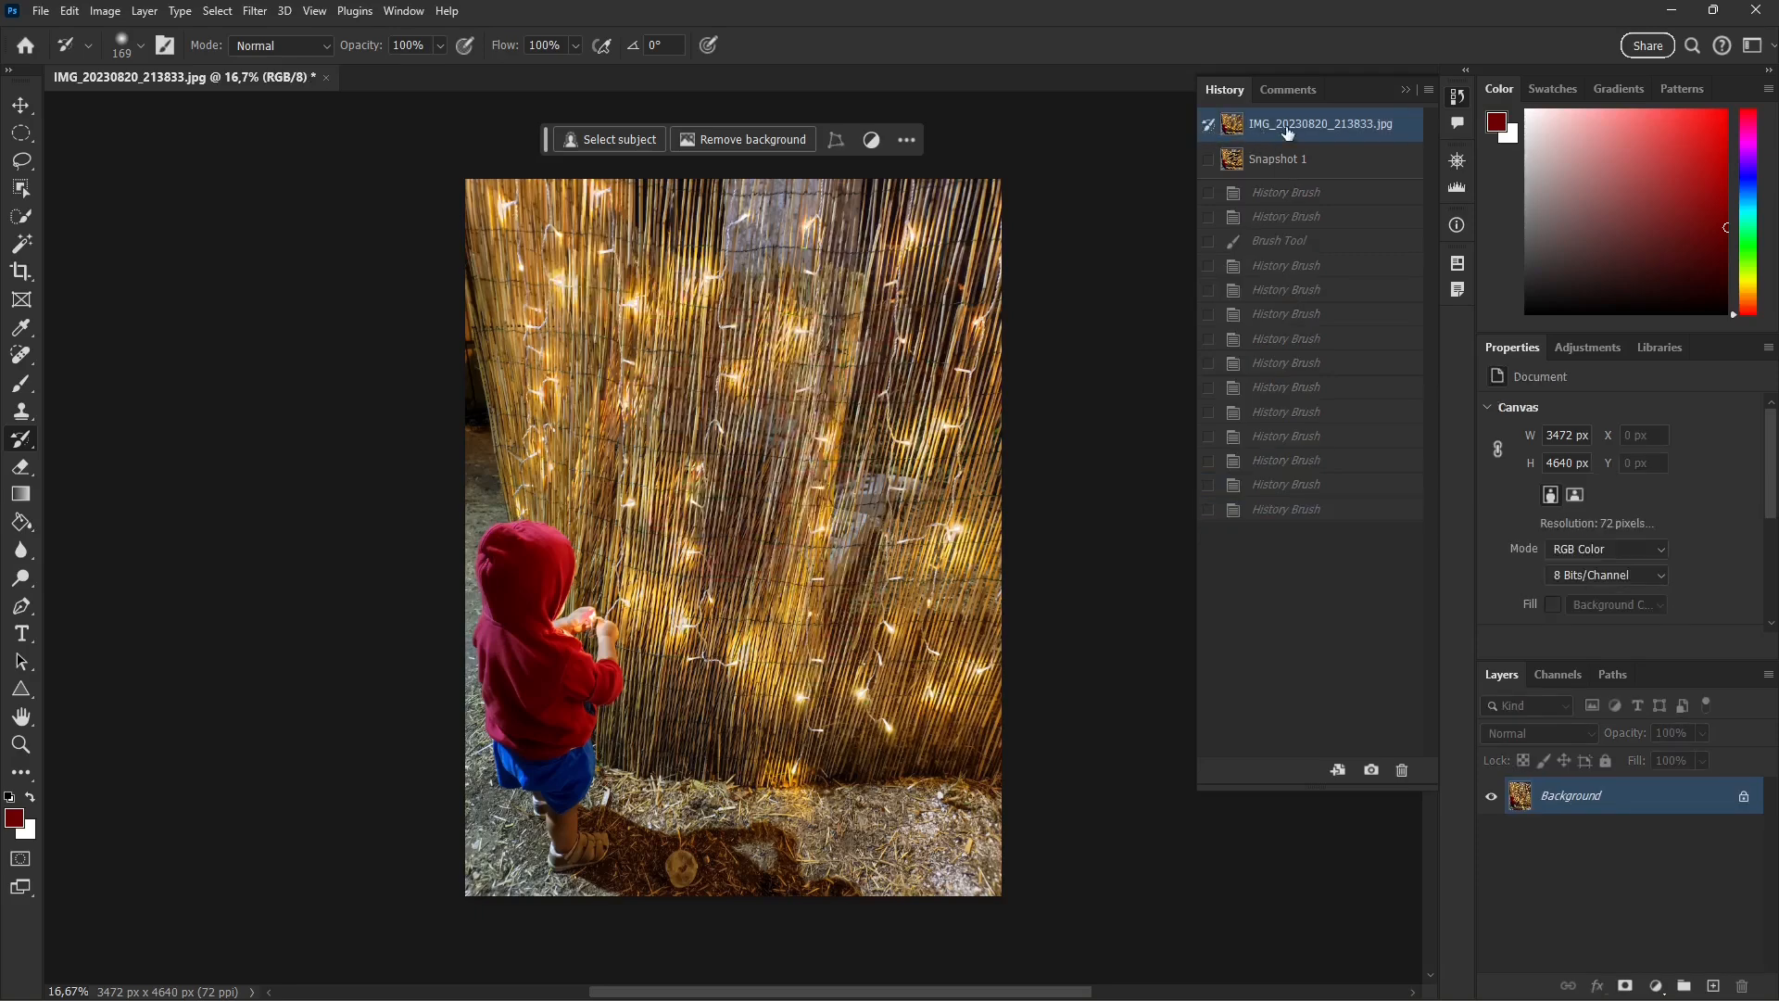
# Delete Snapshot 1 from the history and revert to the originally opened image.
pyautogui.click(1269, 163)
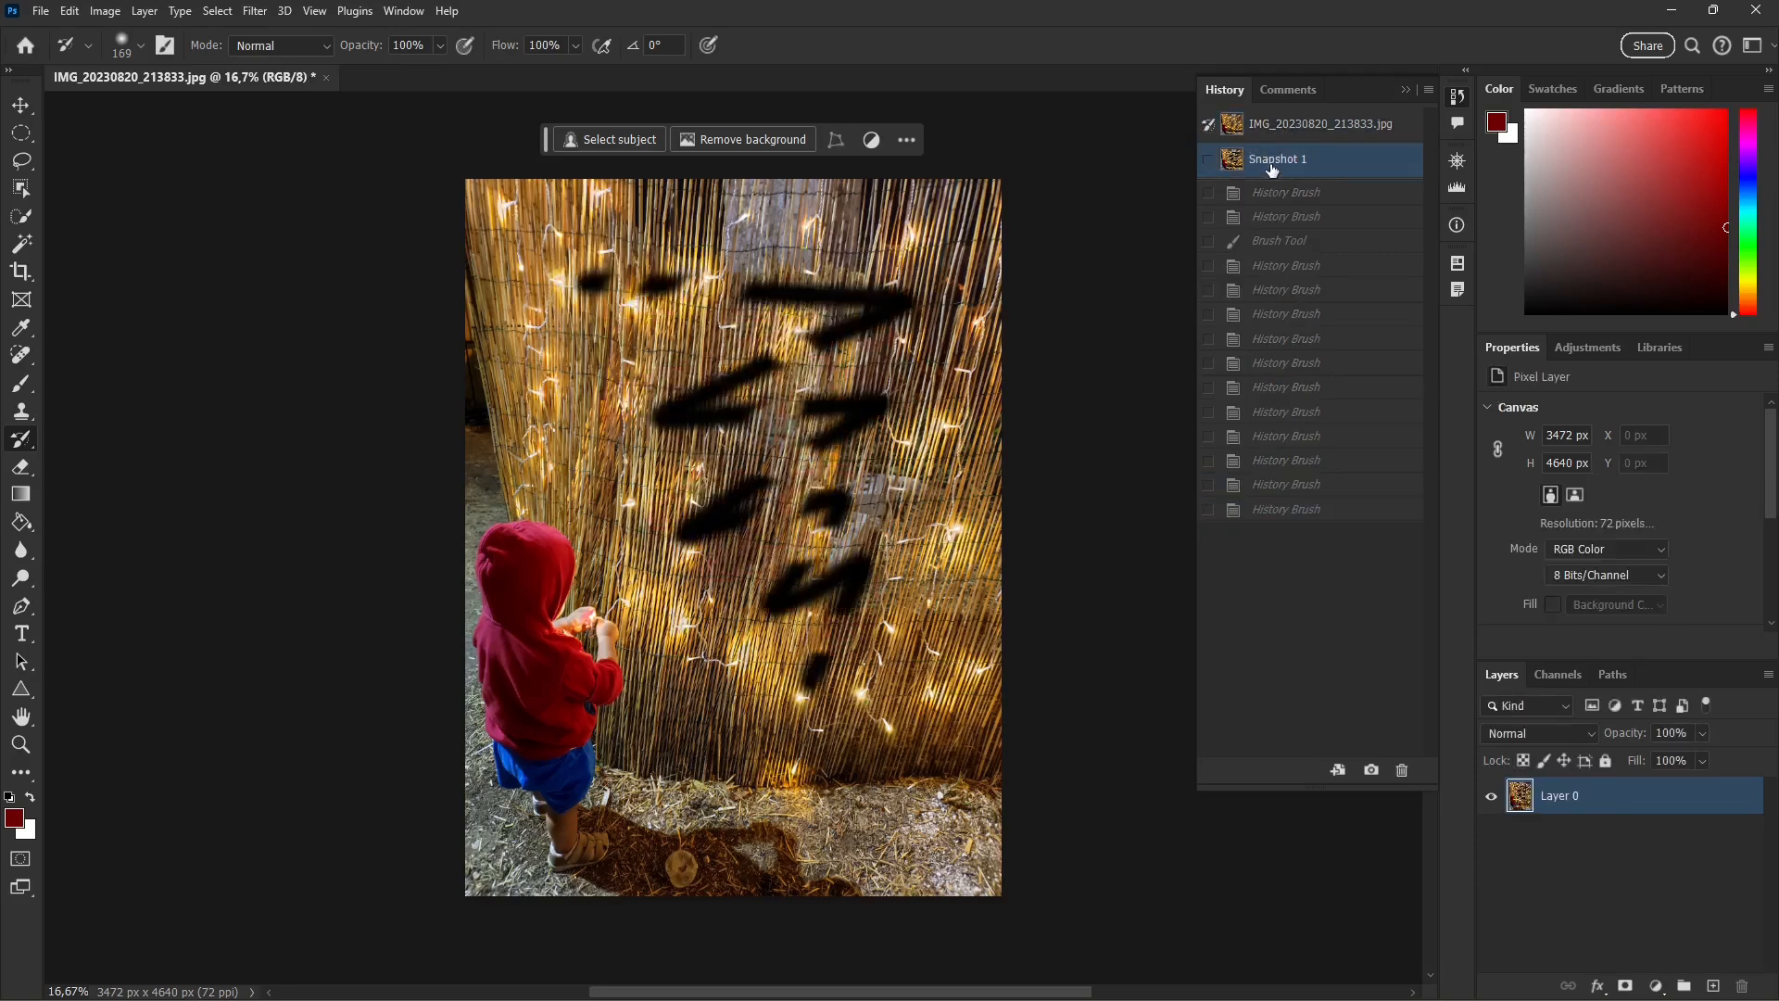
pyautogui.click(1402, 771)
pyautogui.click(803, 378)
pyautogui.click(1270, 129)
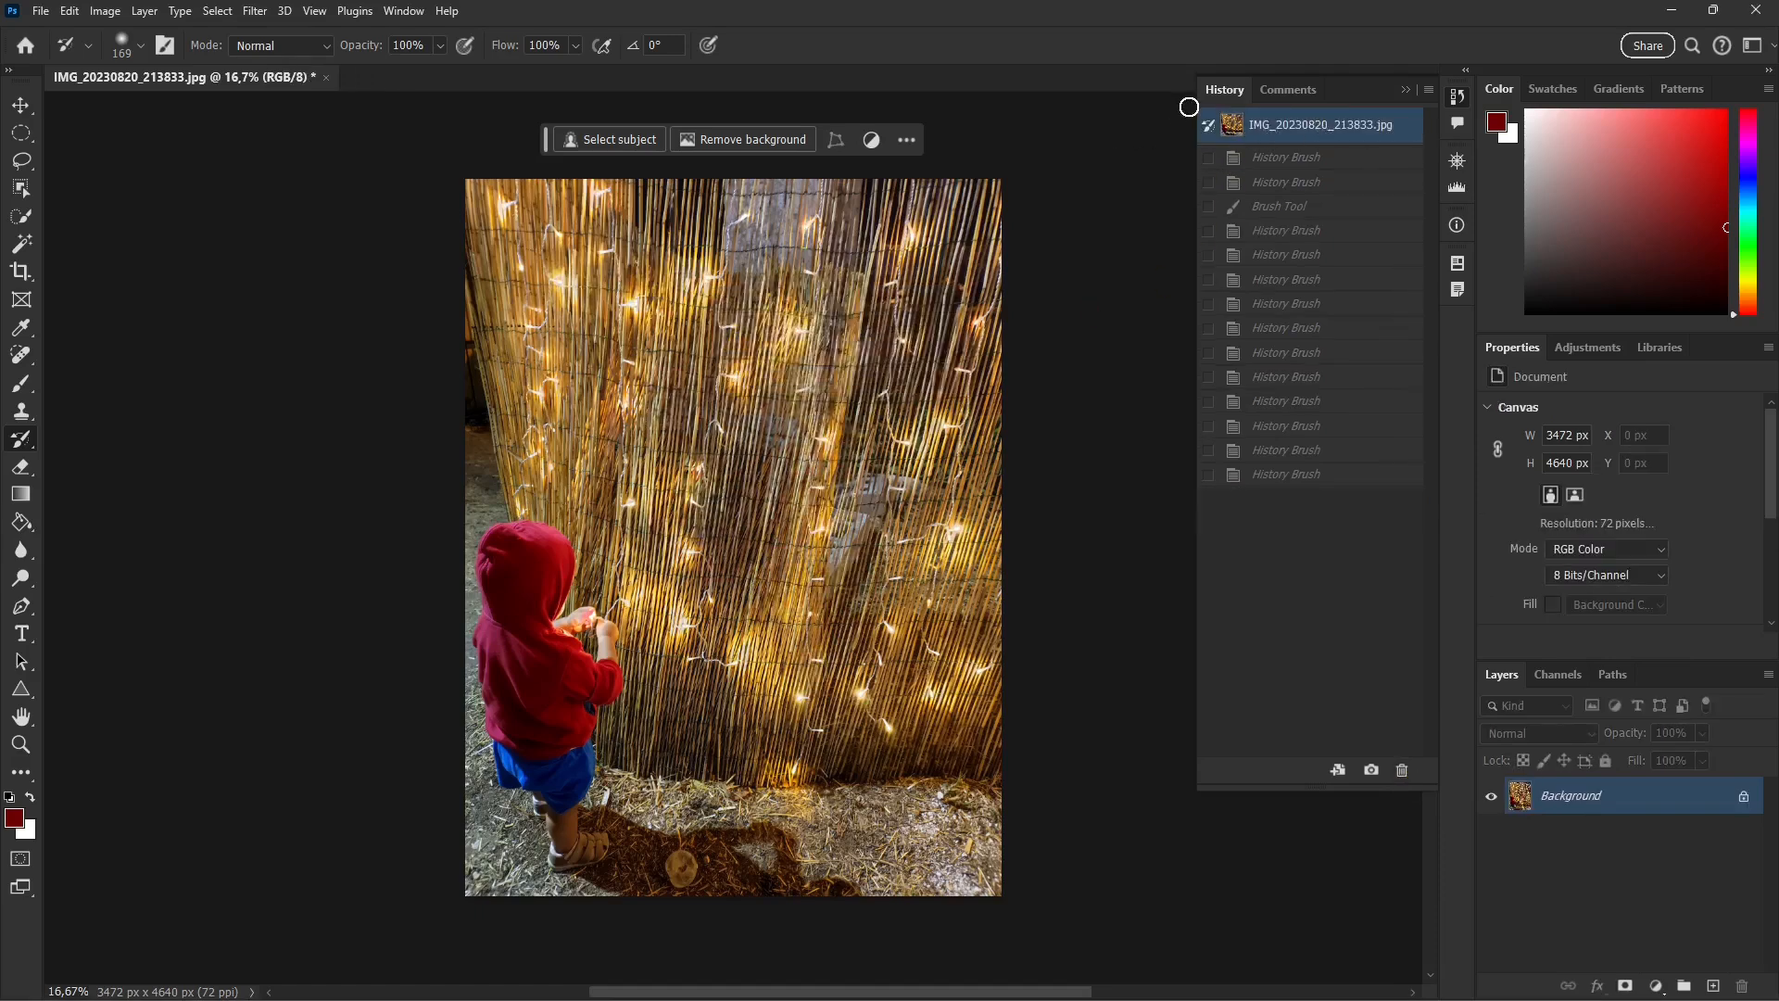
pyautogui.click(1406, 89)
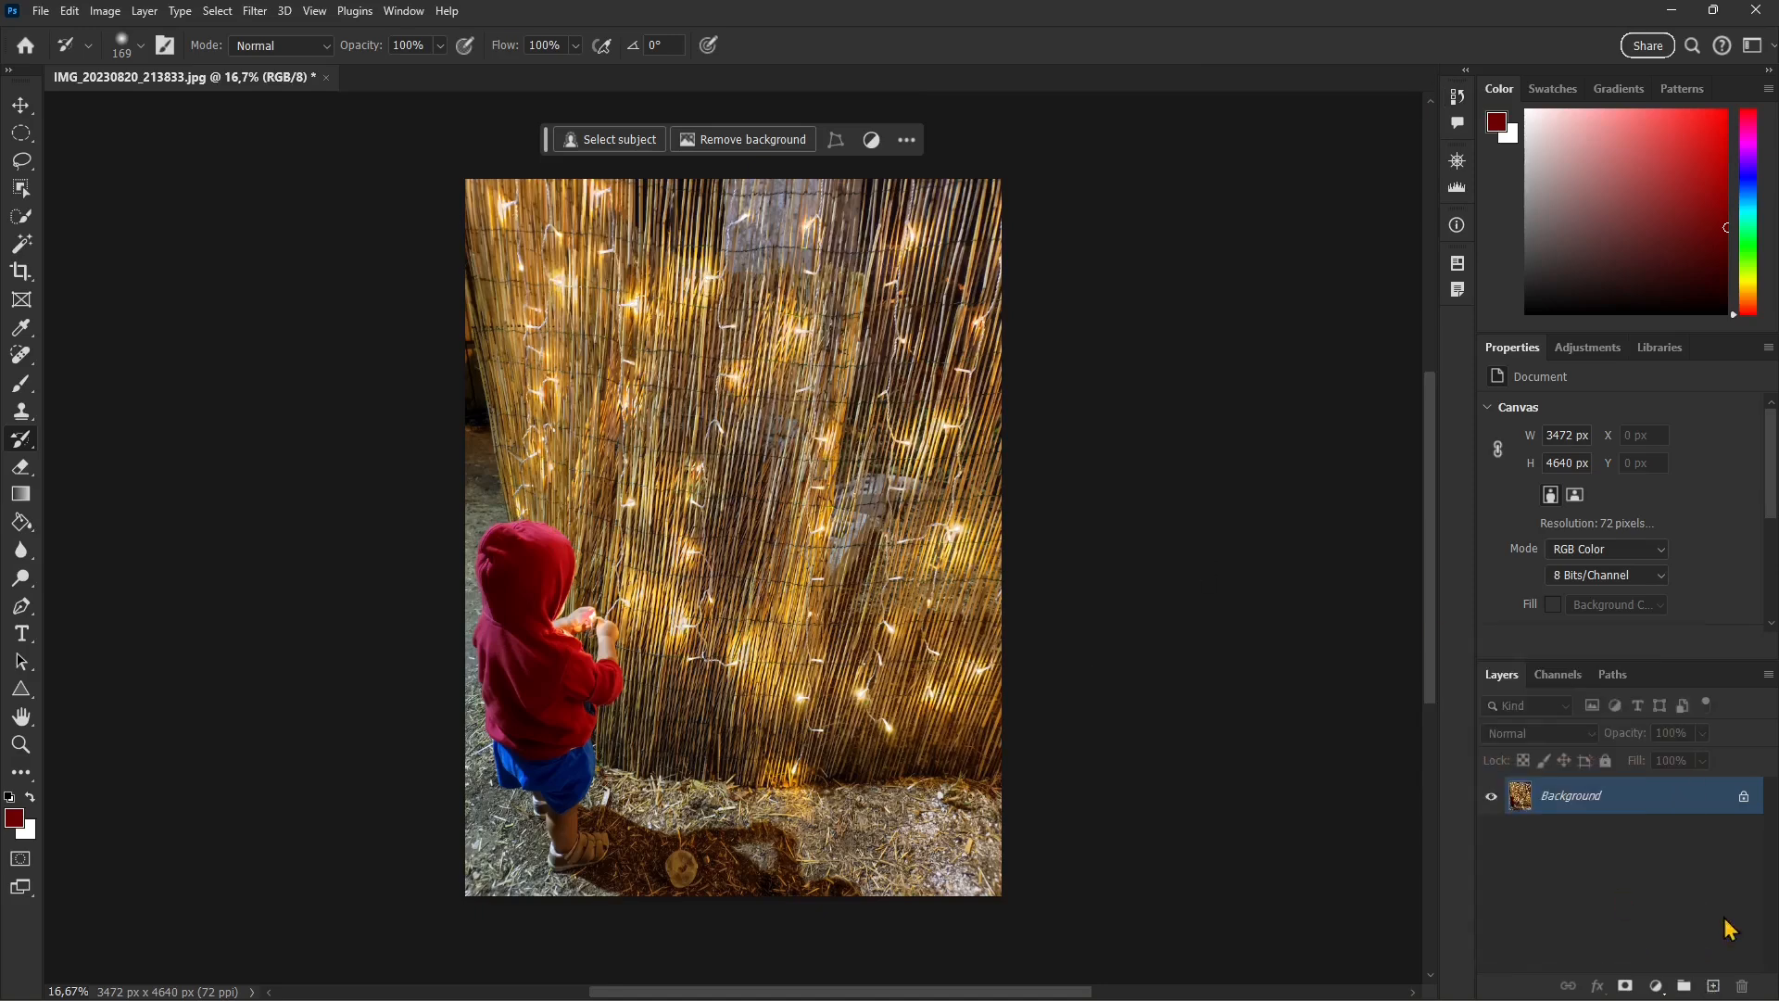
# Add a new layer and sample foreground colours from the fence and the red hoodie with the Eyedropper.
pyautogui.click(1713, 988)
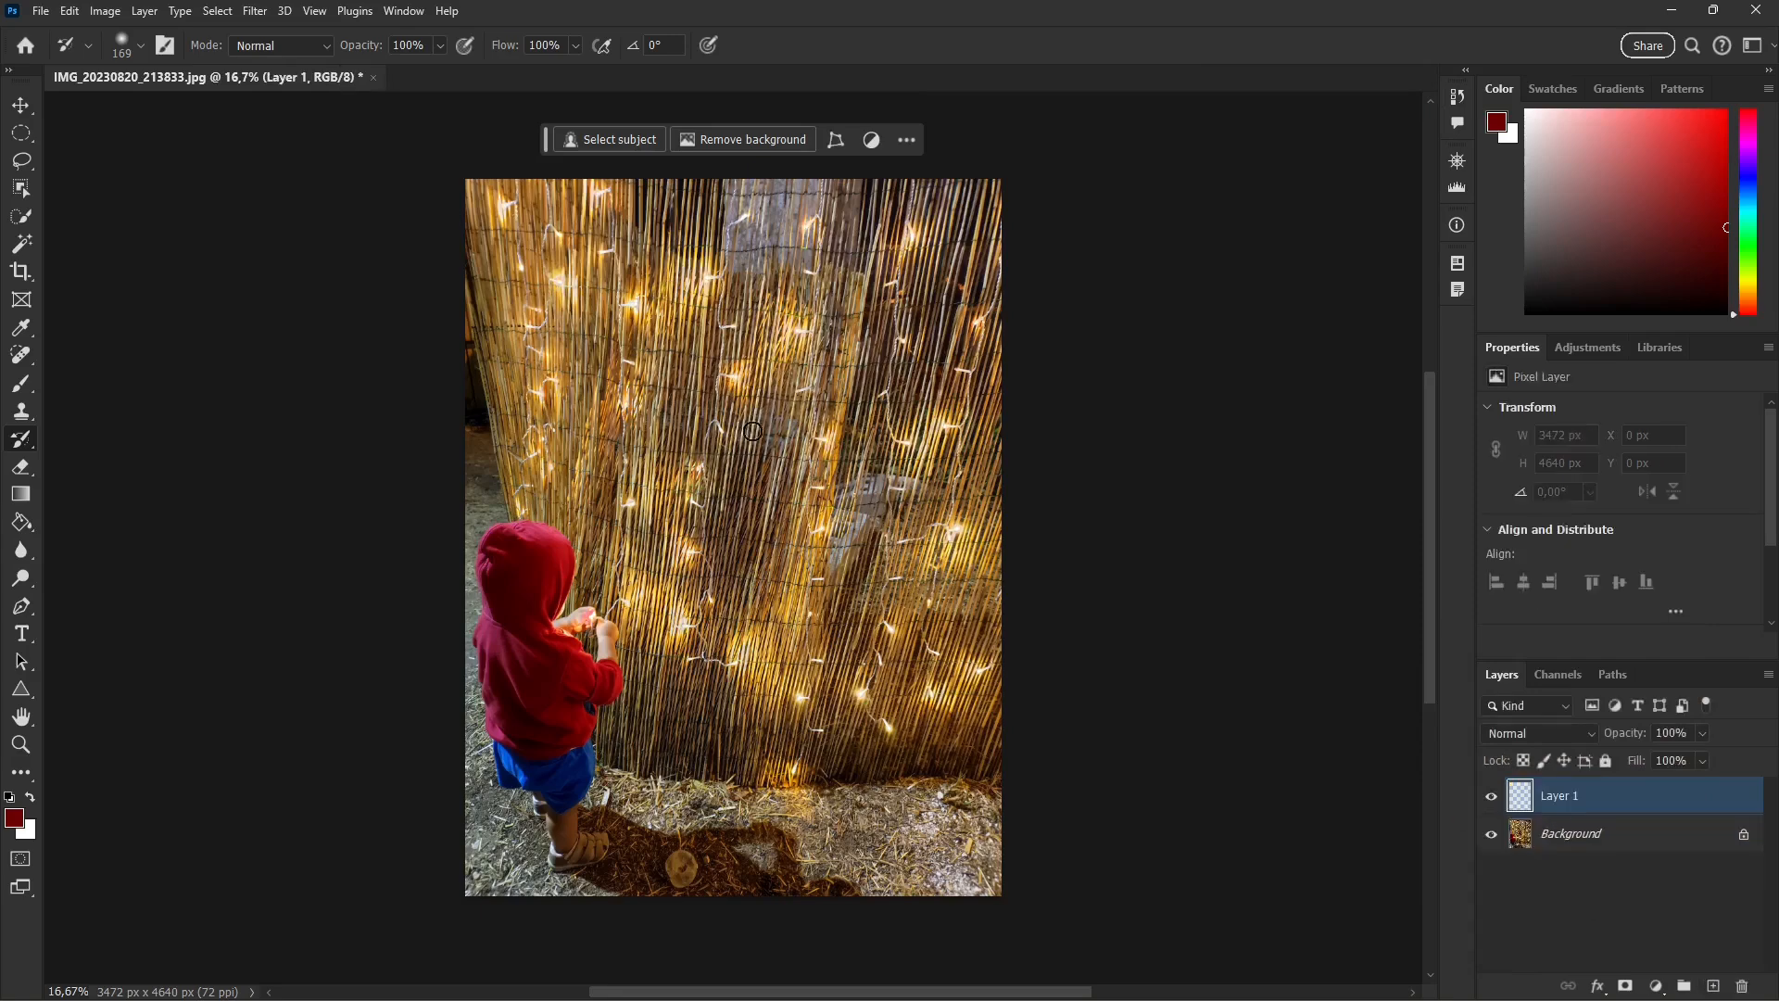
pyautogui.click(21, 327)
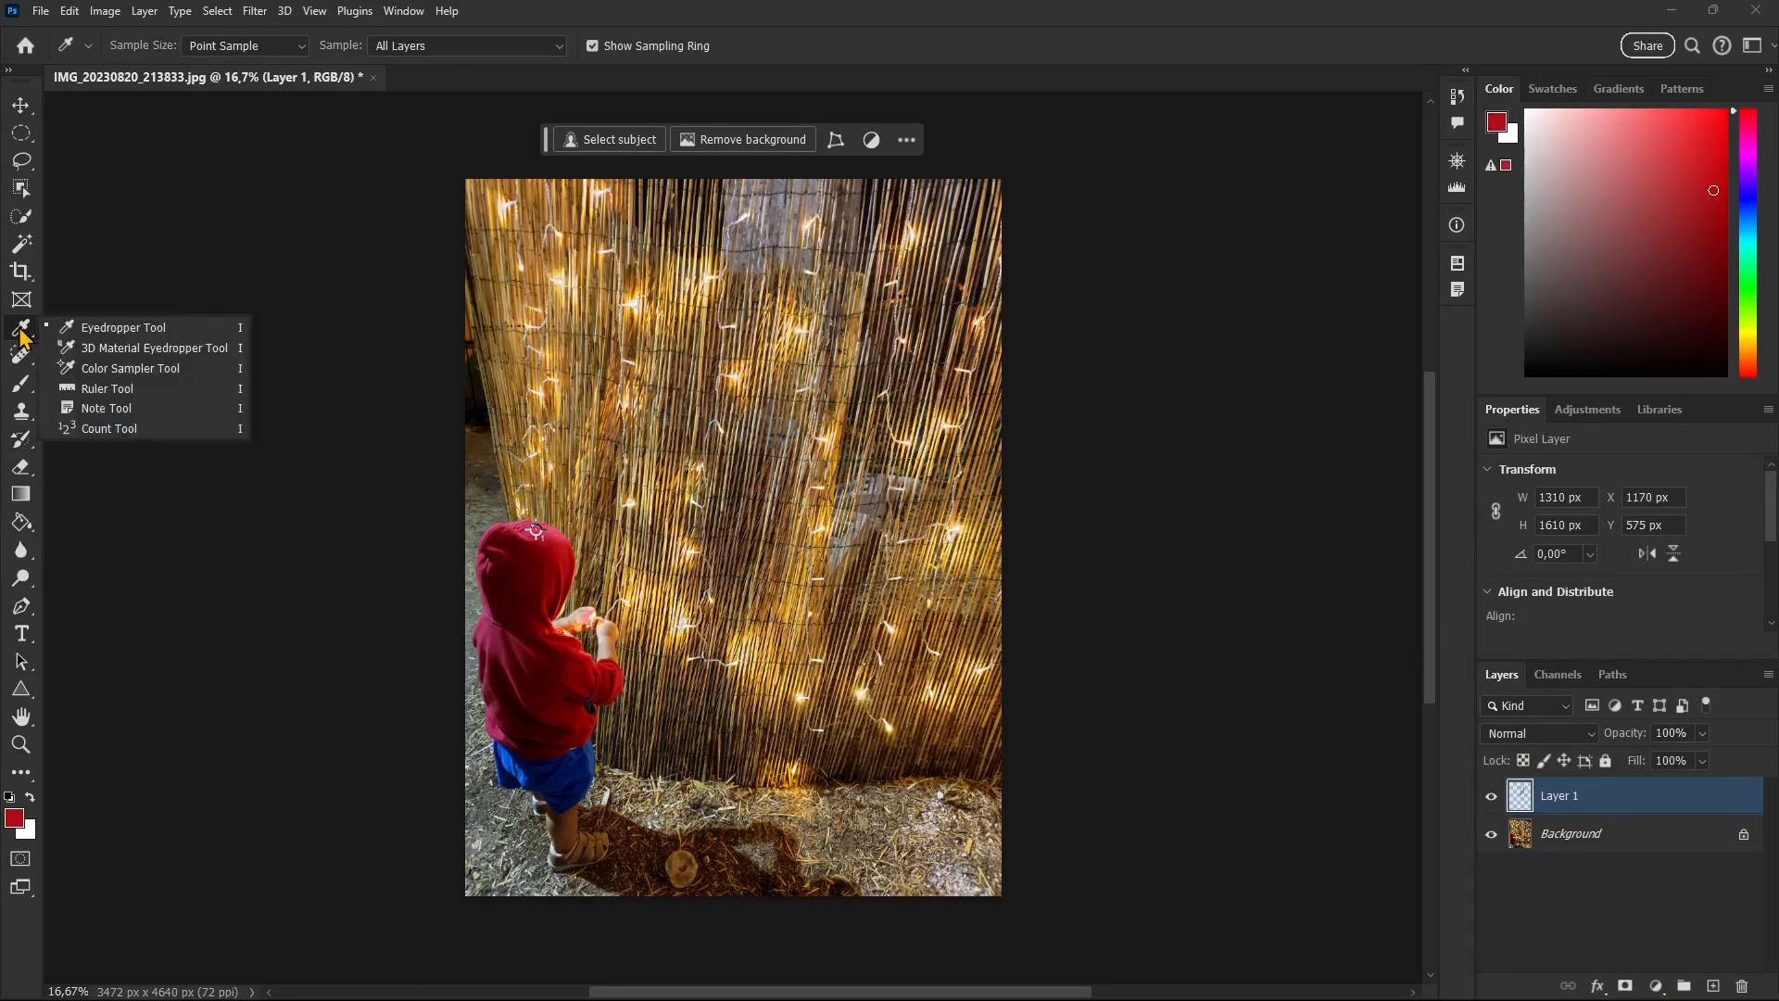
pyautogui.moveTo(519, 353); pyautogui.dragTo(741, 630)
pyautogui.click(782, 318)
pyautogui.click(827, 320)
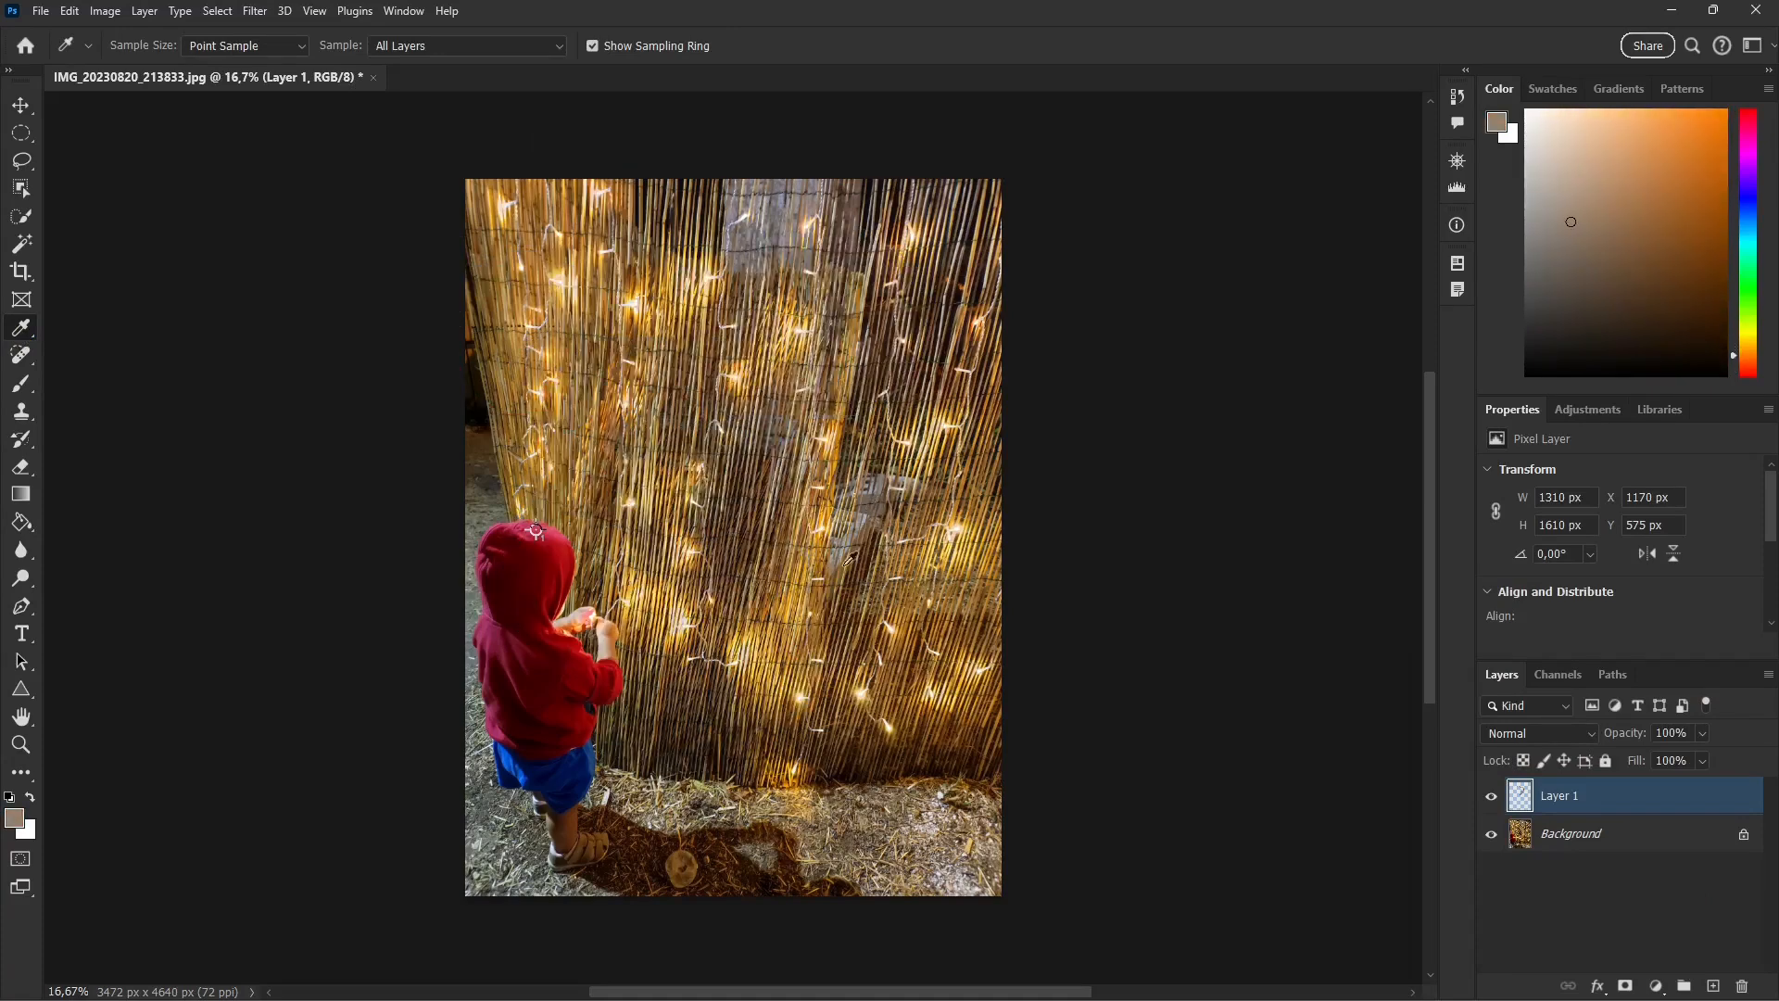
pyautogui.click(593, 654)
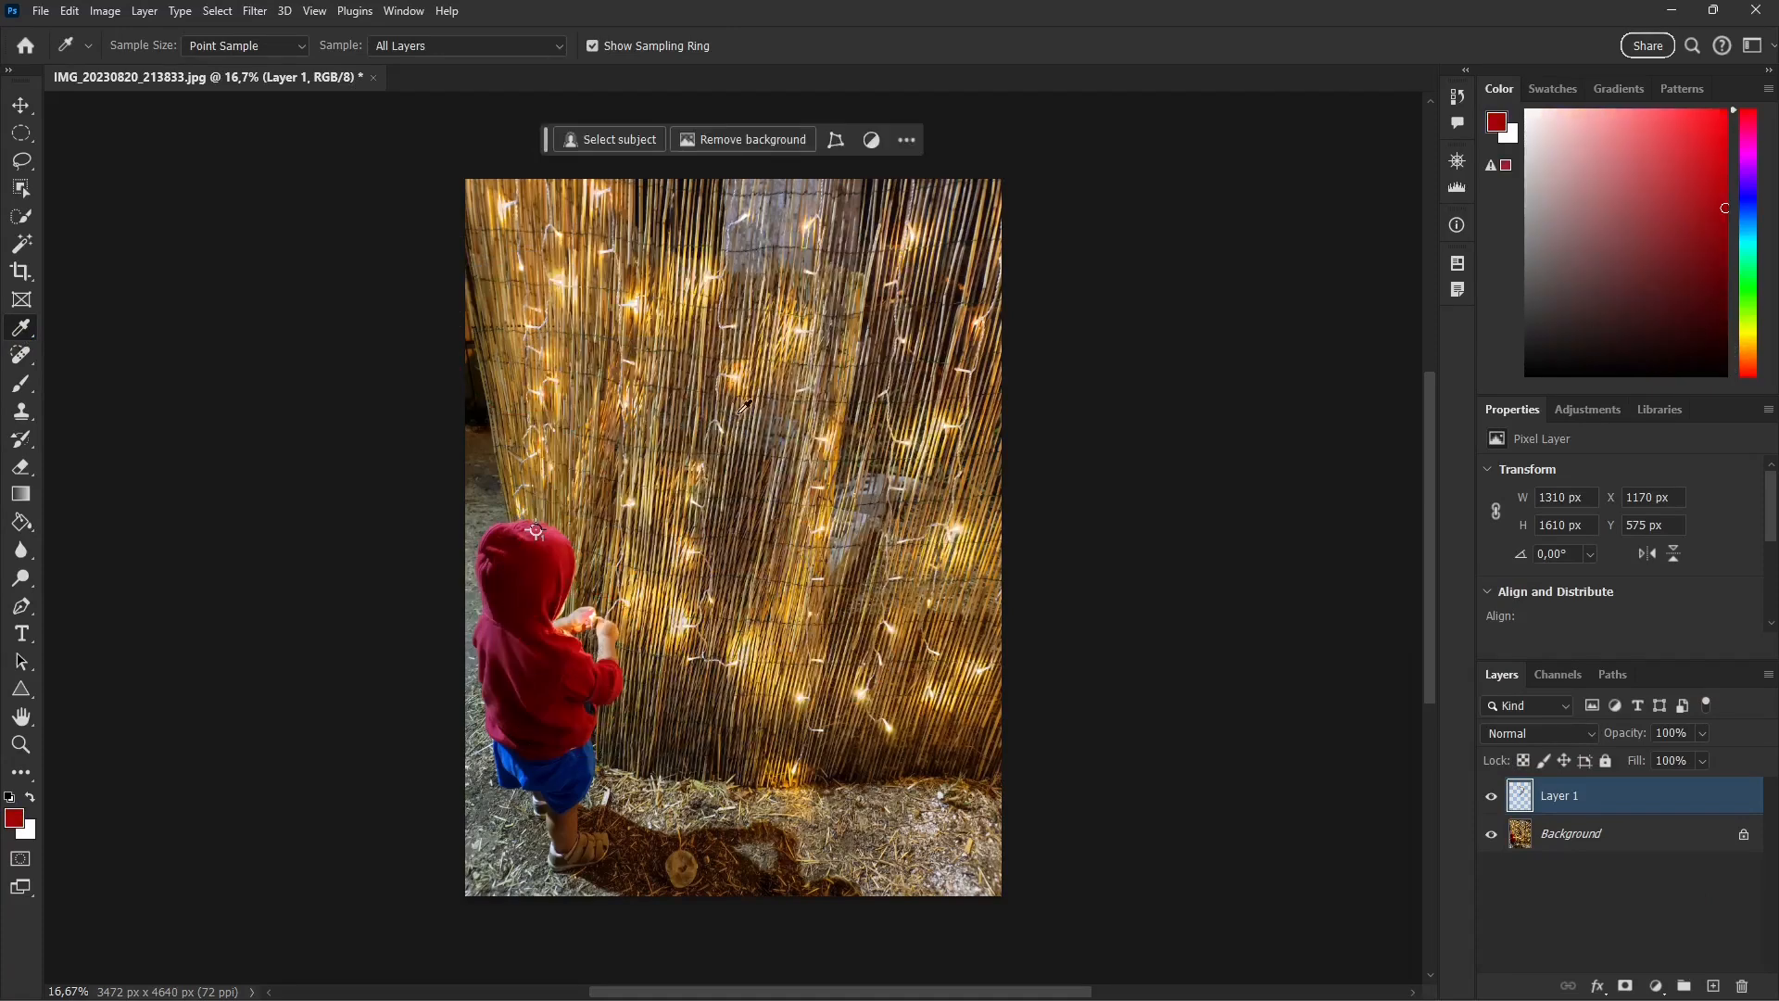
# View the colour pickers for the foreground and background colours, closing each one without a change.
pyautogui.click(14, 819)
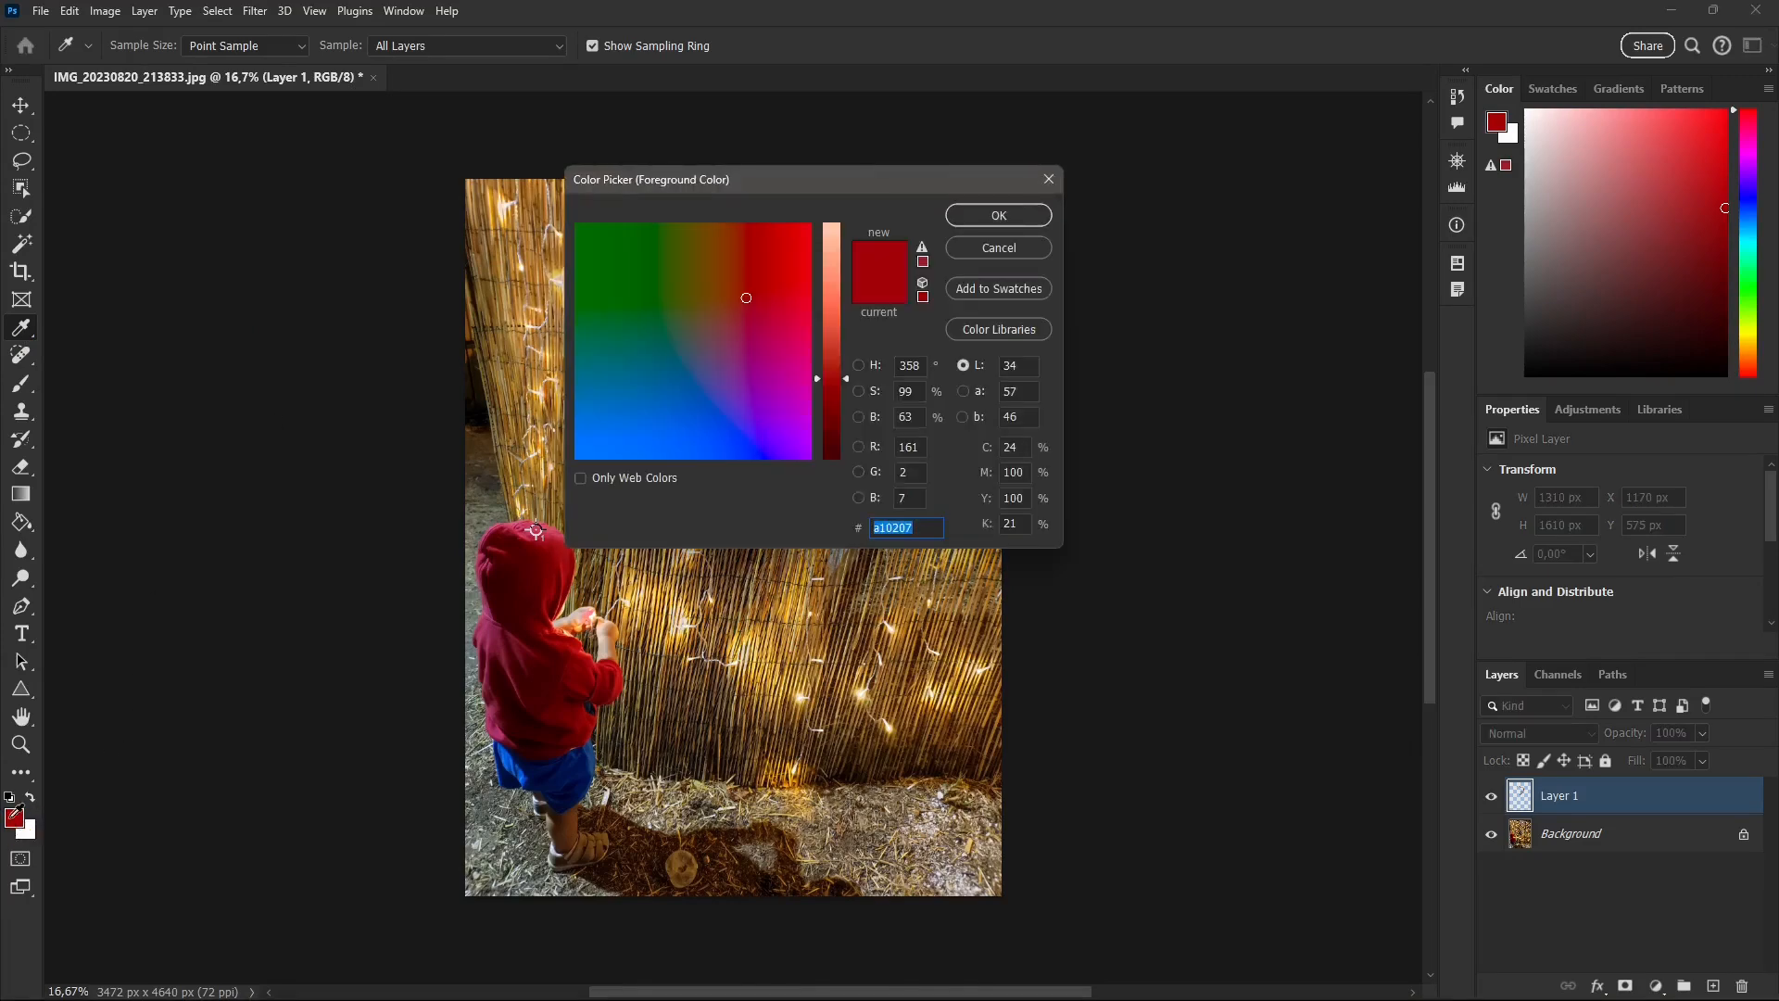
pyautogui.click(1046, 181)
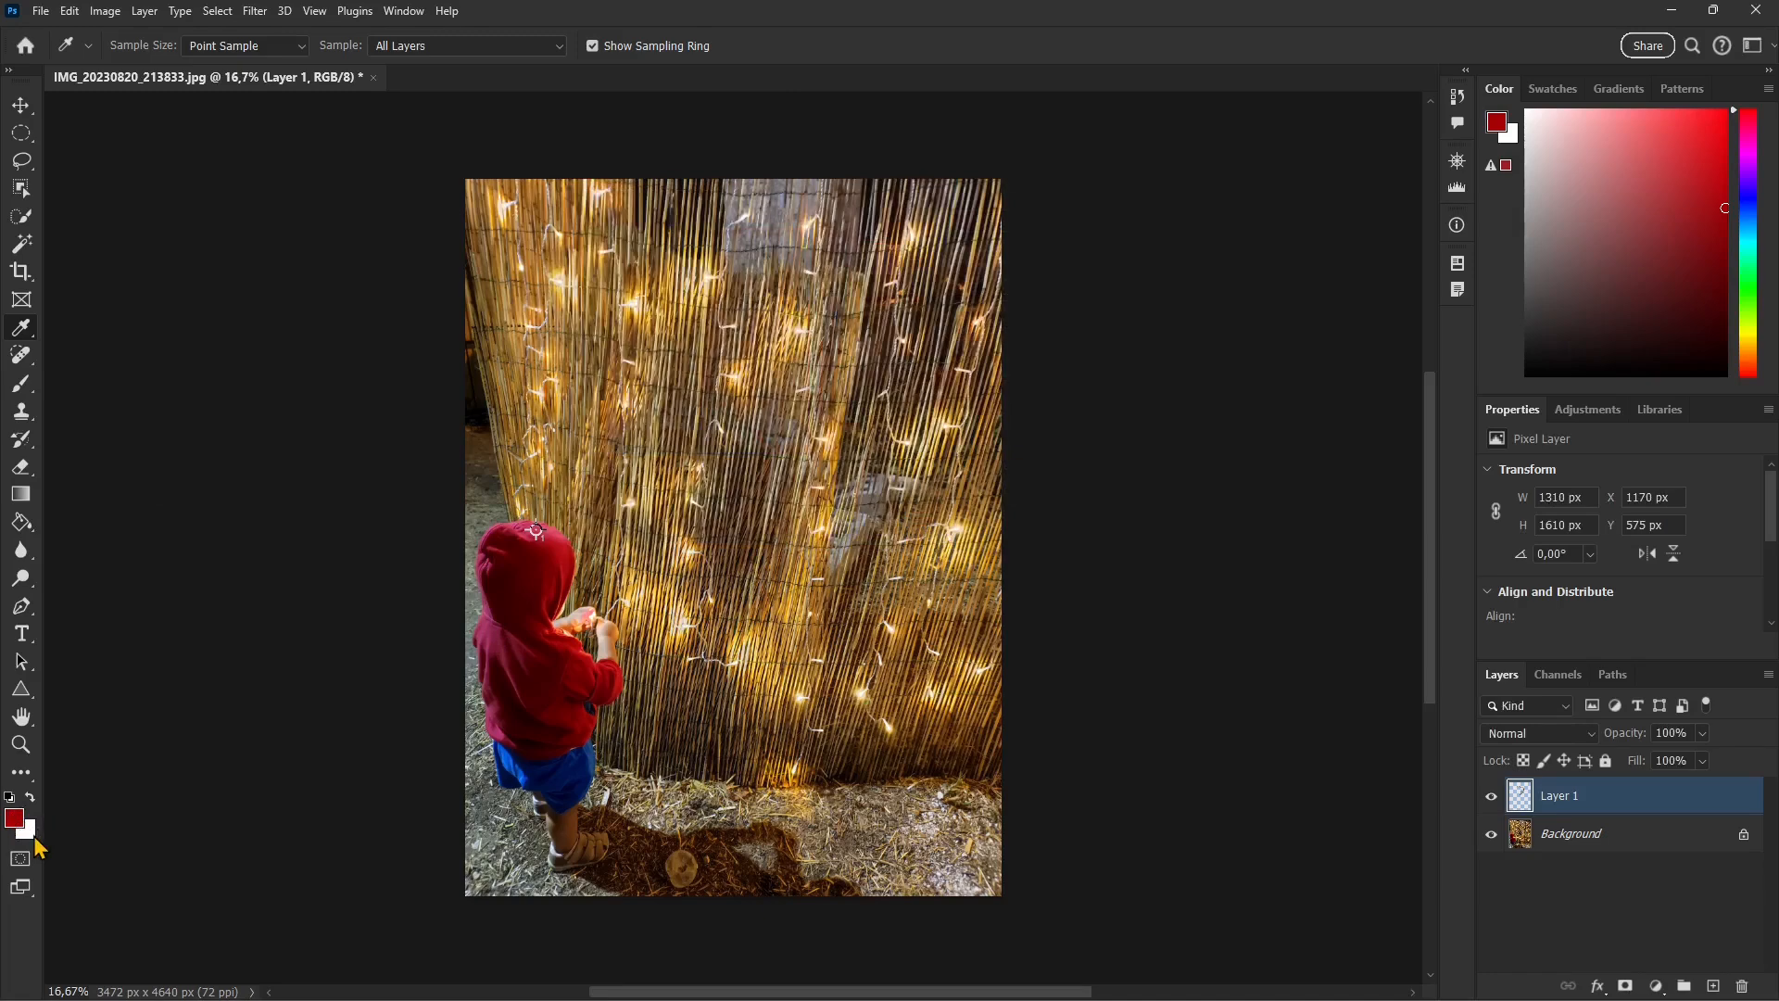
pyautogui.click(33, 834)
pyautogui.click(1050, 182)
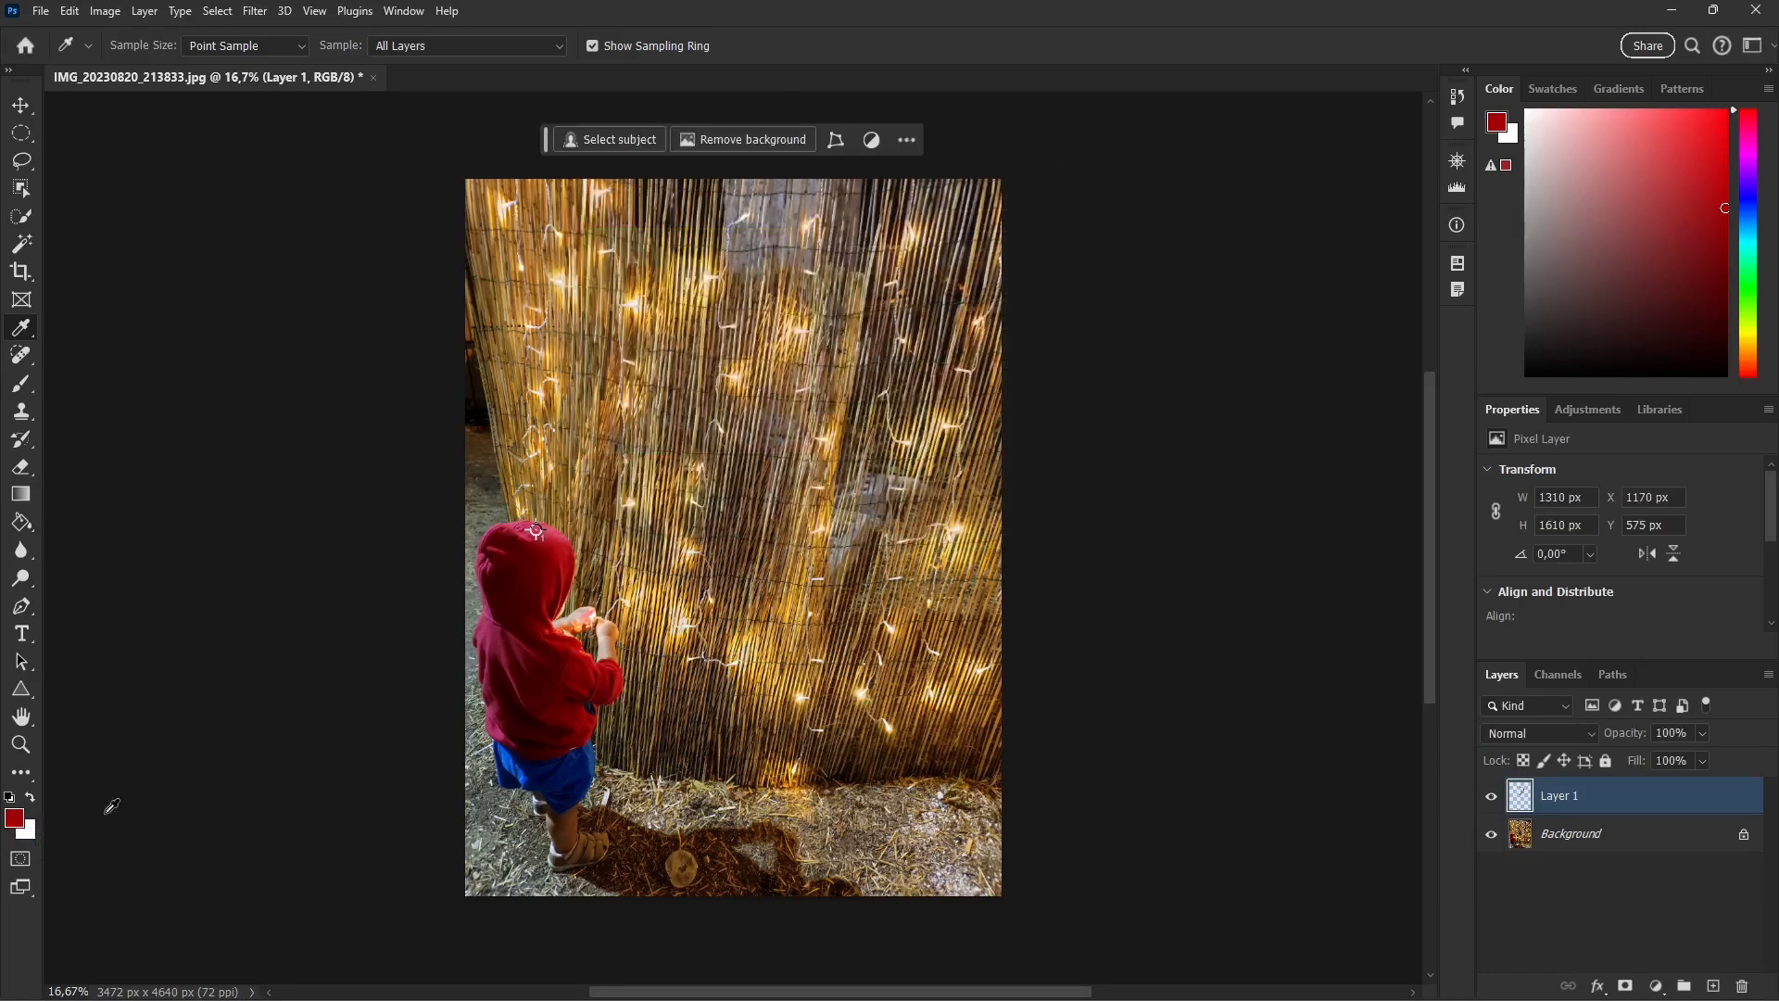
# Try blue, crimson and green shades for the foreground colour in its picker, ending on olive green #405800.
pyautogui.click(16, 824)
pyautogui.click(683, 302)
pyautogui.click(680, 397)
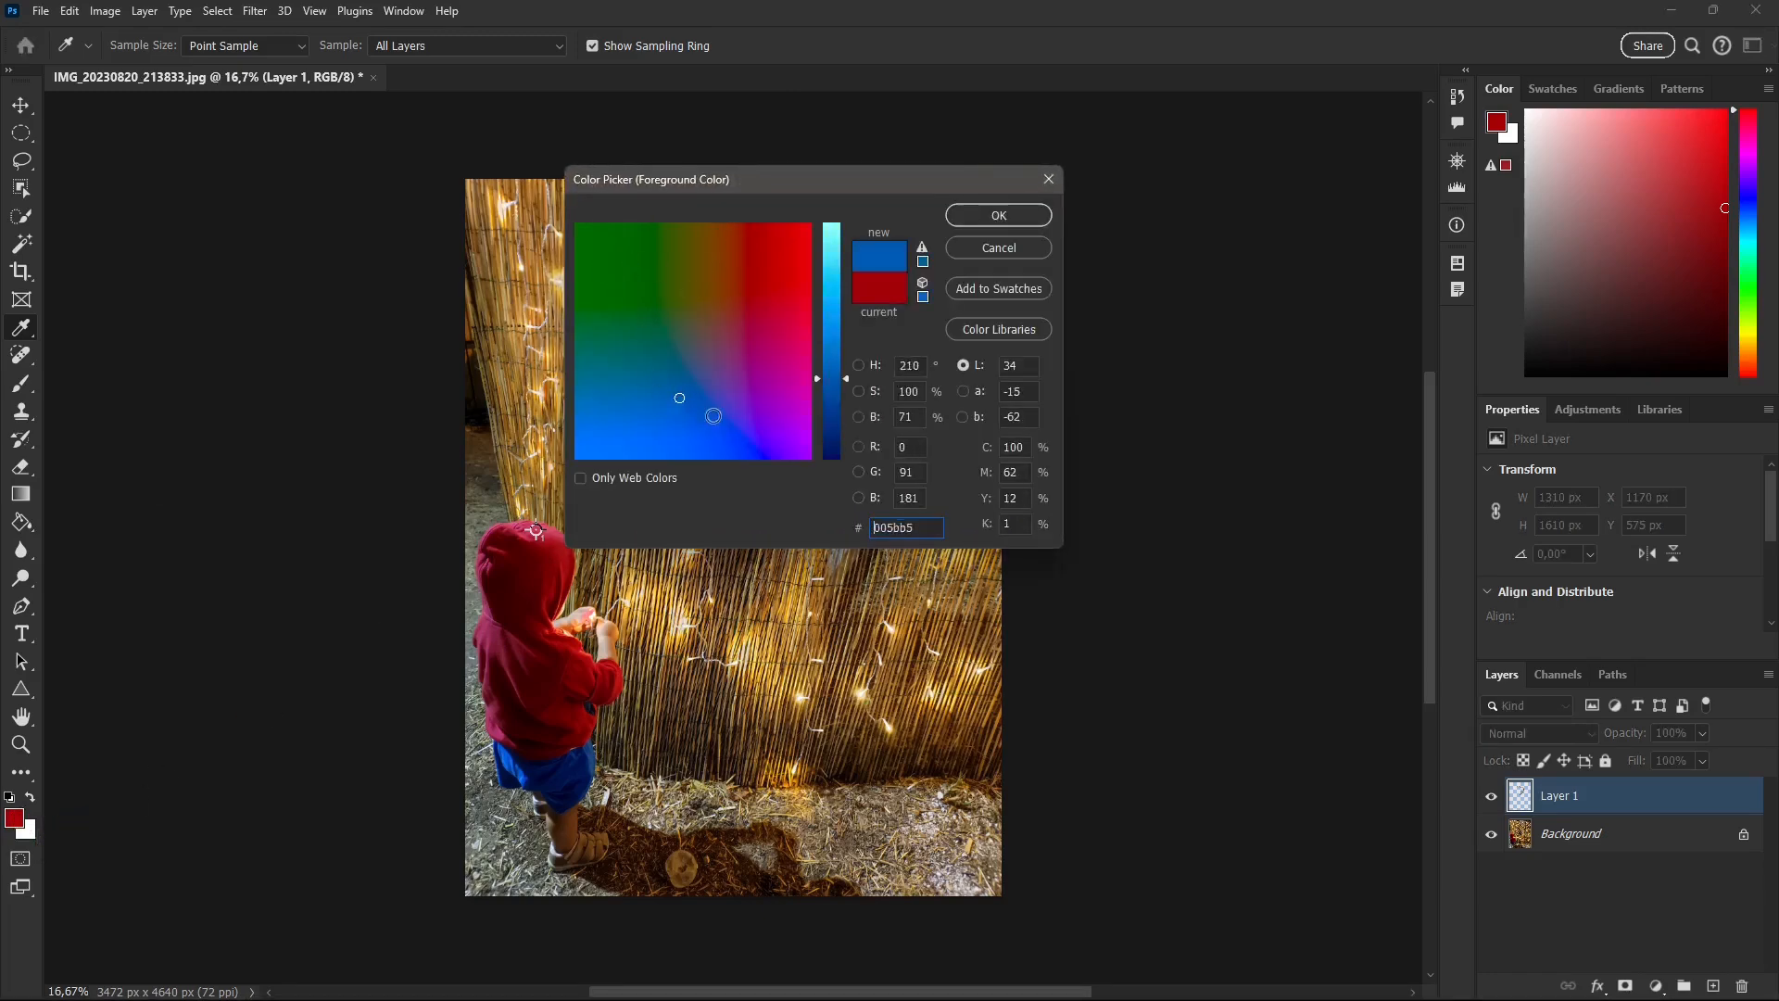
pyautogui.moveTo(709, 412); pyautogui.dragTo(758, 323)
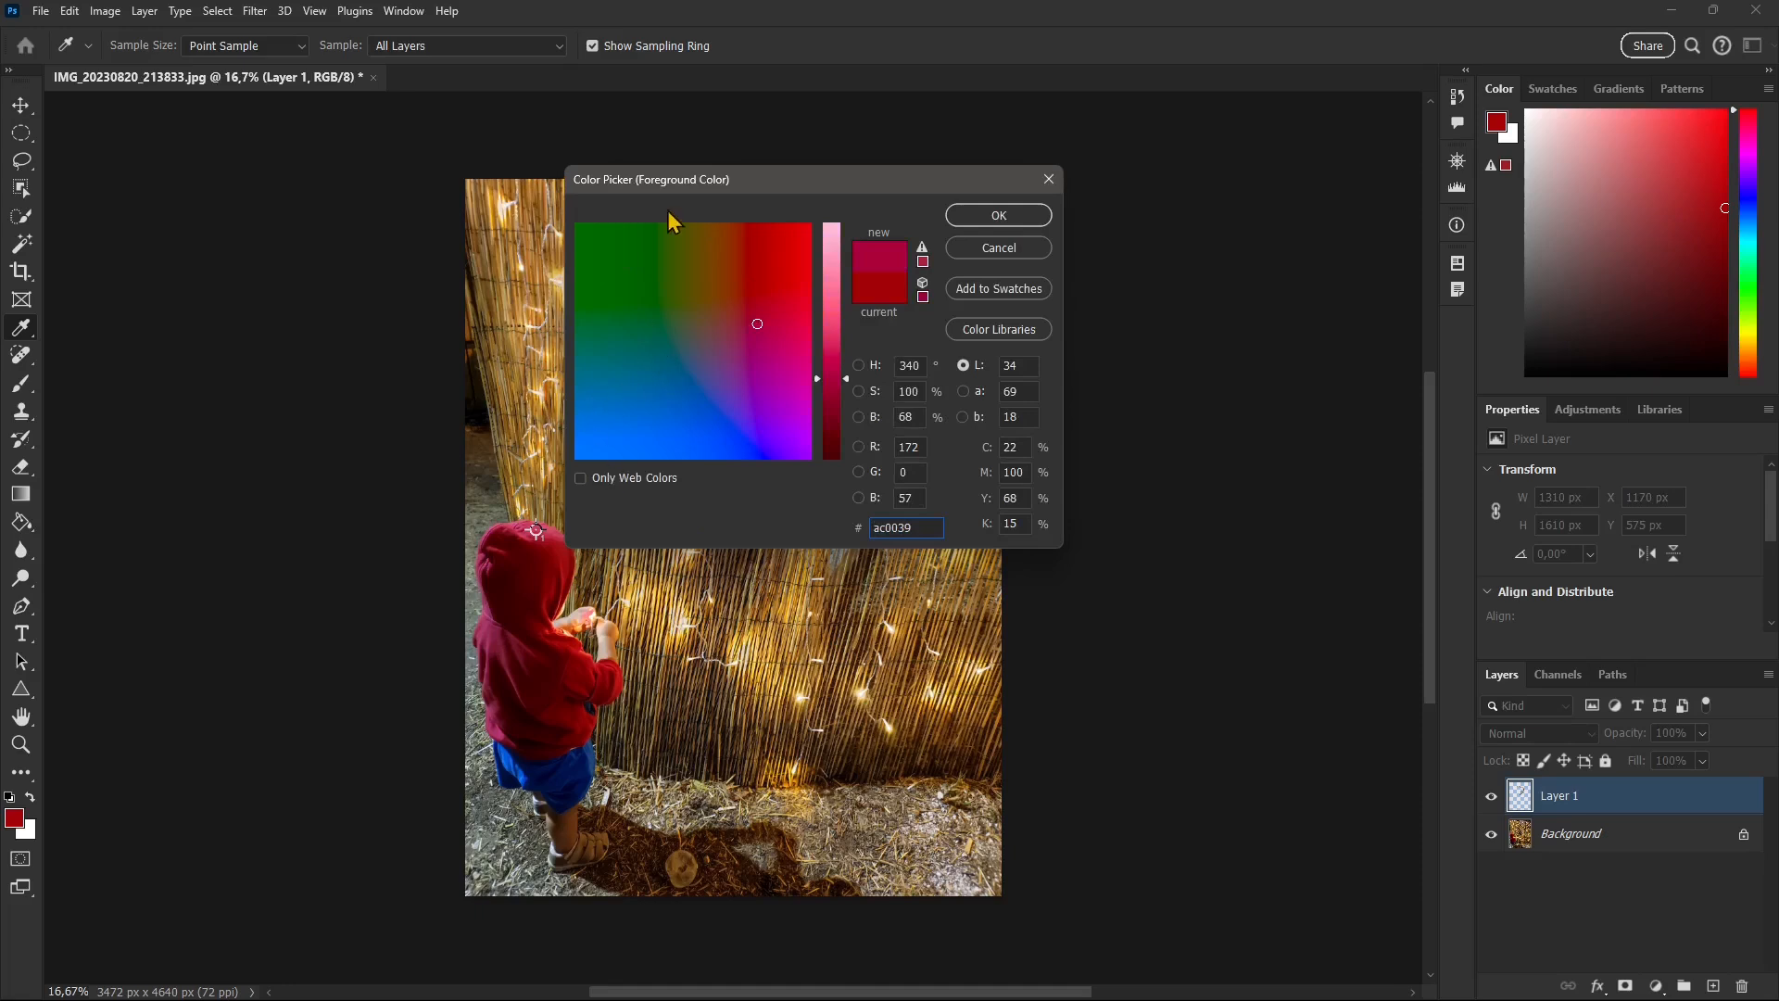
pyautogui.click(629, 314)
pyautogui.click(743, 277)
pyautogui.click(674, 276)
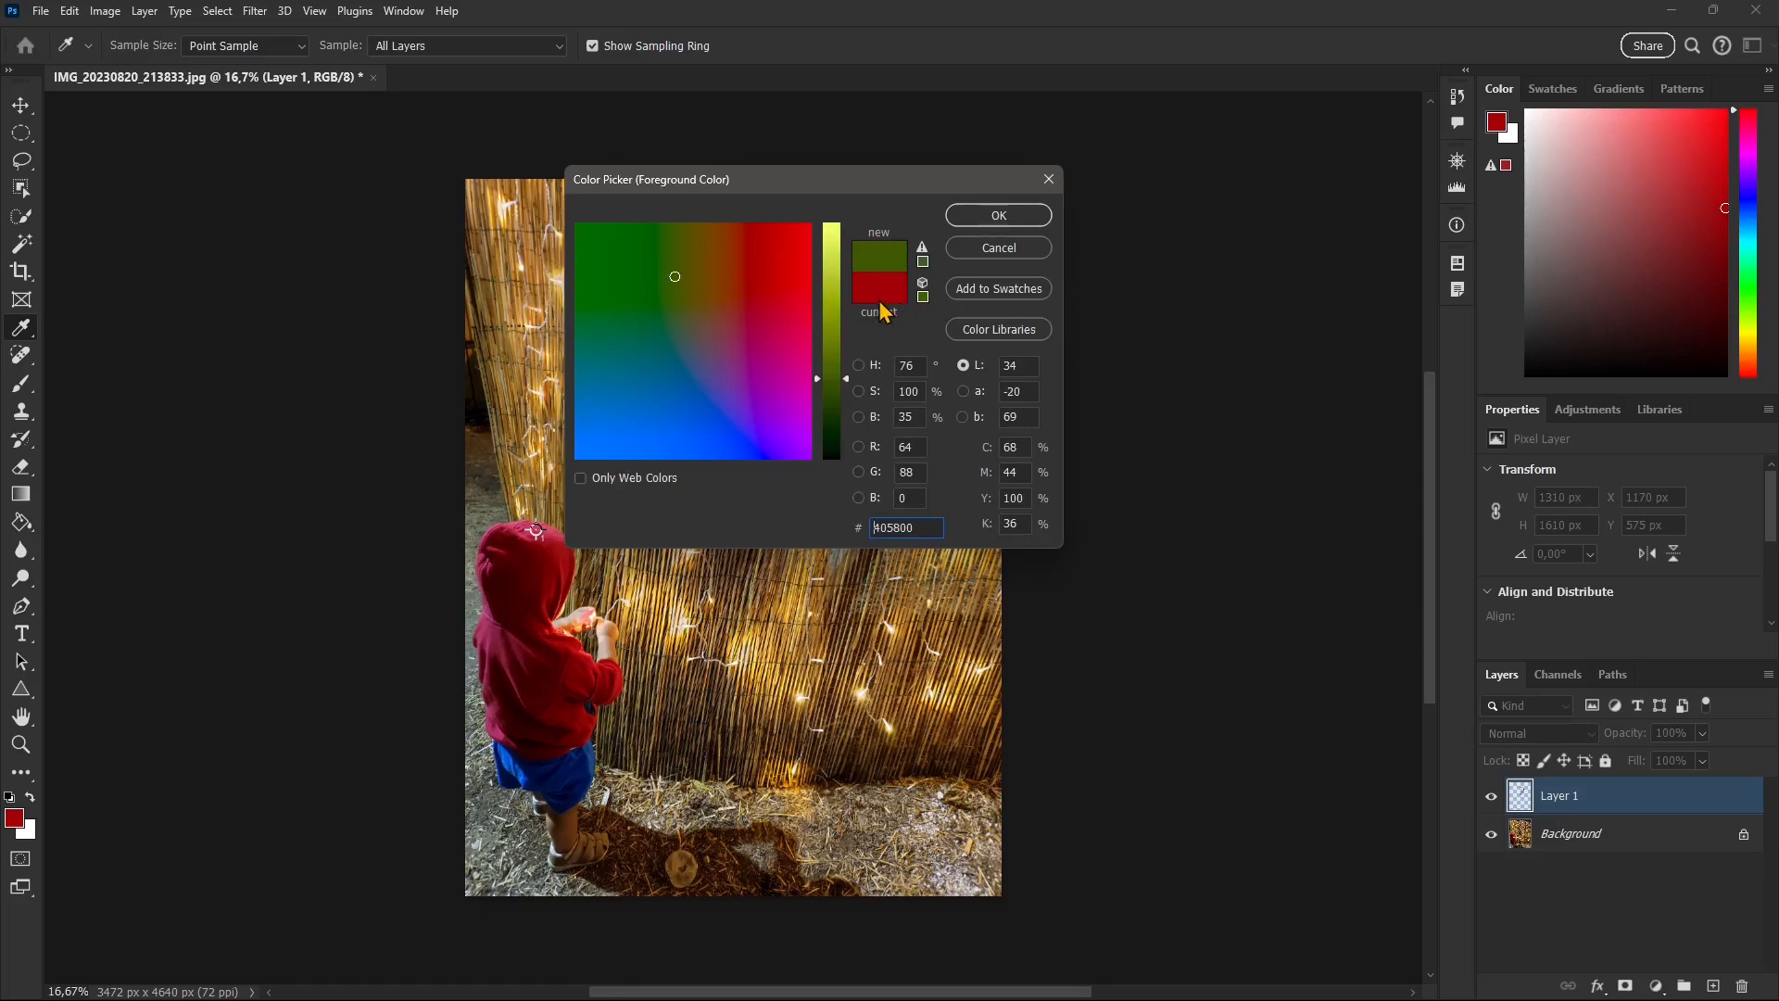
# Try picking foreground colours with the picker's spectrum based on hue, saturation and brightness.
pyautogui.click(862, 367)
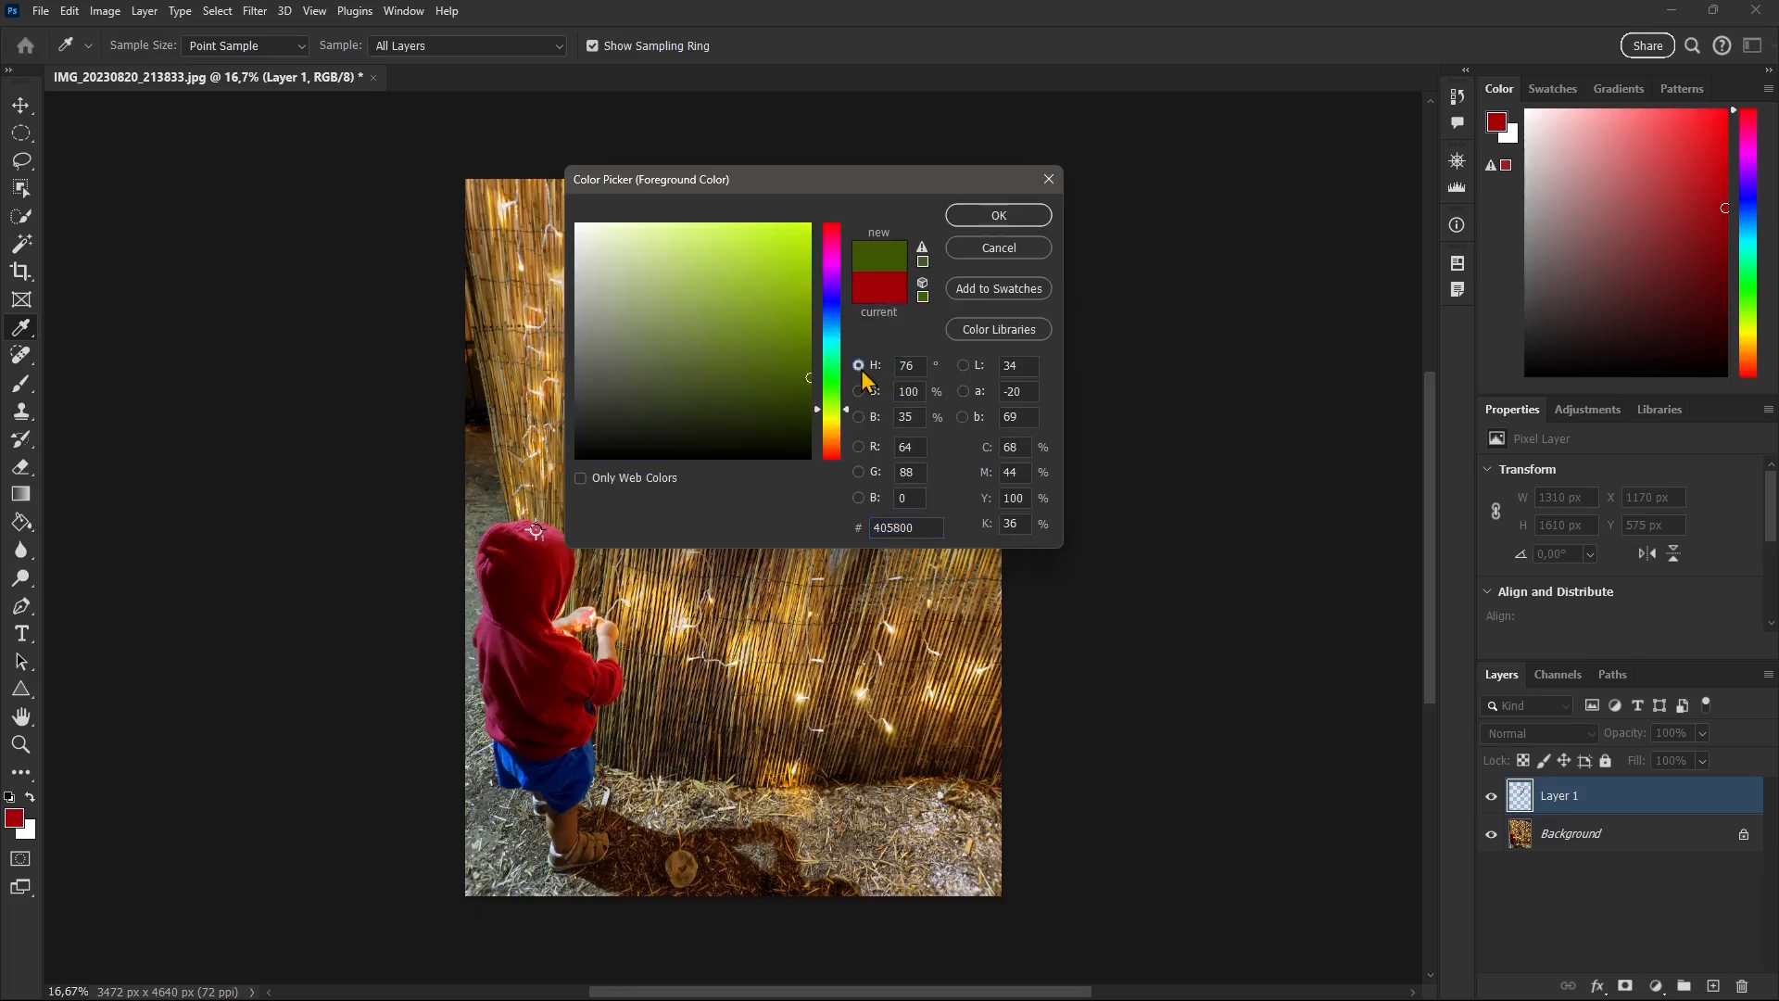
pyautogui.moveTo(753, 369)
pyautogui.mouseDown()
pyautogui.moveTo(740, 325)
pyautogui.moveTo(719, 372)
pyautogui.moveTo(730, 406)
pyautogui.moveTo(667, 298)
pyautogui.mouseUp()
pyautogui.click(862, 391)
pyautogui.click(864, 417)
pyautogui.moveTo(742, 348)
pyautogui.mouseDown()
pyautogui.moveTo(755, 441)
pyautogui.moveTo(707, 442)
pyautogui.mouseUp()
# Examine how the picker's spectrum looks when based on the Lab components and on red, green and blue.
pyautogui.click(964, 391)
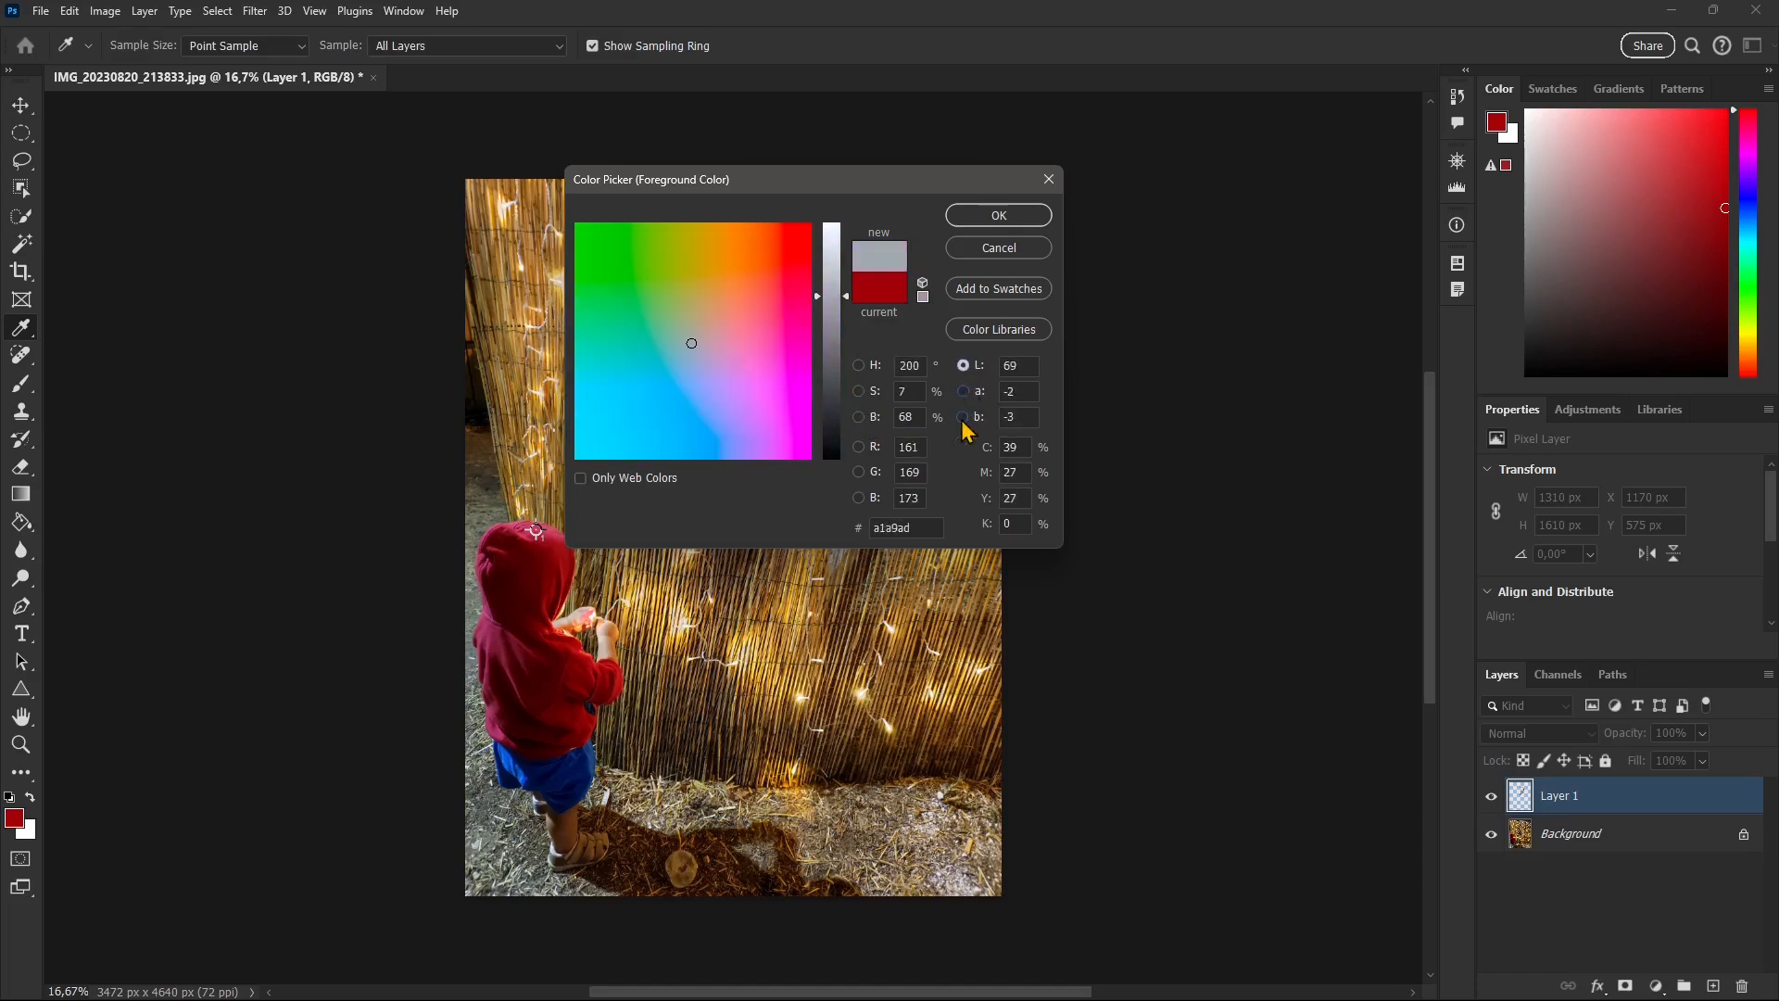
pyautogui.click(963, 417)
pyautogui.click(859, 446)
pyautogui.click(859, 472)
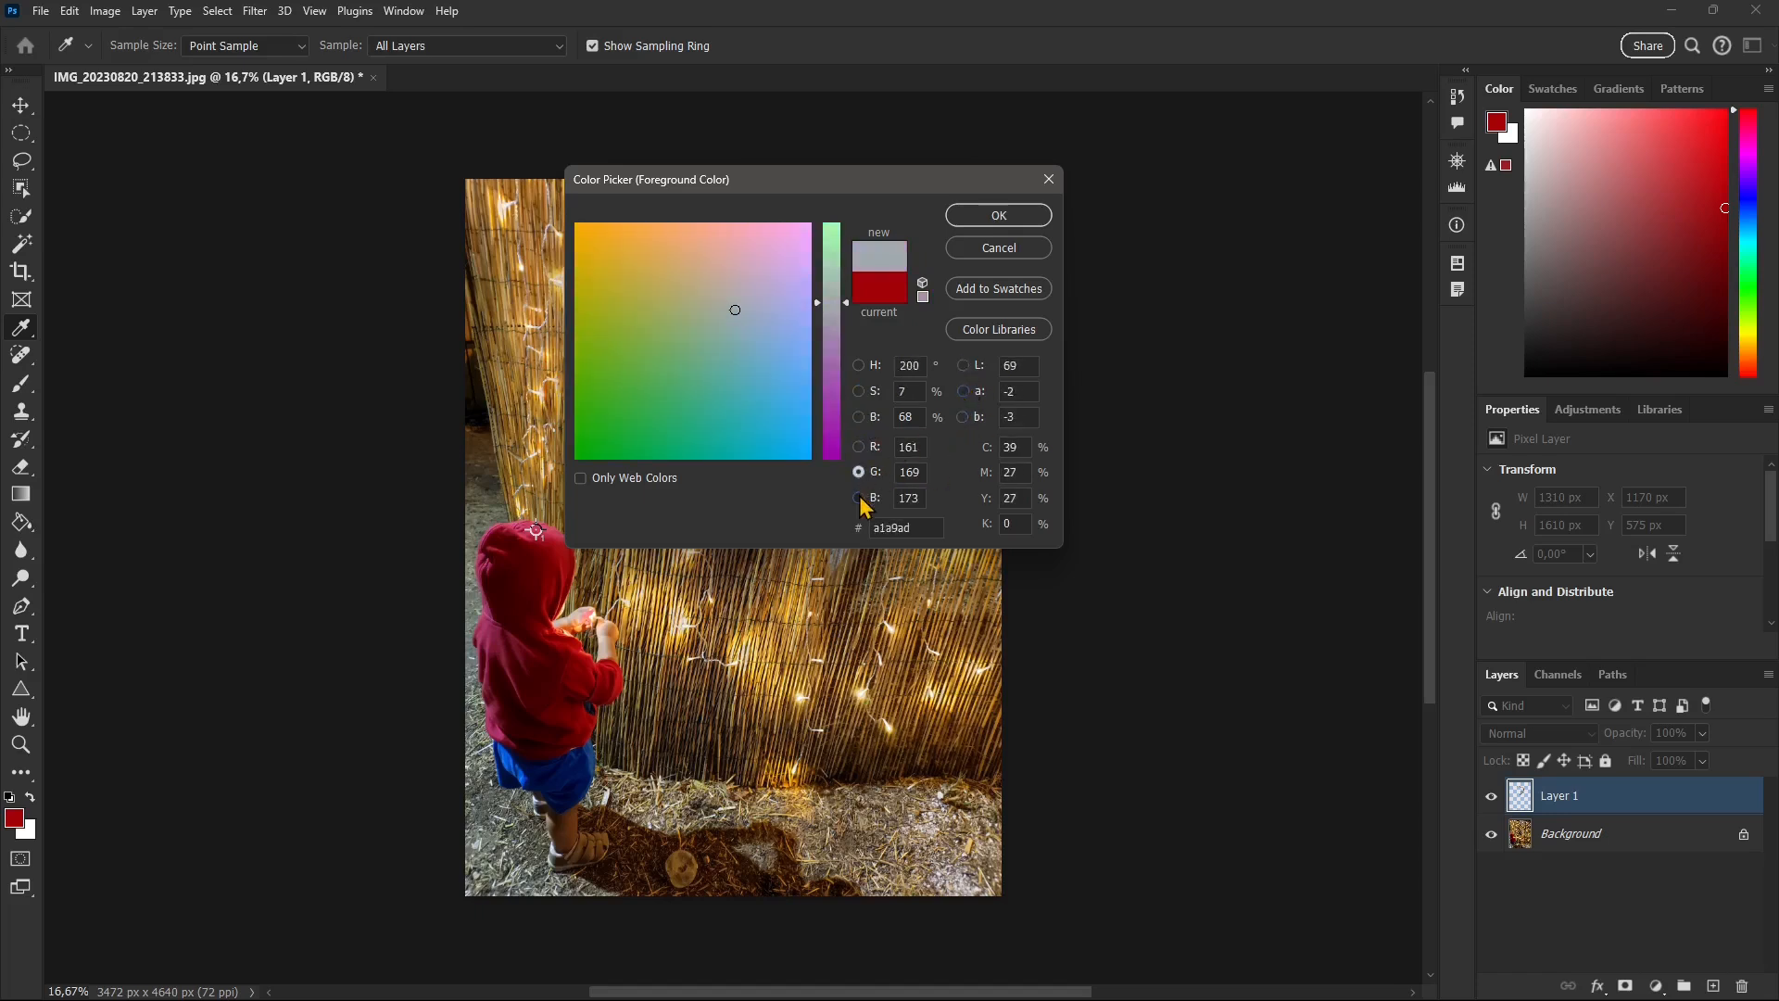
pyautogui.click(859, 499)
# Set the magenta component of the foreground colour to 91% and copy the colour's hex code.
pyautogui.click(984, 448)
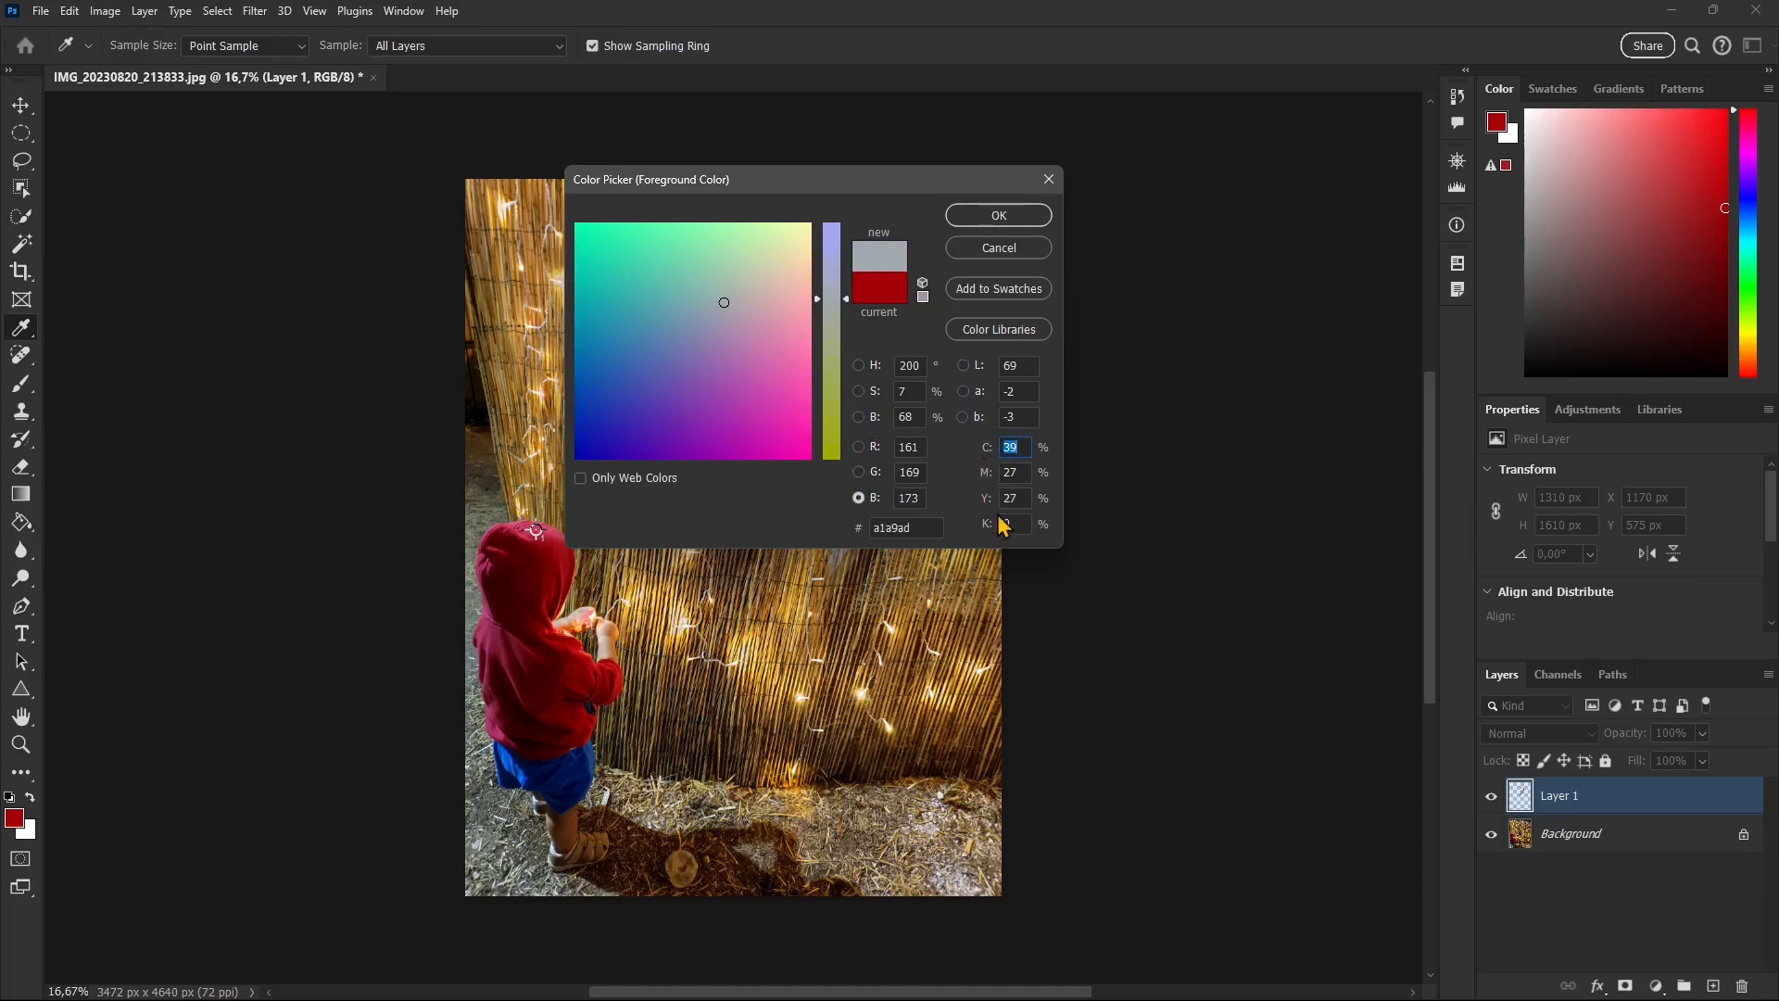
pyautogui.click(1015, 473)
pyautogui.press('BackSpace')
pyautogui.press('BackSpace')
pyautogui.write('91')
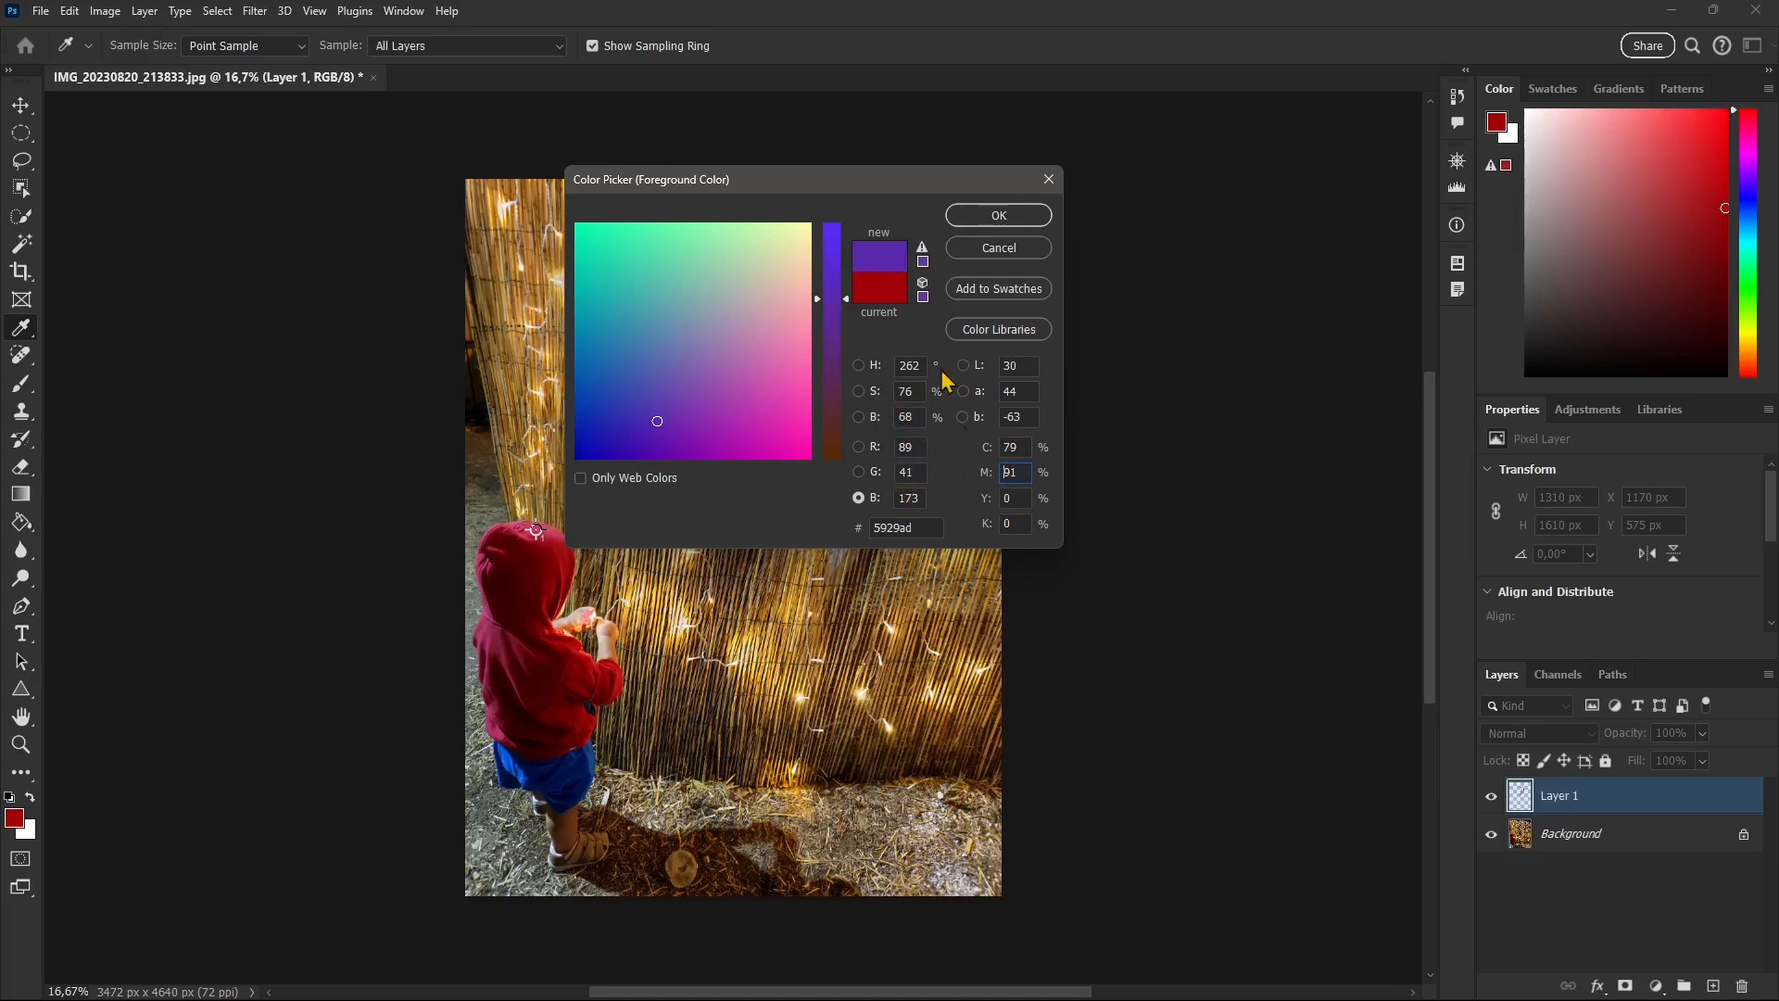
pyautogui.doubleClick(898, 527)
pyautogui.rightClick(885, 529)
pyautogui.click(933, 591)
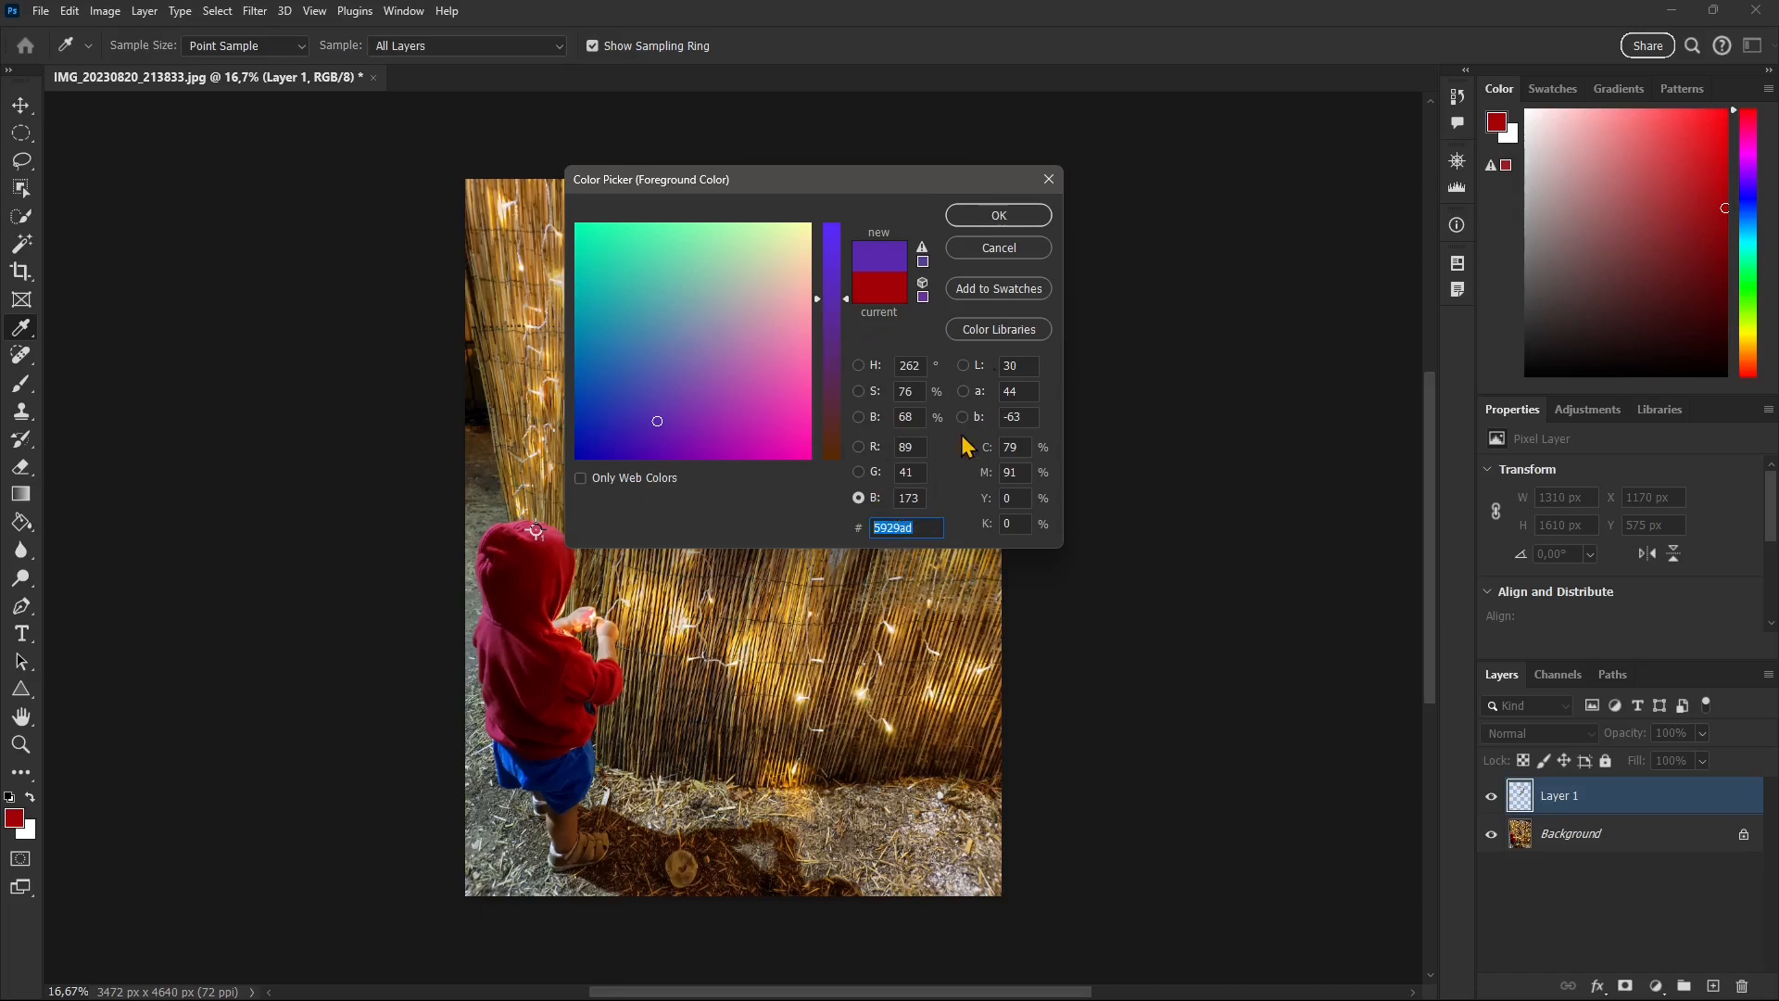
# Restrict the colour picker to web colours only and try several of them, ending on purple #990099.
pyautogui.click(580, 480)
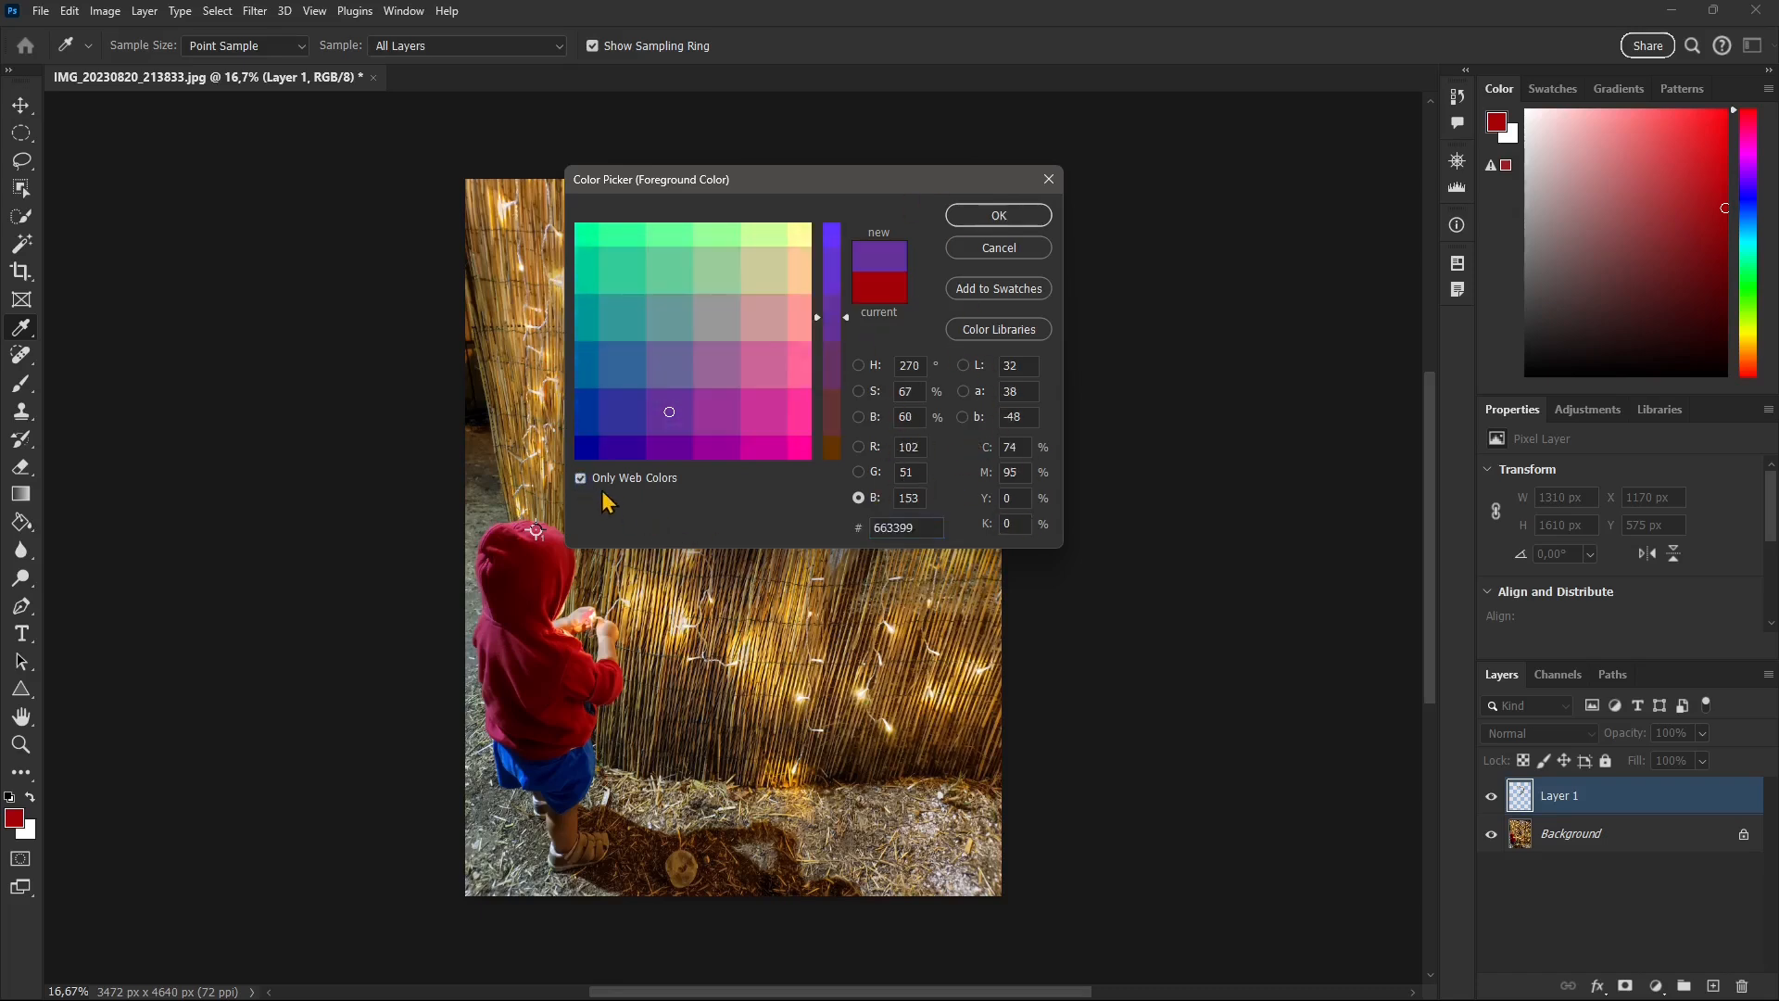
pyautogui.moveTo(715, 408); pyautogui.dragTo(664, 349)
pyautogui.click(700, 392)
pyautogui.click(762, 422)
pyautogui.click(767, 337)
pyautogui.click(673, 274)
pyautogui.click(620, 393)
pyautogui.click(696, 424)
pyautogui.click(731, 442)
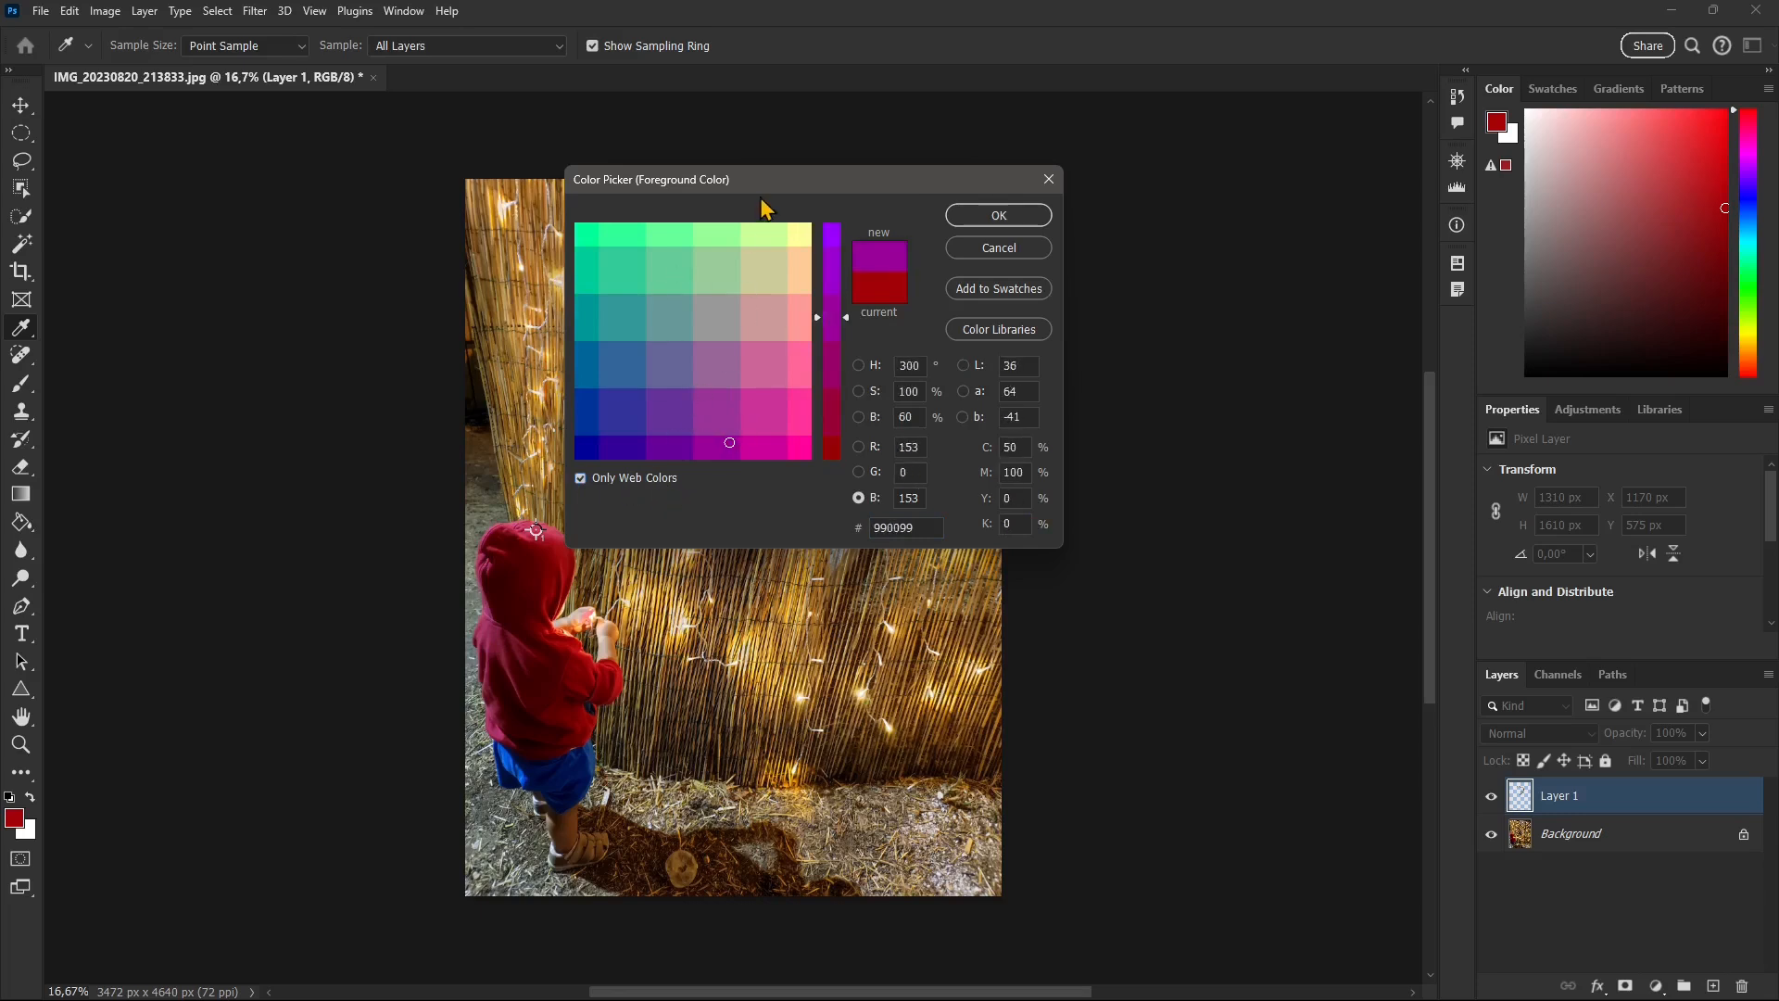
# Choose ANPA 754-4 AdPro from the ANPA Color library as the foreground colour.
pyautogui.click(996, 331)
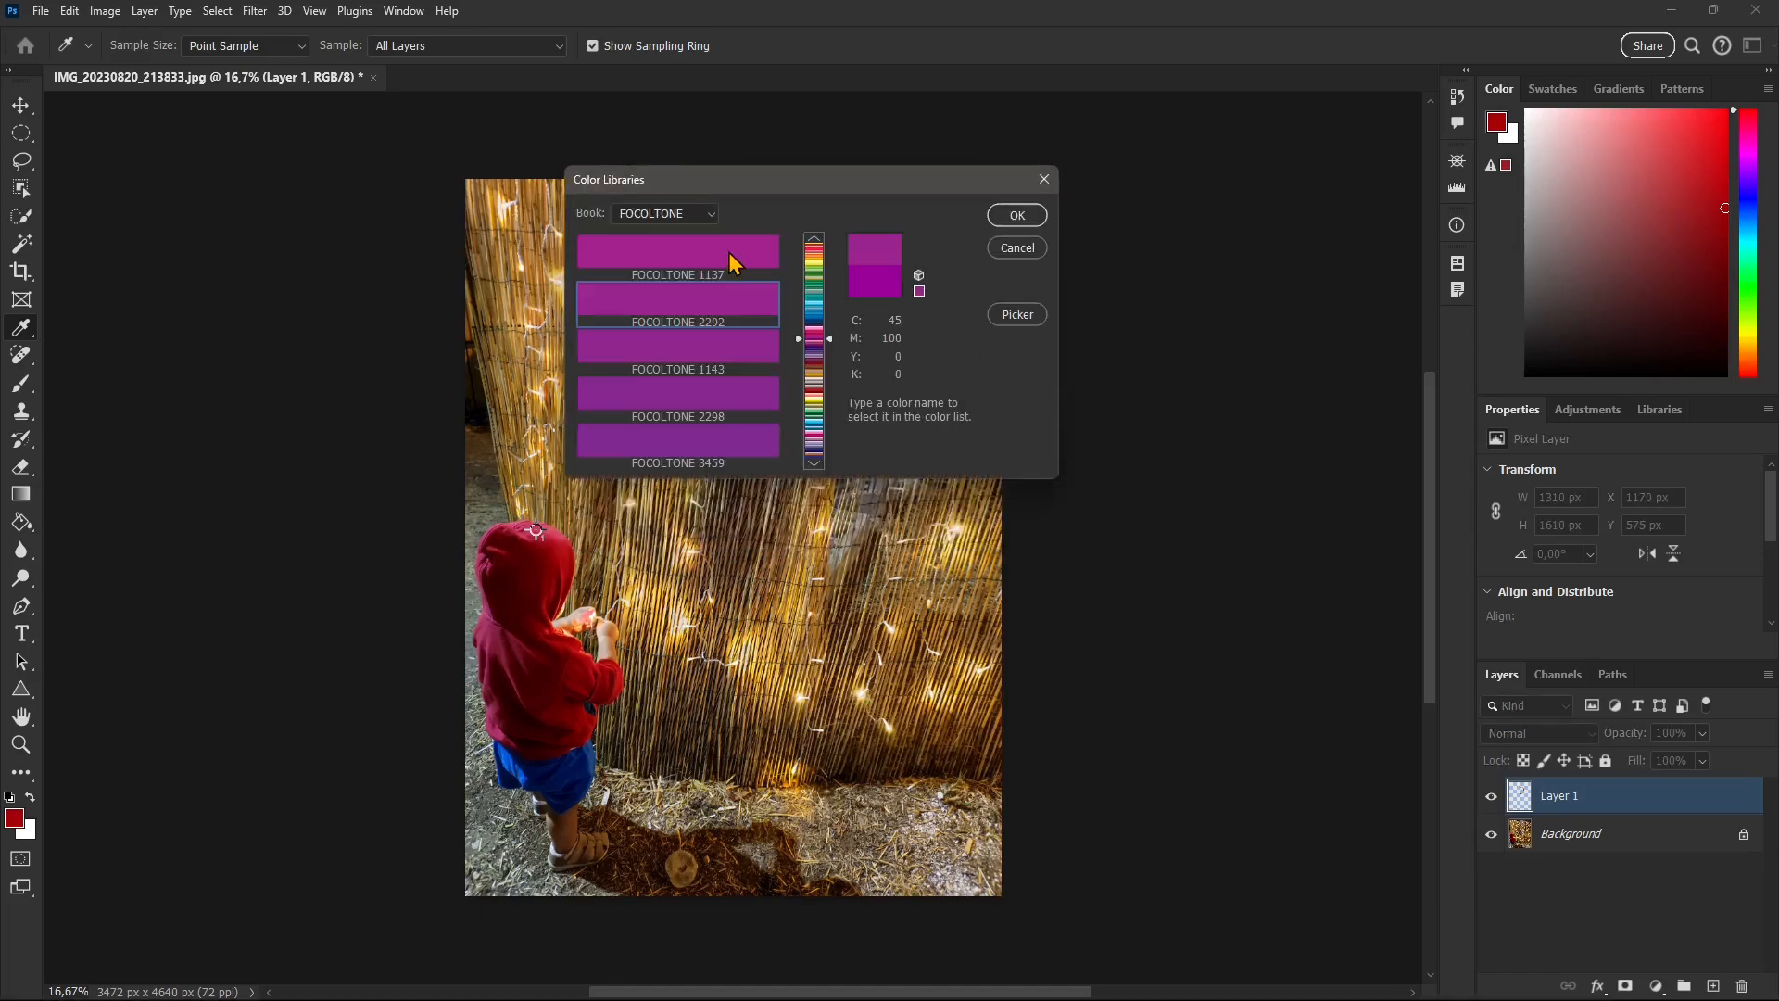
pyautogui.click(656, 214)
pyautogui.click(660, 363)
pyautogui.click(651, 216)
pyautogui.click(656, 239)
pyautogui.scroll(-15, 732, 362)
pyautogui.click(677, 331)
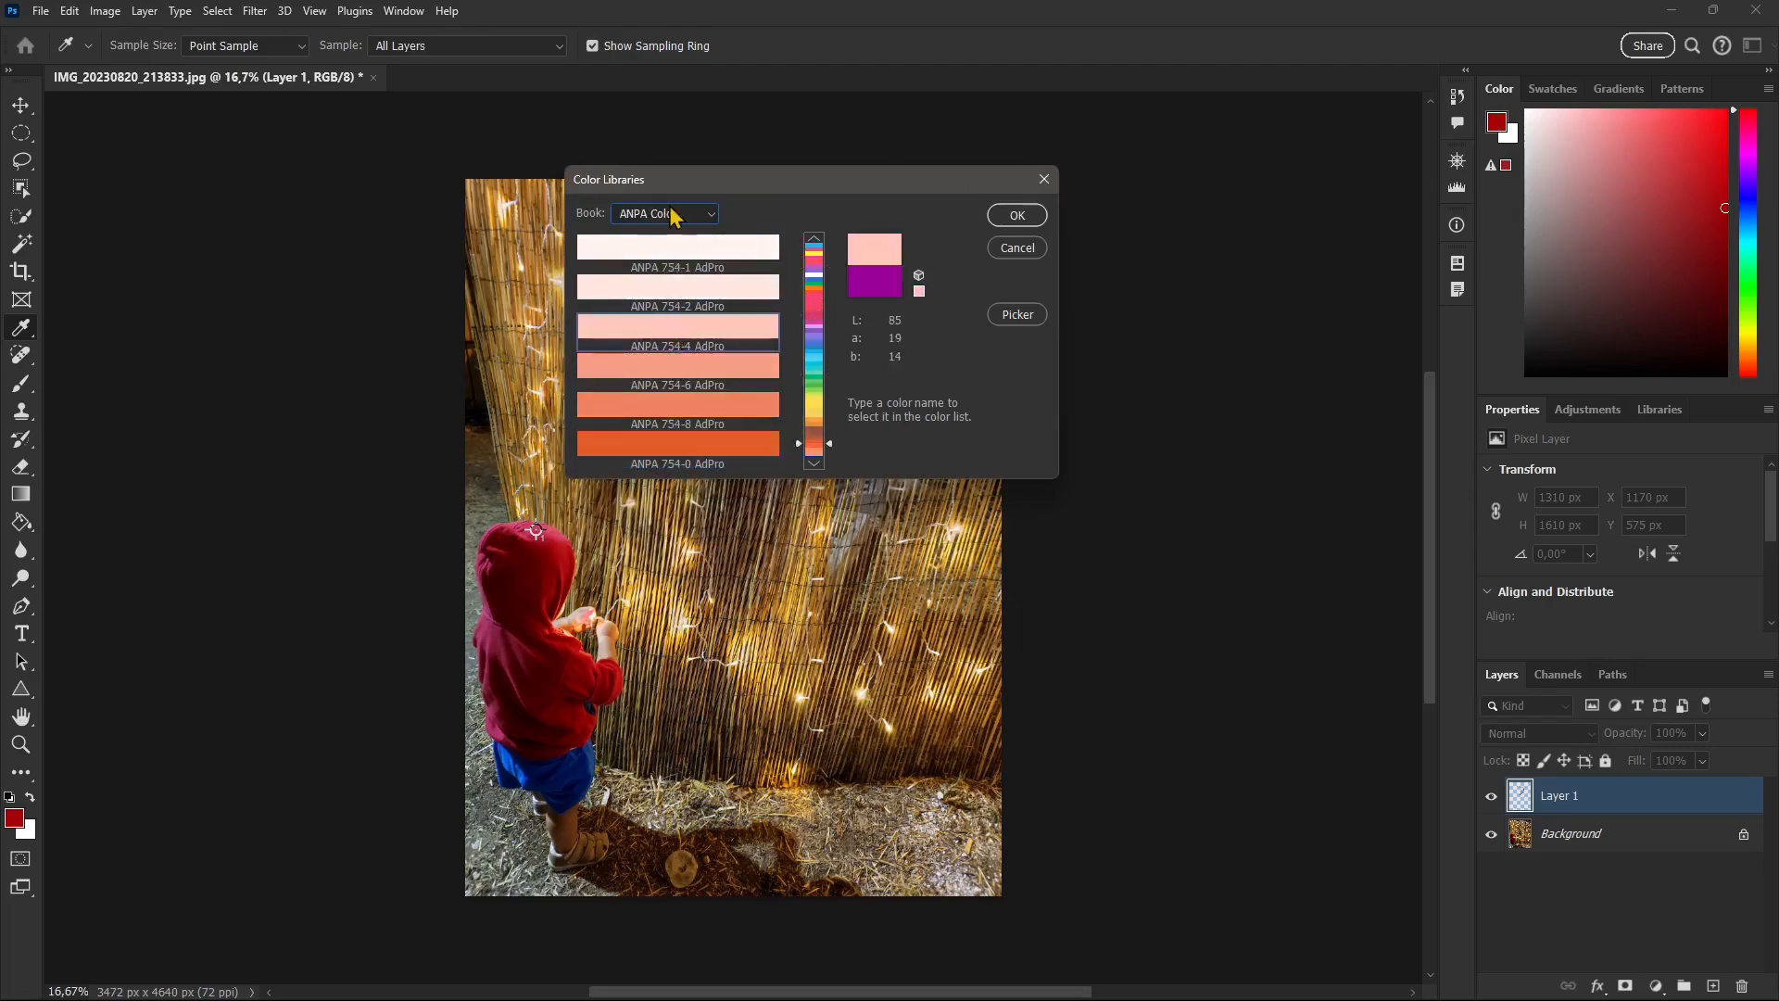
pyautogui.click(1016, 216)
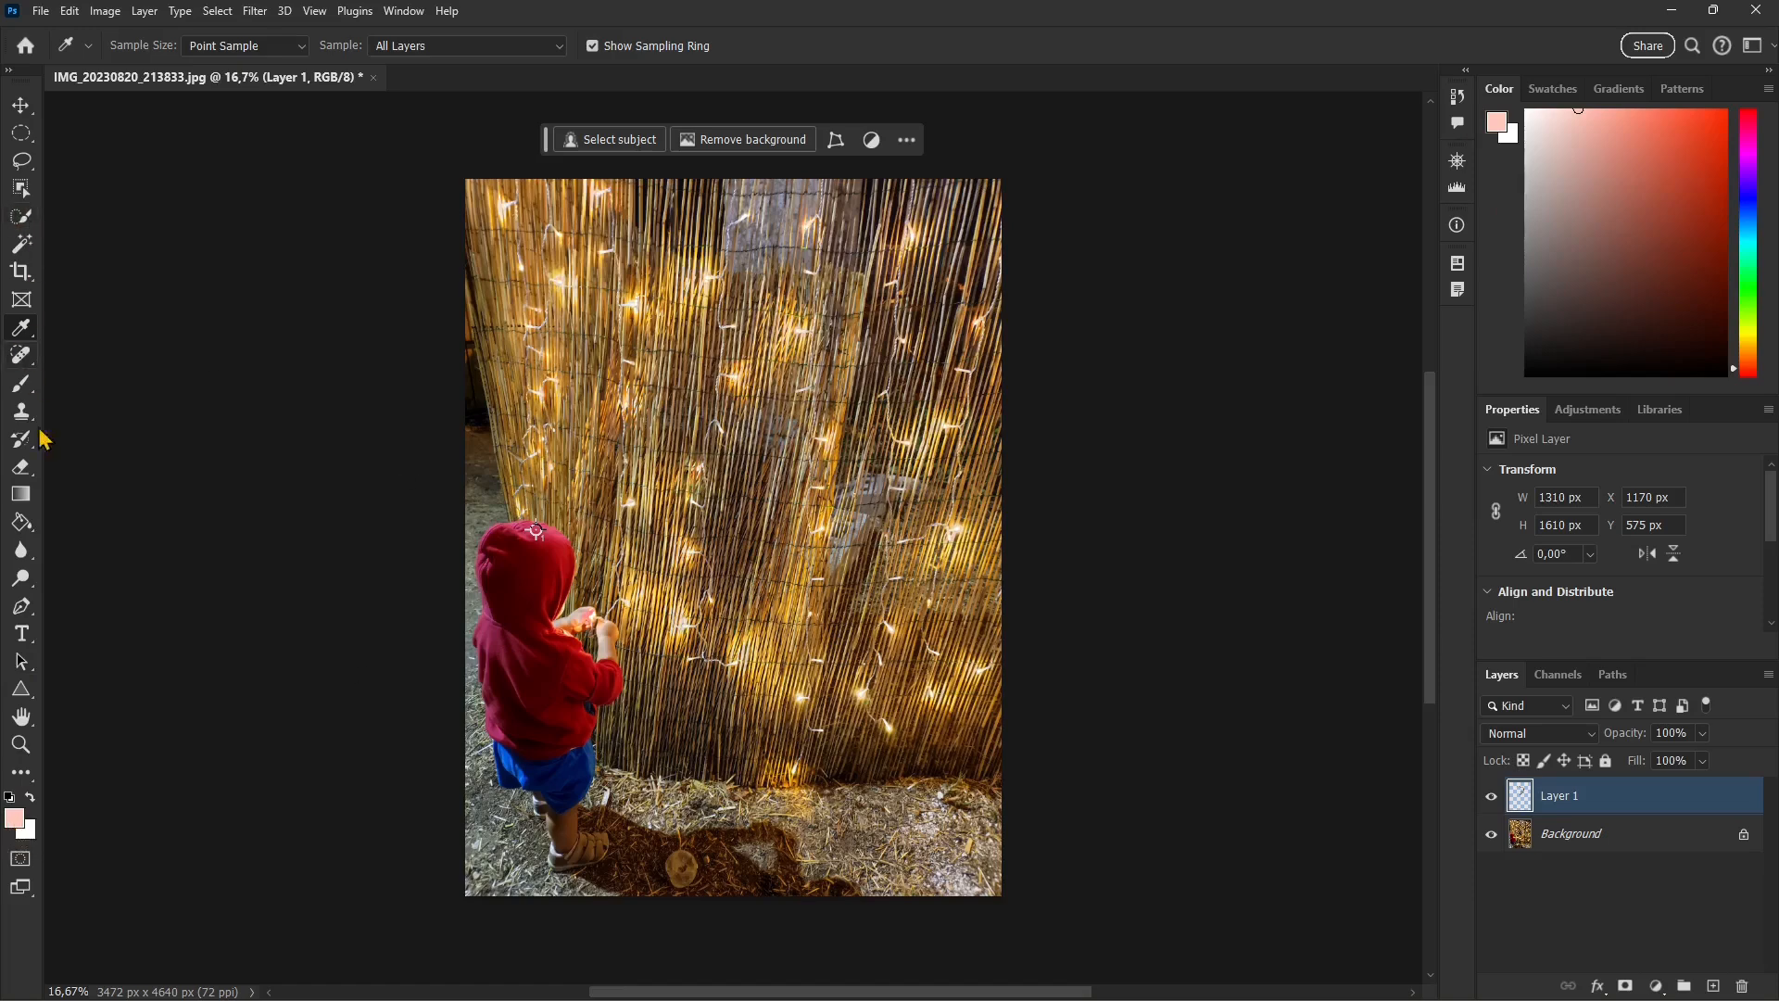
# Paint a curved pink brush stroke over the bamboo fence and undo it.
pyautogui.click(22, 382)
pyautogui.moveTo(681, 341); pyautogui.dragTo(752, 473)
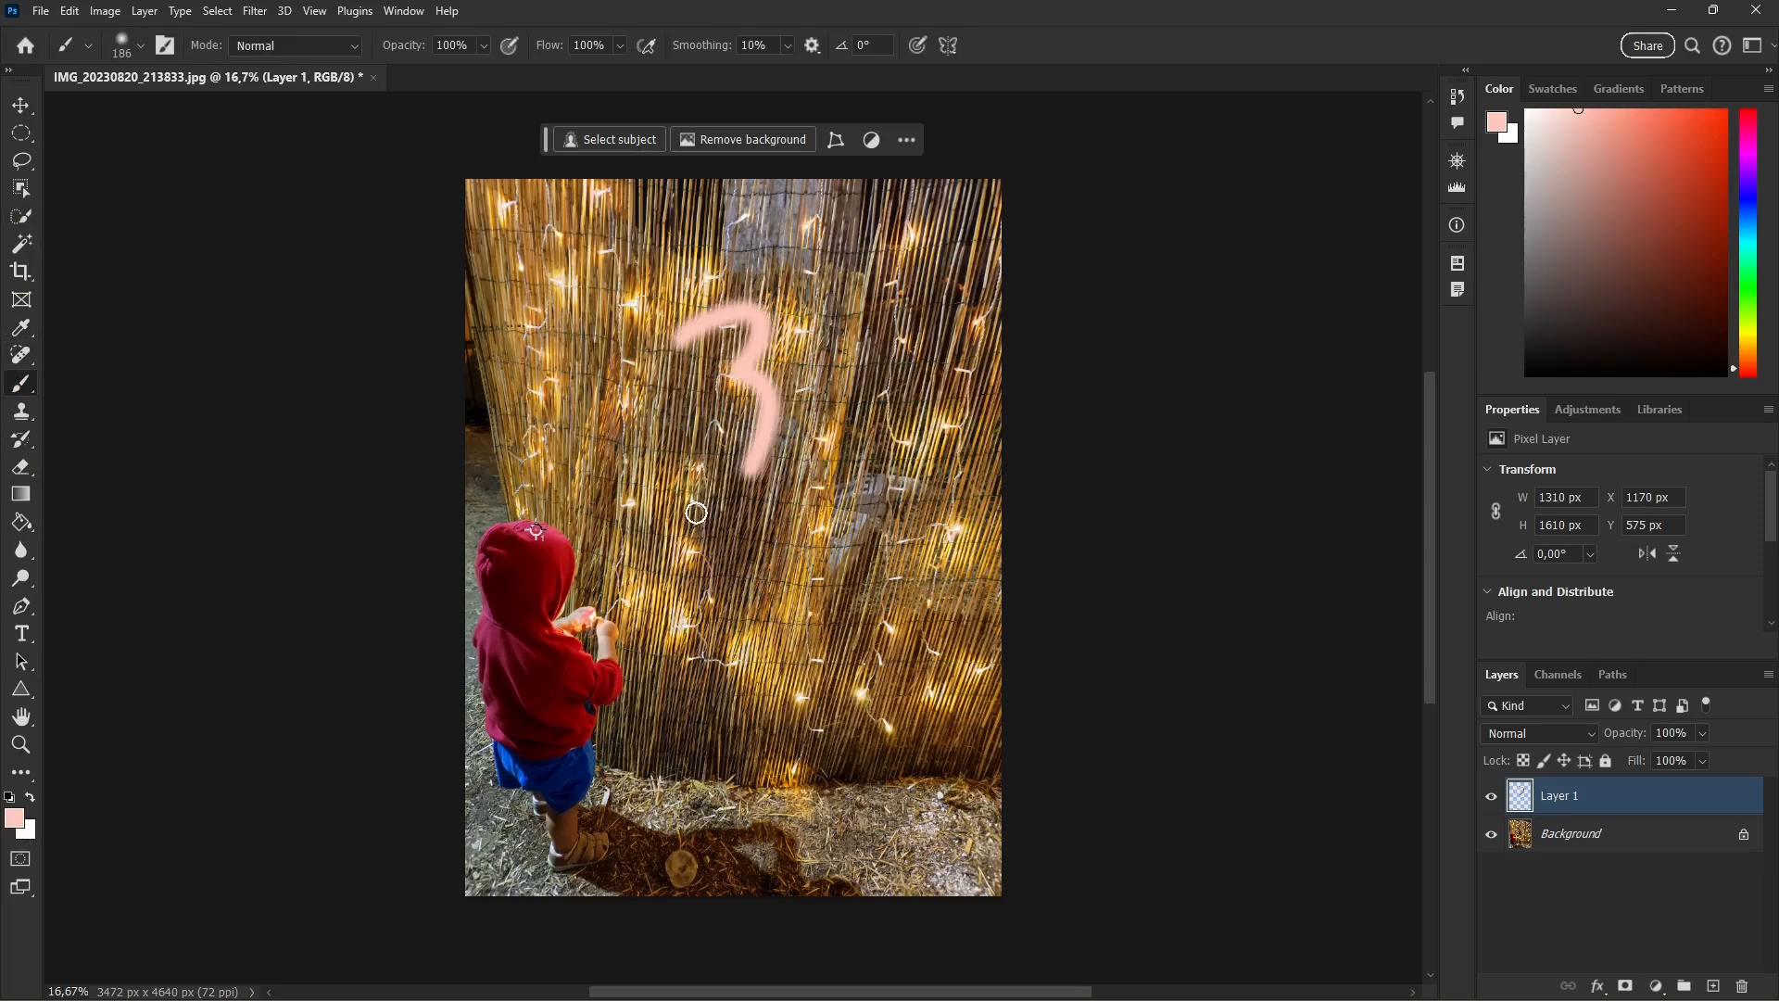
pyautogui.hotkey('ctrl', 'z')
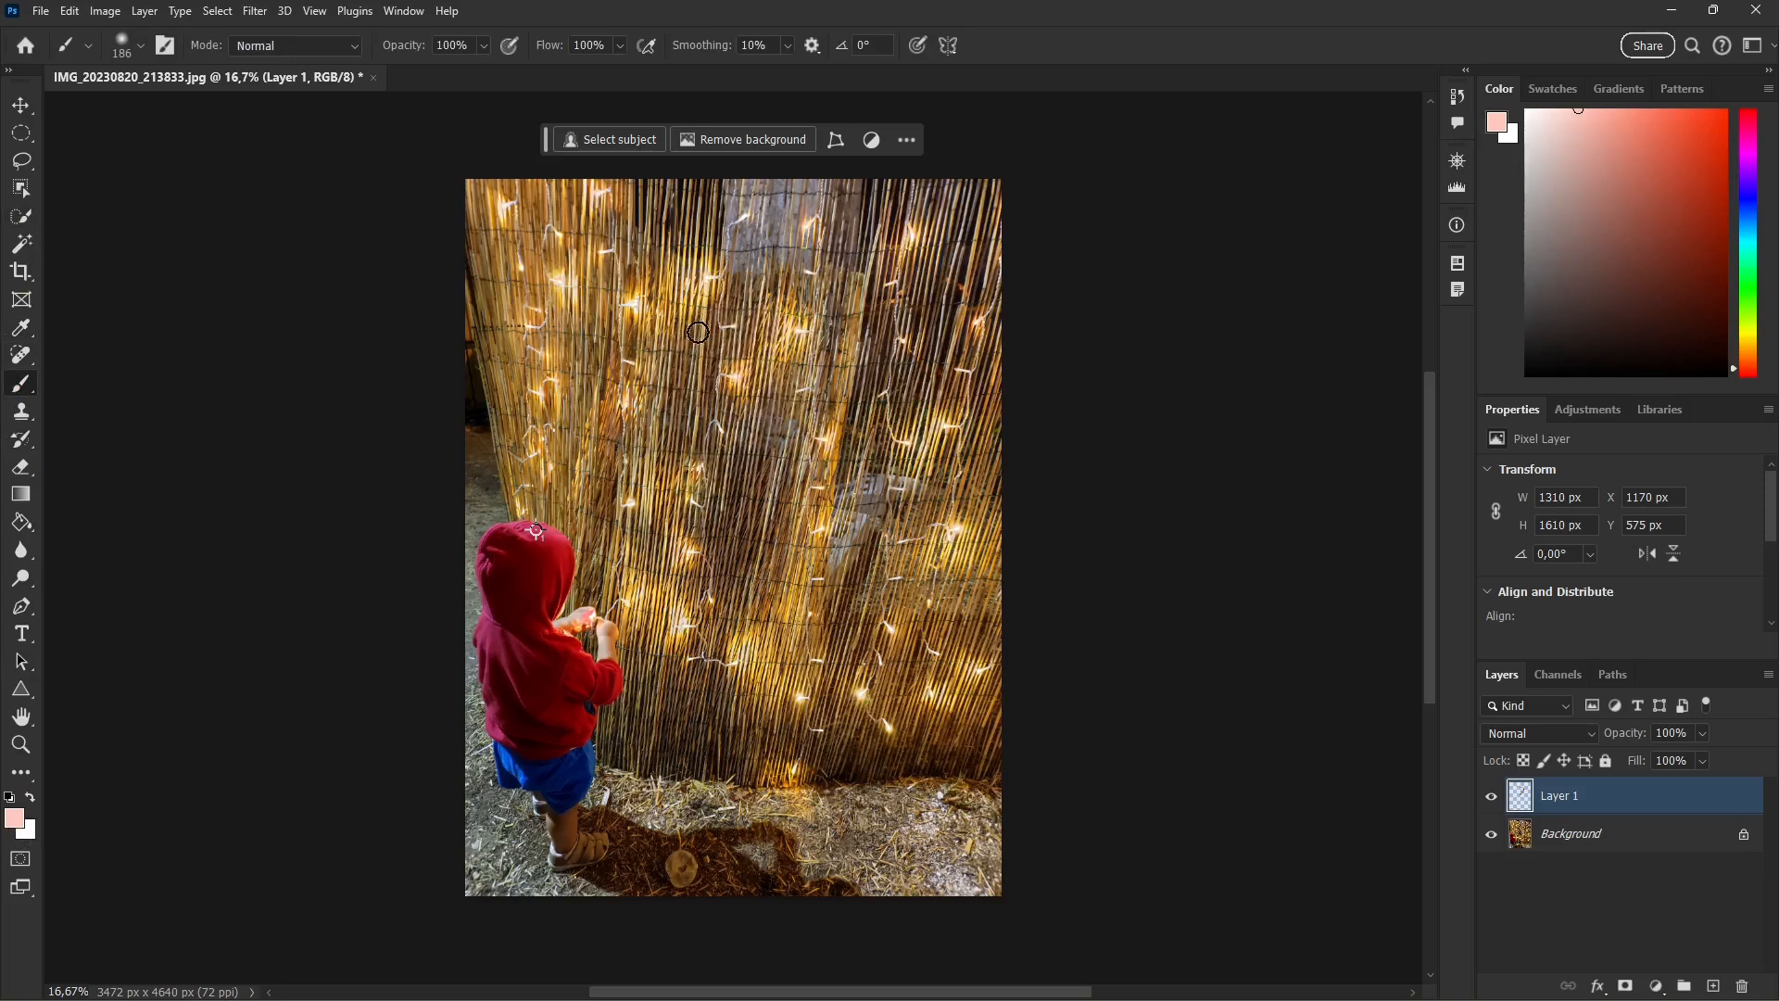
# Change the foreground colour to a sky blue by adjusting its hue, saturation and brightness.
pyautogui.moveTo(1578, 108)
pyautogui.mouseDown()
pyautogui.moveTo(1581, 310)
pyautogui.moveTo(1672, 199)
pyautogui.moveTo(1695, 254)
pyautogui.moveTo(1681, 320)
pyautogui.mouseUp()
pyautogui.moveTo(1755, 375); pyautogui.dragTo(1750, 232)
pyautogui.click(1677, 158)
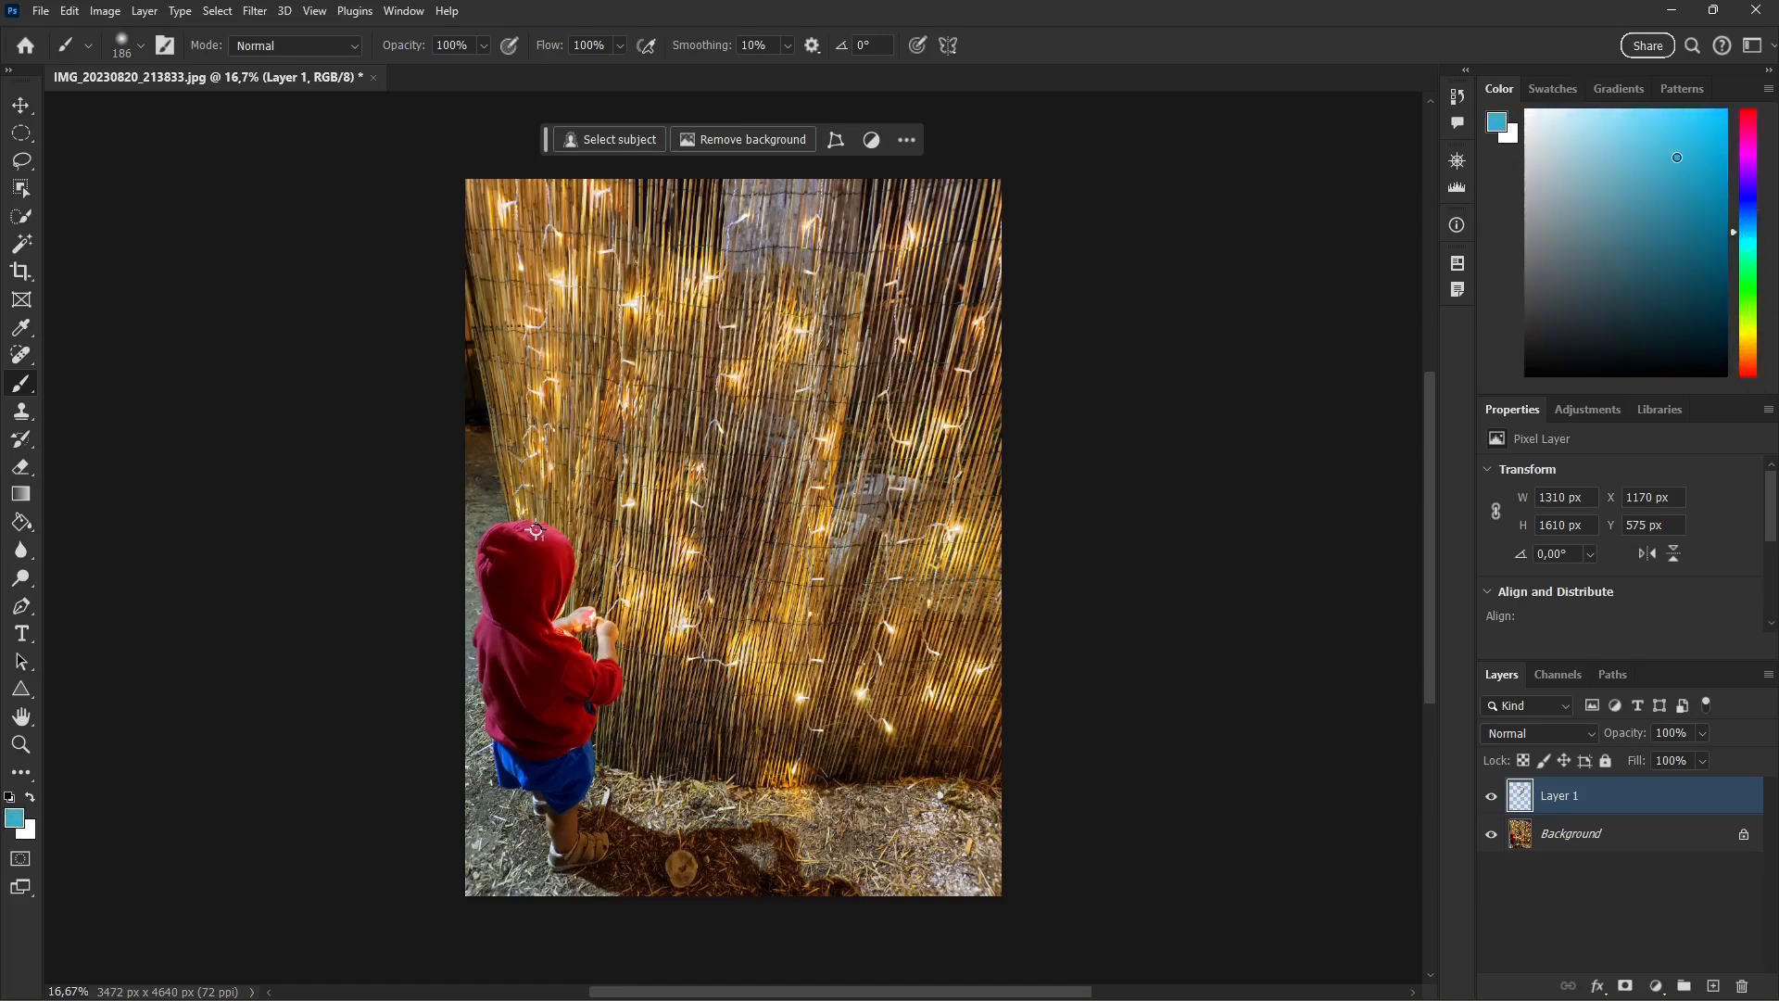
# Pick a light green from the Pastello swatches and test it with a brush stroke on the fence, undoing the stroke.
pyautogui.click(1552, 90)
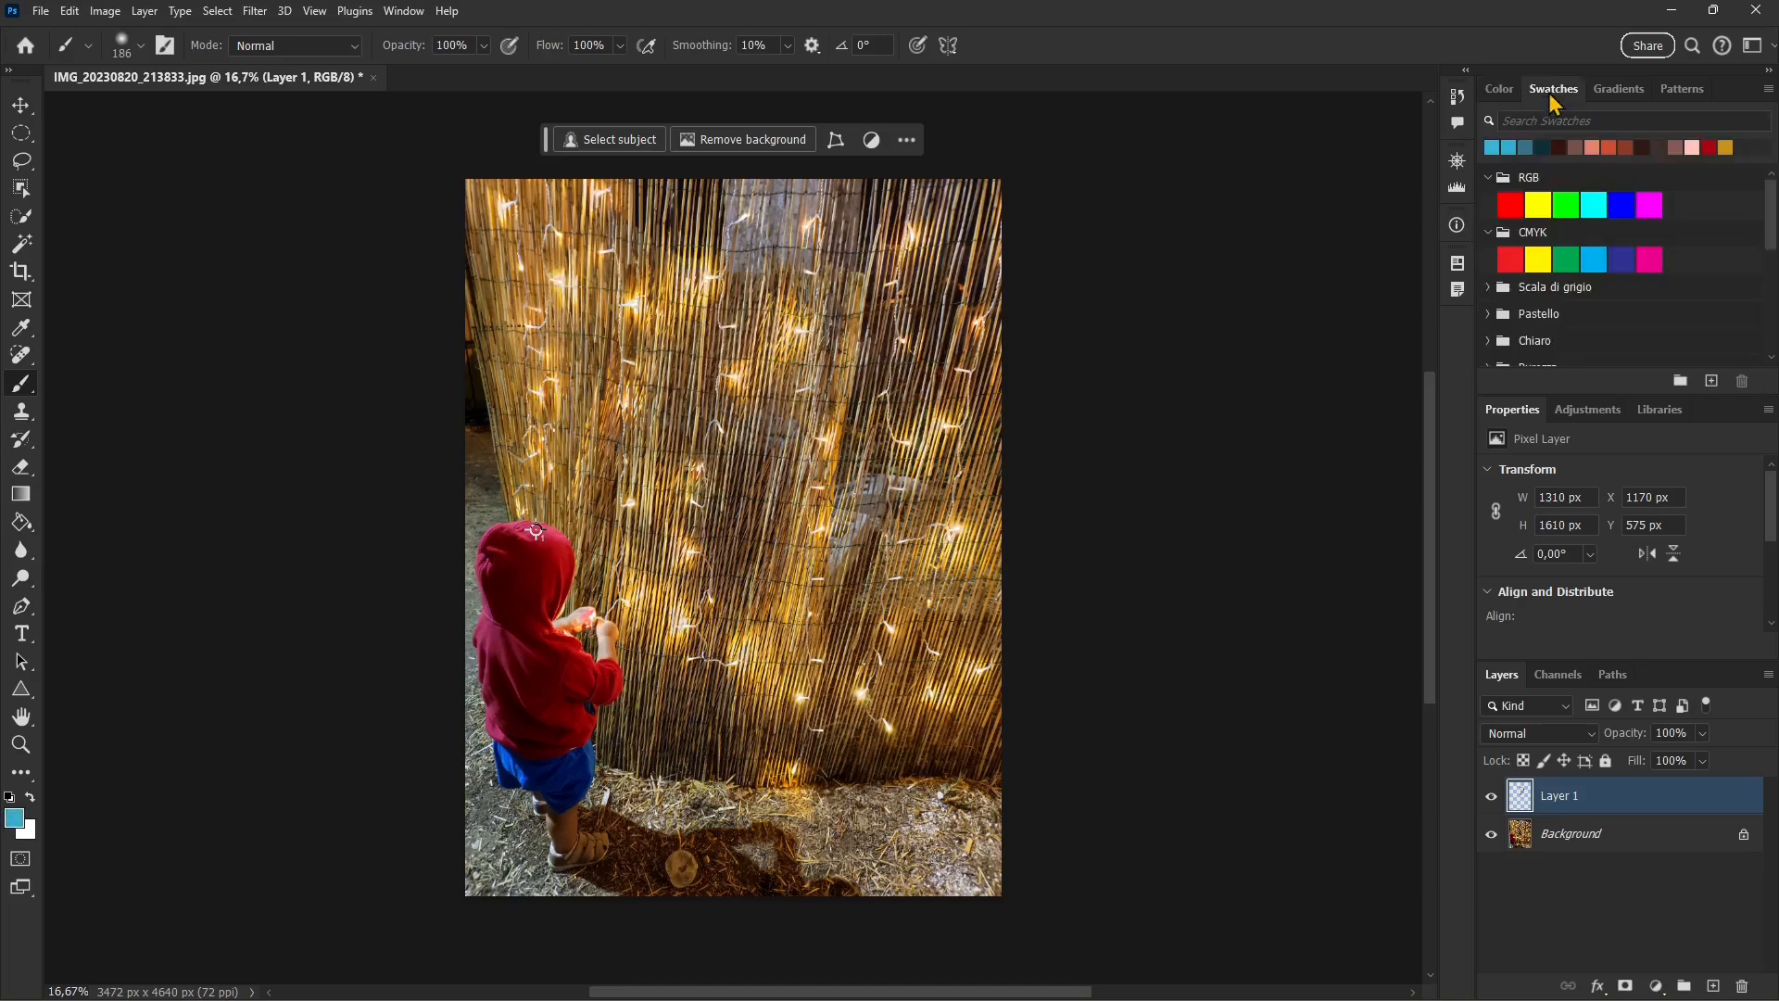
pyautogui.click(1495, 178)
pyautogui.click(1488, 204)
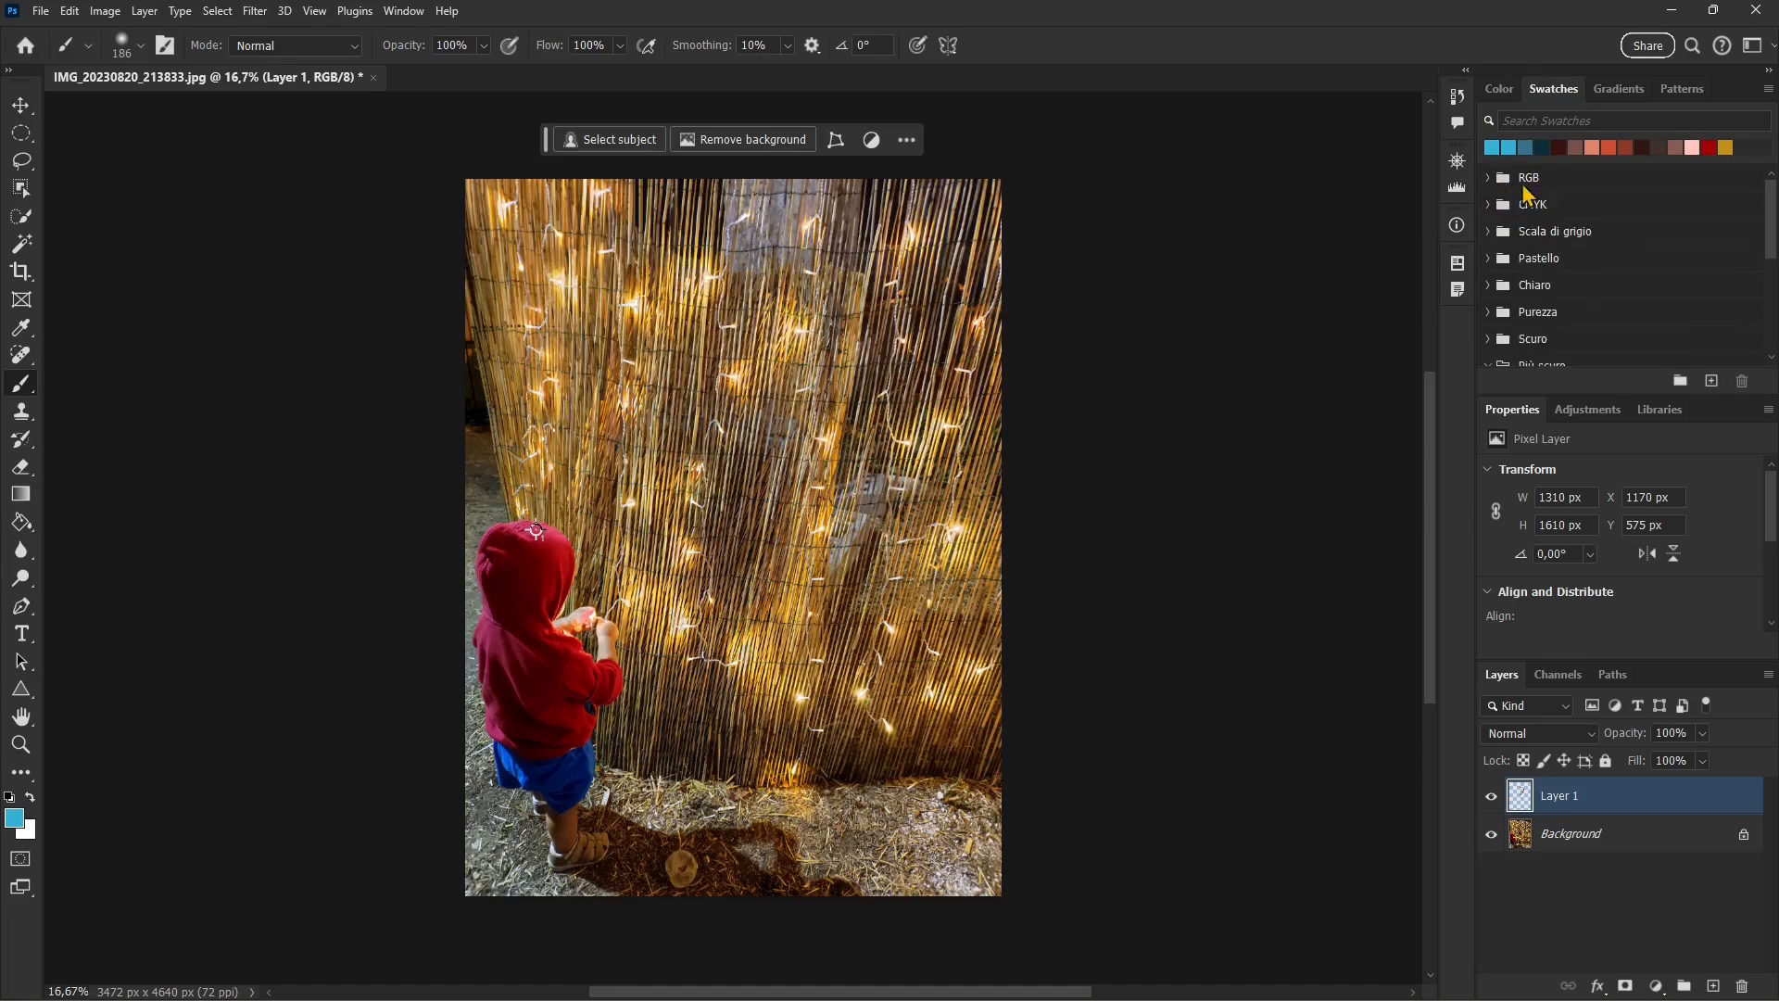
pyautogui.click(1488, 258)
pyautogui.click(1622, 314)
pyautogui.click(1684, 315)
pyautogui.click(1650, 285)
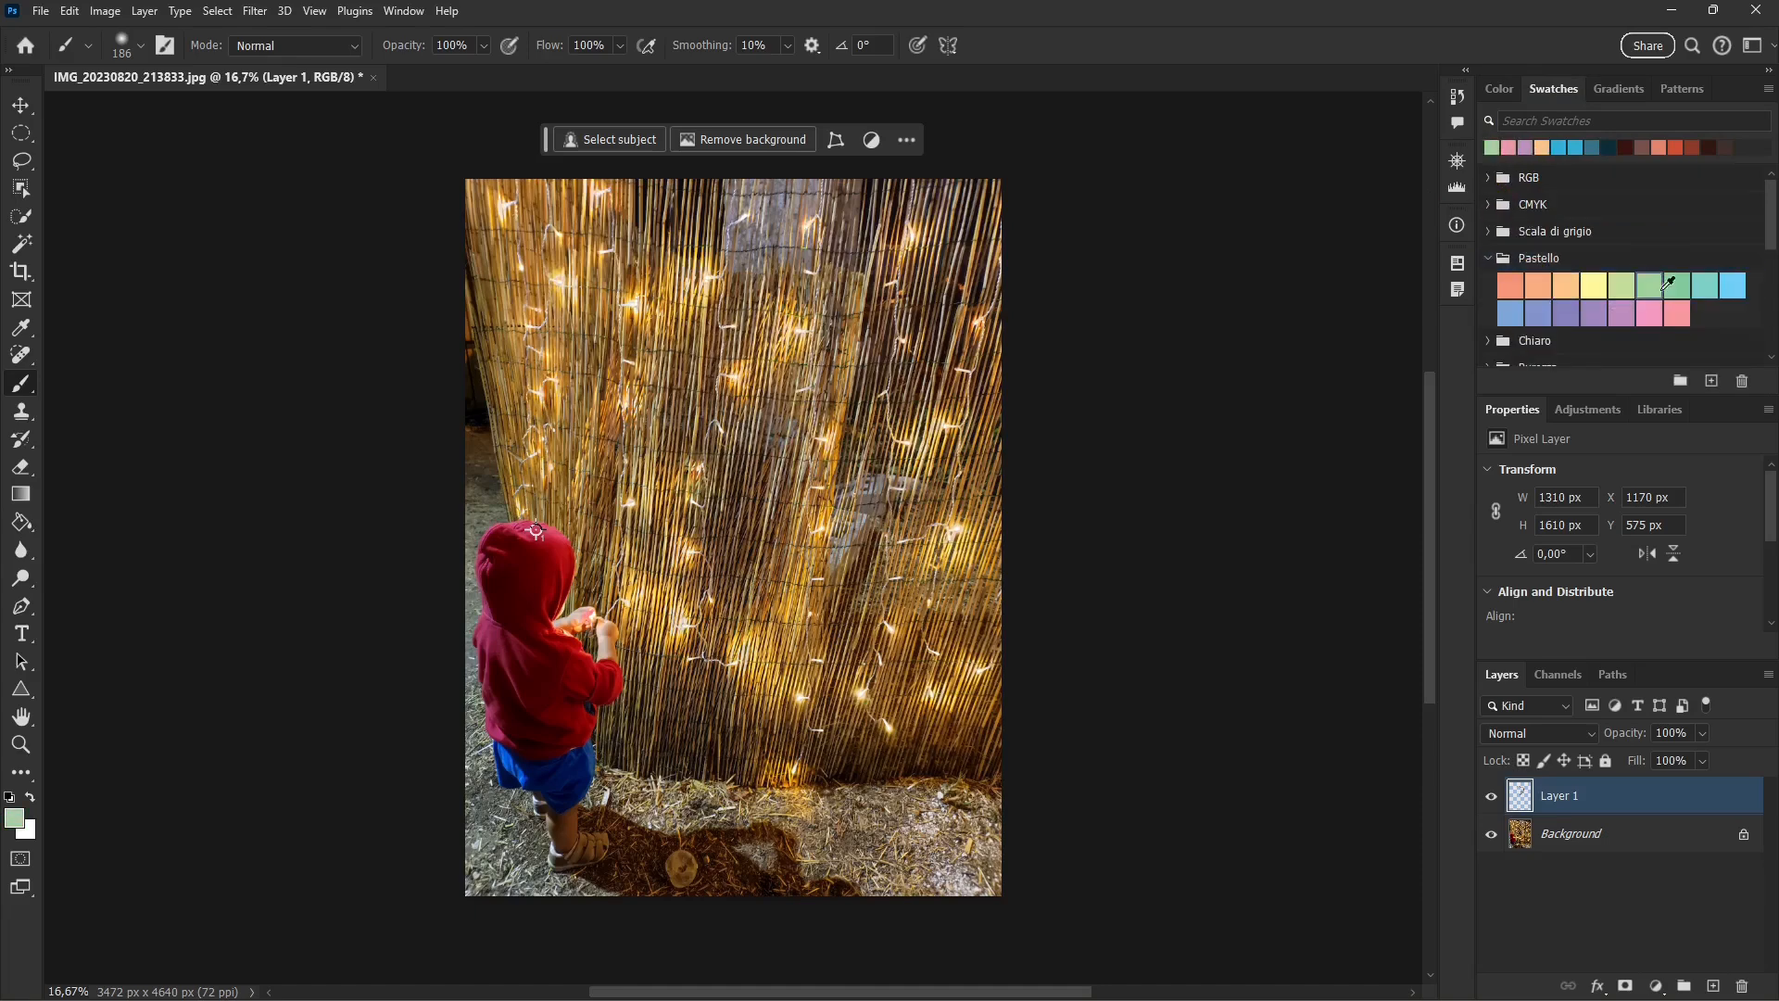
pyautogui.moveTo(749, 345); pyautogui.dragTo(683, 528)
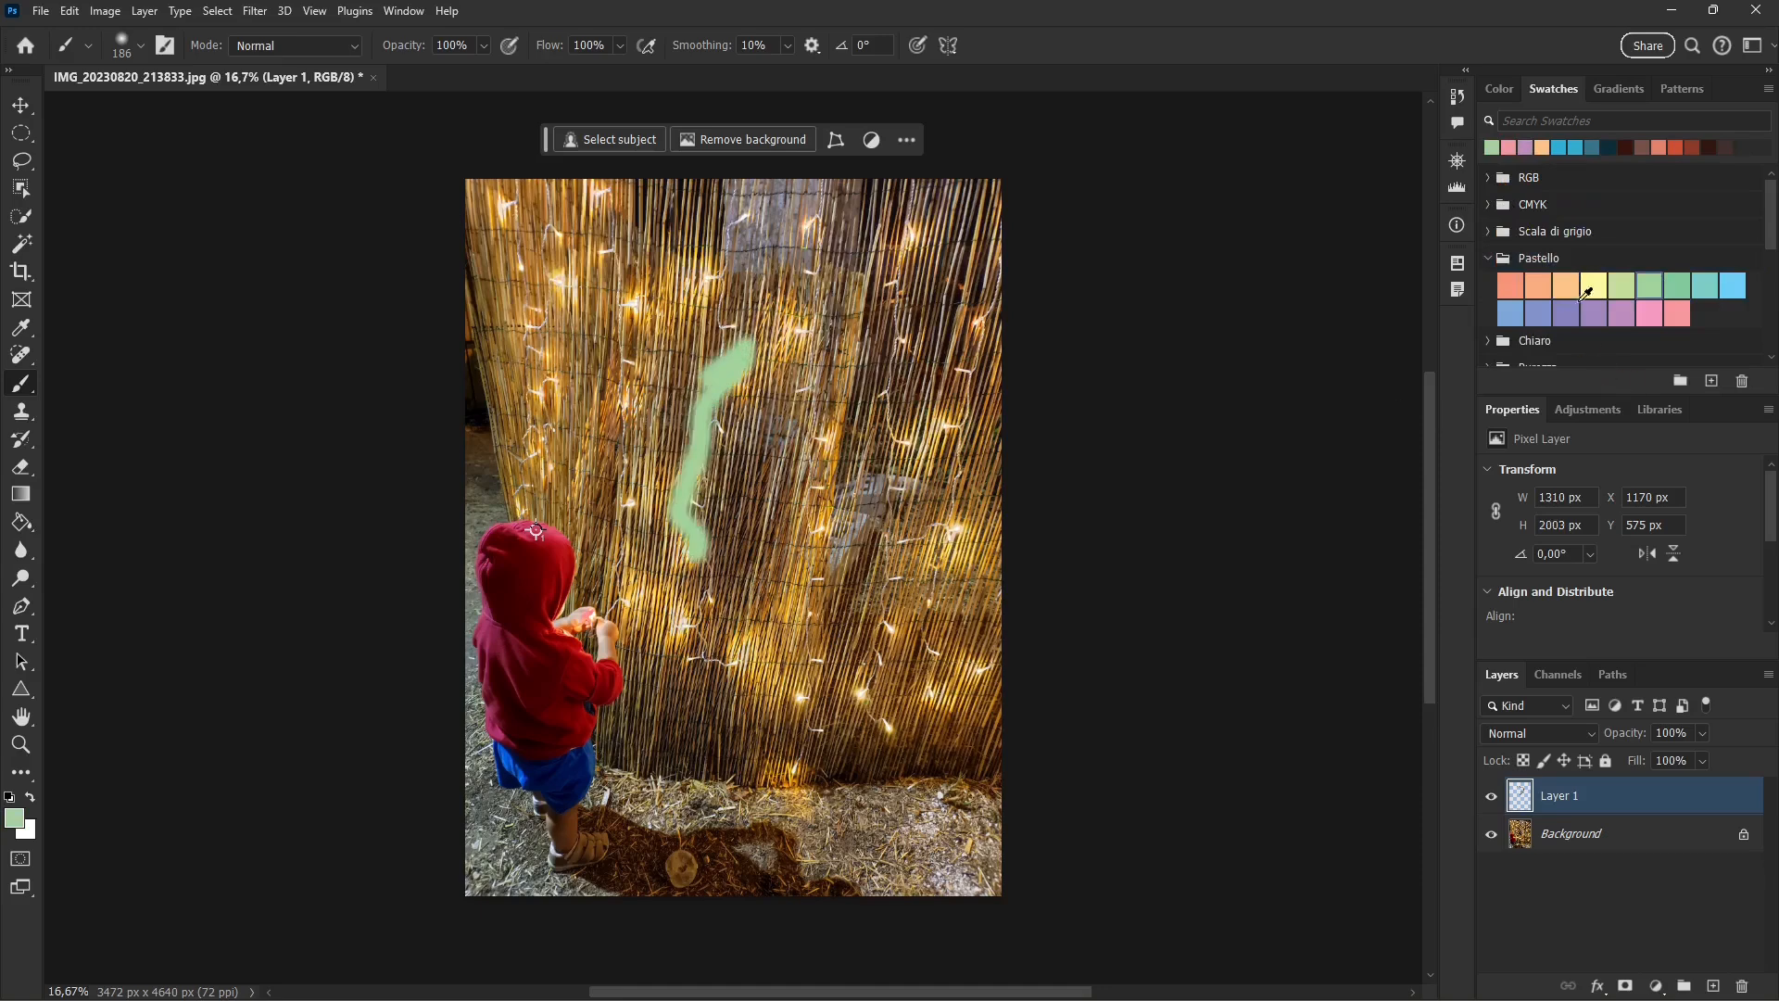
pyautogui.hotkey('ctrl', 'z')
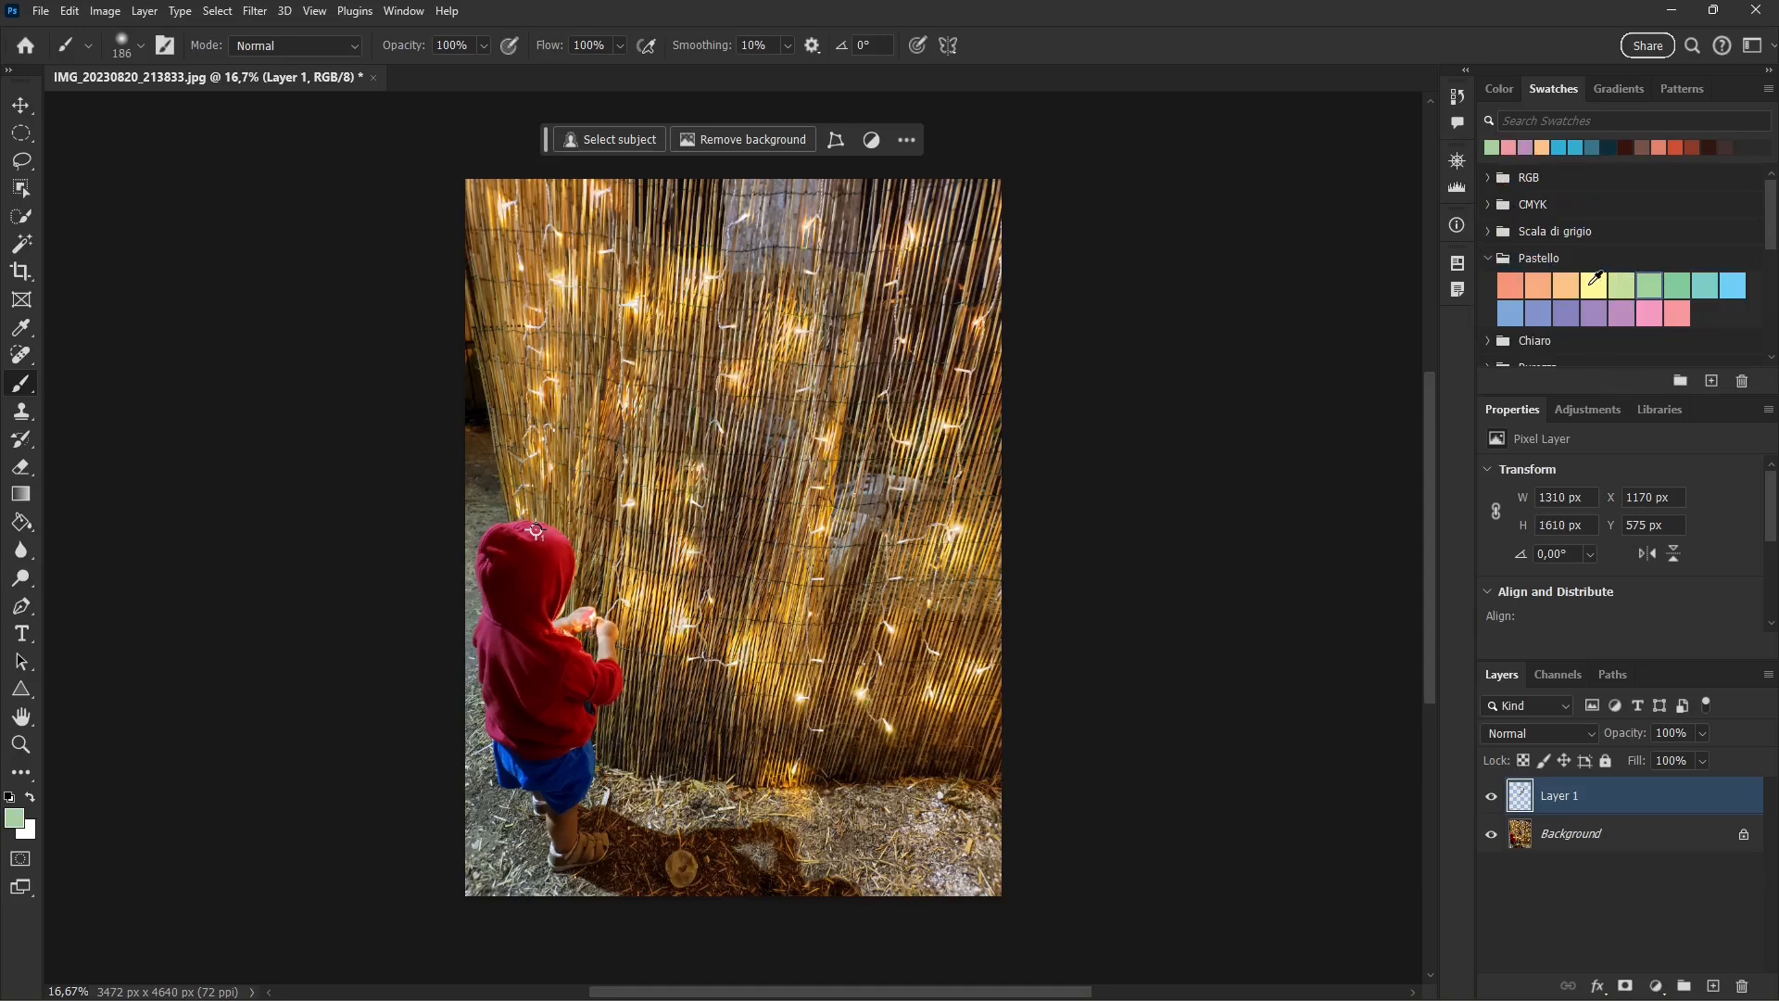
# Save the light green as a swatch named "green custom", also added to the current library, and view it in the library.
pyautogui.click(1713, 383)
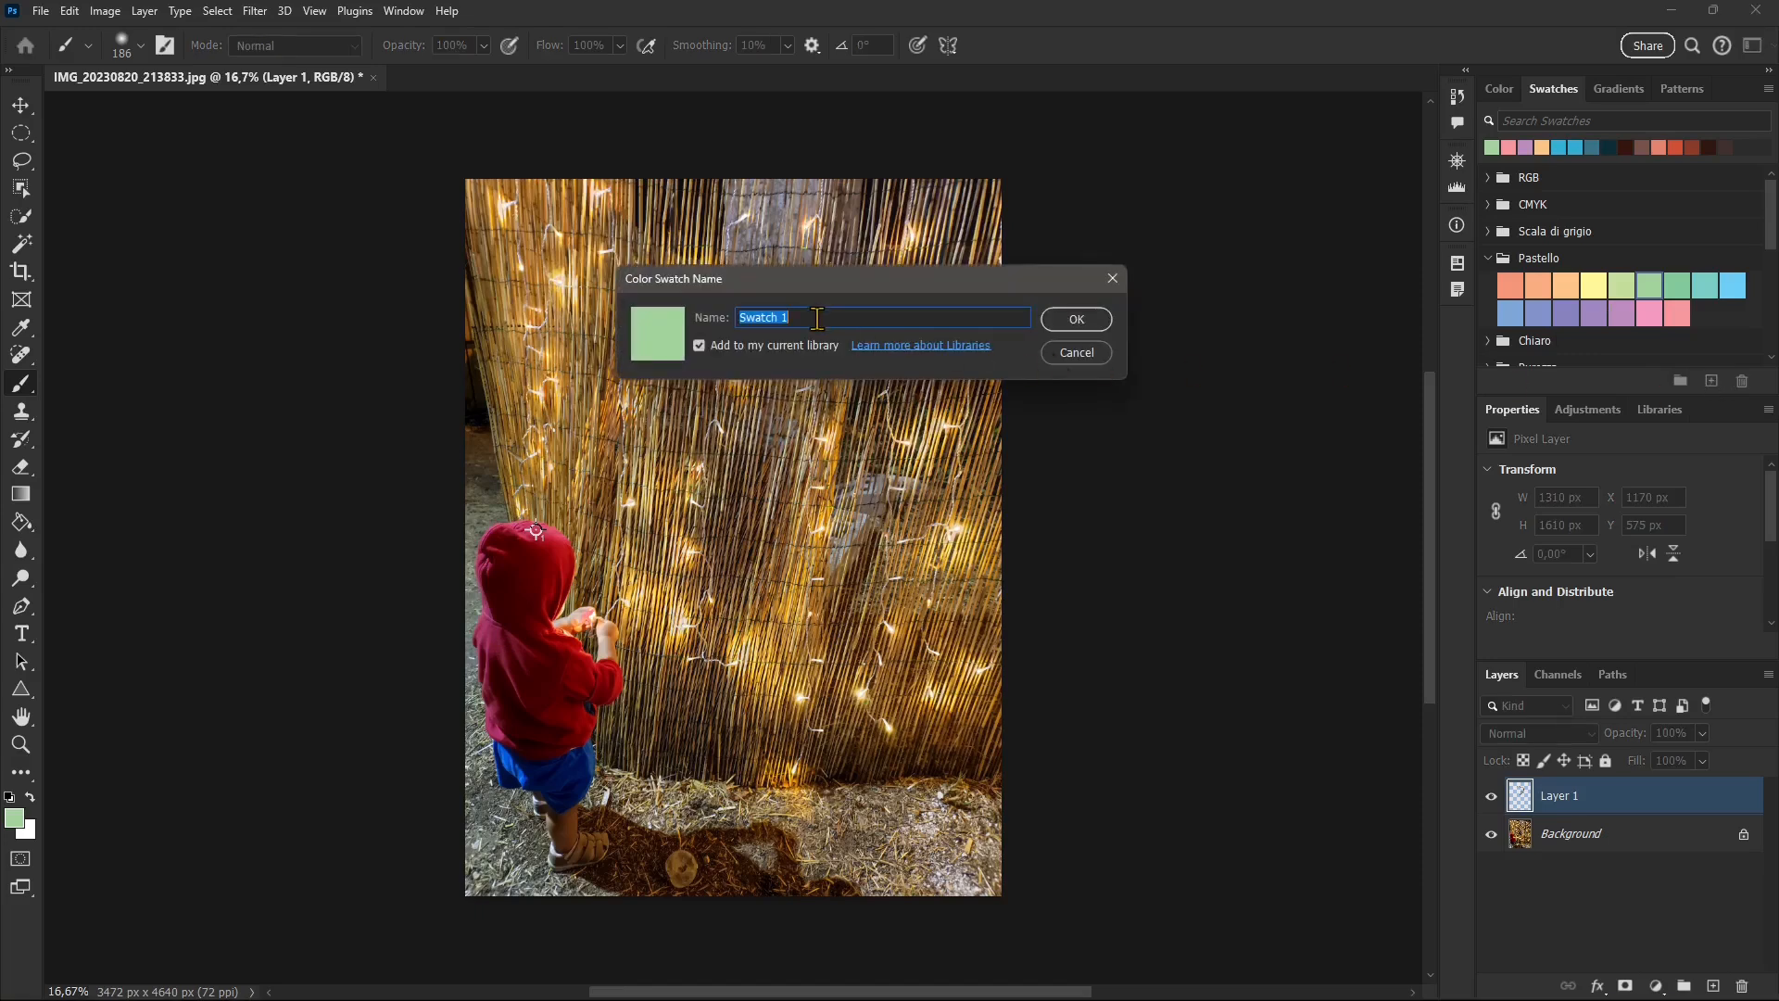
pyautogui.write('green custom')
pyautogui.press('Return')
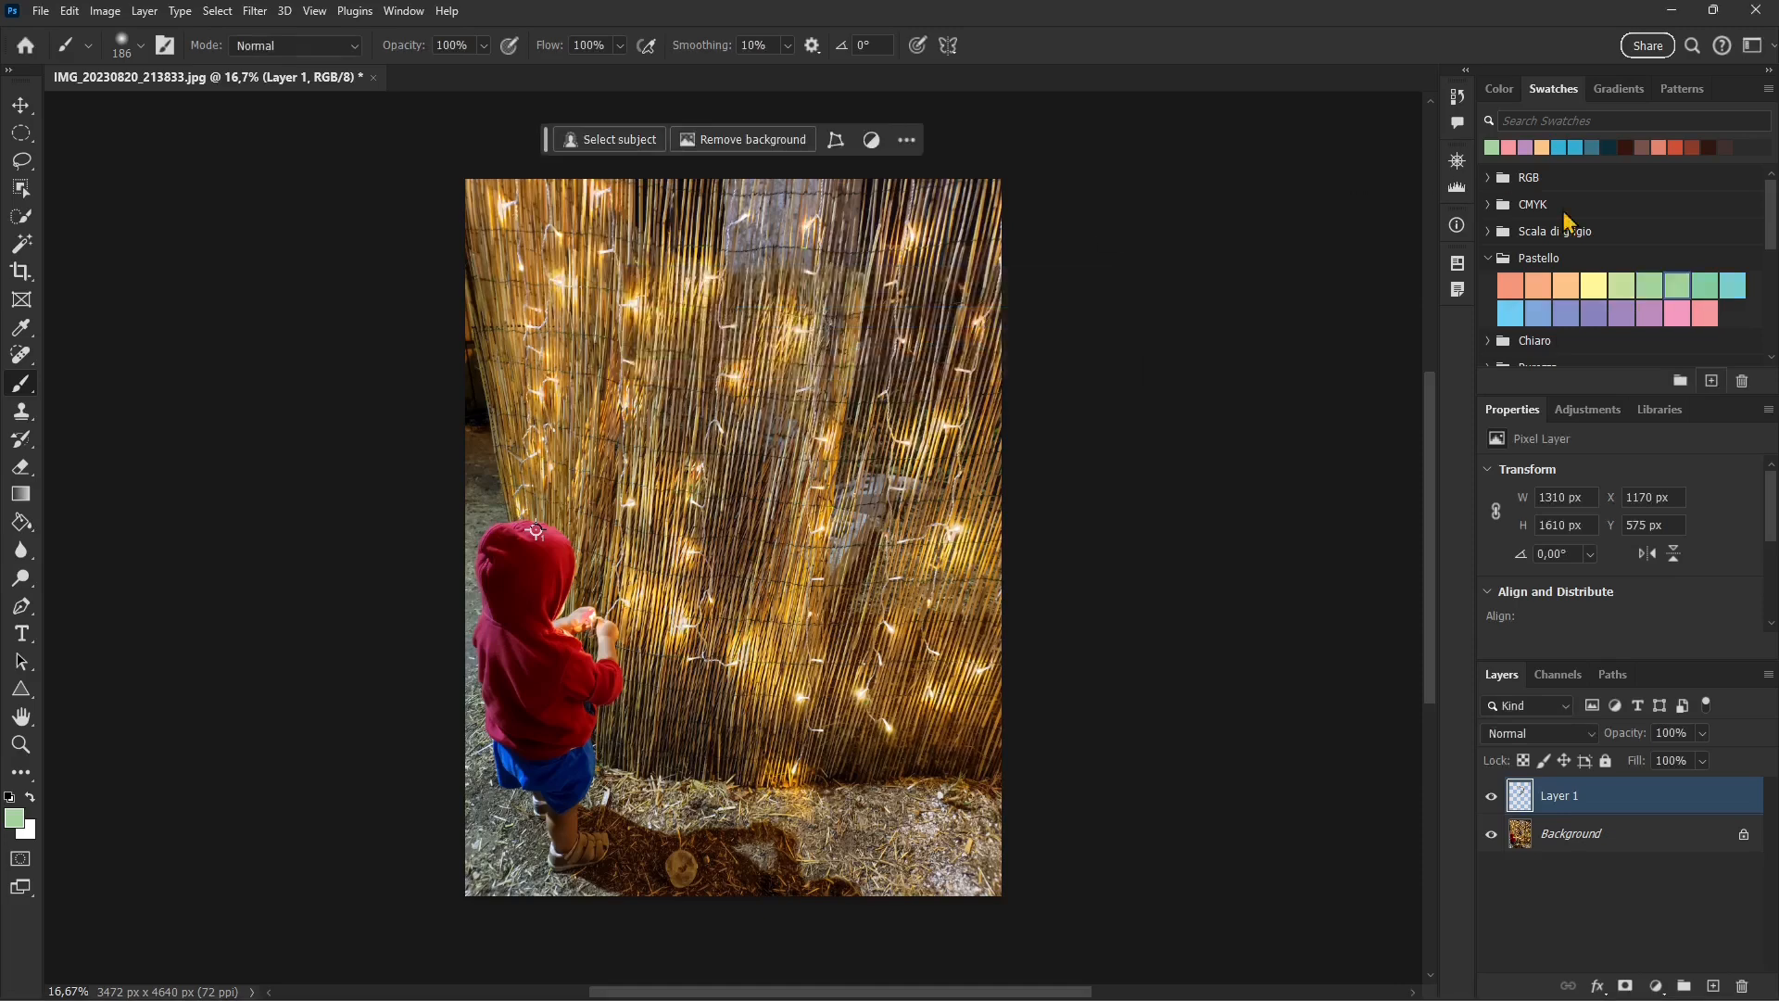
pyautogui.click(1489, 259)
pyautogui.click(1660, 408)
# Create a new swatch group named "JBD Custom".
pyautogui.click(1681, 382)
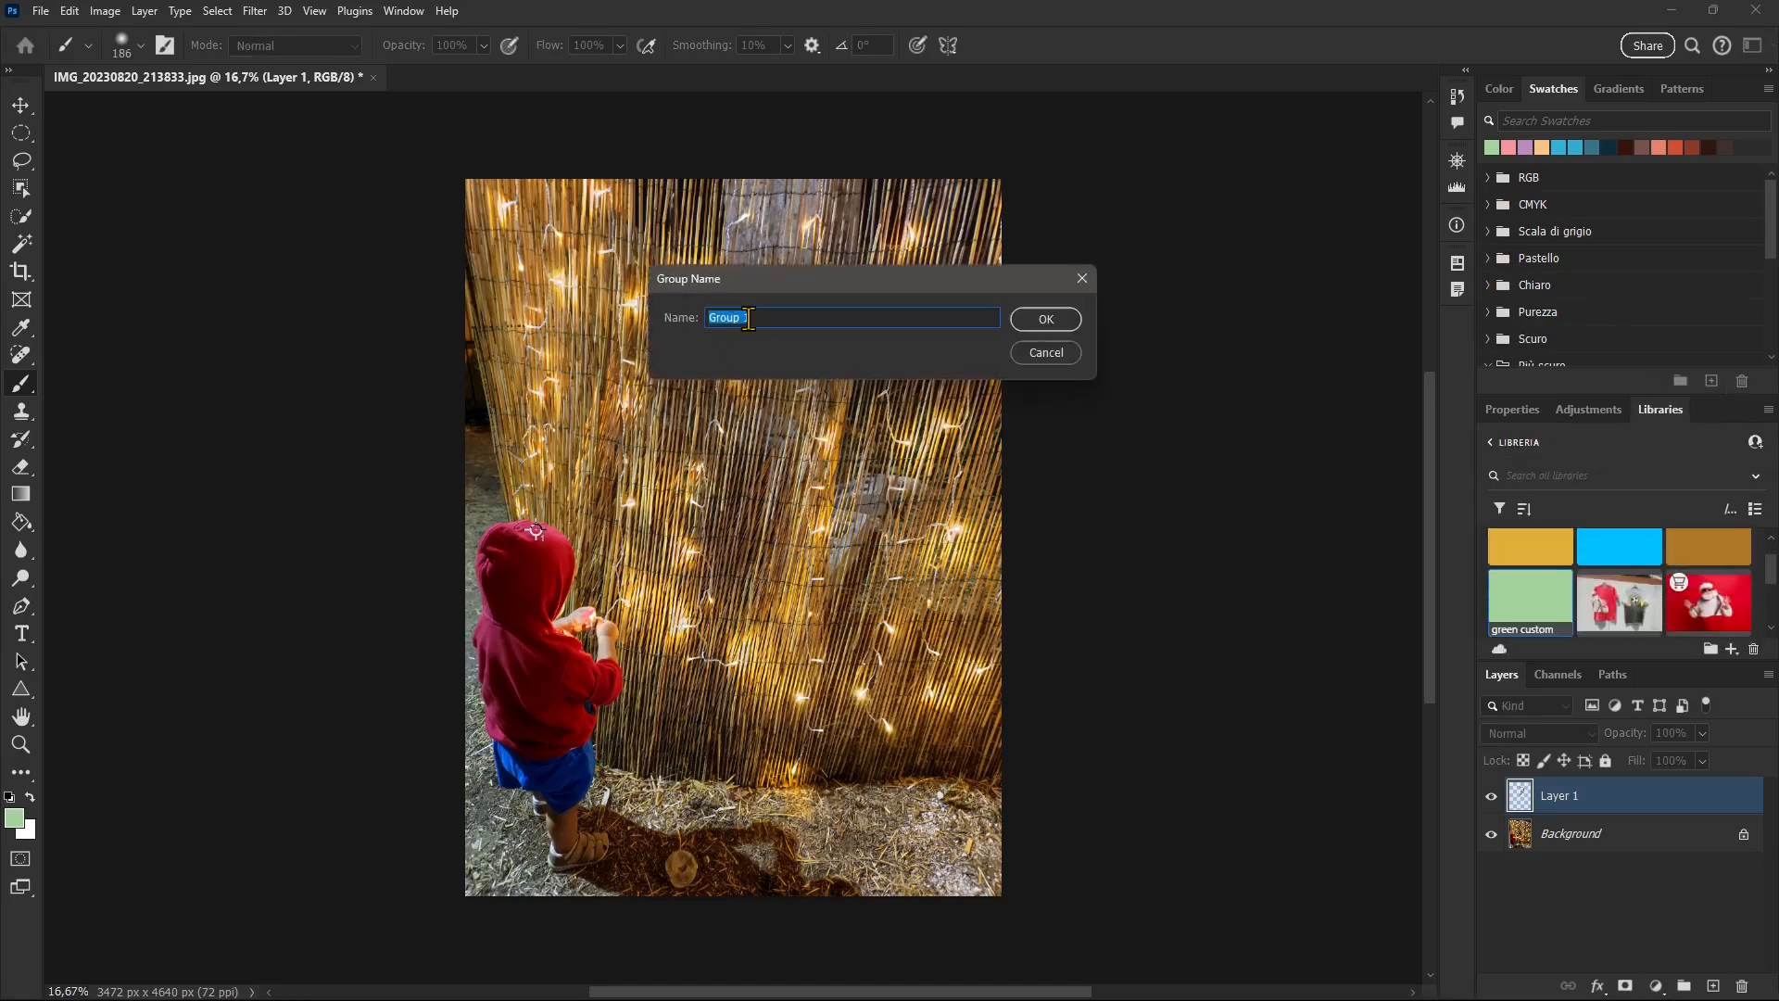
pyautogui.write('JBD Custom')
pyautogui.press('Return')
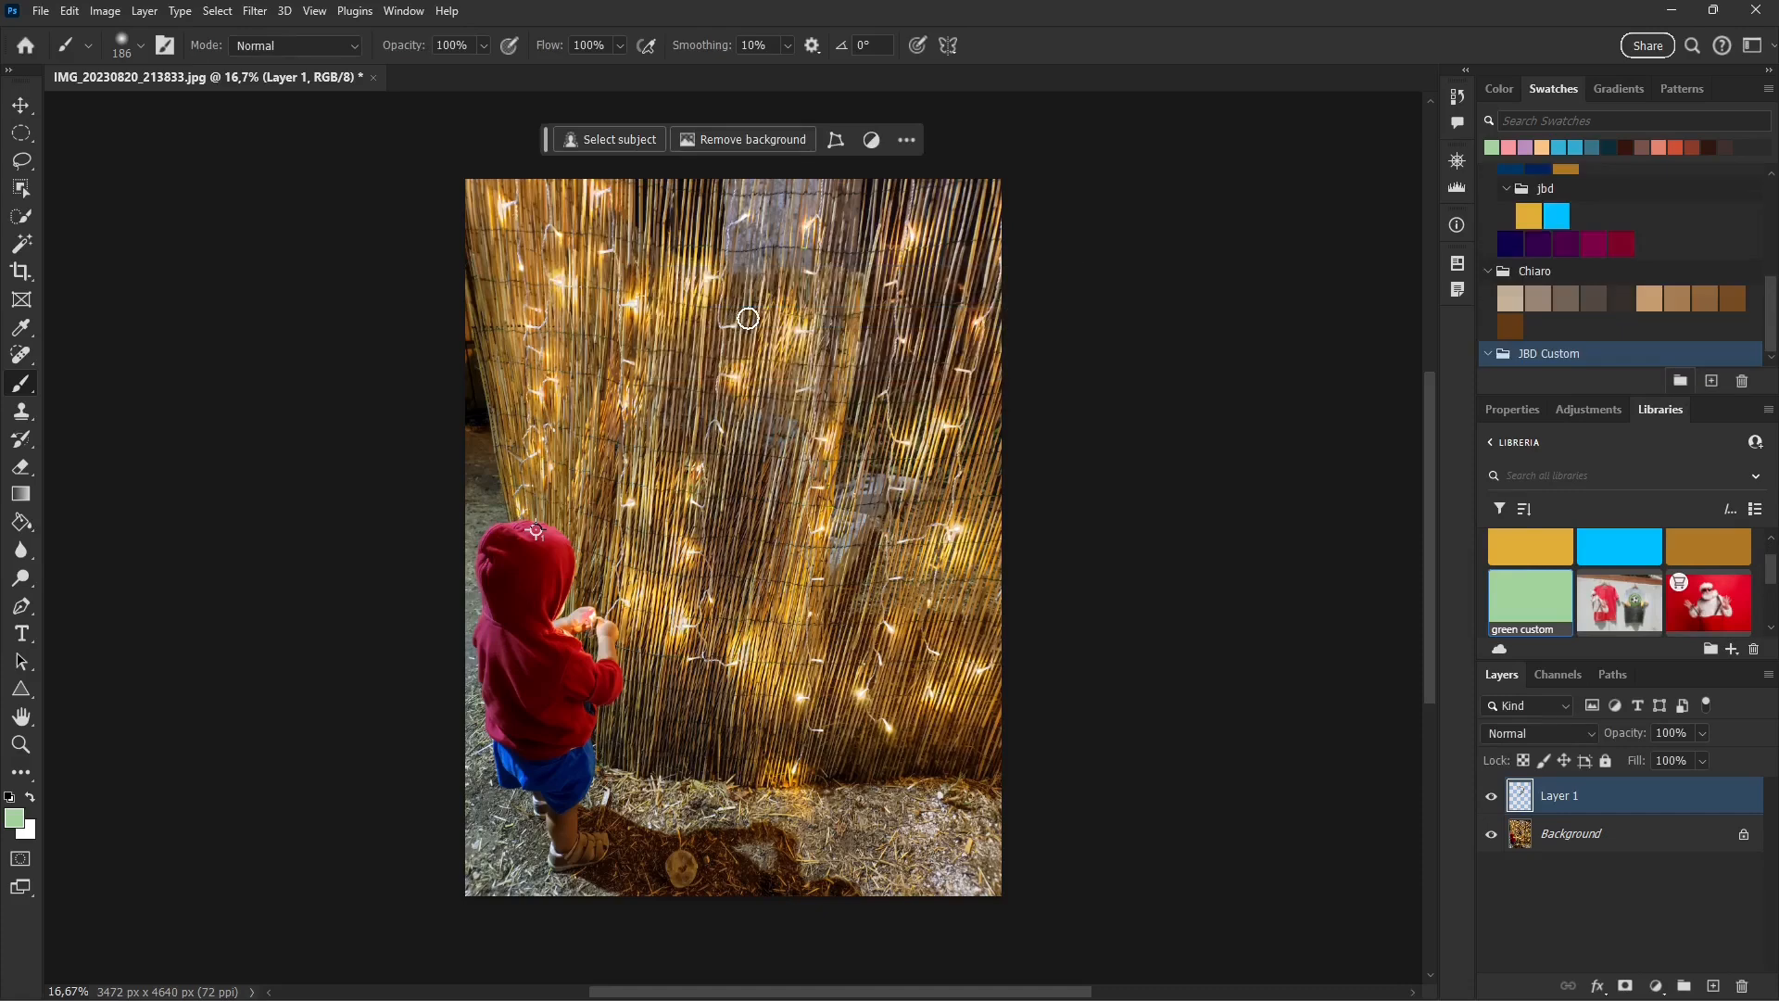
# Try several recently used colours, return to the light green and save it in the JBD Custom group as "my green".
pyautogui.click(1544, 147)
pyautogui.click(1564, 146)
pyautogui.click(1657, 147)
pyautogui.click(1675, 147)
pyautogui.click(1558, 147)
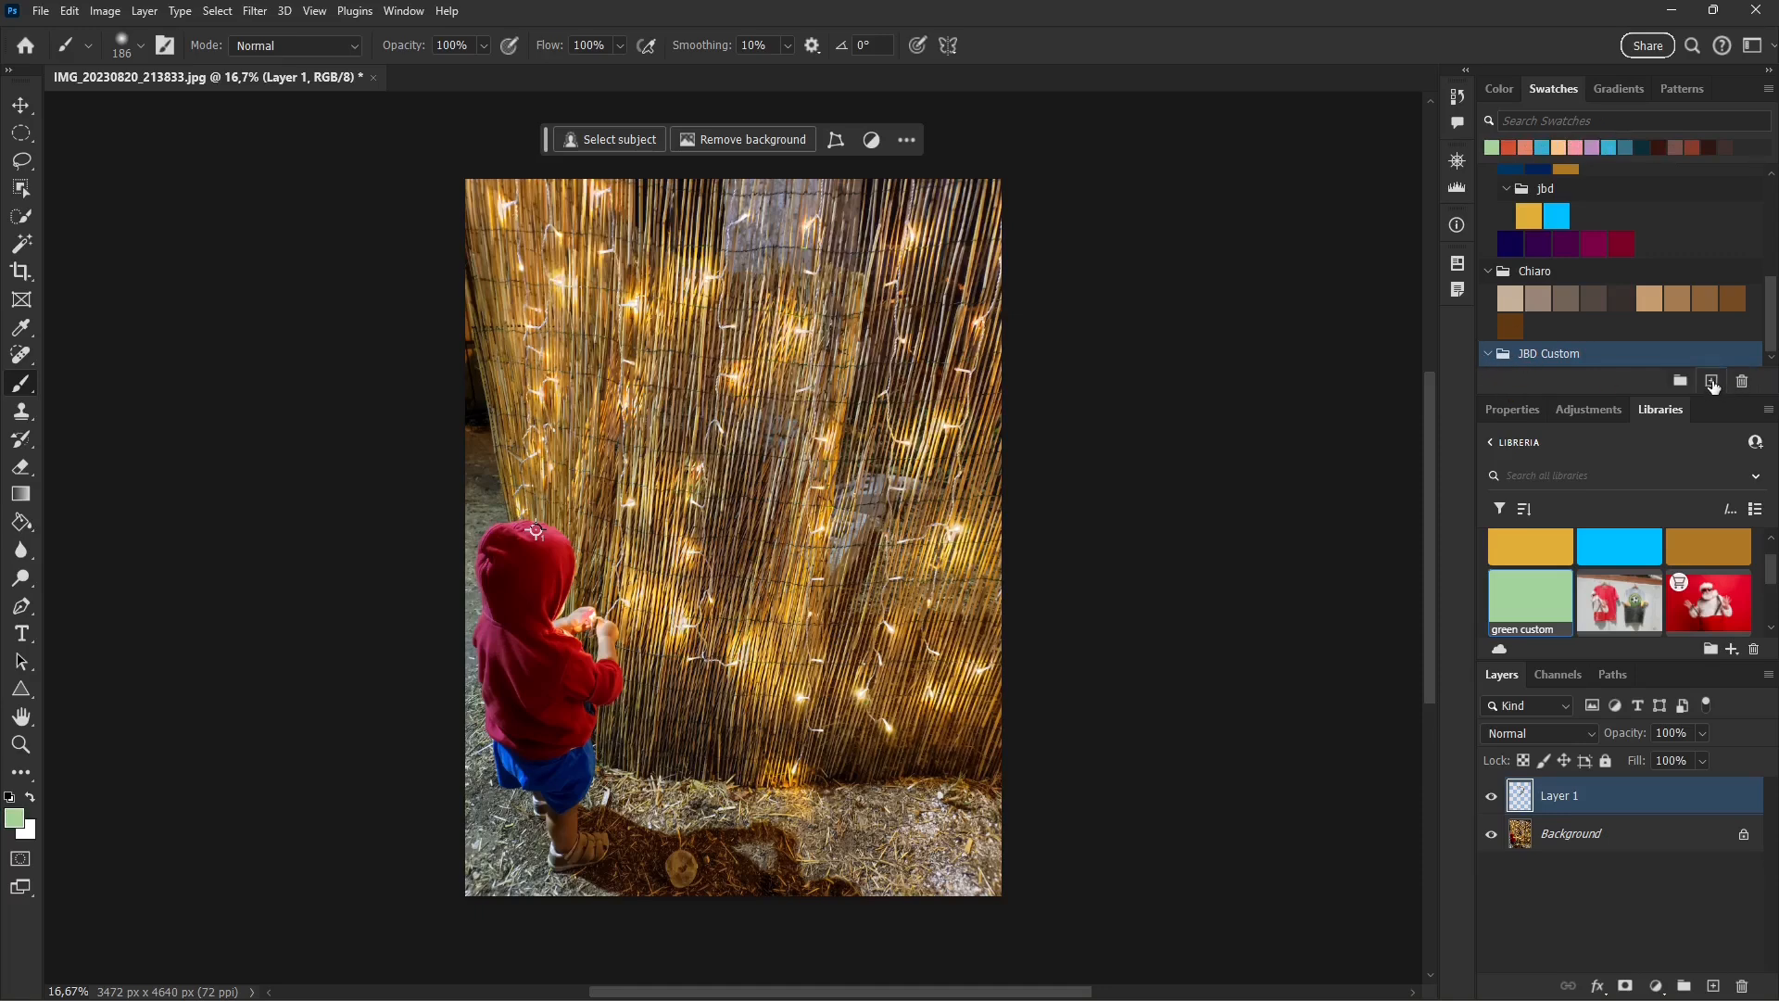
pyautogui.click(1711, 382)
pyautogui.write('my green')
pyautogui.press('Return')
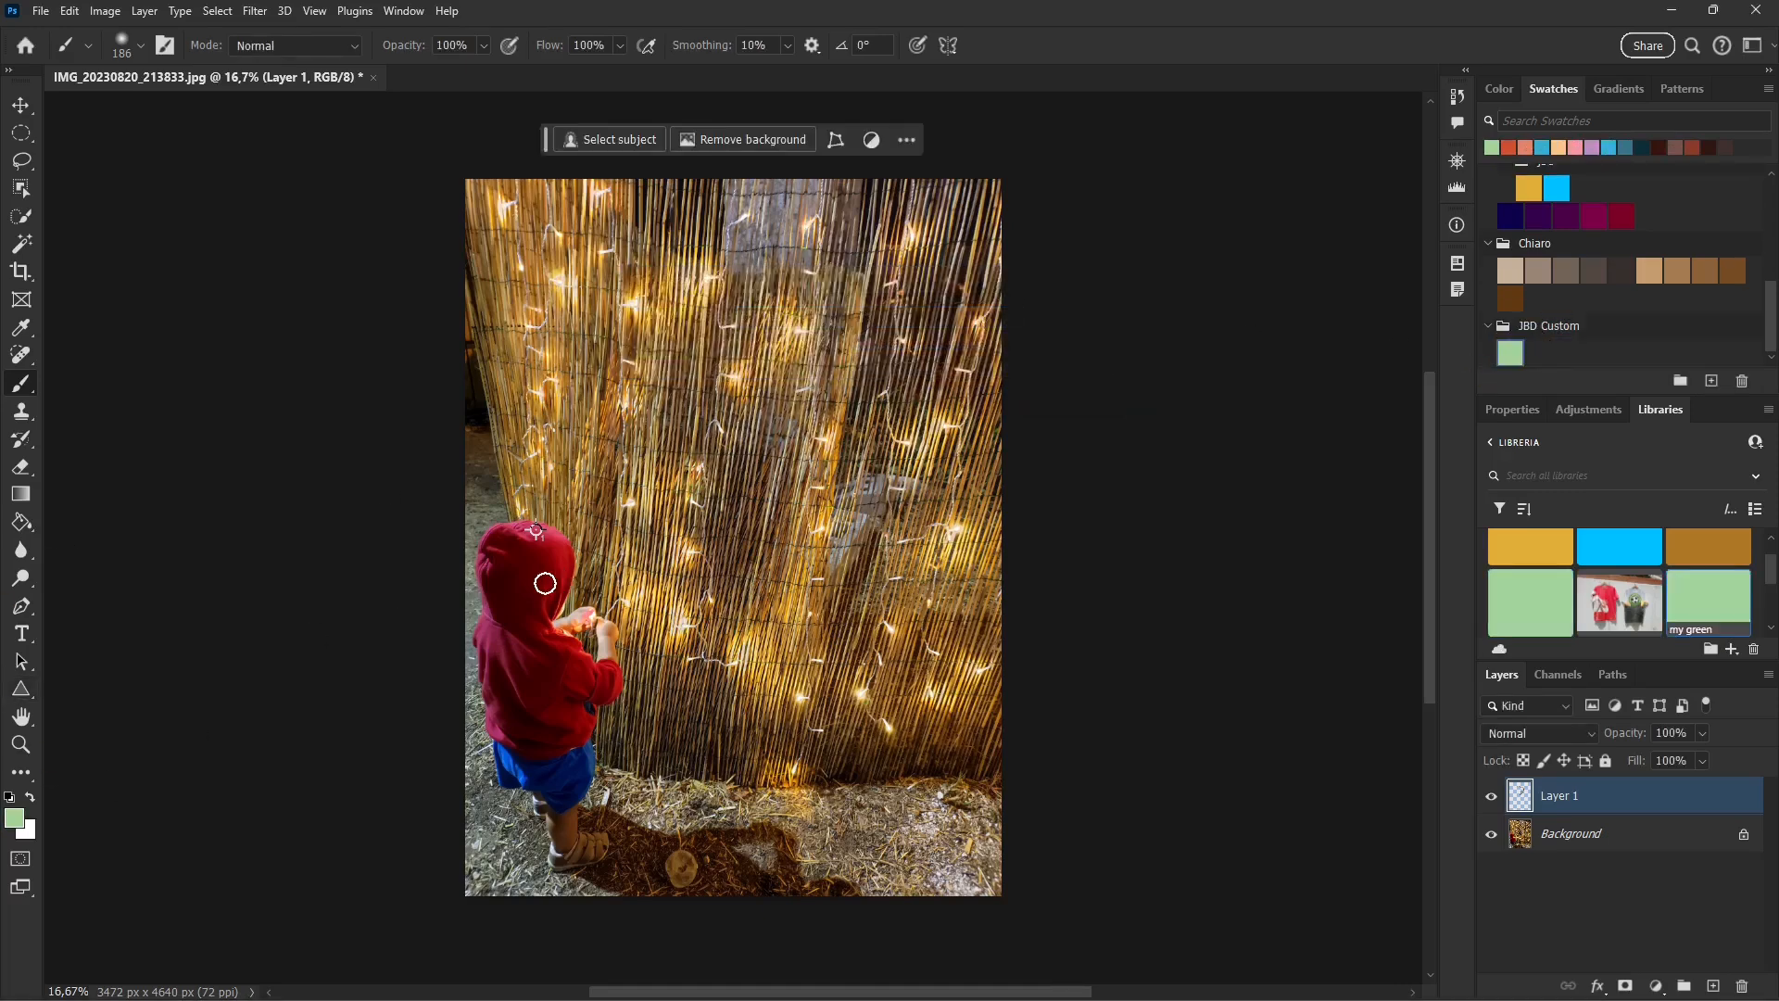
# Sample the red of the child's hood with the Eyedropper and save it in the JBD Custom group as "my red".
pyautogui.click(20, 327)
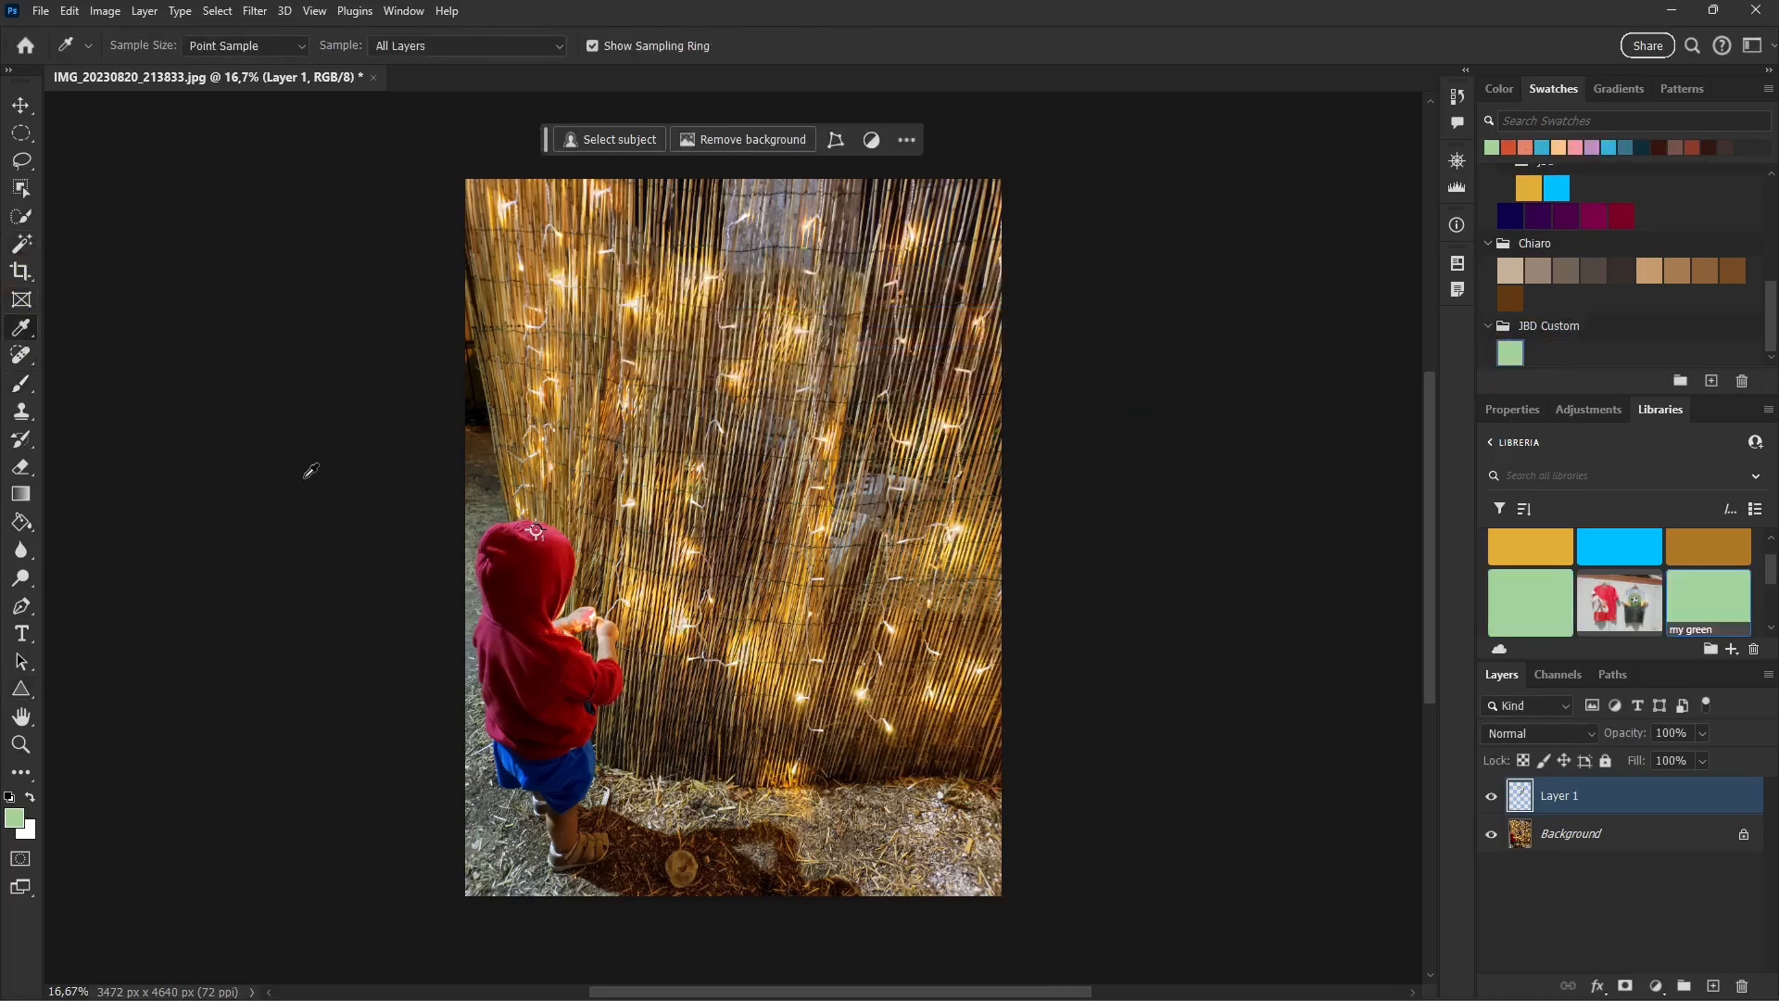
pyautogui.click(543, 573)
pyautogui.click(559, 555)
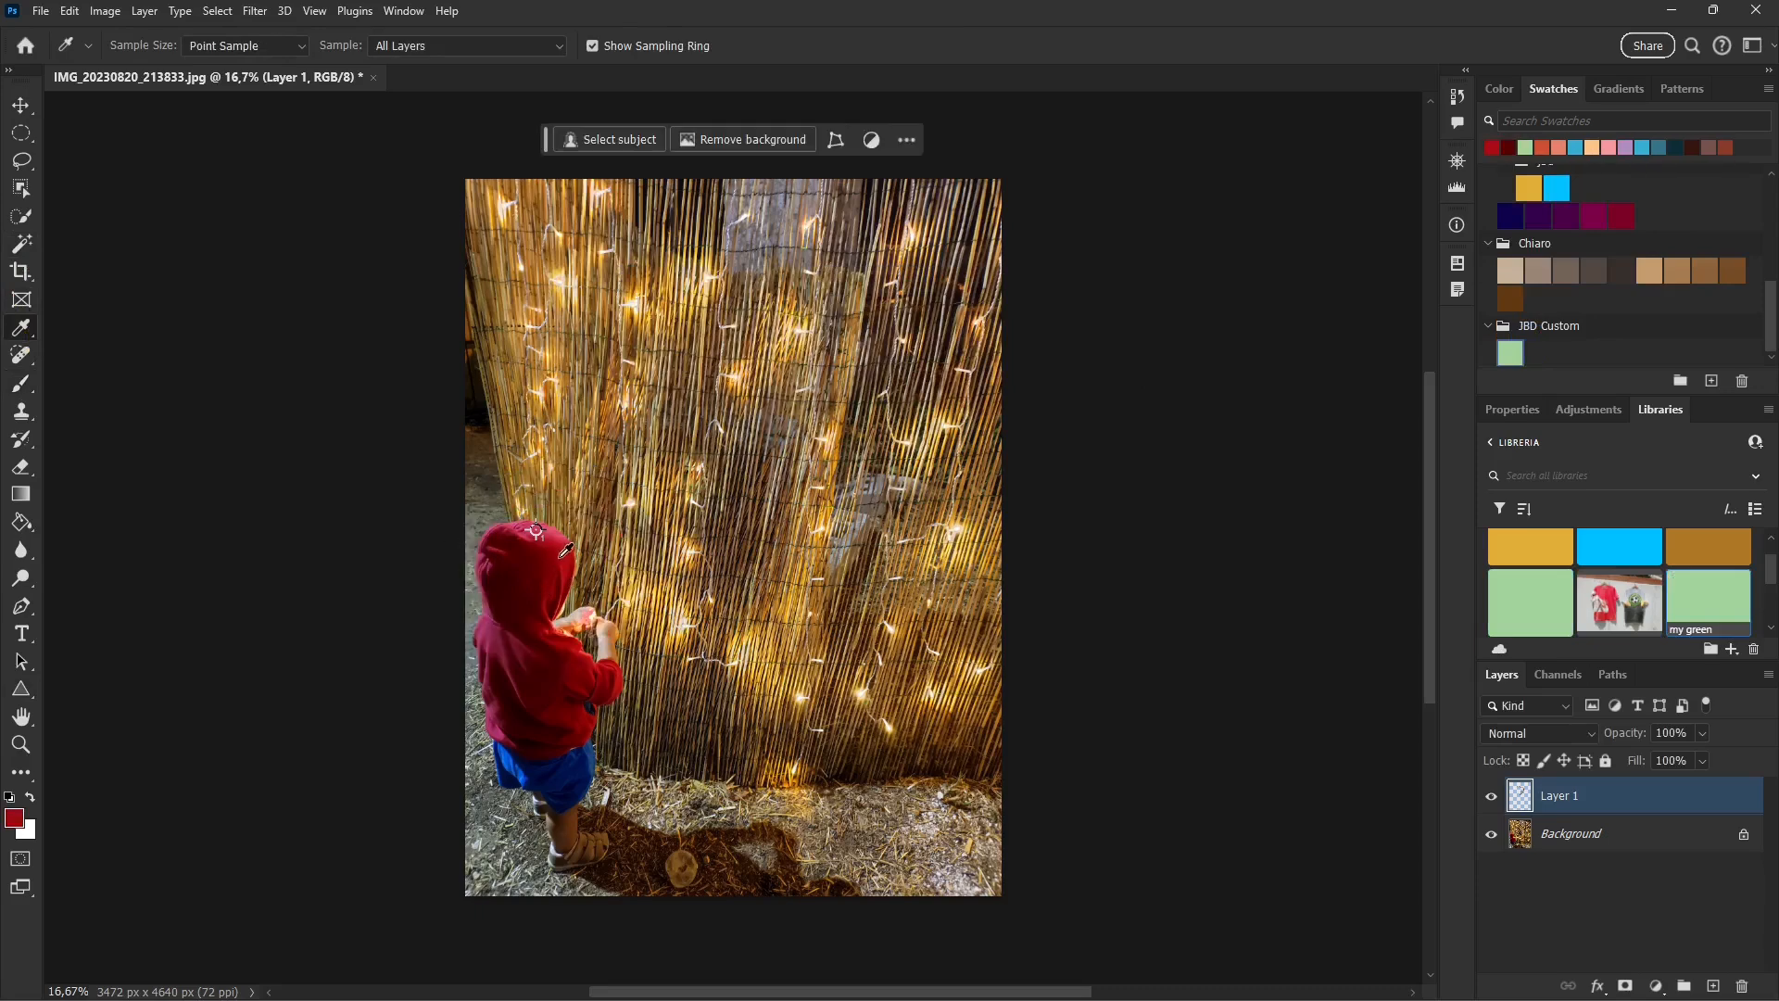
pyautogui.click(1712, 381)
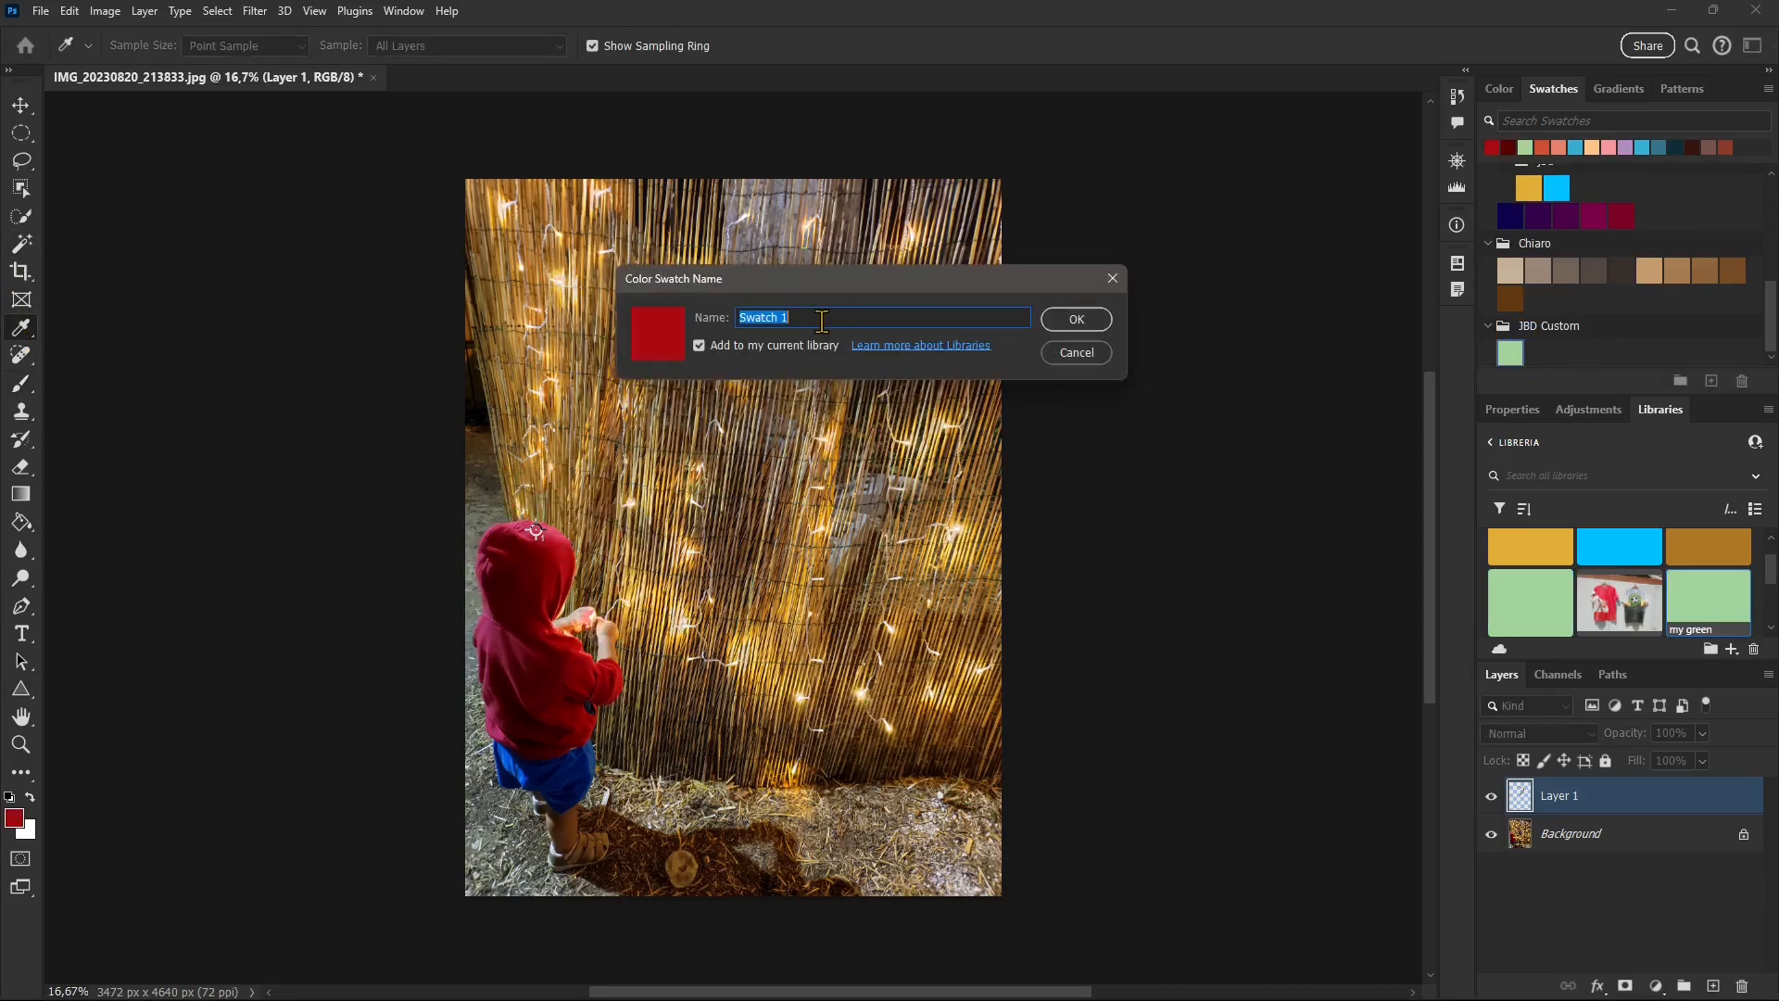
pyautogui.write('my ren')
pyautogui.press('BackSpace')
pyautogui.write('d')
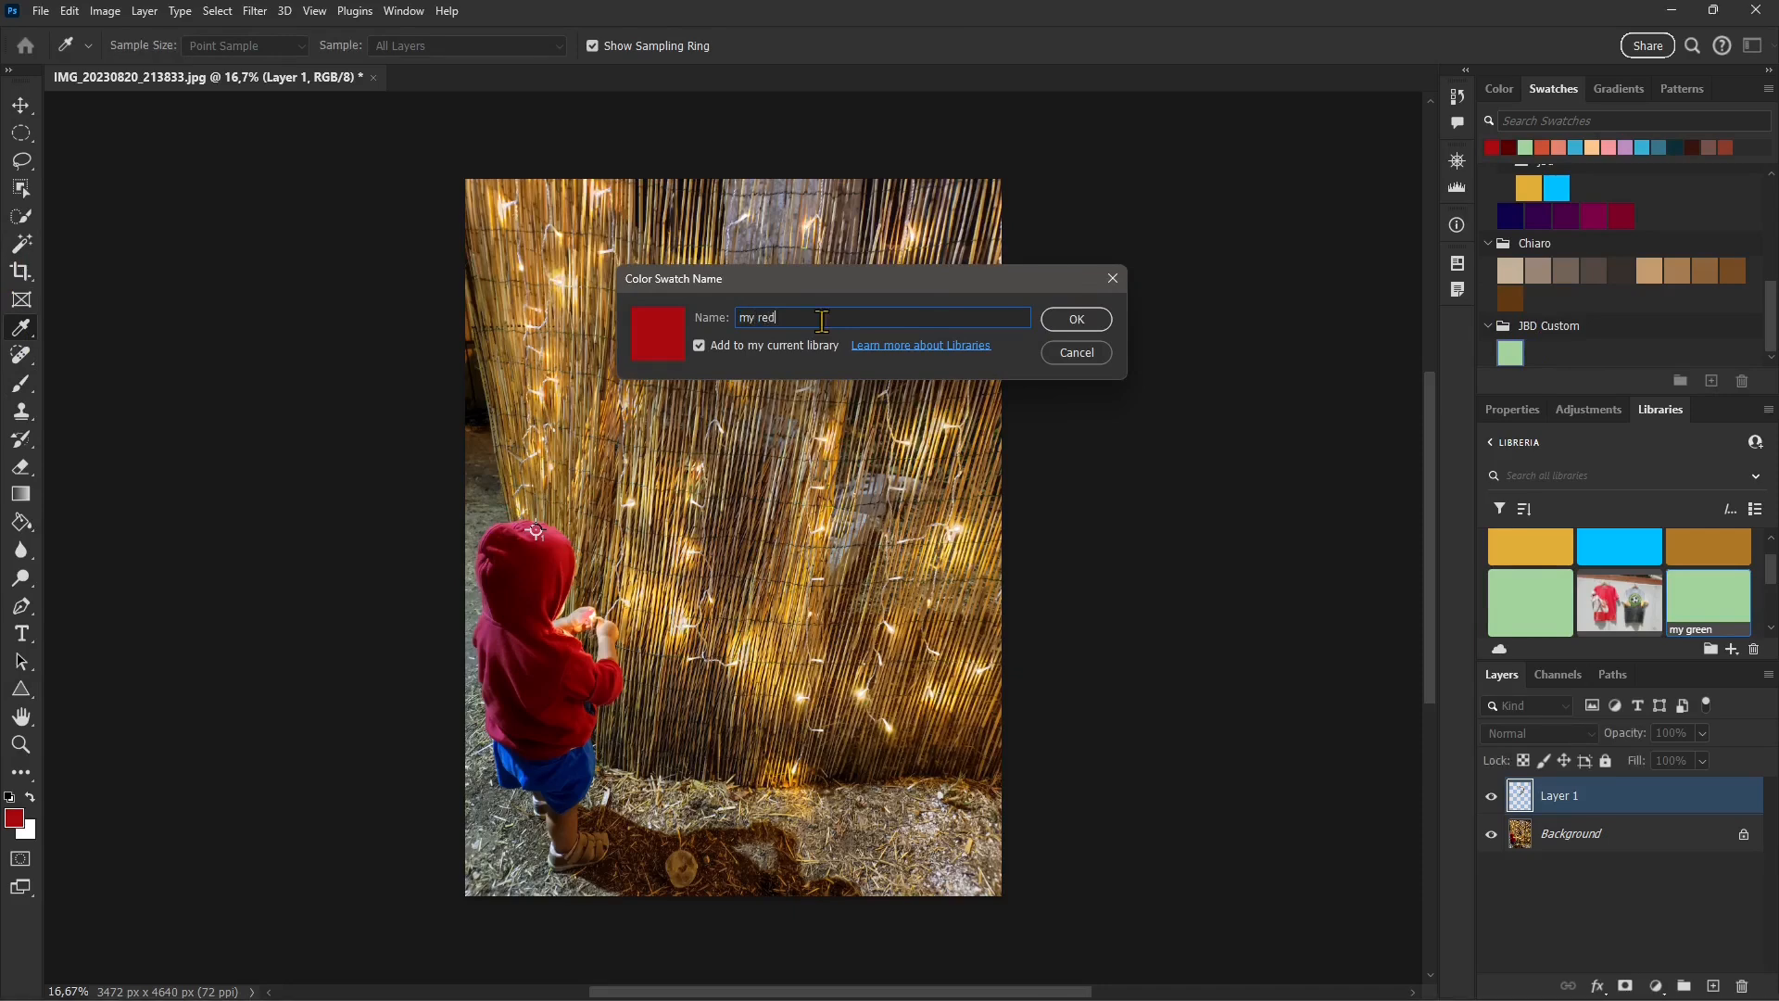
pyautogui.press('Return')
# Sample the dark blue of the child's shorts and save it in the JBD Custom group as "my blu".
pyautogui.click(581, 760)
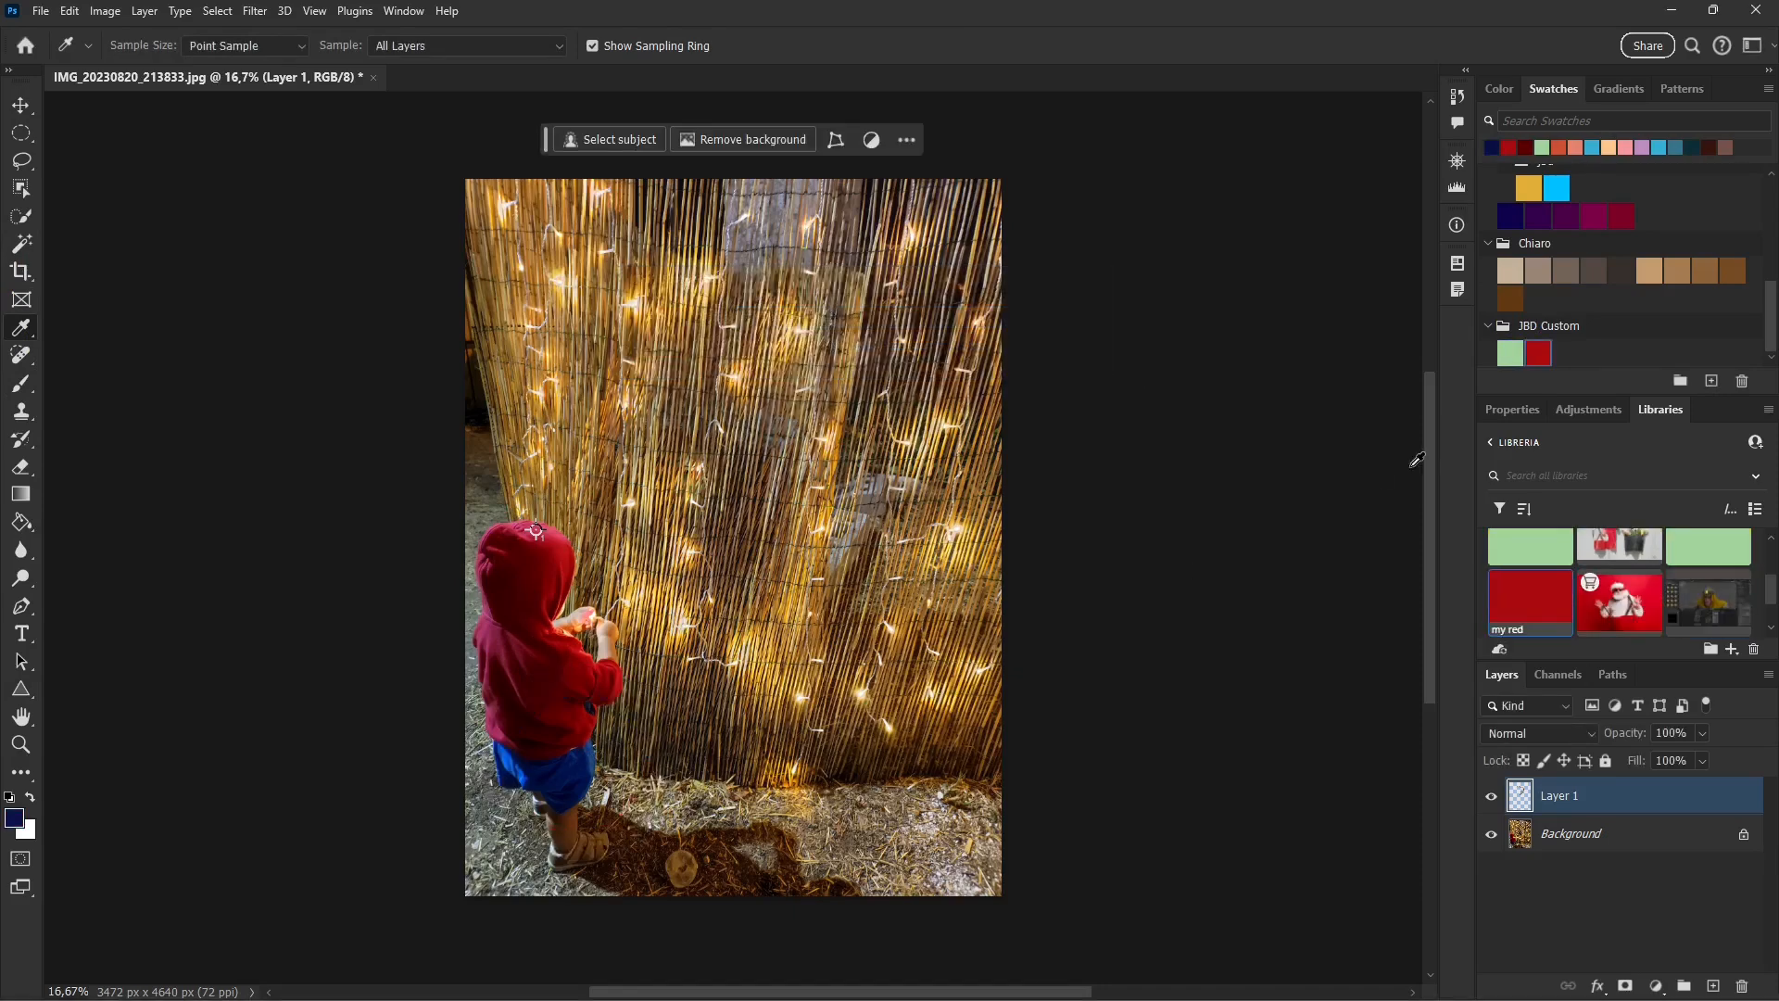
pyautogui.click(1712, 381)
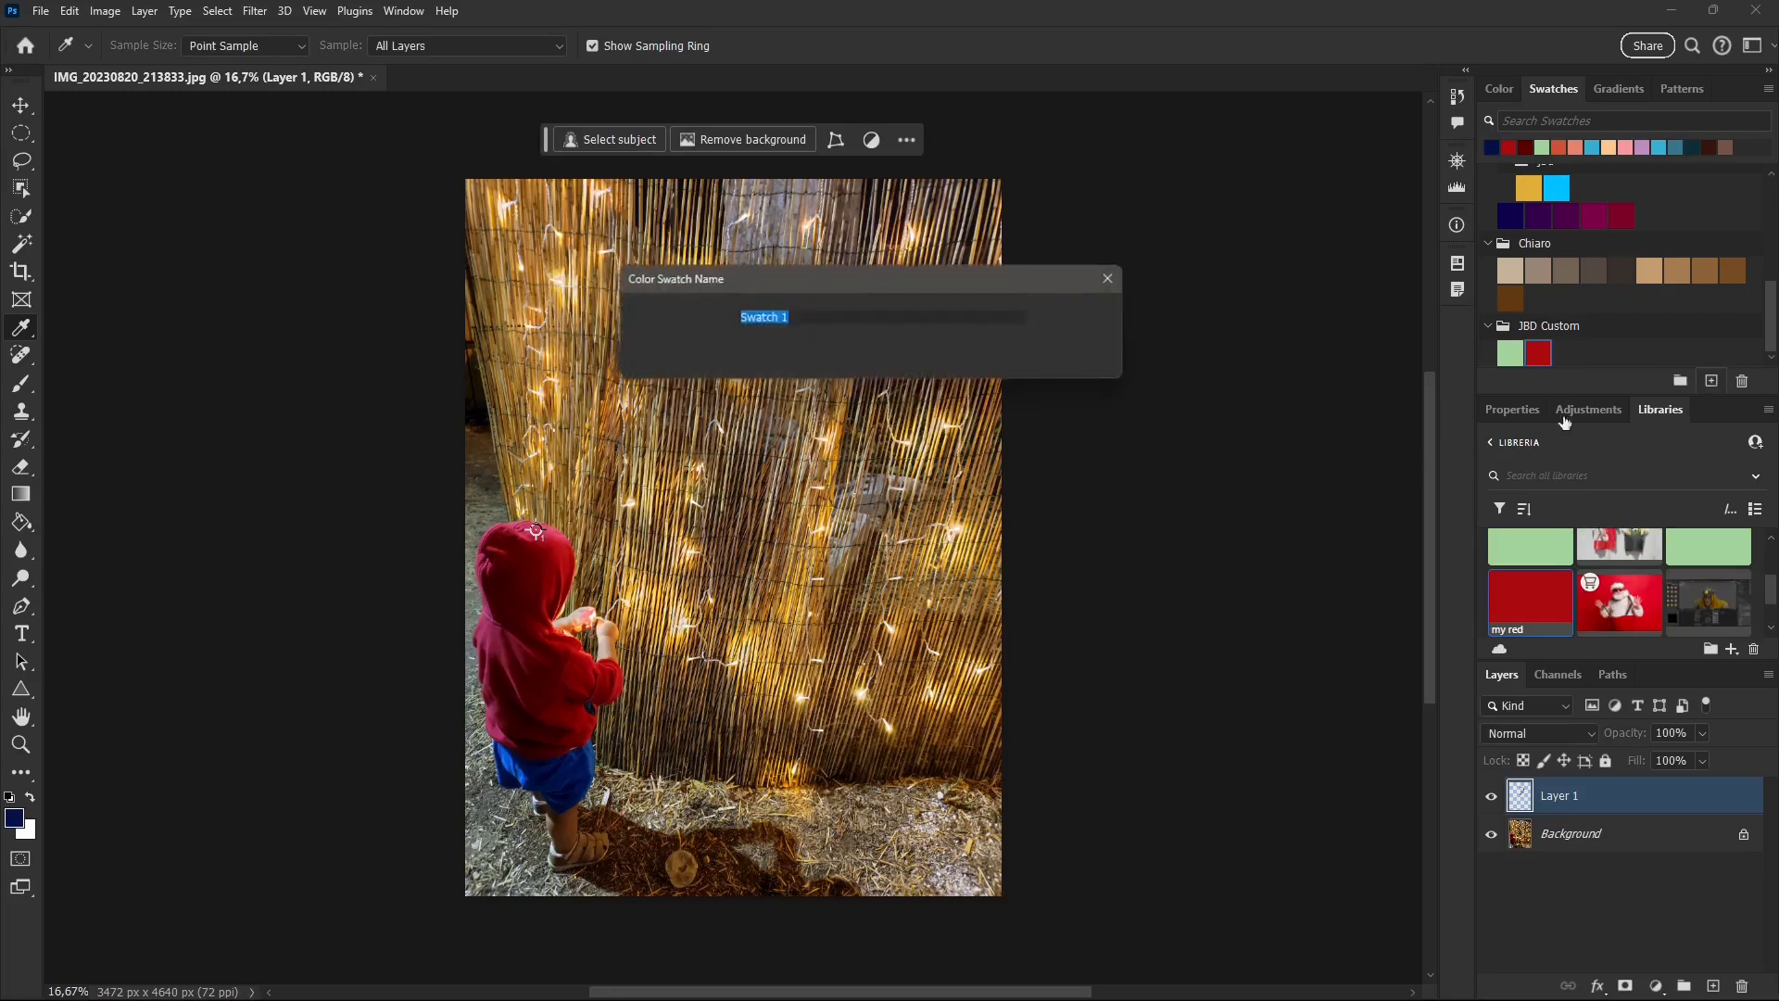
pyautogui.write('m')
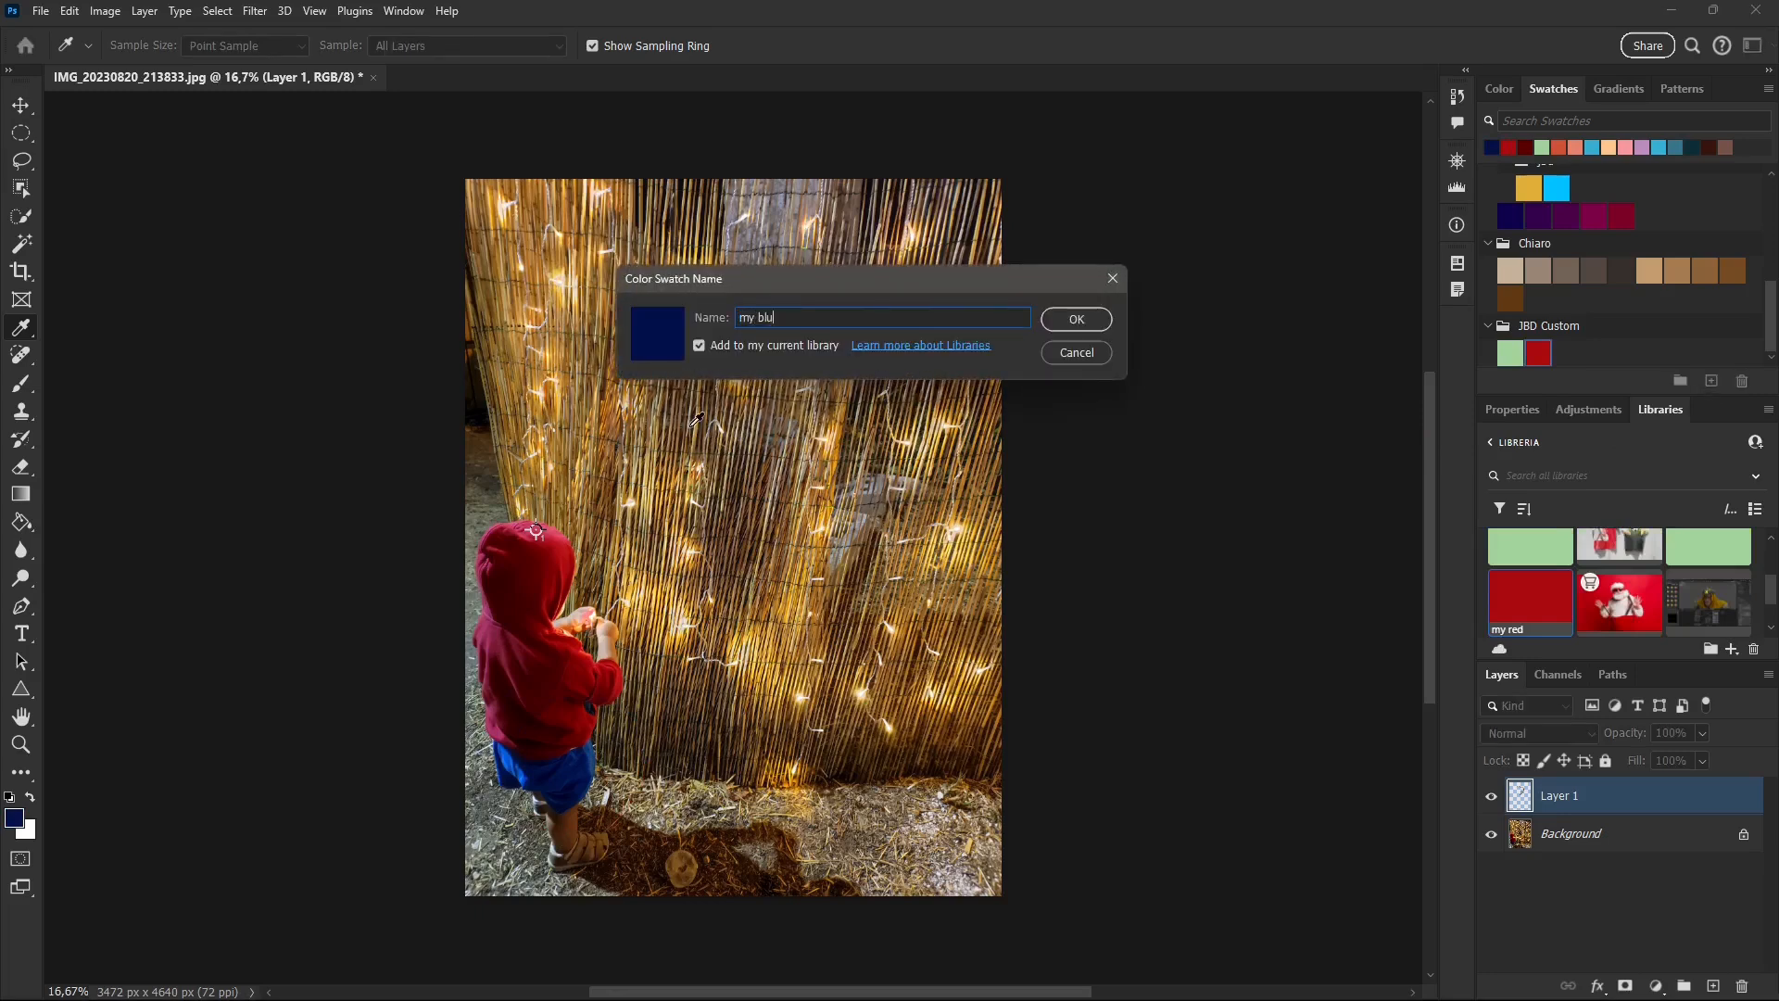
pyautogui.write('y blu')
pyautogui.press('Return')
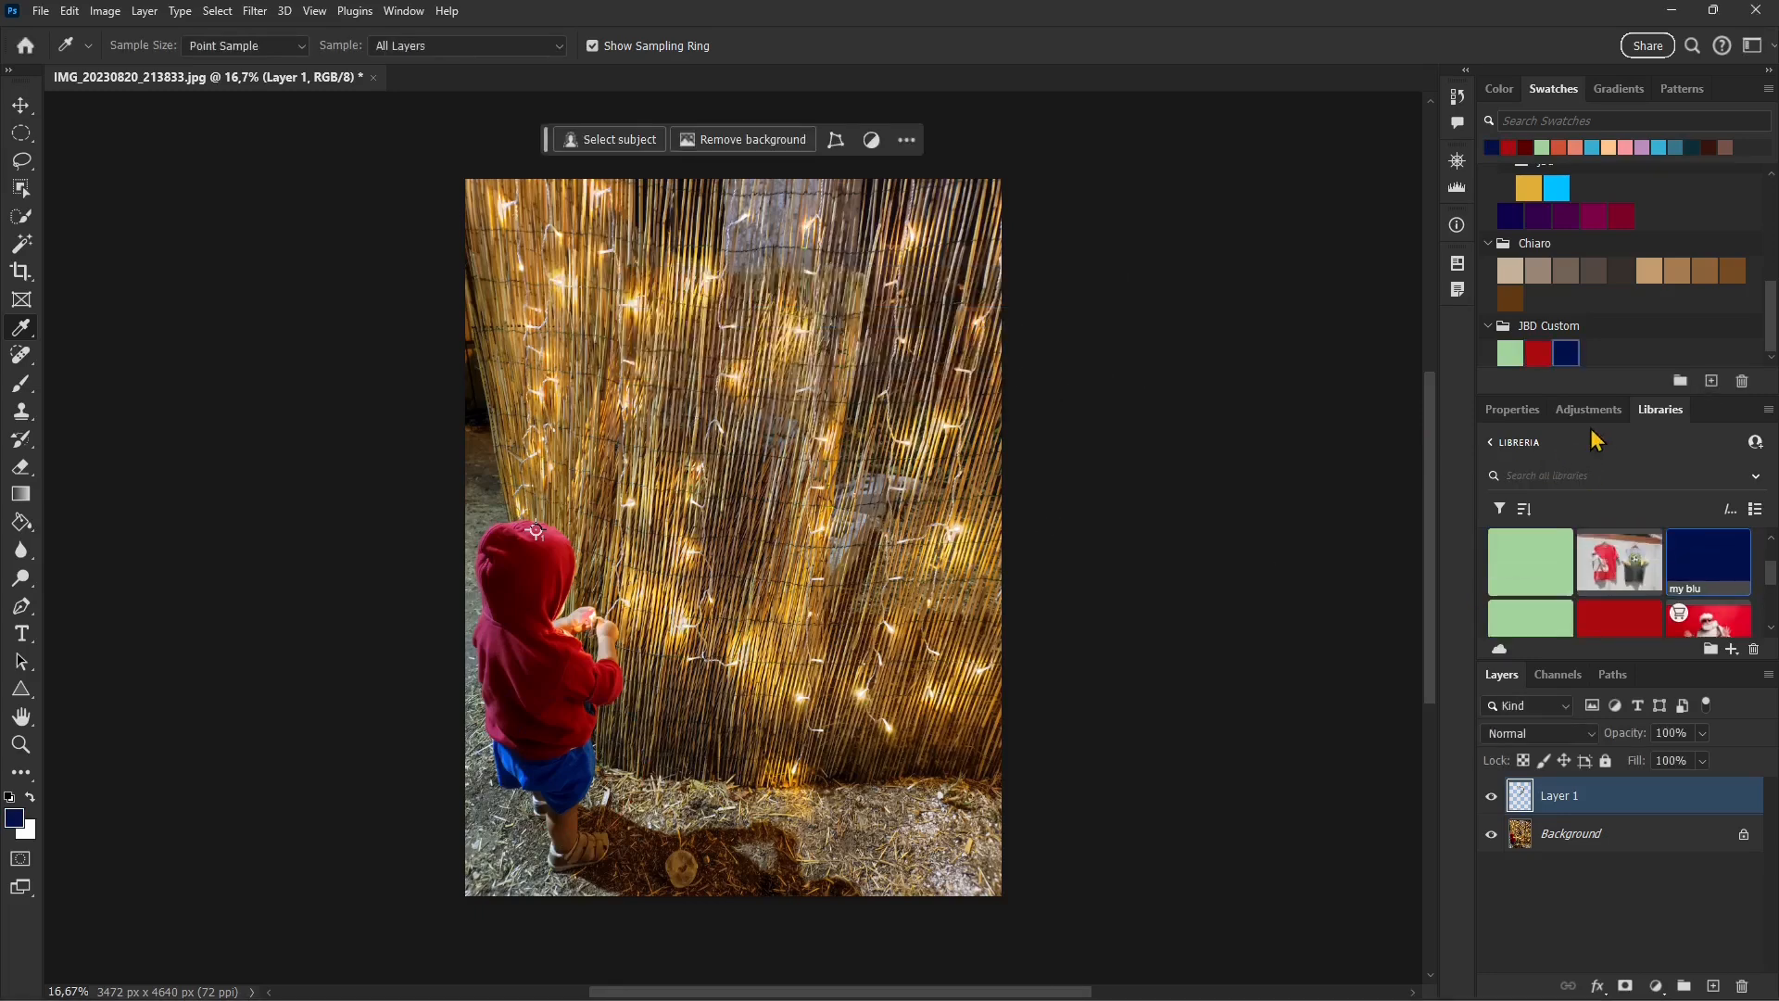
# Look through the saved colours in the library and the swatch groups, collapse the Più scuro group and bring up the colour picker.
pyautogui.scroll(-2, 1617, 556)
pyautogui.scroll(2, 1596, 570)
pyautogui.scroll(-2, 1596, 570)
pyautogui.scroll(2, 1598, 567)
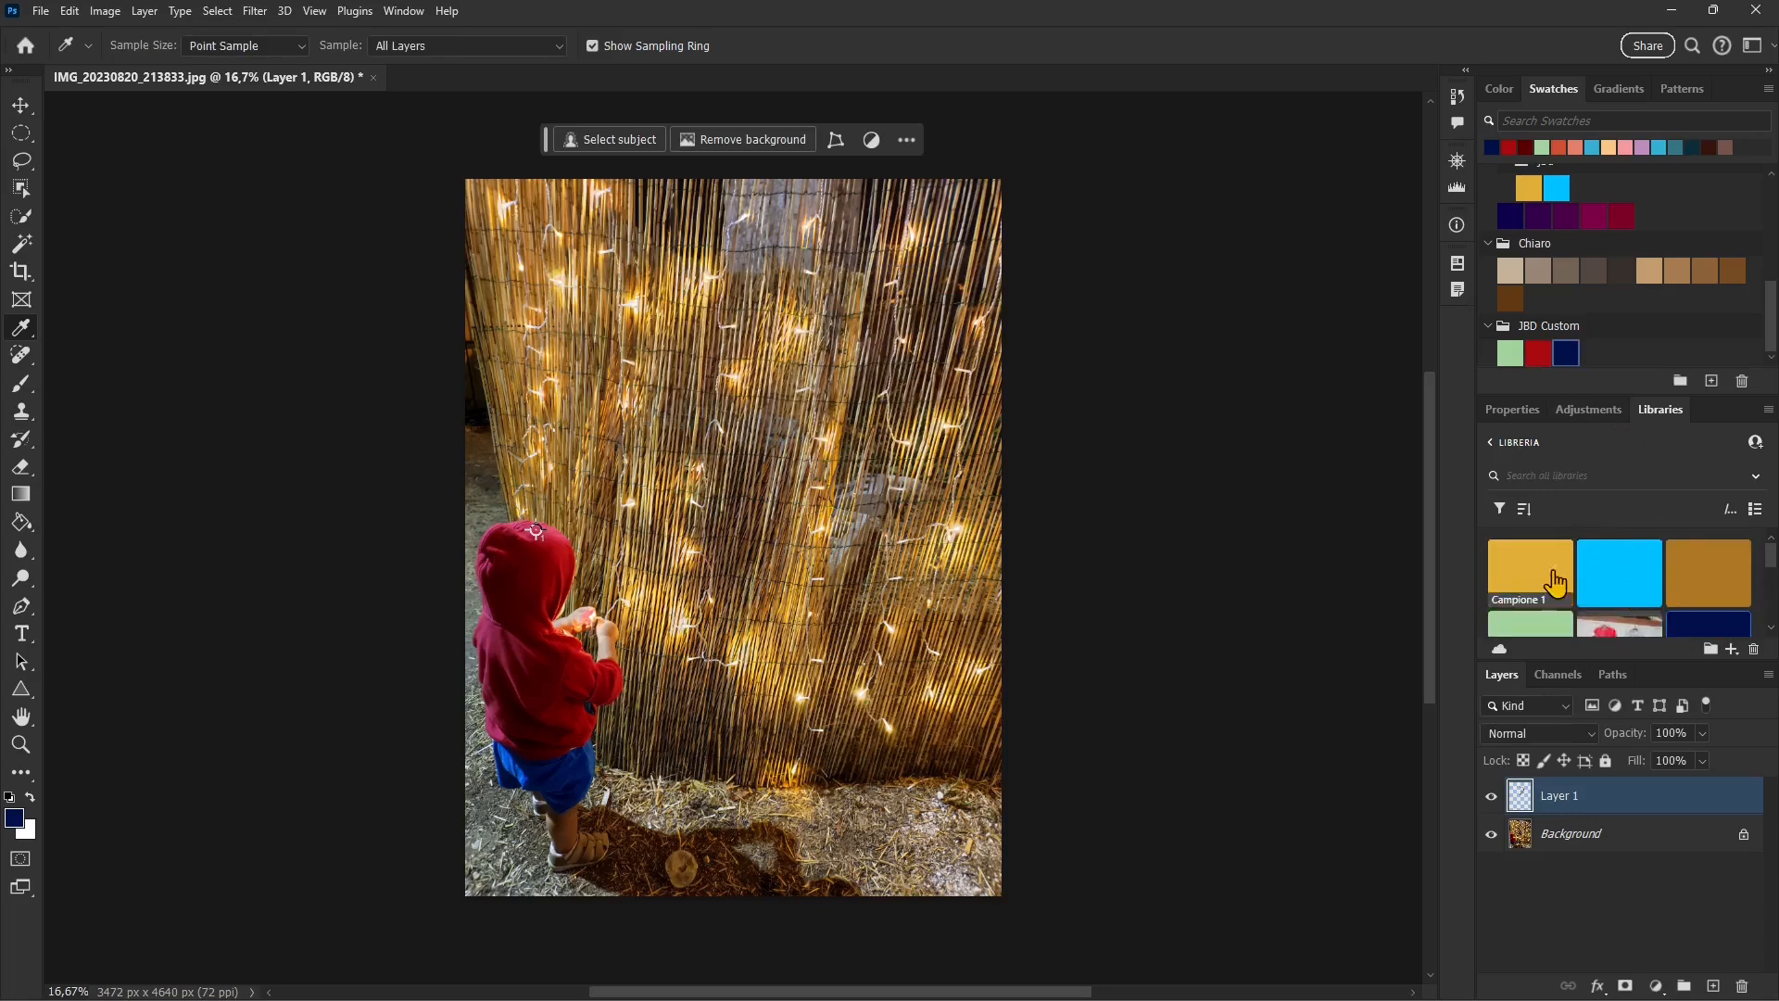
pyautogui.moveTo(1610, 607)
pyautogui.scroll(5, 1609, 254)
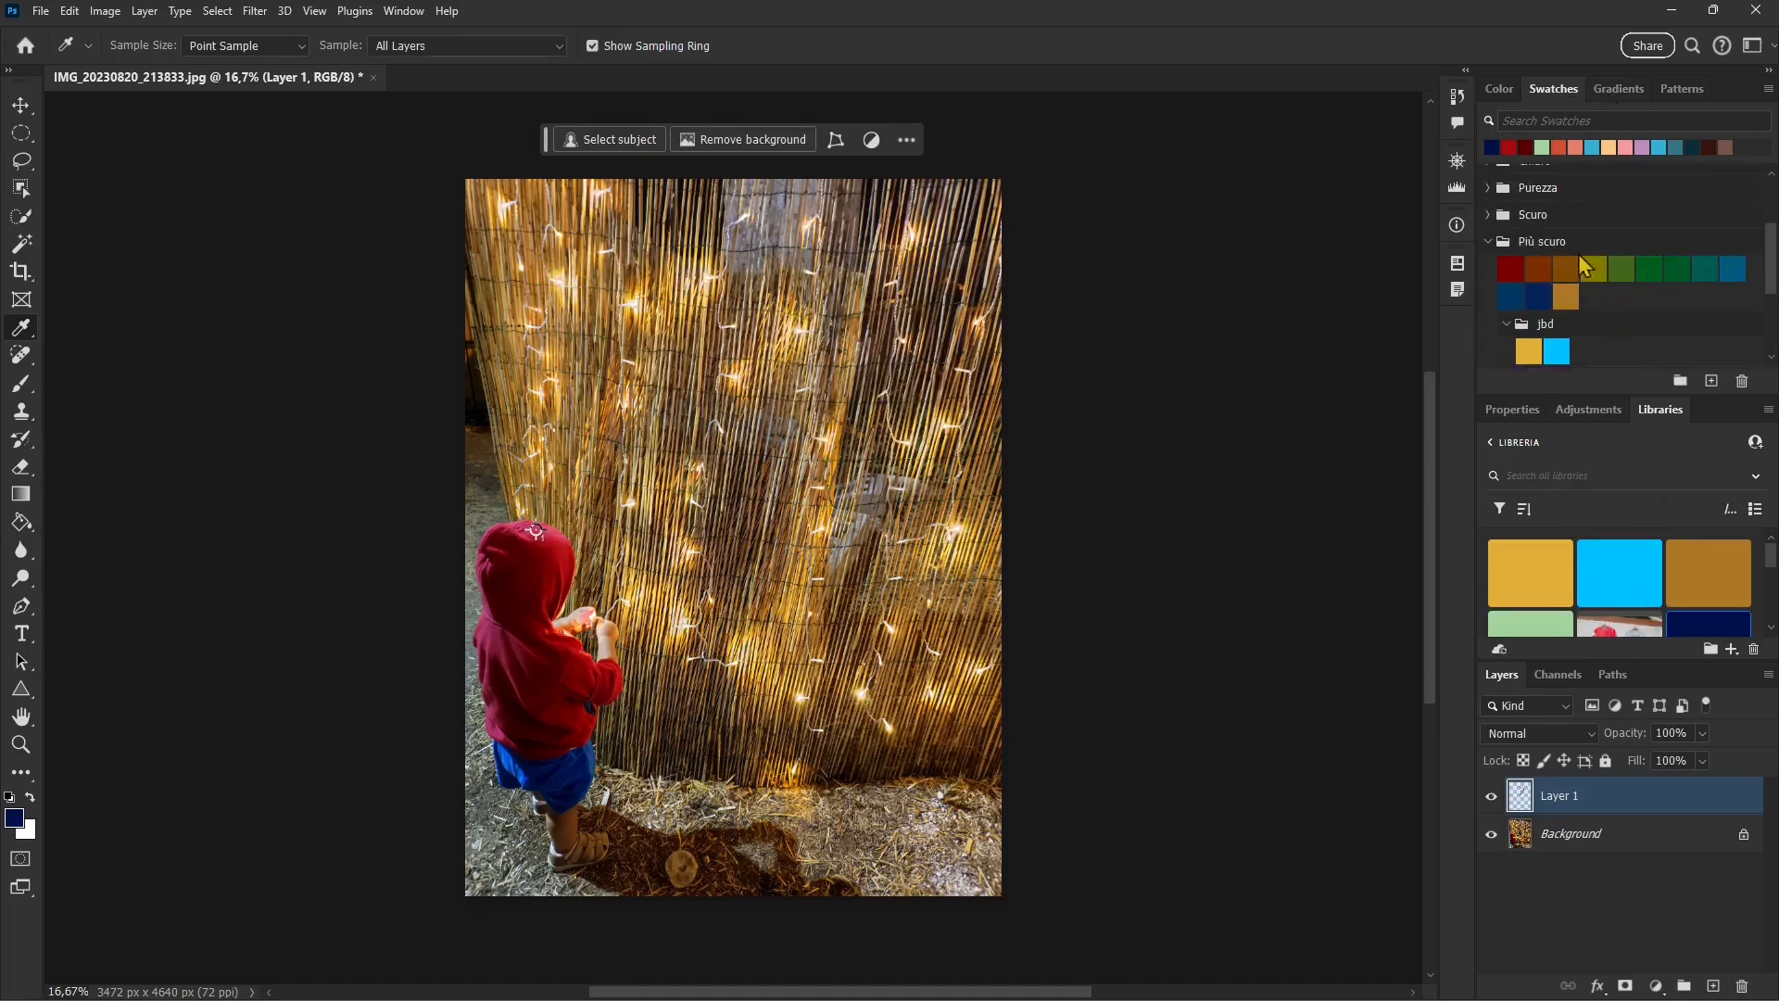
pyautogui.click(1489, 303)
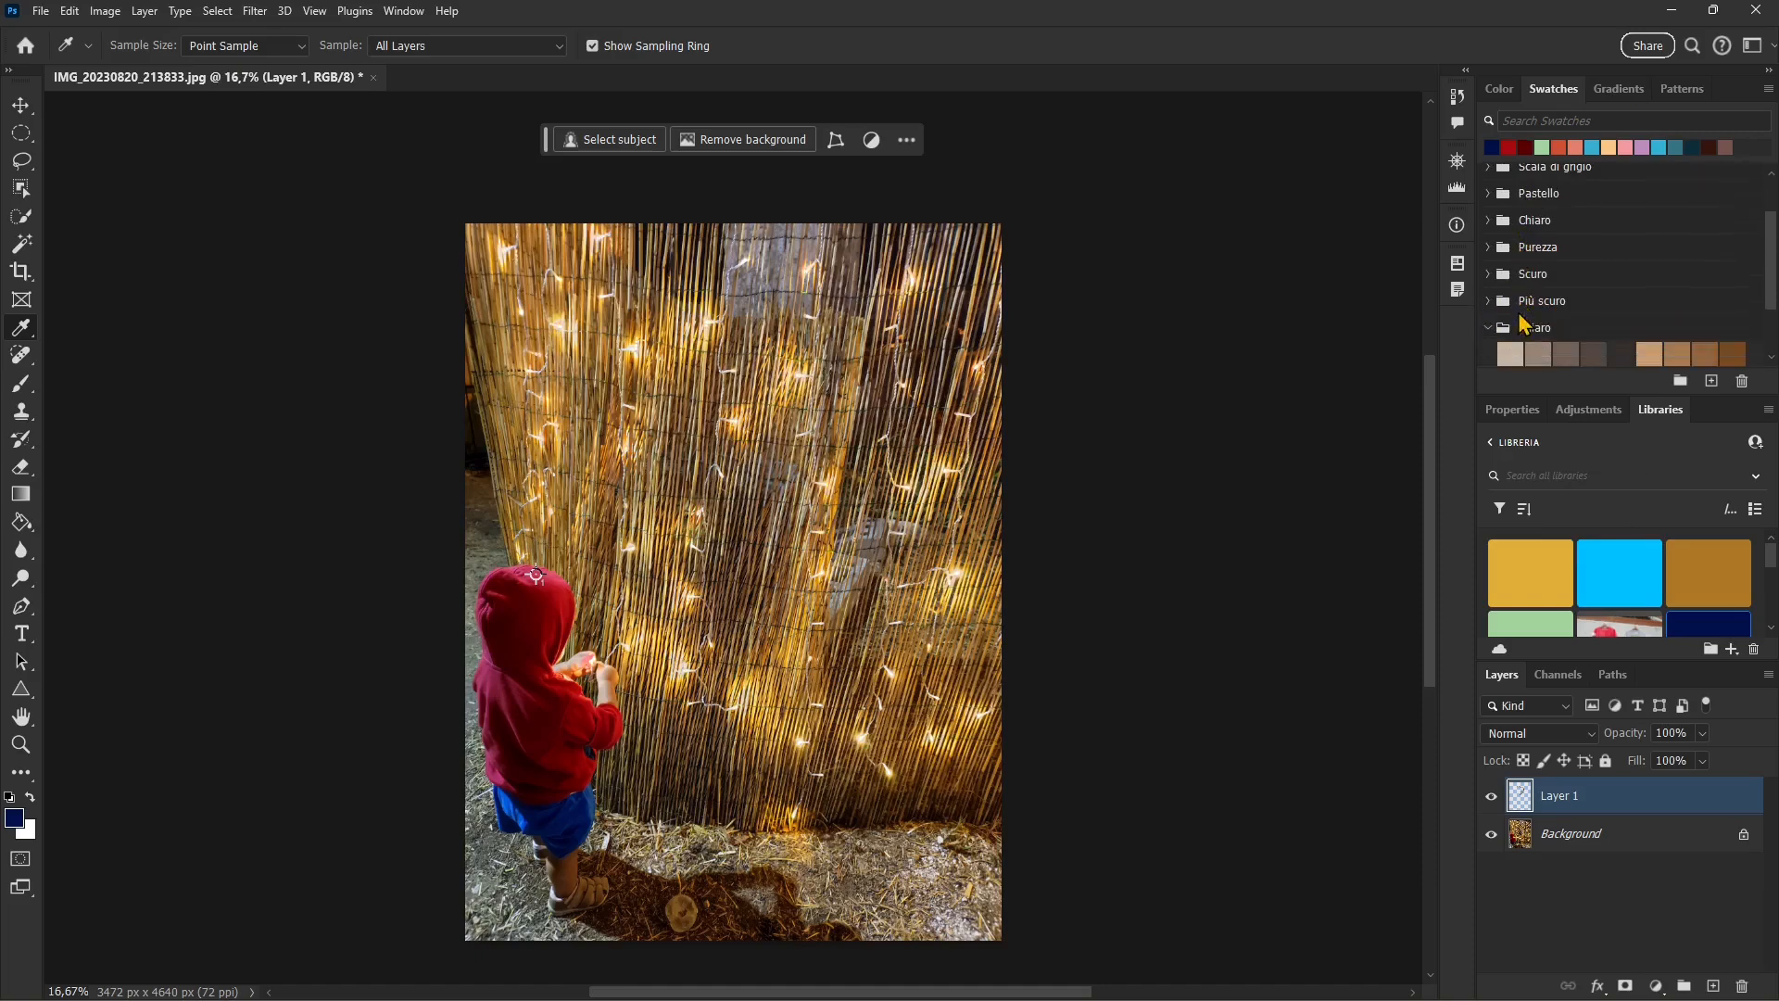
pyautogui.scroll(2, 1542, 292)
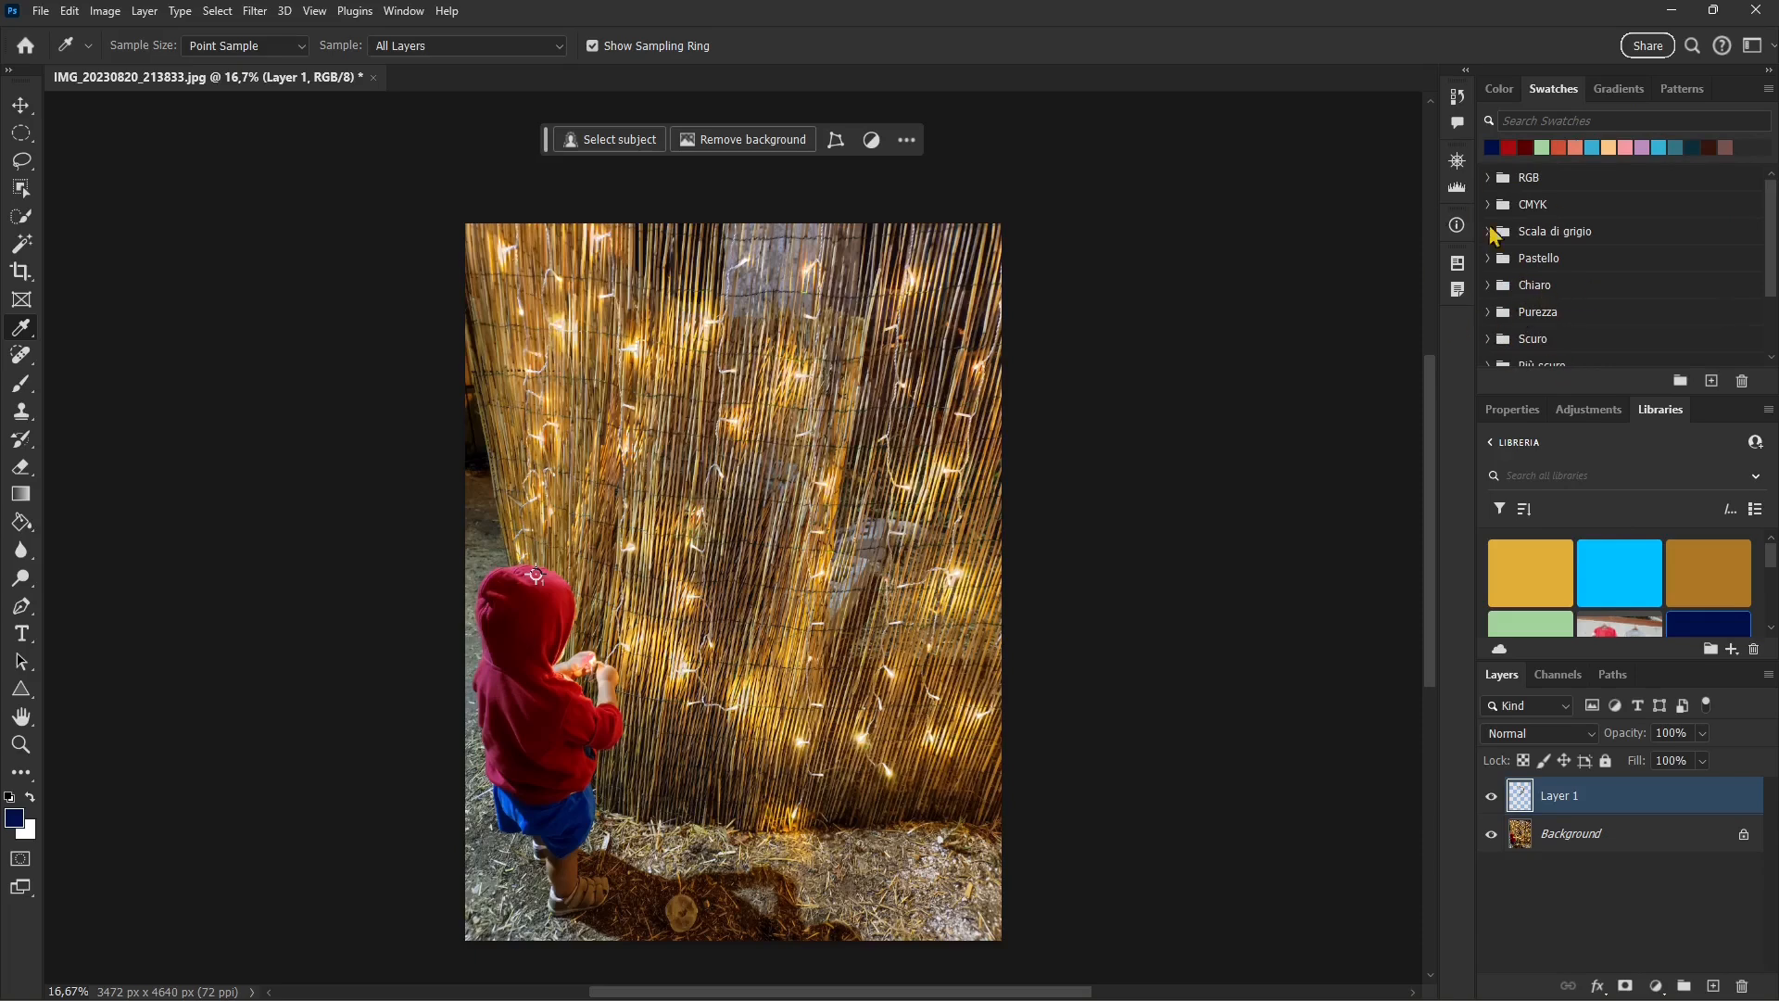
pyautogui.click(1500, 89)
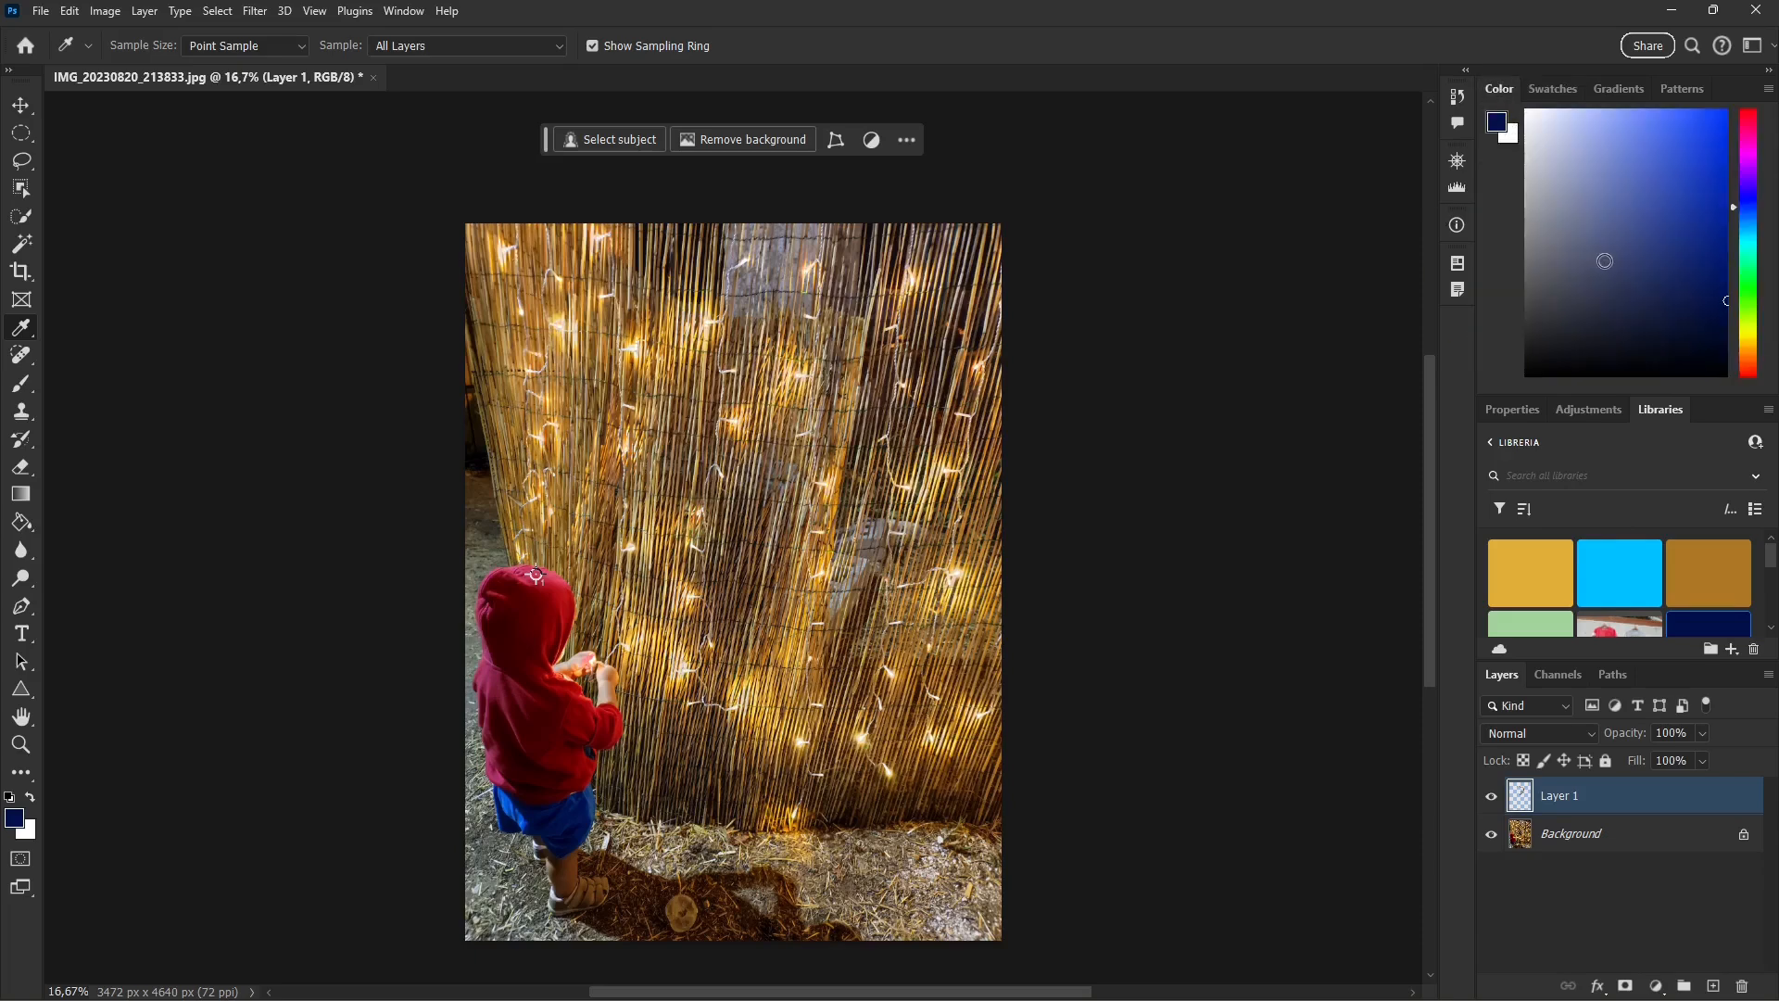
# Place three more Color Sampler points on the child's red hood and neck area, and move one across the hood.
pyautogui.rightClick(23, 332)
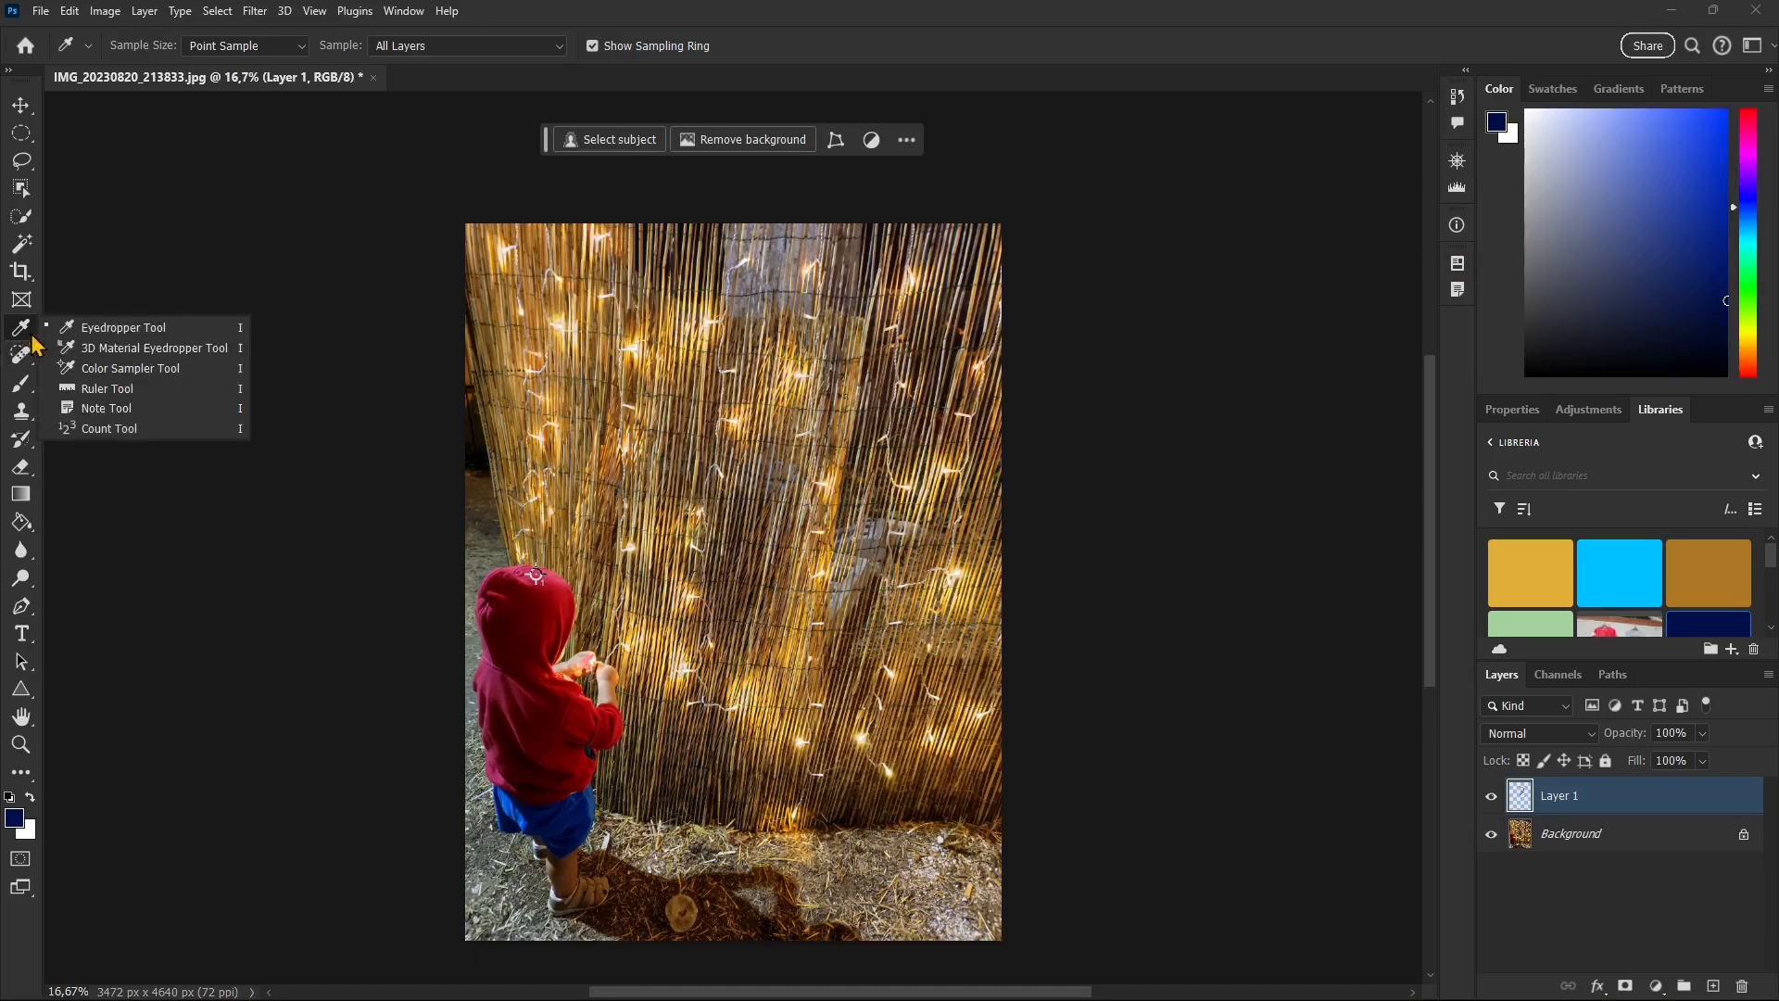
pyautogui.click(148, 371)
pyautogui.click(543, 615)
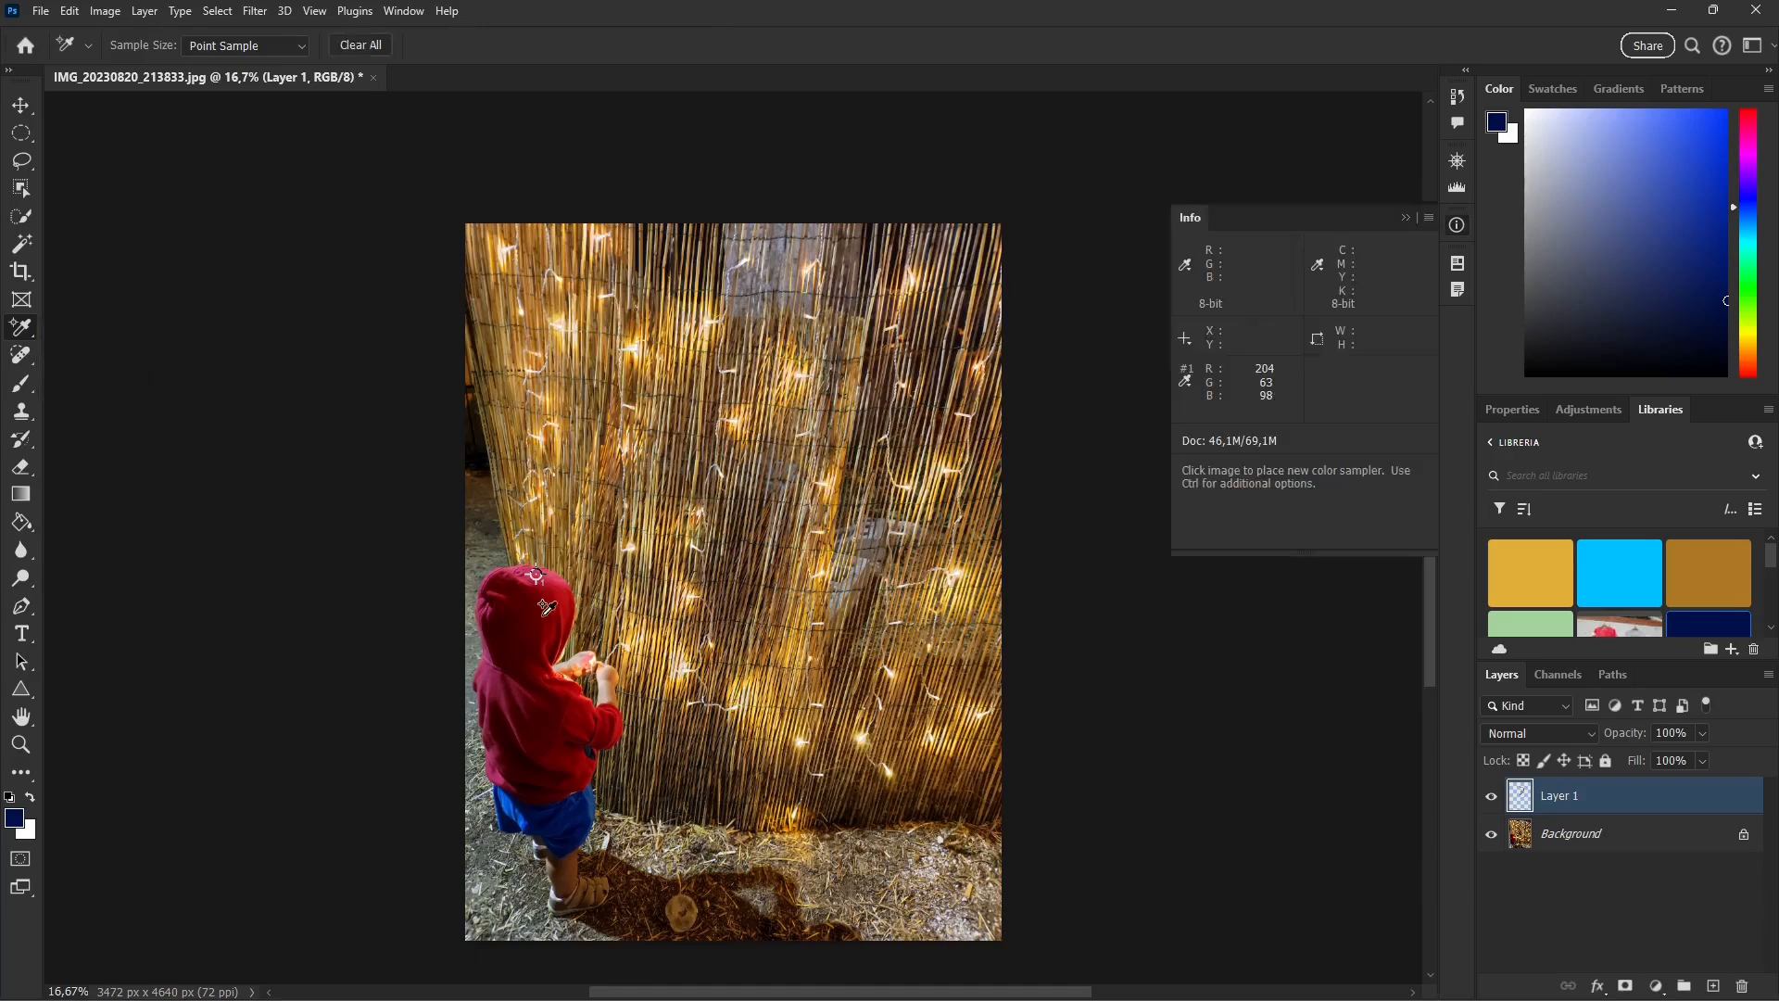
pyautogui.click(524, 669)
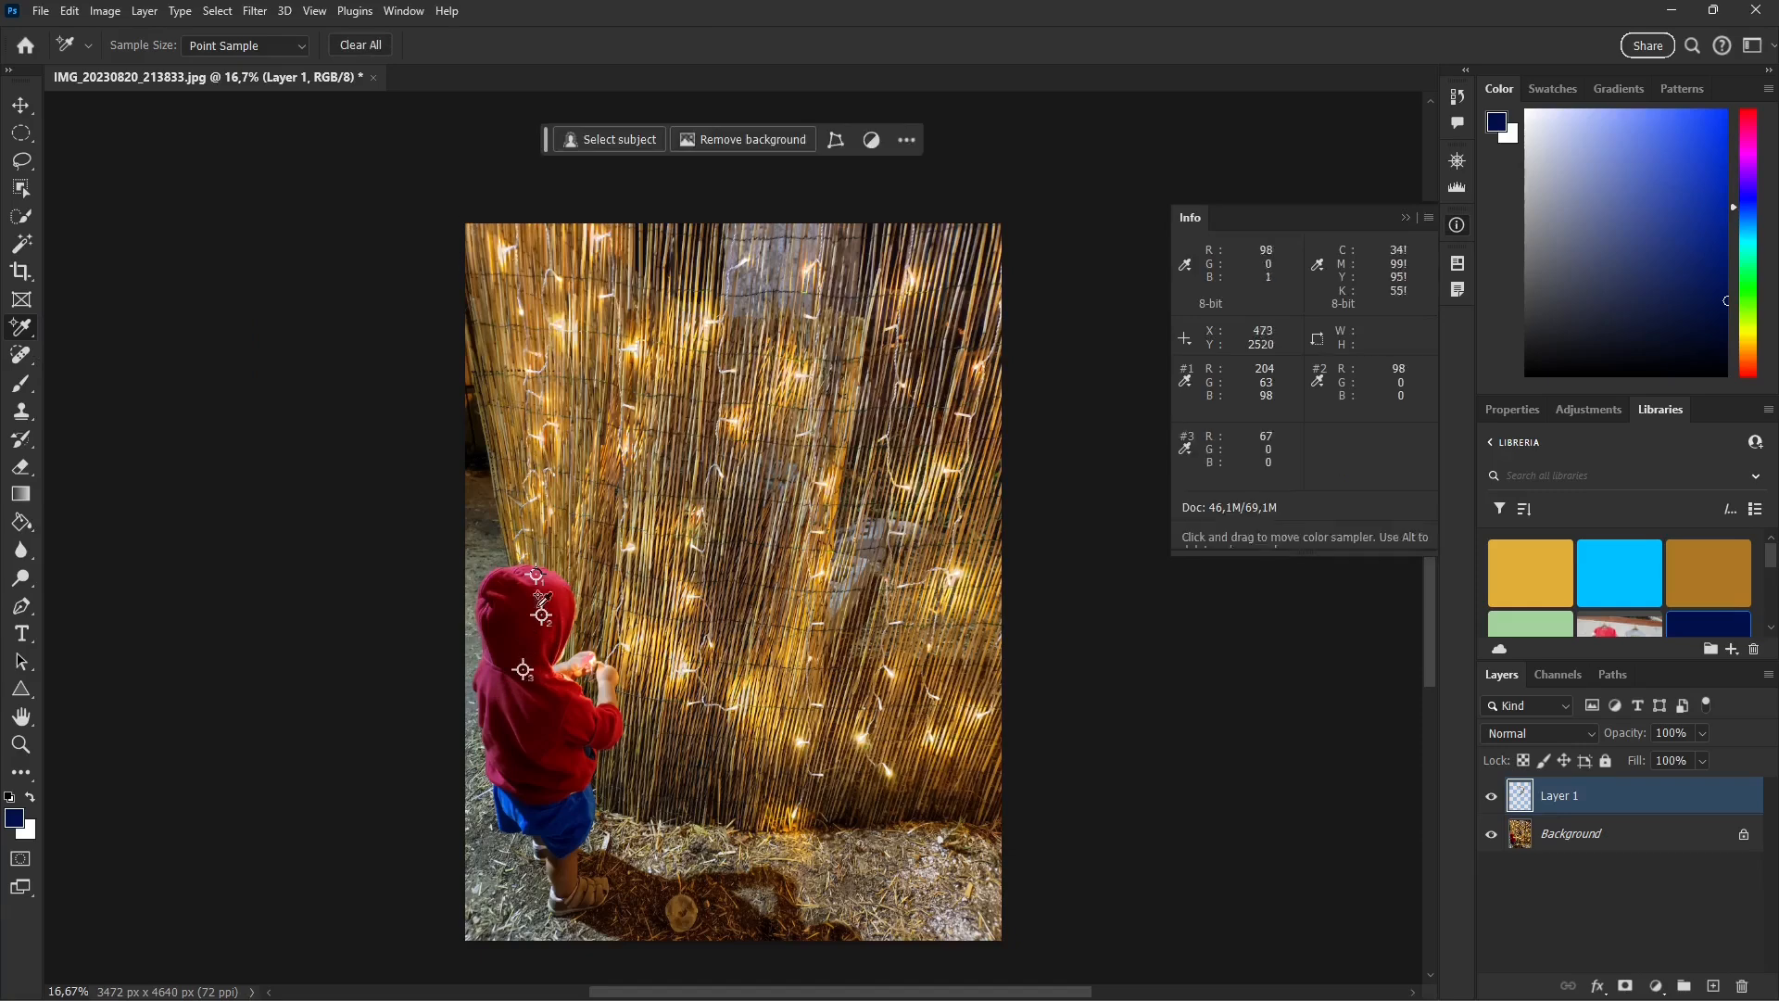
pyautogui.click(557, 604)
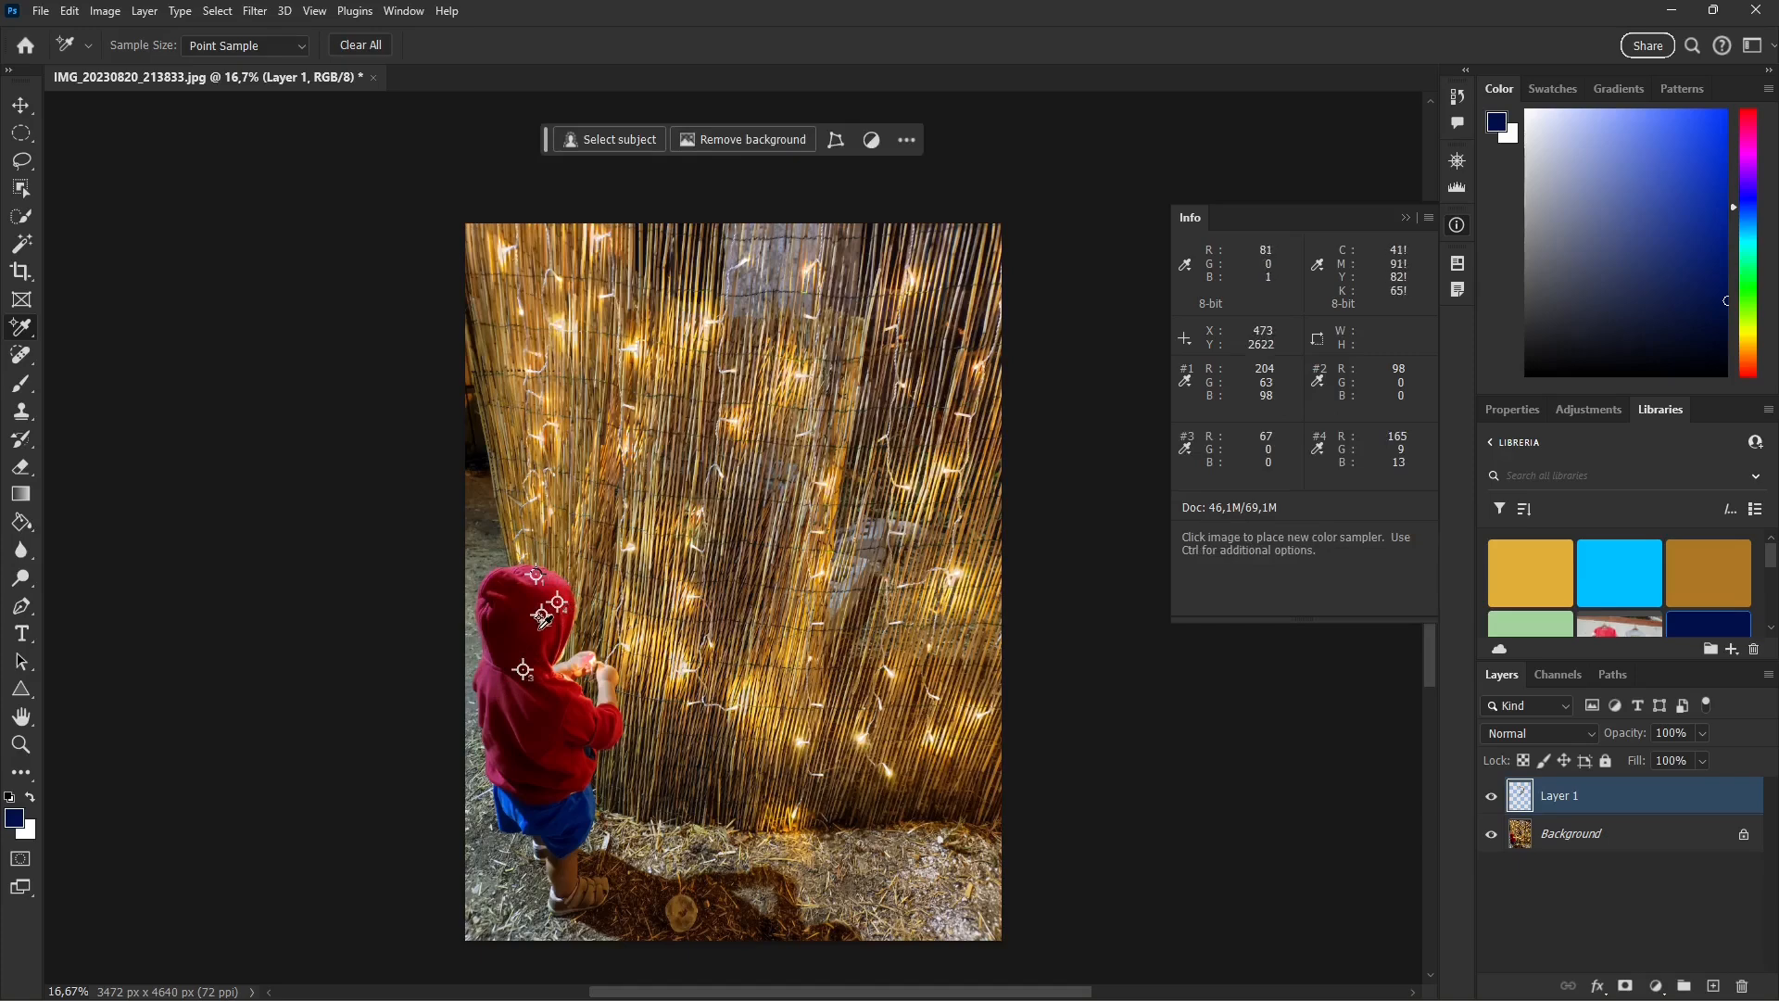
pyautogui.moveTo(543, 618); pyautogui.dragTo(525, 629)
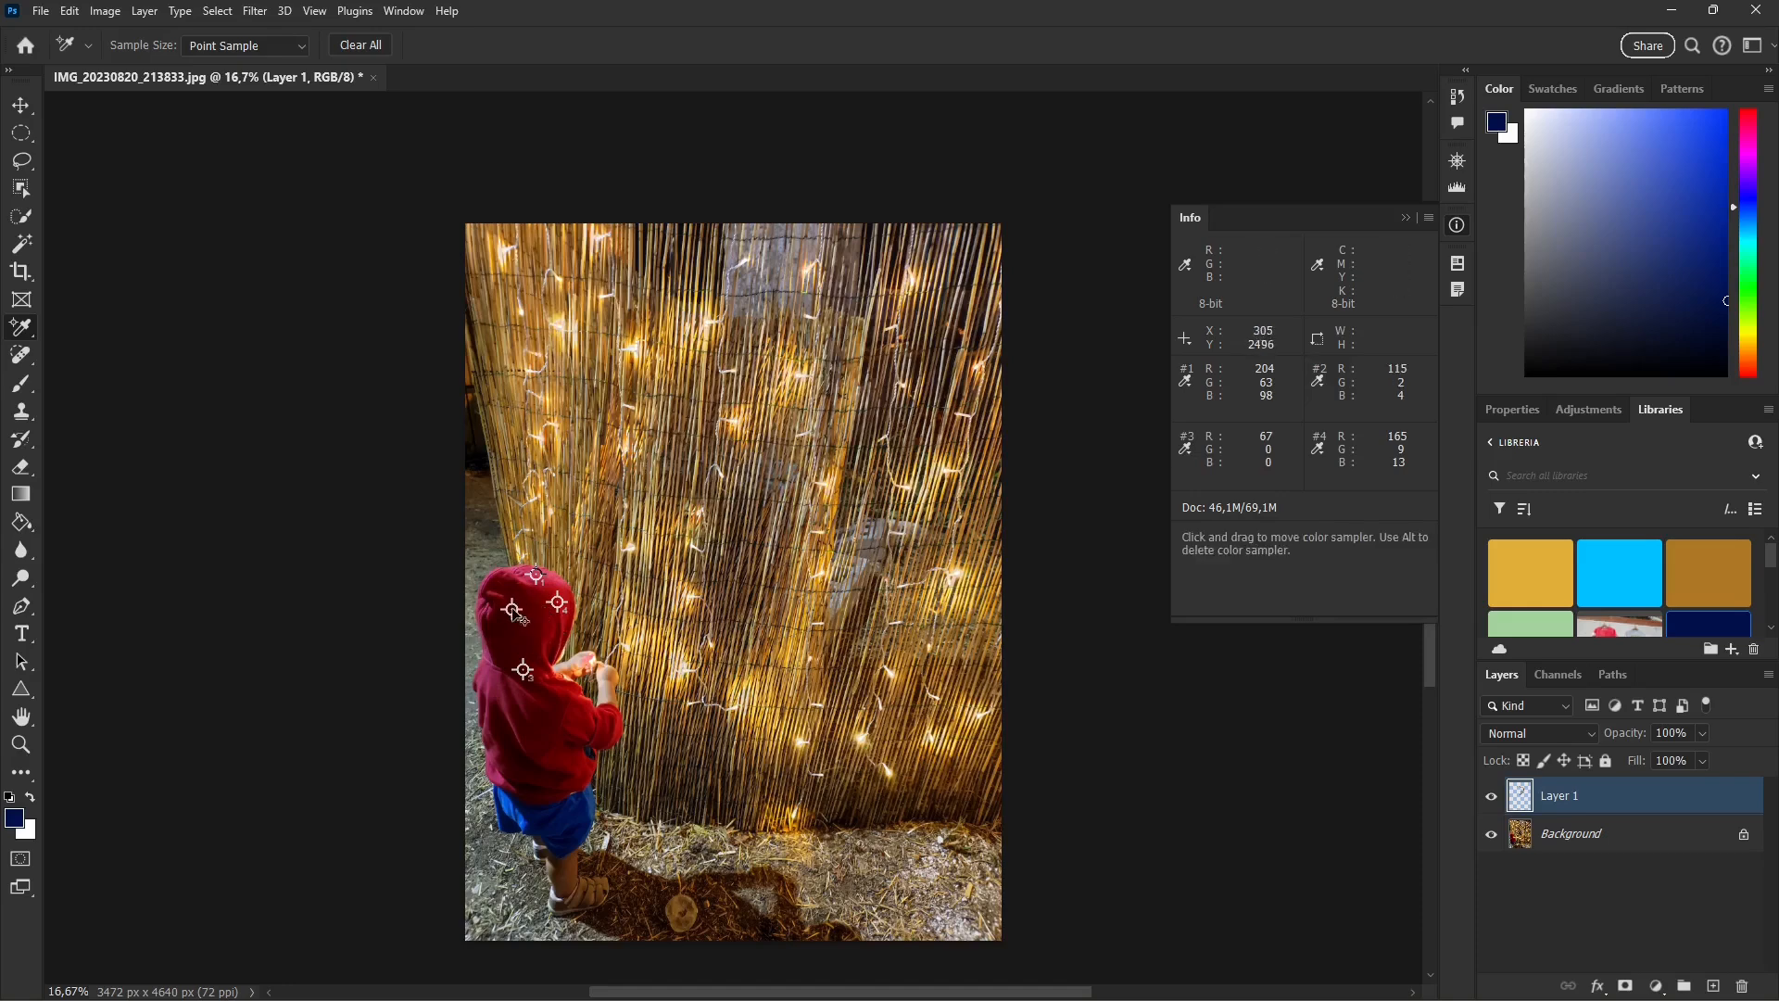
# Delete all the colour sampler points from the photo one by one.
pyautogui.keyDown('alt'); pyautogui.click(516, 611); pyautogui.keyUp('alt')
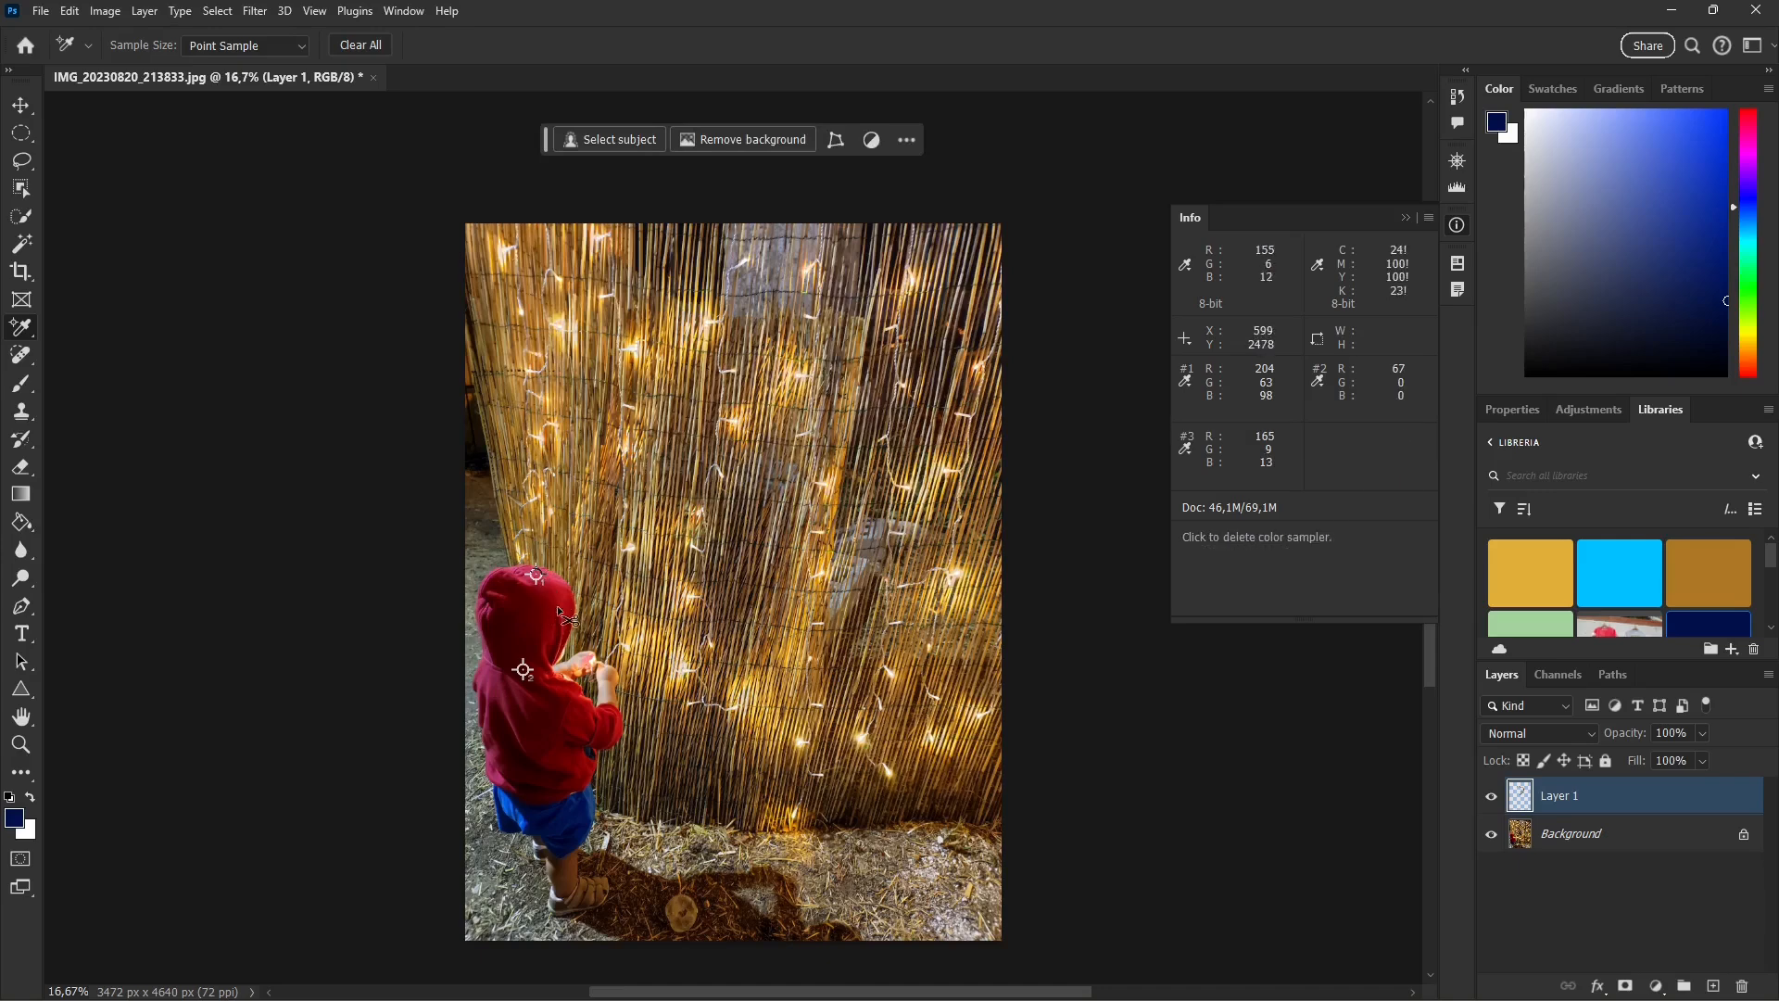
pyautogui.keyDown('alt'); pyautogui.click(559, 603); pyautogui.keyUp('alt')
pyautogui.keyDown('alt'); pyautogui.click(536, 575); pyautogui.keyUp('alt')
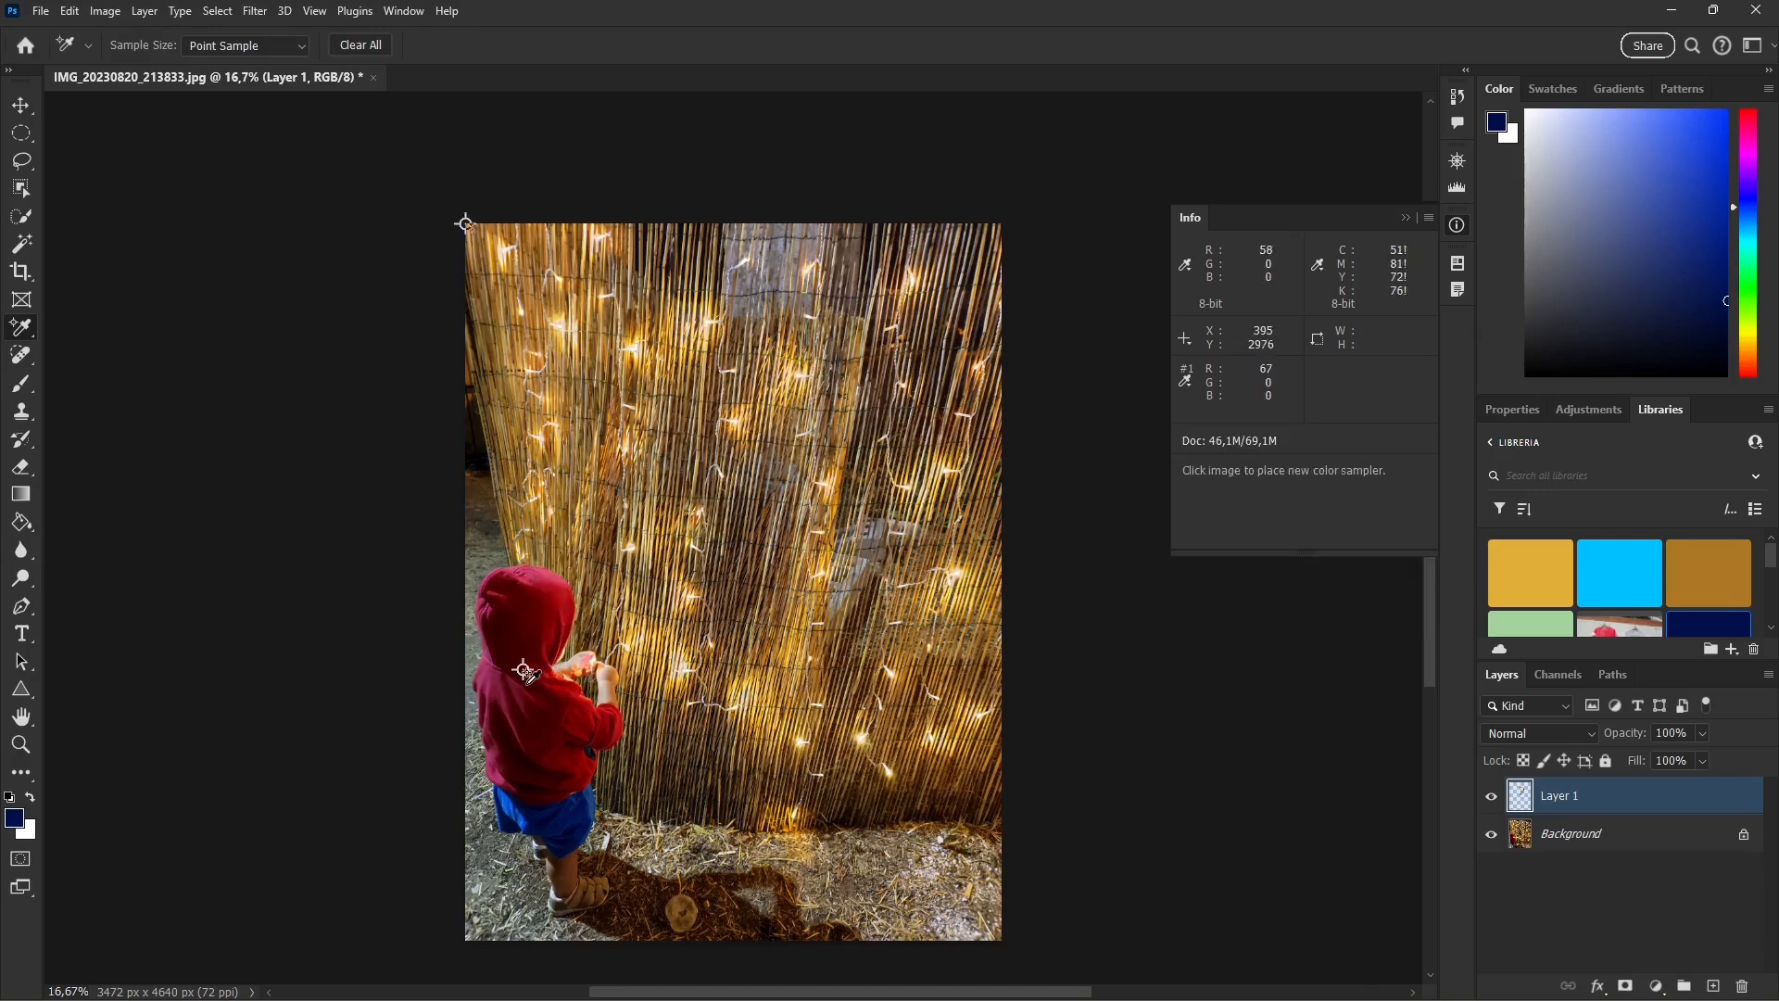
pyautogui.click(524, 671)
pyautogui.keyDown('alt'); pyautogui.click(523, 674); pyautogui.keyUp('alt')
pyautogui.keyDown('alt'); pyautogui.click(524, 674); pyautogui.keyUp('alt')
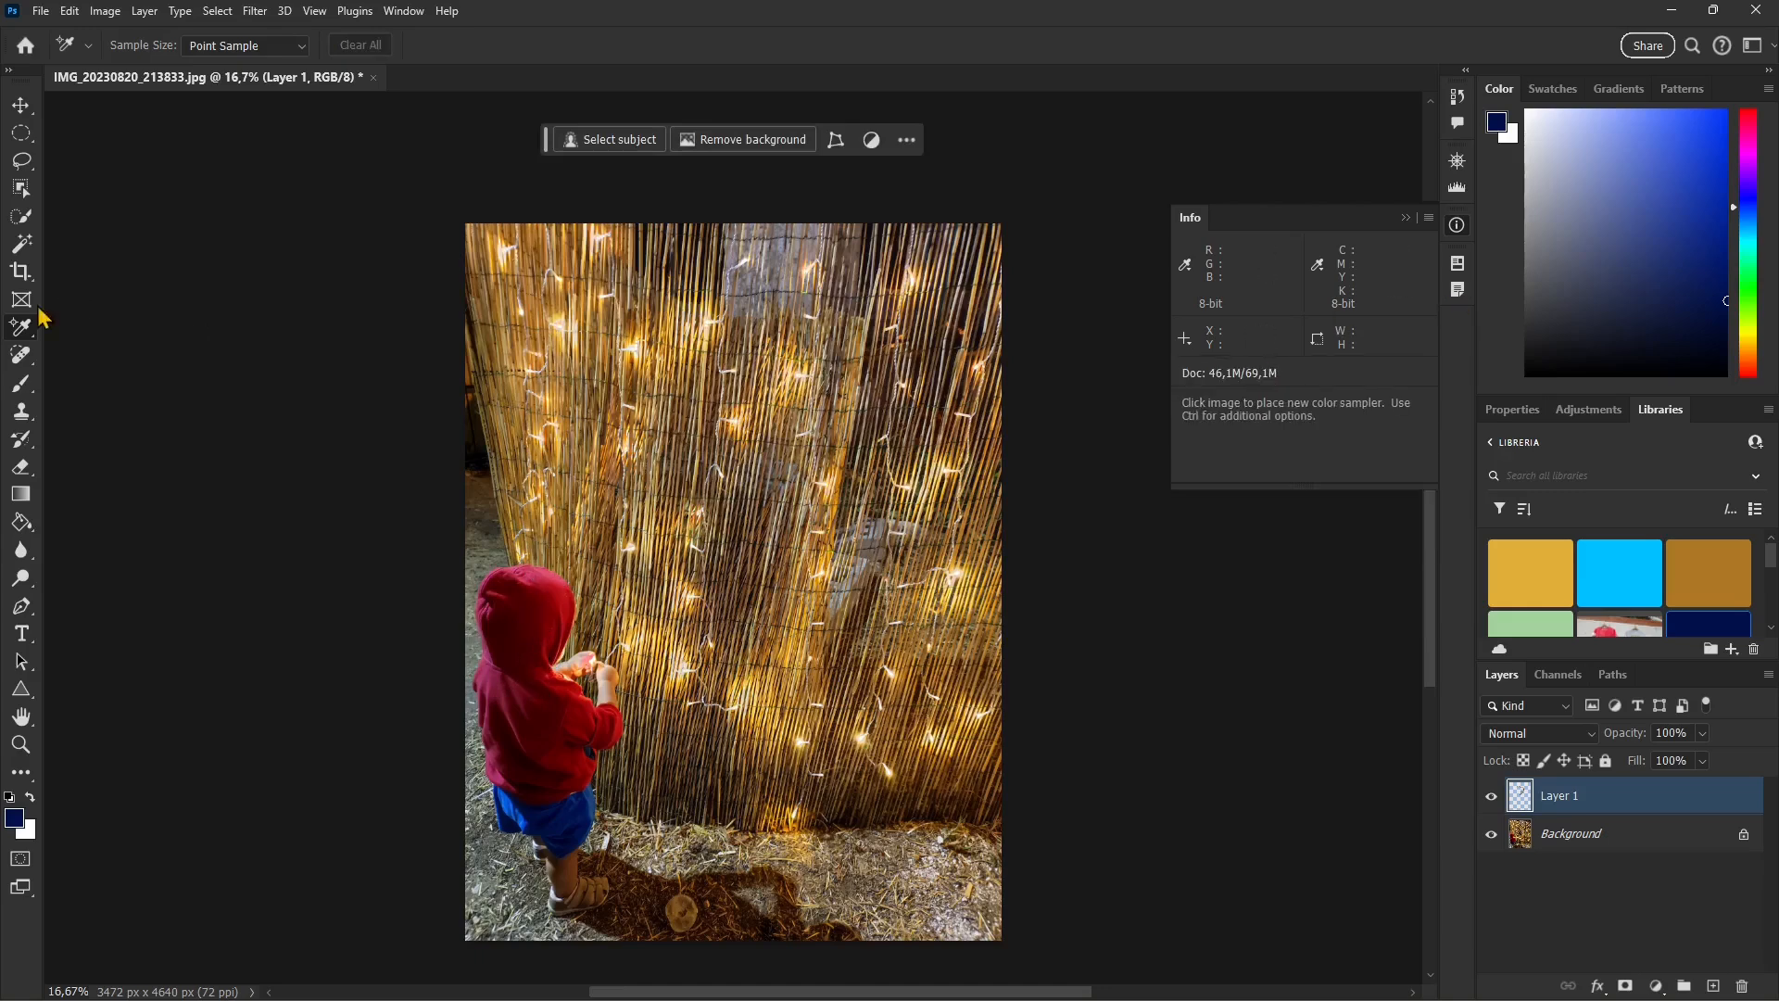
# Draw a ruler line from the child's hood across the fence and adjust its end to about 0.6° and 2884 px long.
pyautogui.rightClick(24, 332)
pyautogui.click(119, 389)
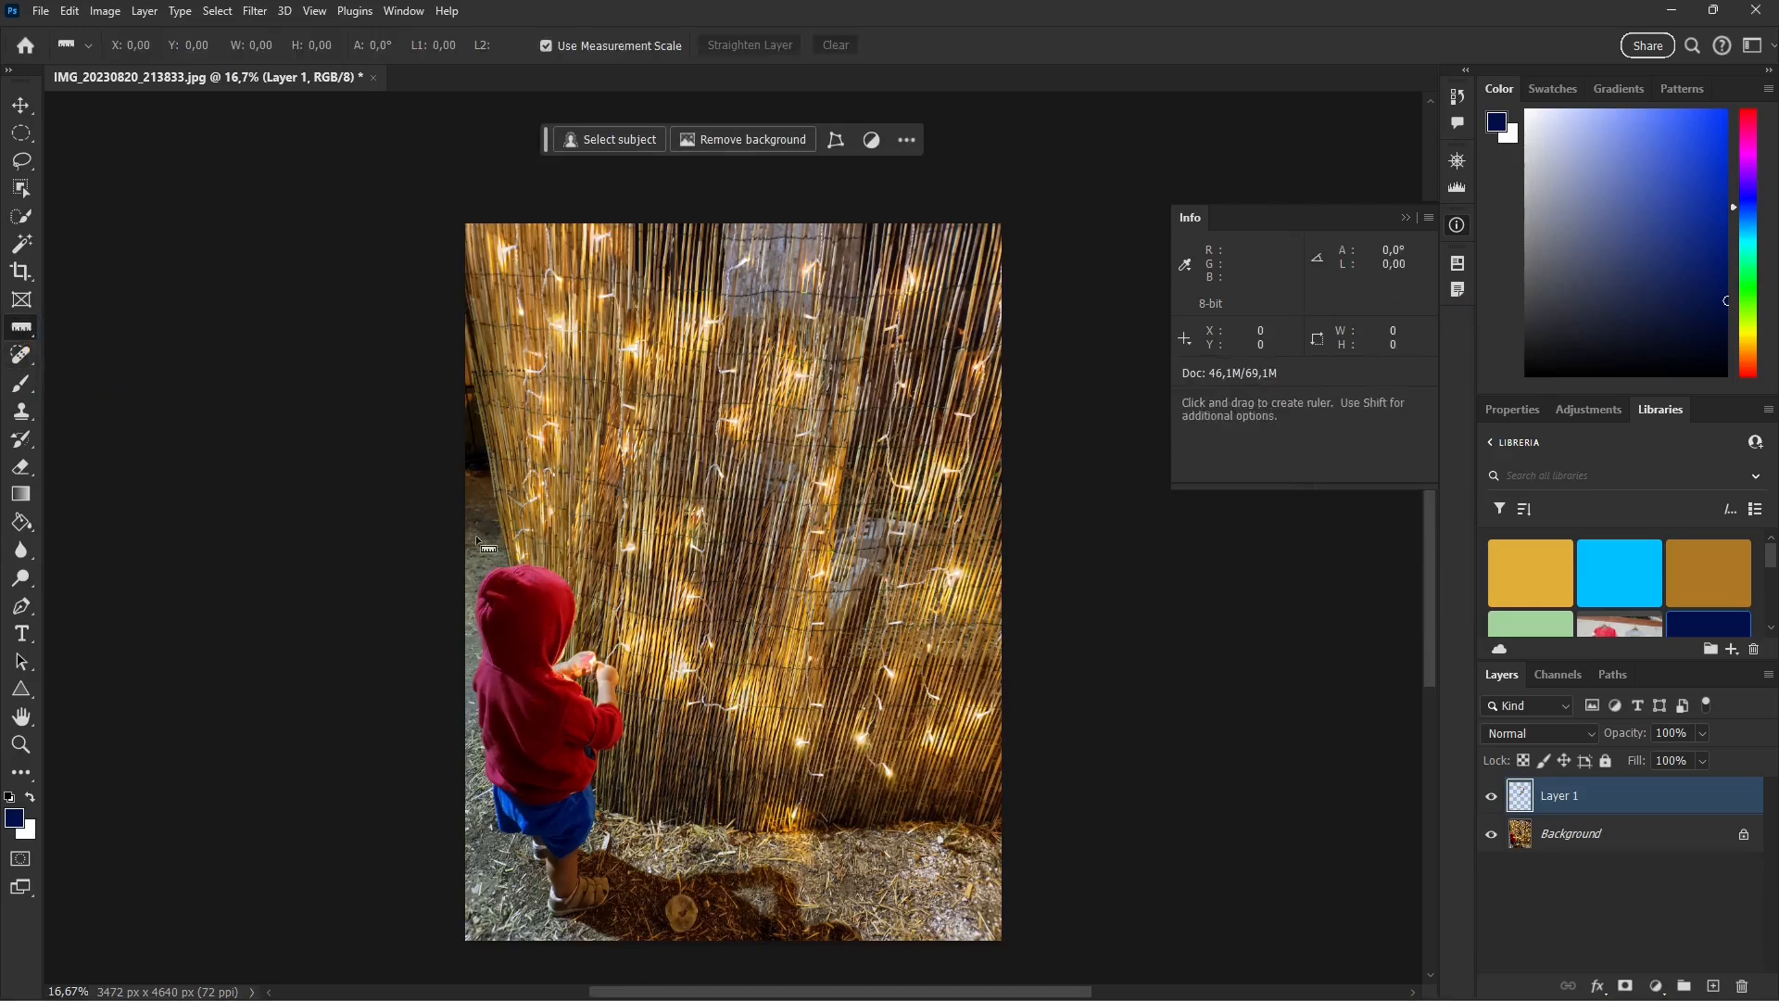
pyautogui.moveTo(505, 633); pyautogui.dragTo(549, 633)
pyautogui.moveTo(758, 640); pyautogui.dragTo(927, 586)
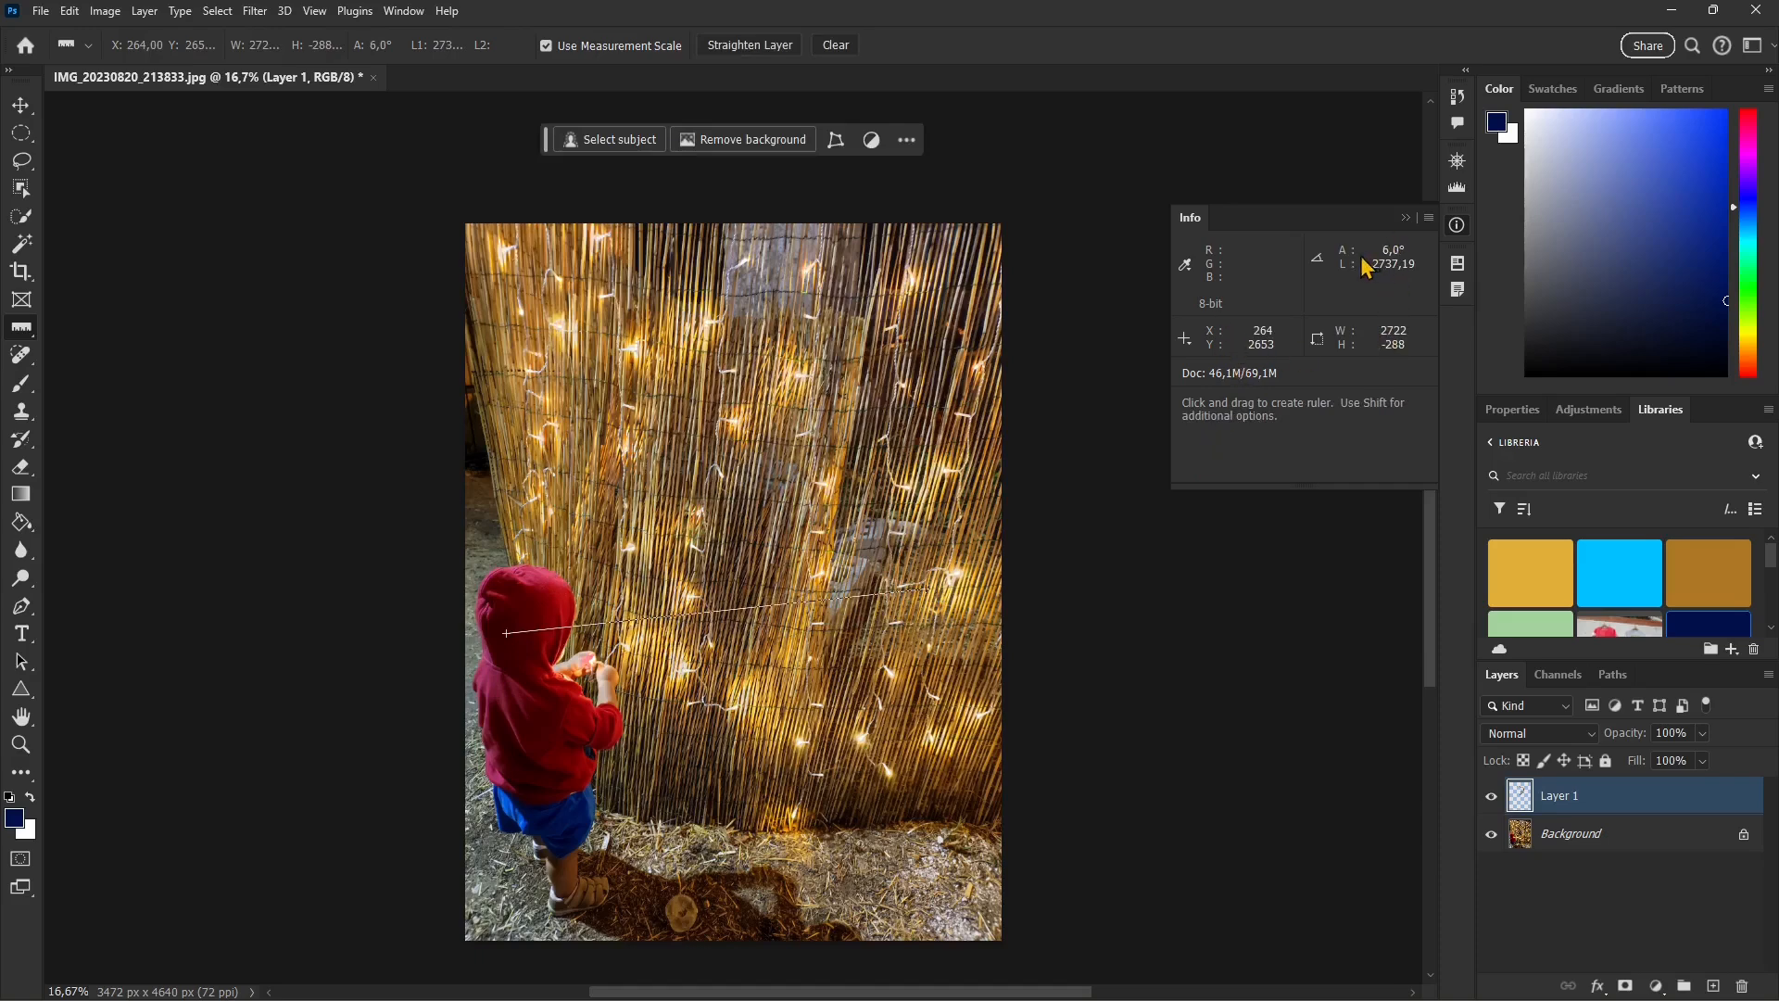
pyautogui.moveTo(927, 591); pyautogui.dragTo(952, 661)
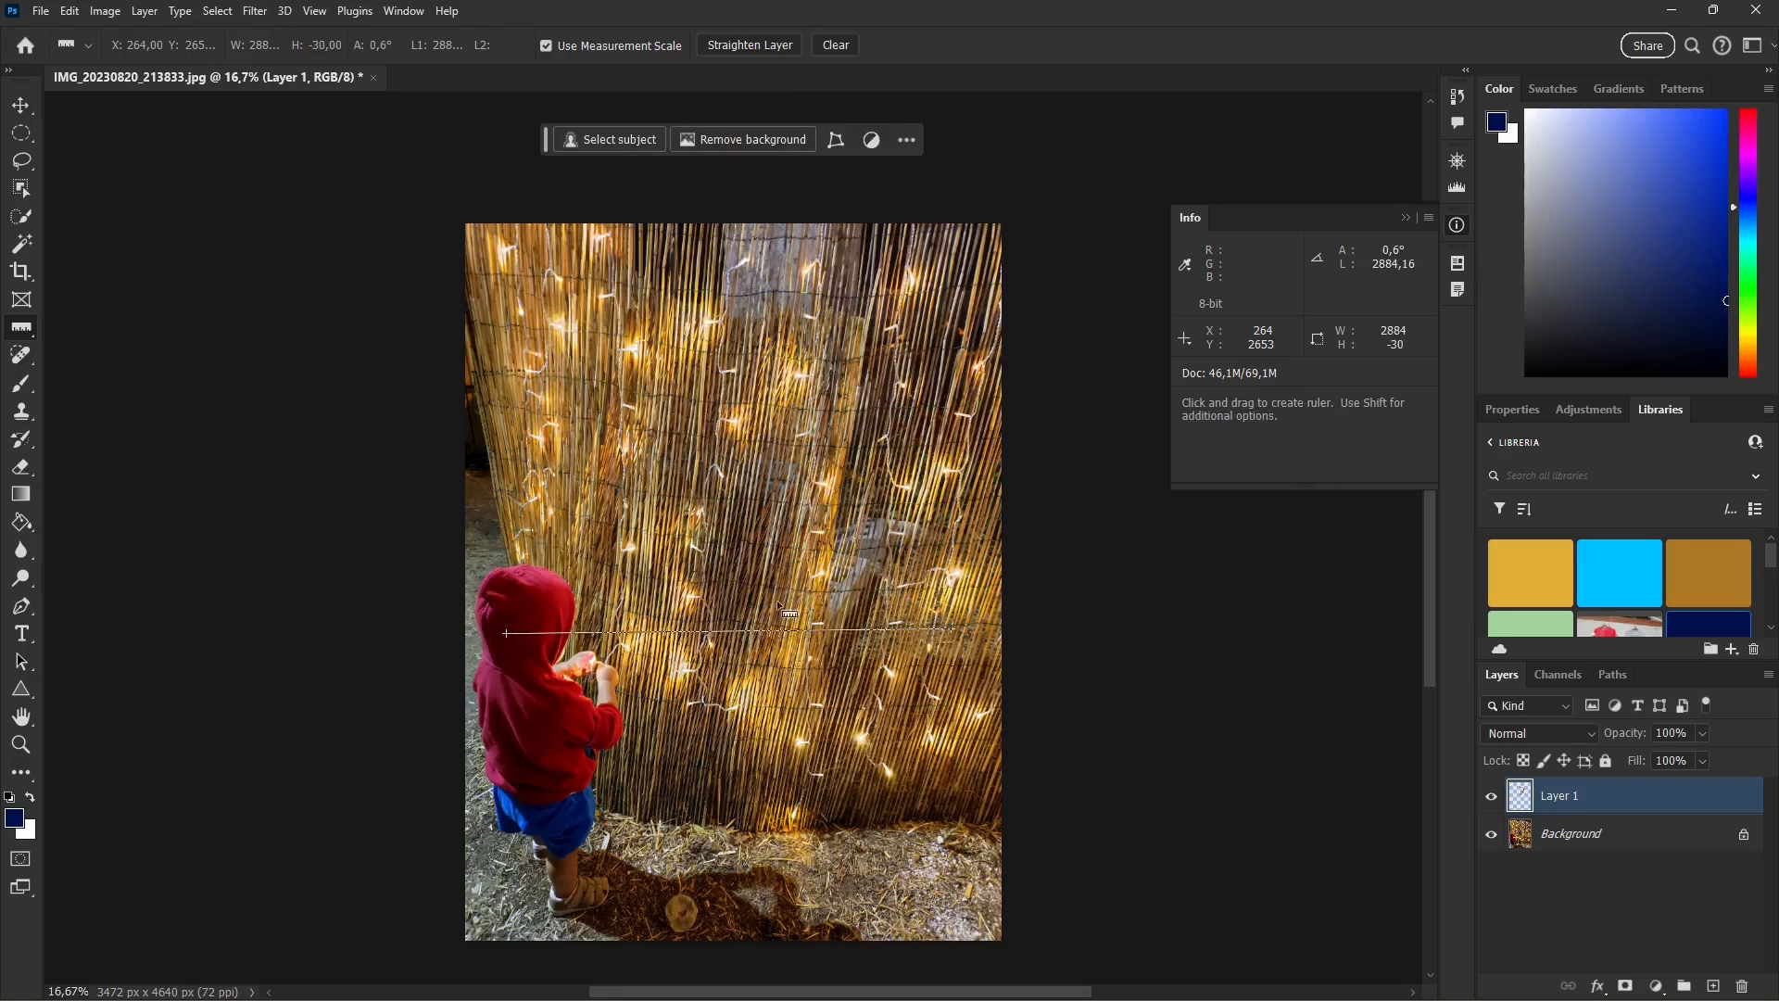
# Straighten Layer 1 by the ruler line, and again by a new line rising about 13.8° from the hood across the fence.
pyautogui.click(758, 52)
pyautogui.moveTo(501, 578); pyautogui.dragTo(848, 498)
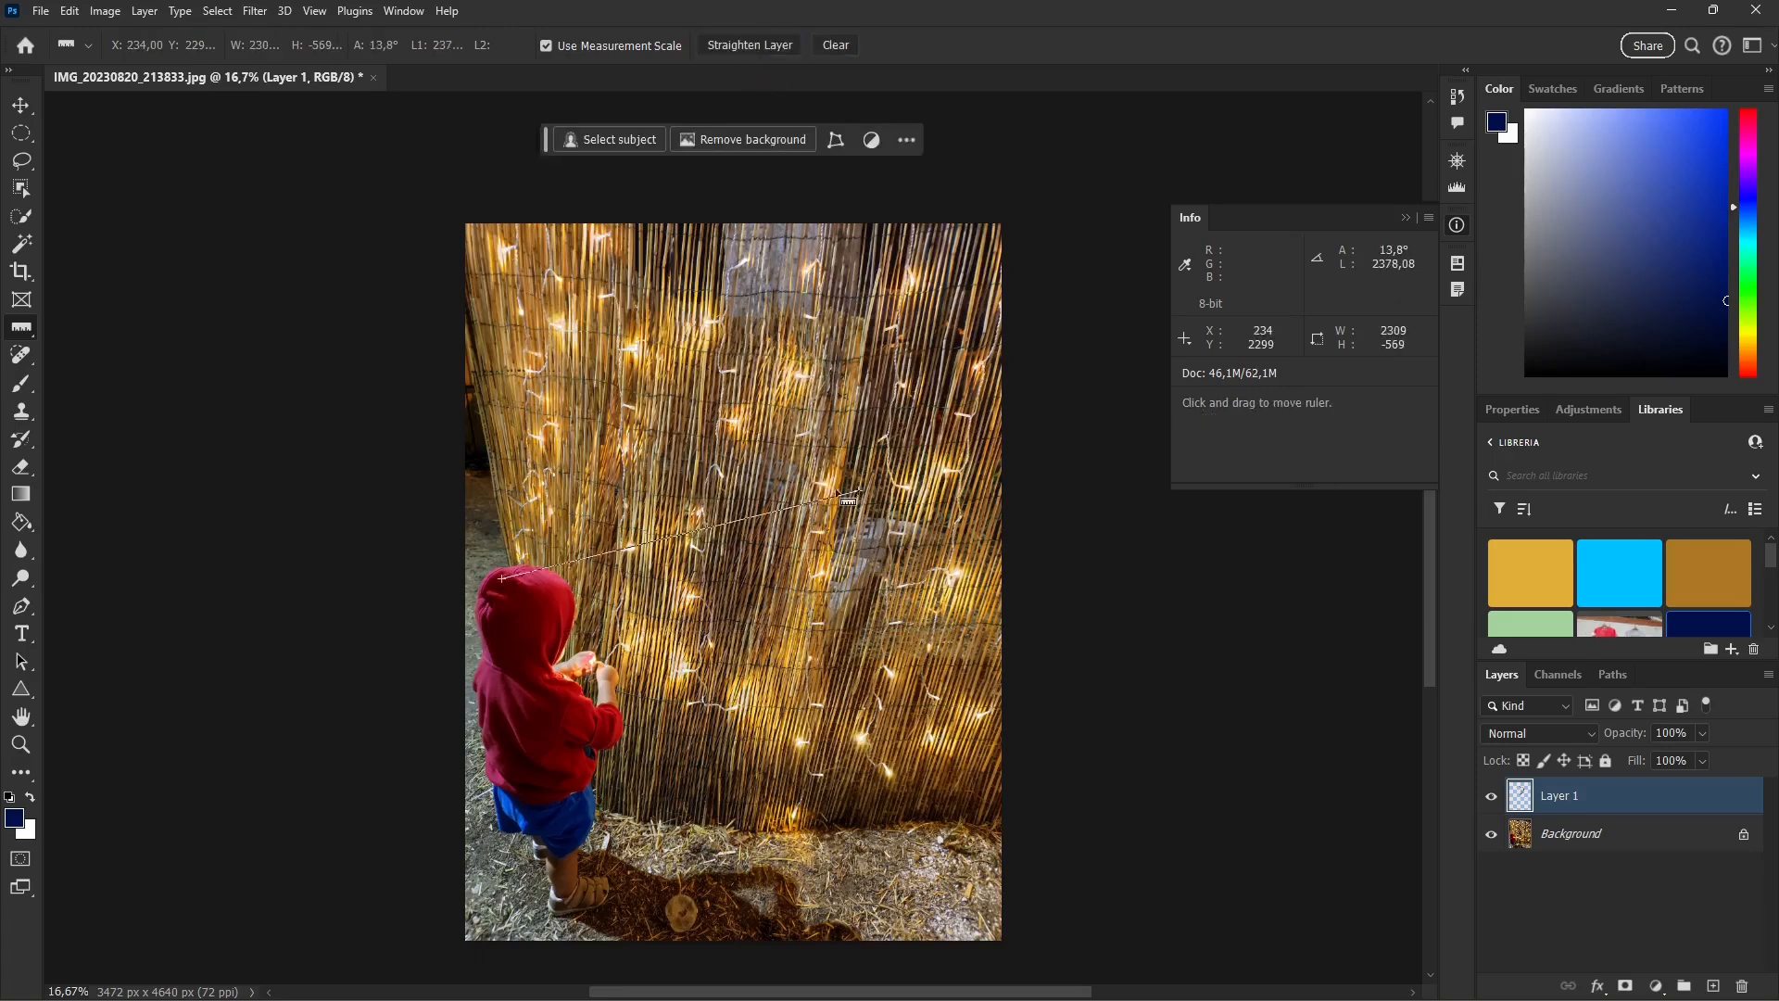
pyautogui.click(752, 48)
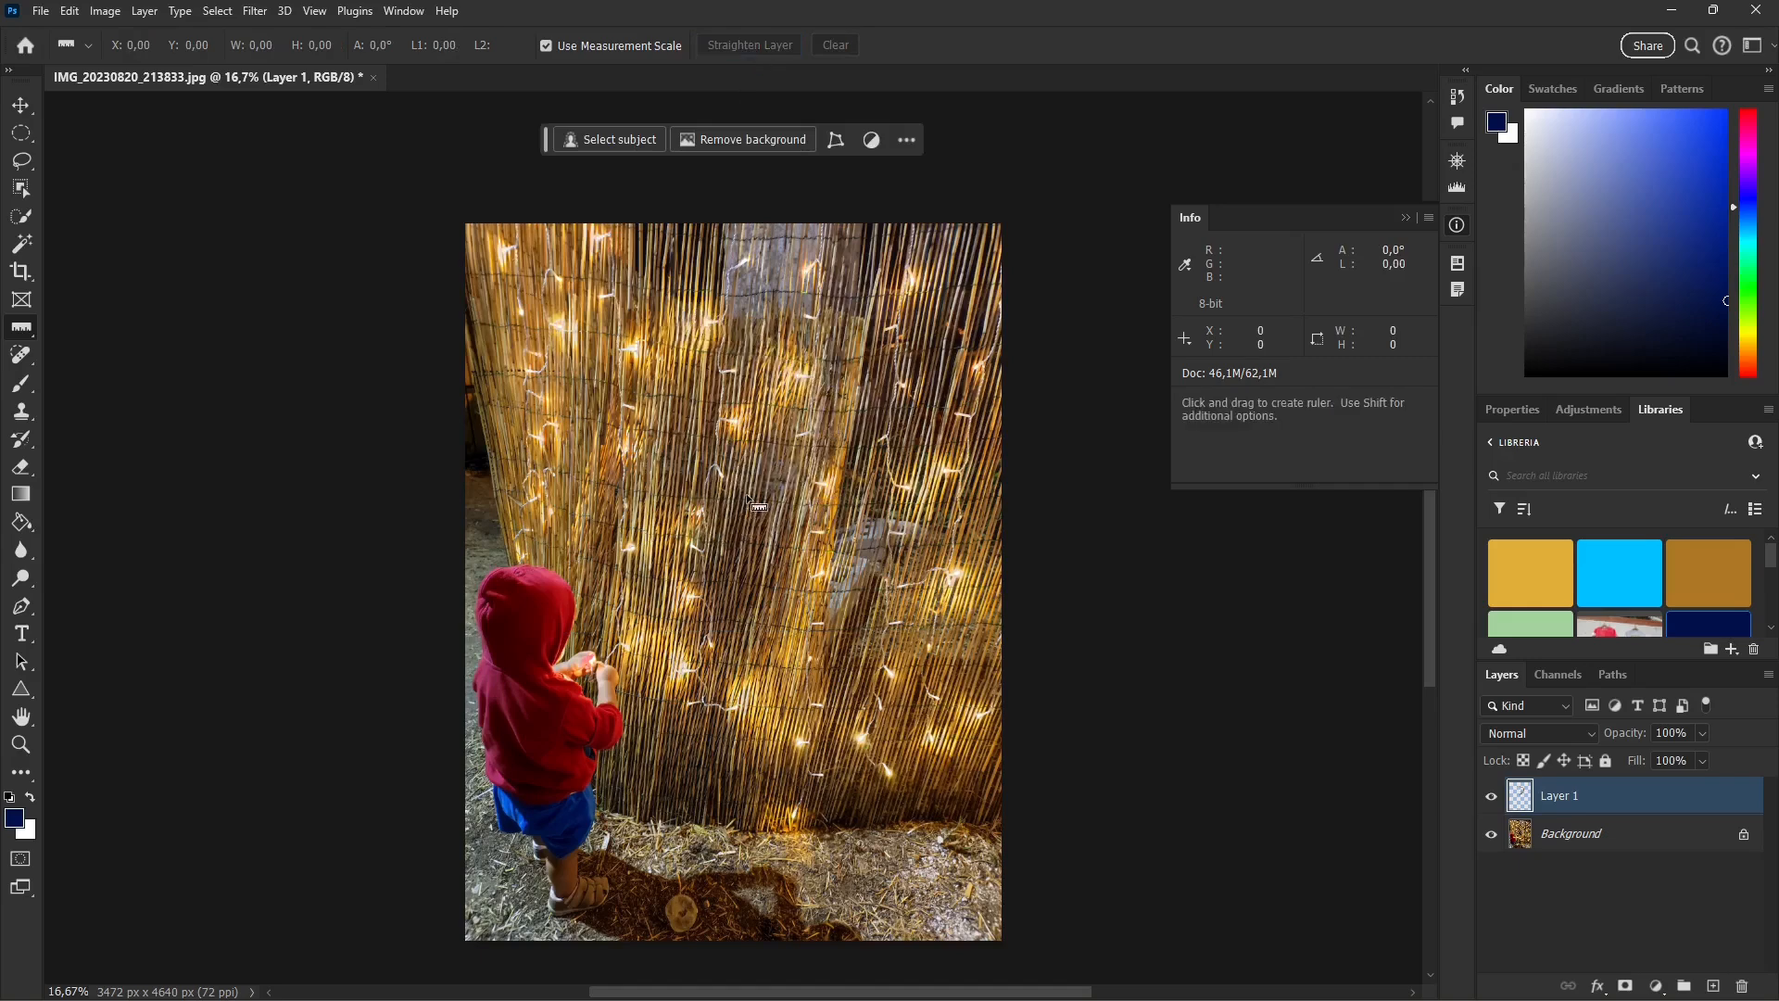
# Draw a ruler line rising about 7.4° from the hood, convert the Background to a regular layer and straighten it by that line.
pyautogui.click(1569, 837)
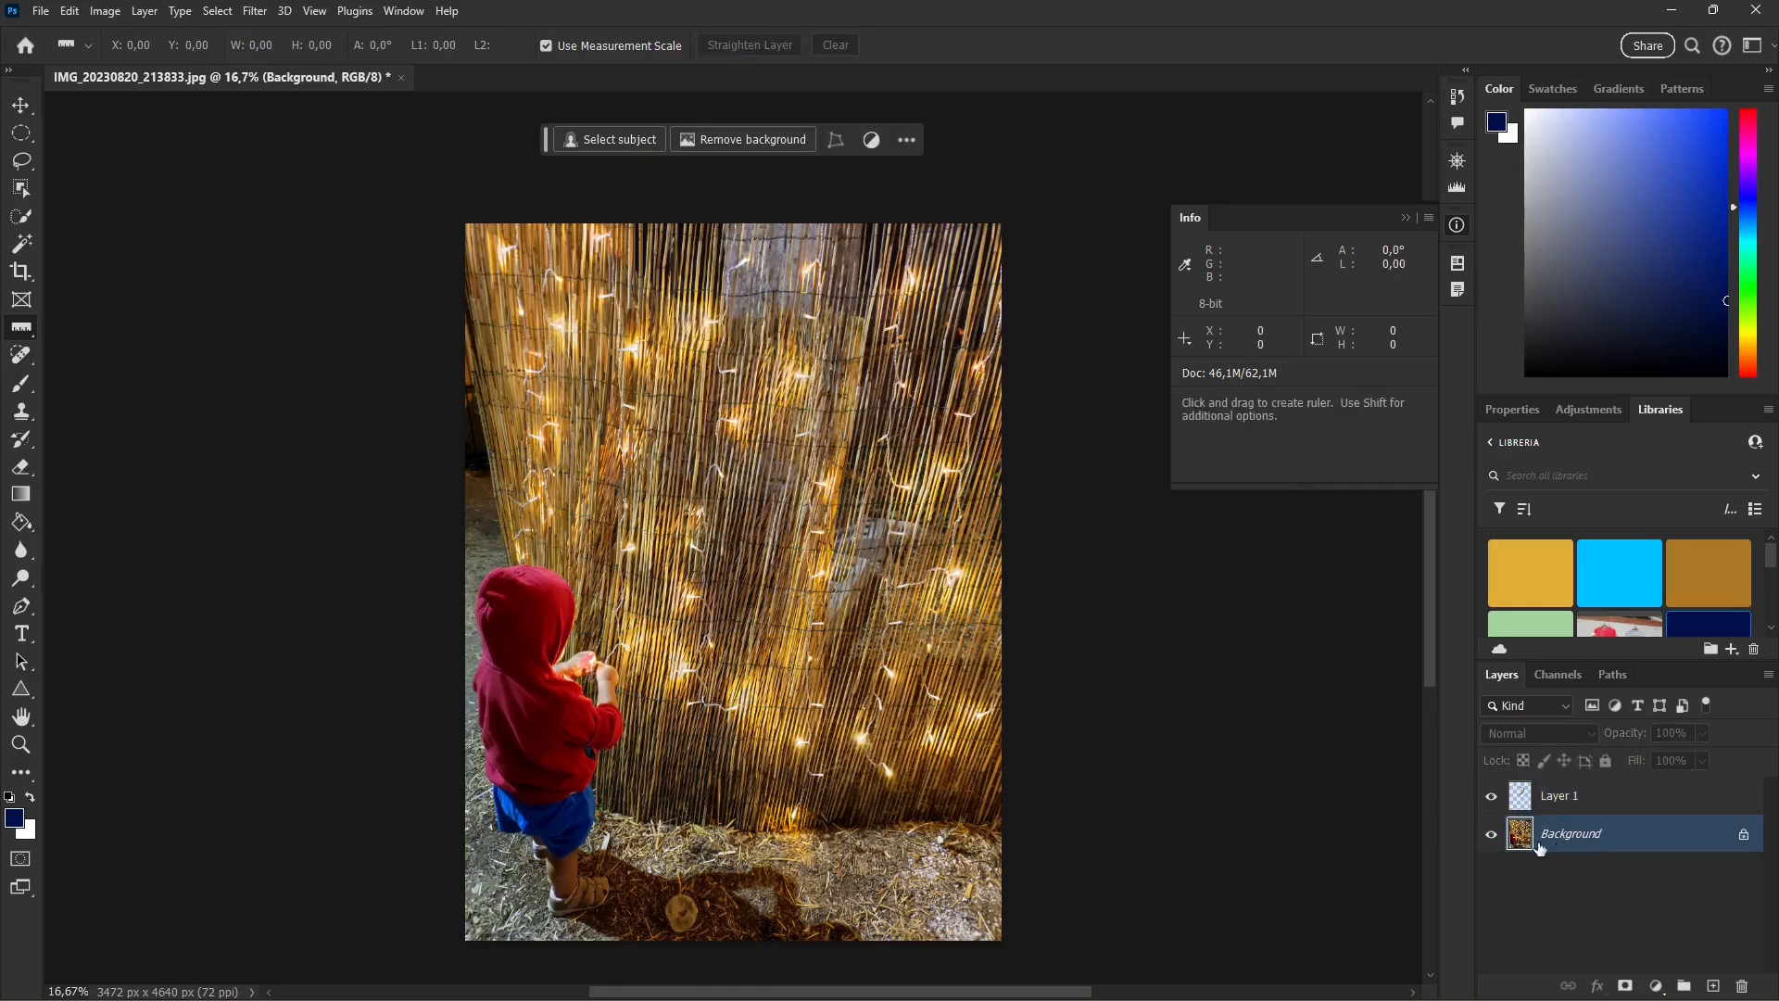
pyautogui.moveTo(530, 618); pyautogui.dragTo(916, 568)
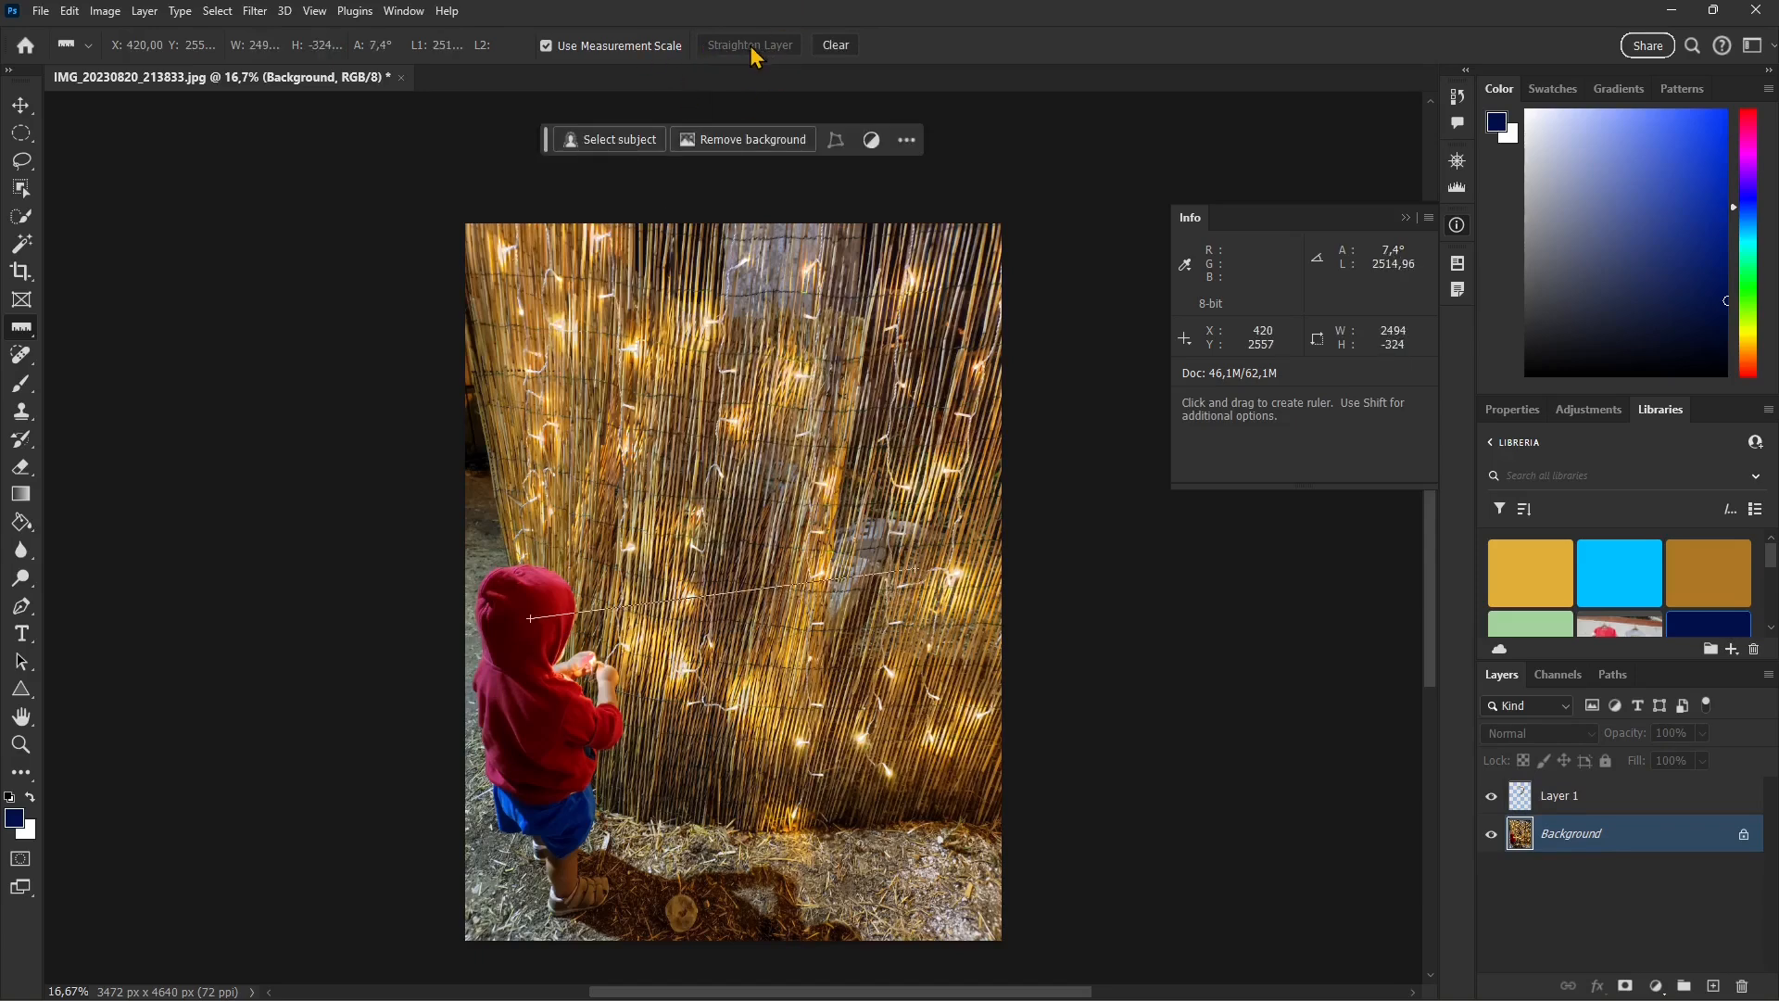
pyautogui.doubleClick(1632, 836)
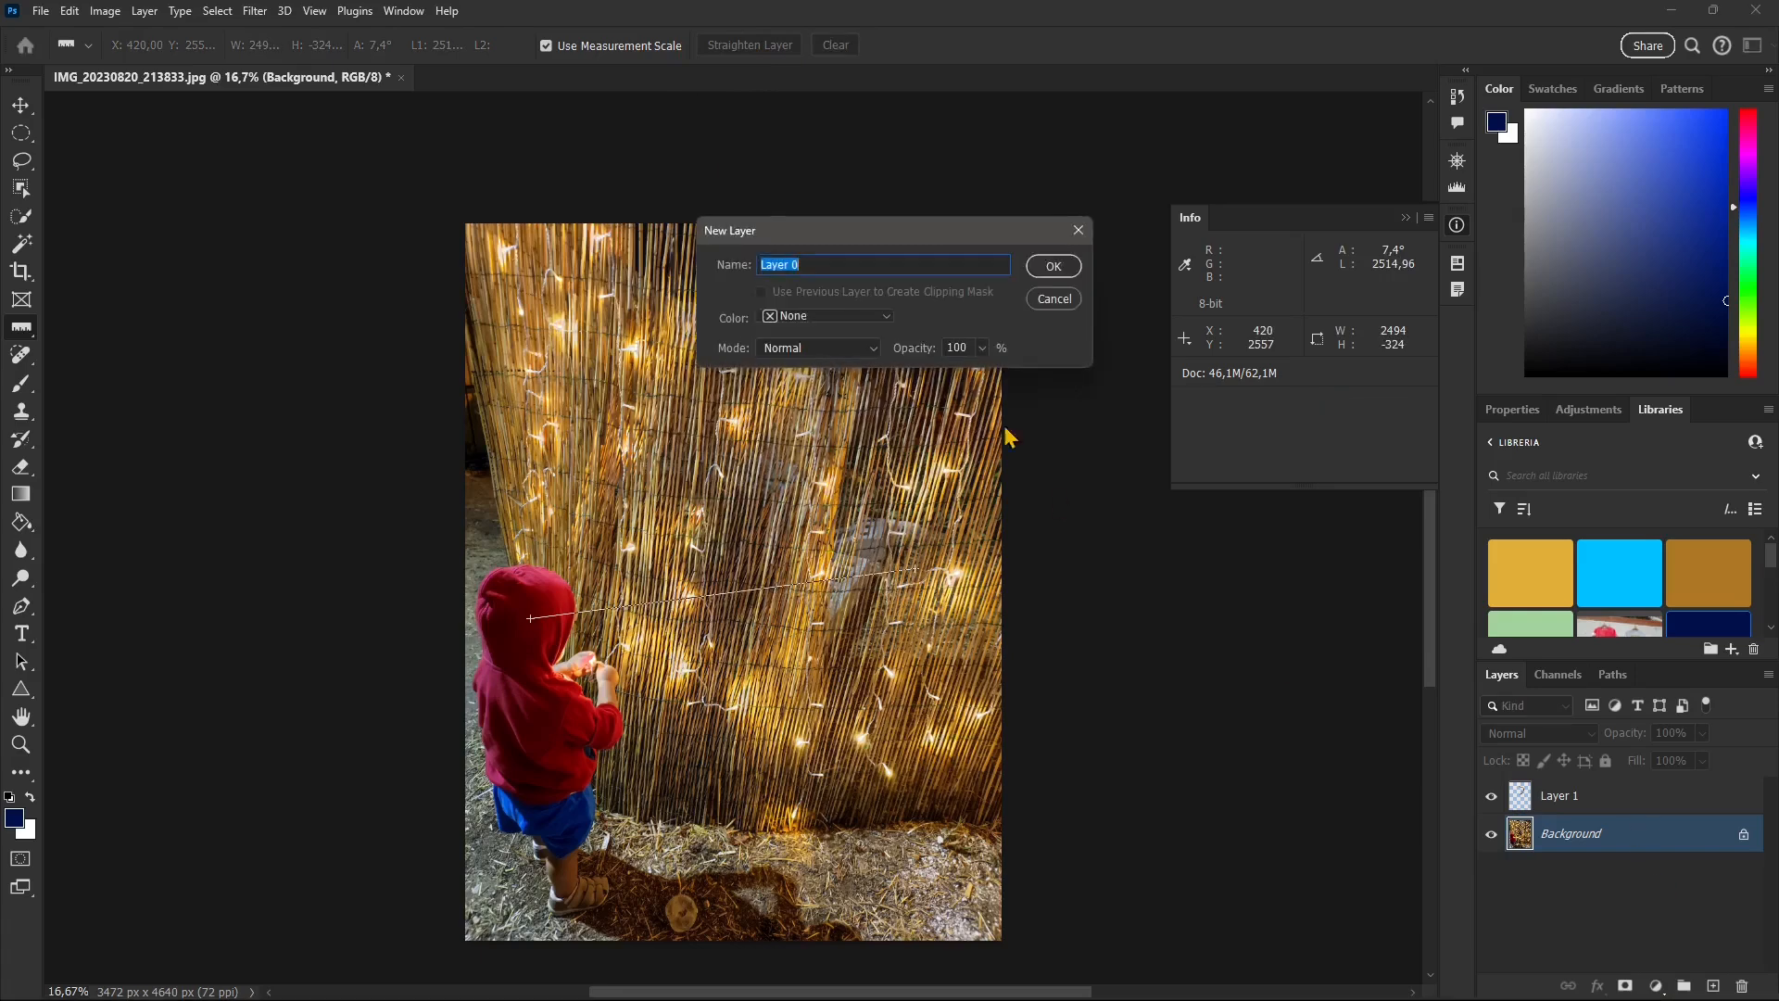
pyautogui.click(1056, 271)
pyautogui.click(755, 46)
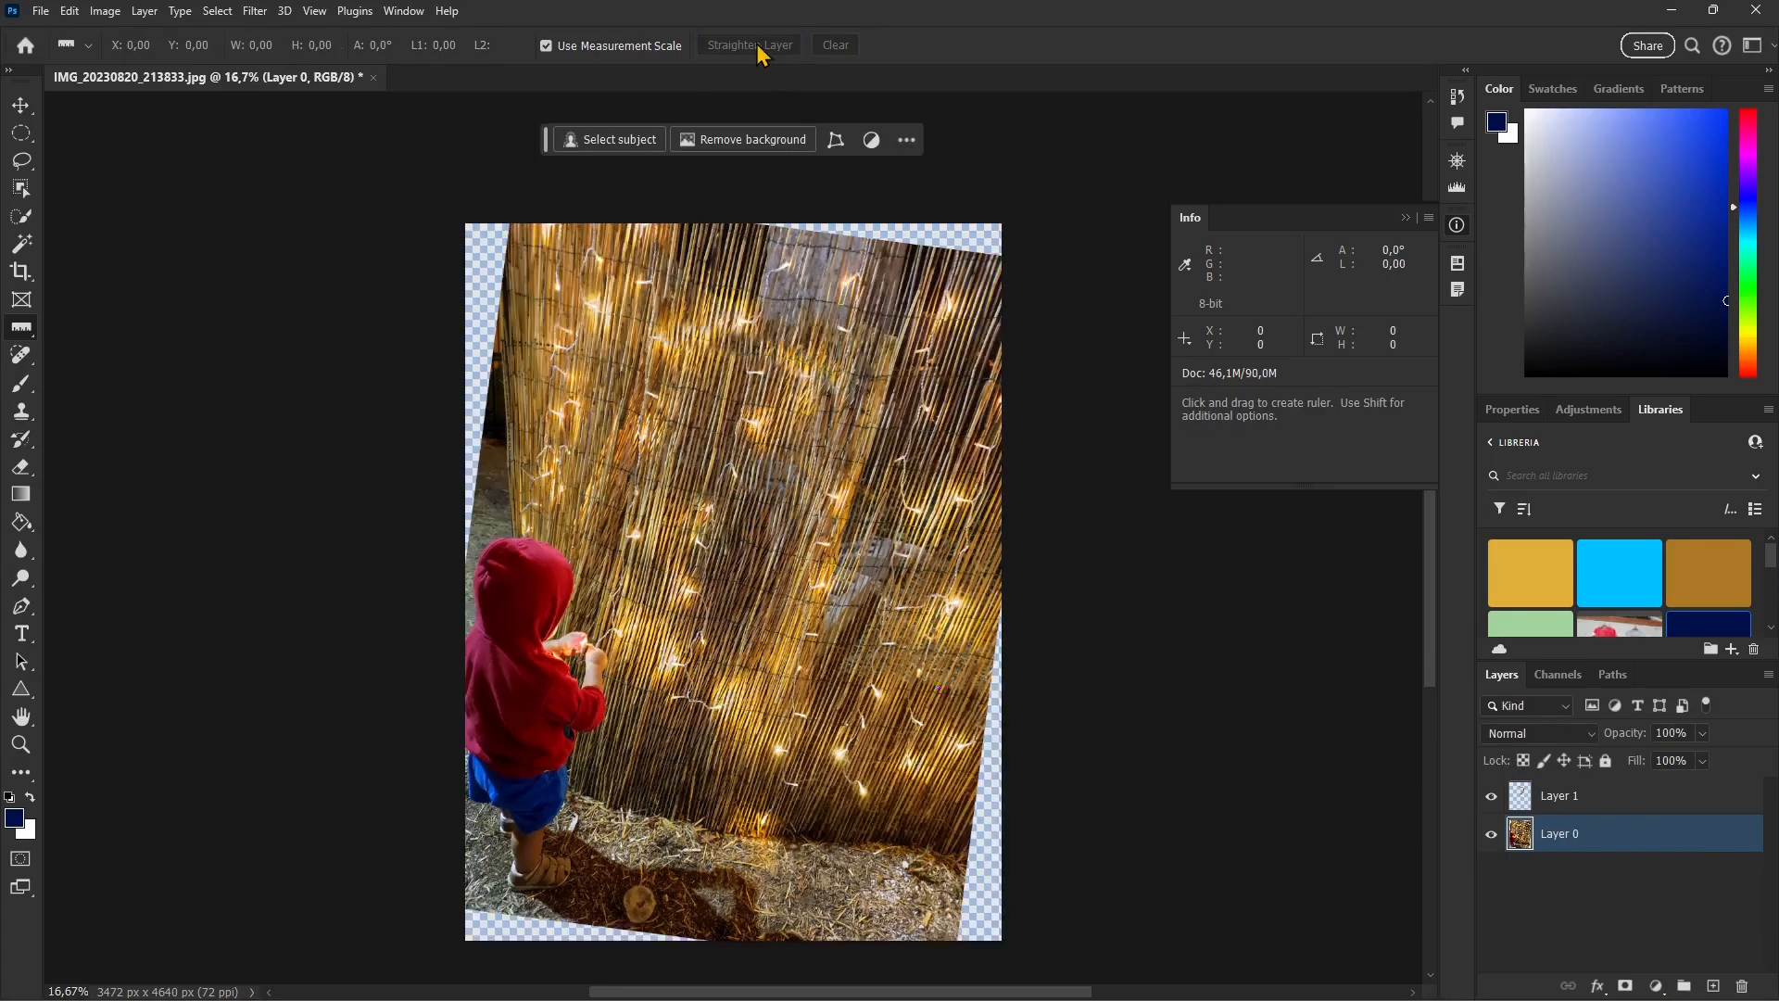